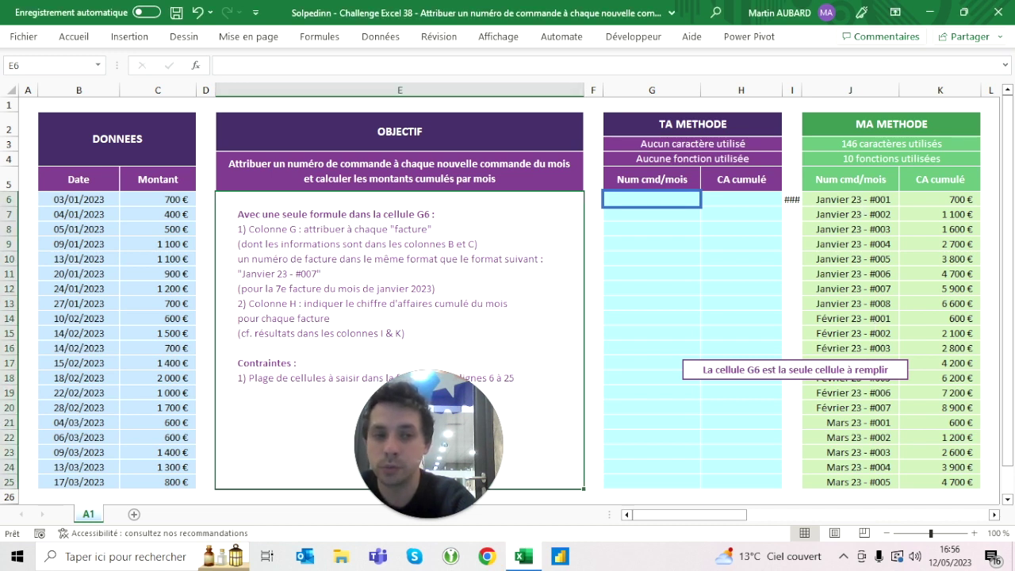
Review the expected January and February order numbers and totals against the January amounts
{"action": "left_click_drag", "start_coordinate": [853, 200], "coordinate": [945, 304]}
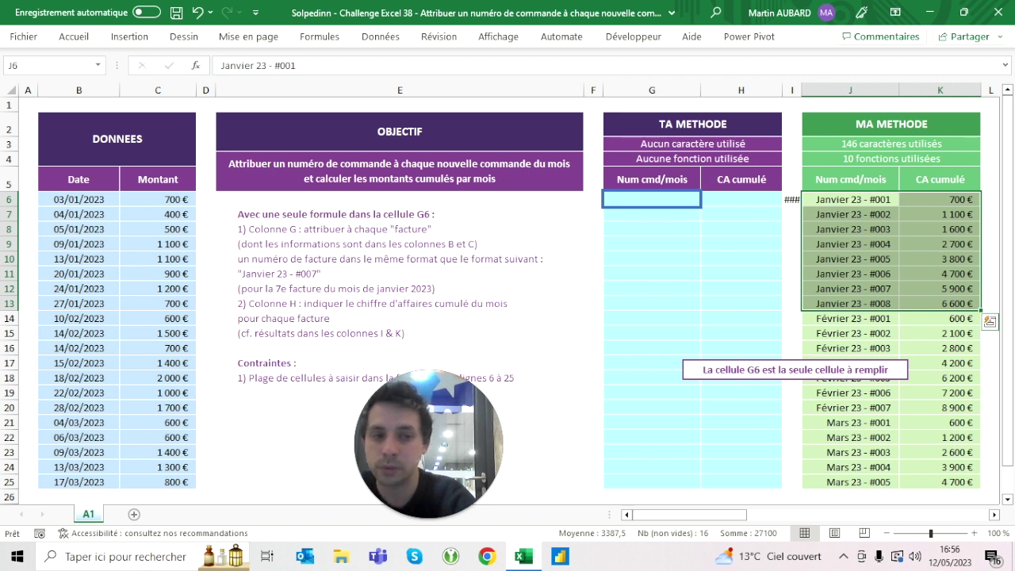
{"action": "left_click_drag", "start_coordinate": [158, 199], "coordinate": [158, 304]}
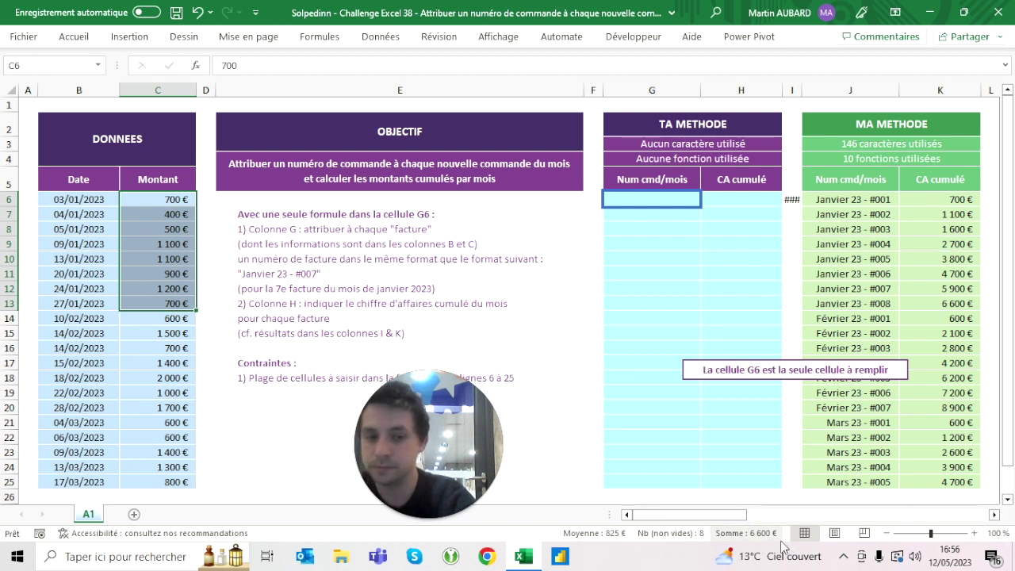
{"action": "left_click", "coordinate": [851, 304]}
{"action": "mouse_move", "coordinate": [850, 318]}
{"action": "left_mouse_down"}
{"action": "mouse_move", "coordinate": [941, 377]}
{"action": "mouse_move", "coordinate": [941, 408]}
{"action": "left_mouse_up"}
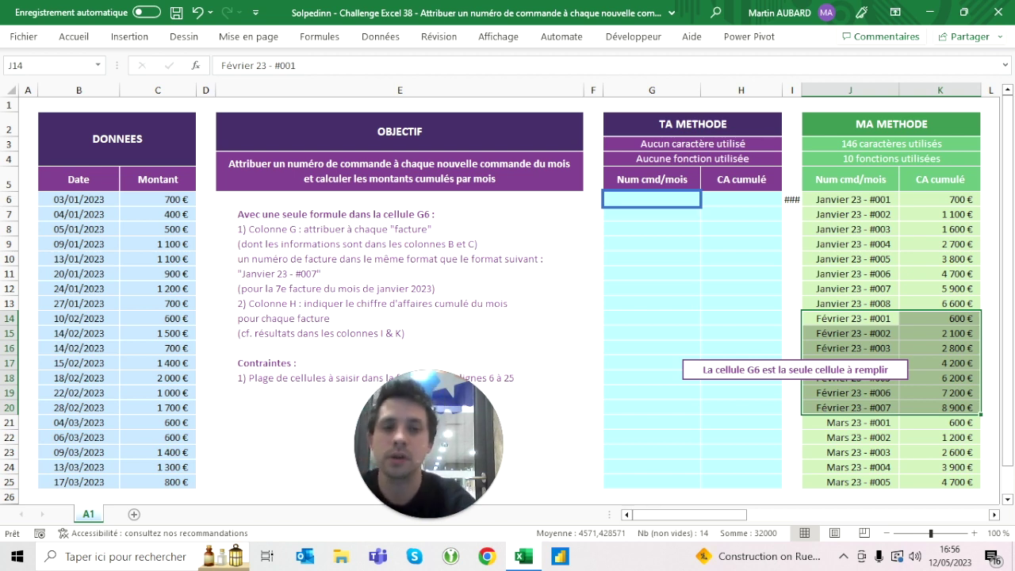
Locate target cell G6 and review the source dates in column B and amounts C6:C17
{"action": "left_click", "coordinate": [646, 159]}
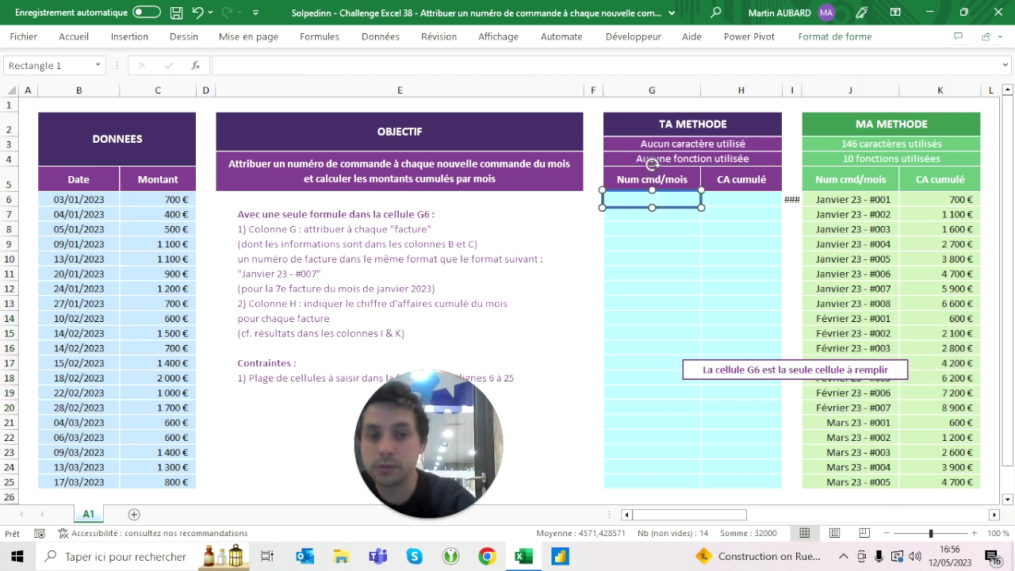
{"action": "left_click", "coordinate": [652, 180]}
{"action": "left_click", "coordinate": [652, 199]}
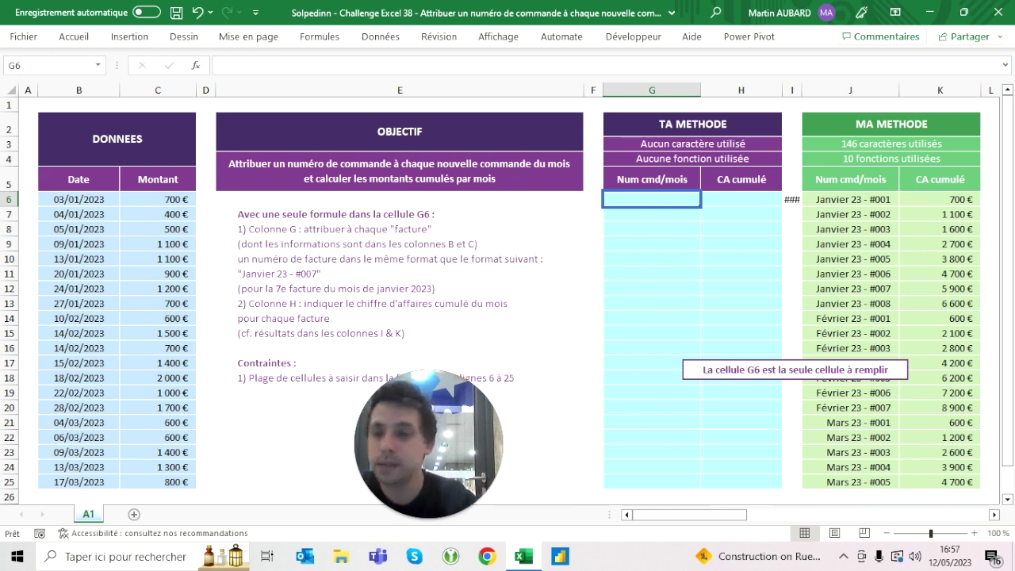
{"action": "left_click_drag", "start_coordinate": [78, 199], "coordinate": [79, 289]}
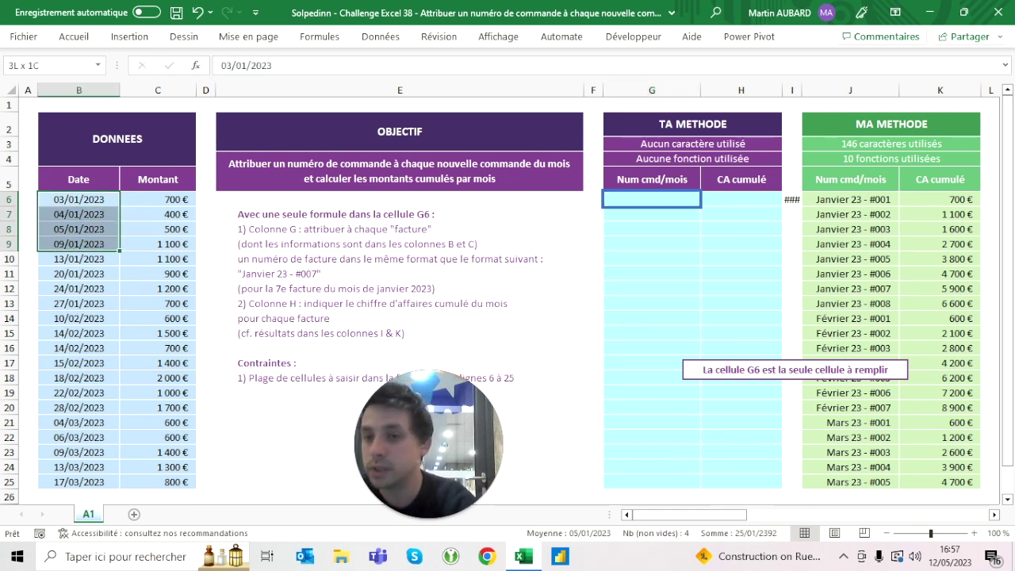
{"action": "left_click_drag", "start_coordinate": [158, 200], "coordinate": [158, 362]}
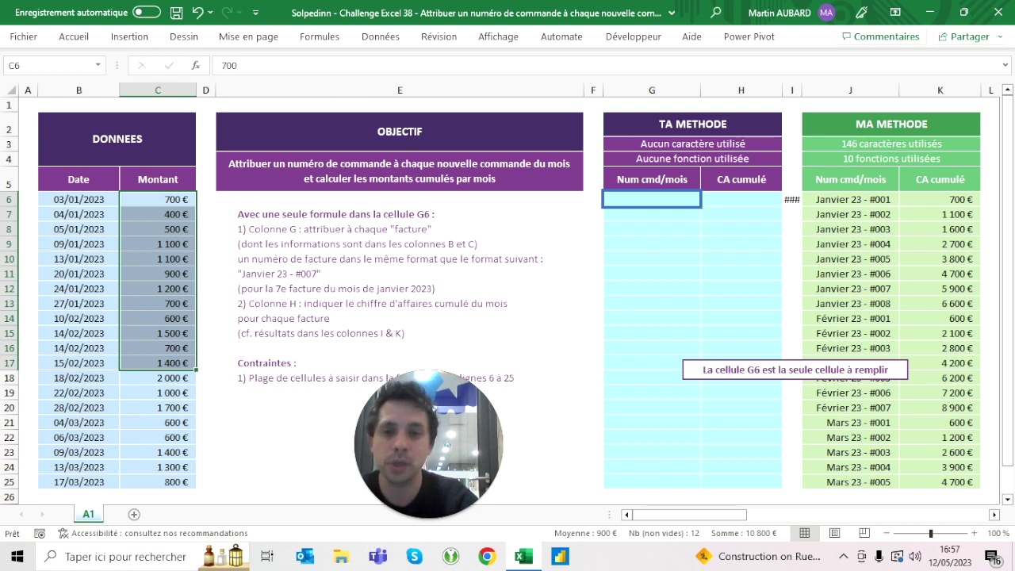
Enter =LET(t;B6:B25;t) in G6 so the order dates spill down column G
{"action": "left_click", "coordinate": [652, 199]}
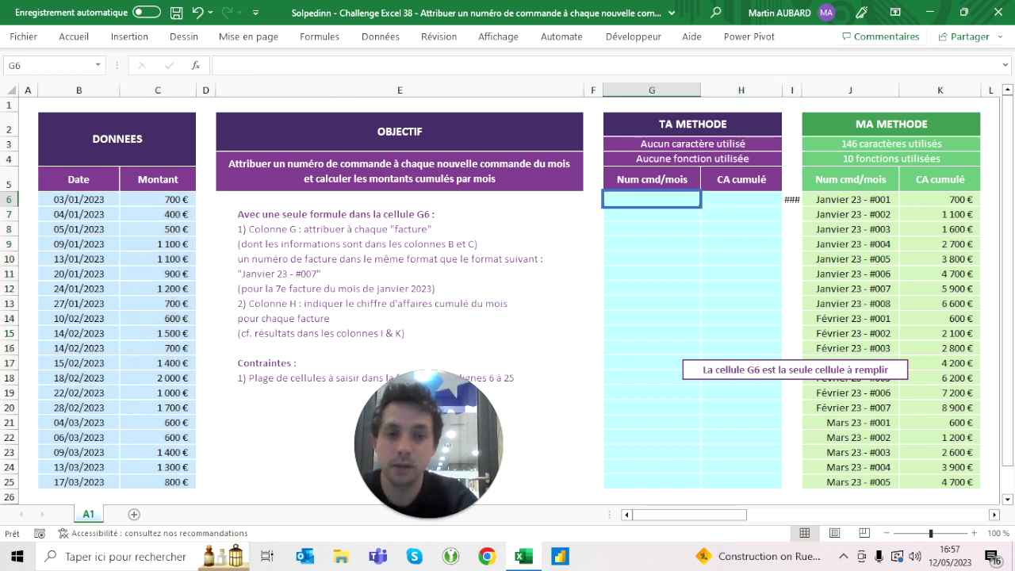
{"action": "type", "text": "="}
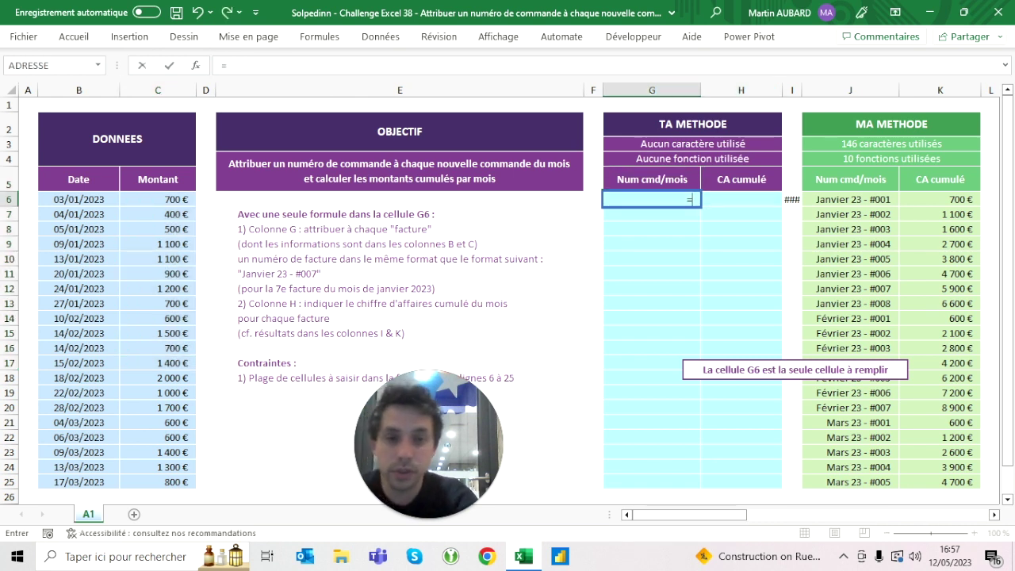
{"action": "type", "text": "let("}
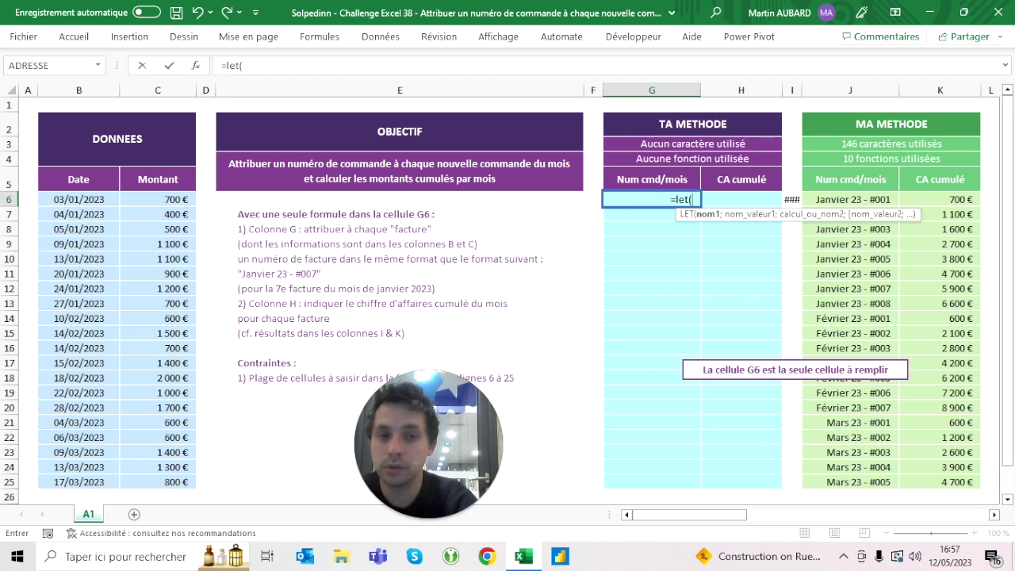
{"action": "type", "text": "t;"}
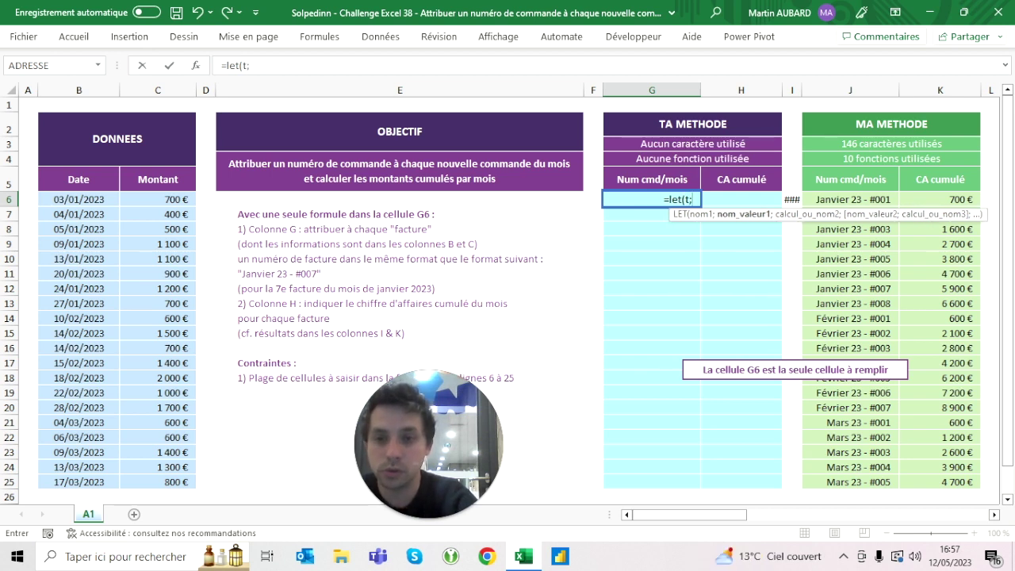
{"action": "left_click_drag", "start_coordinate": [78, 199], "coordinate": [111, 484]}
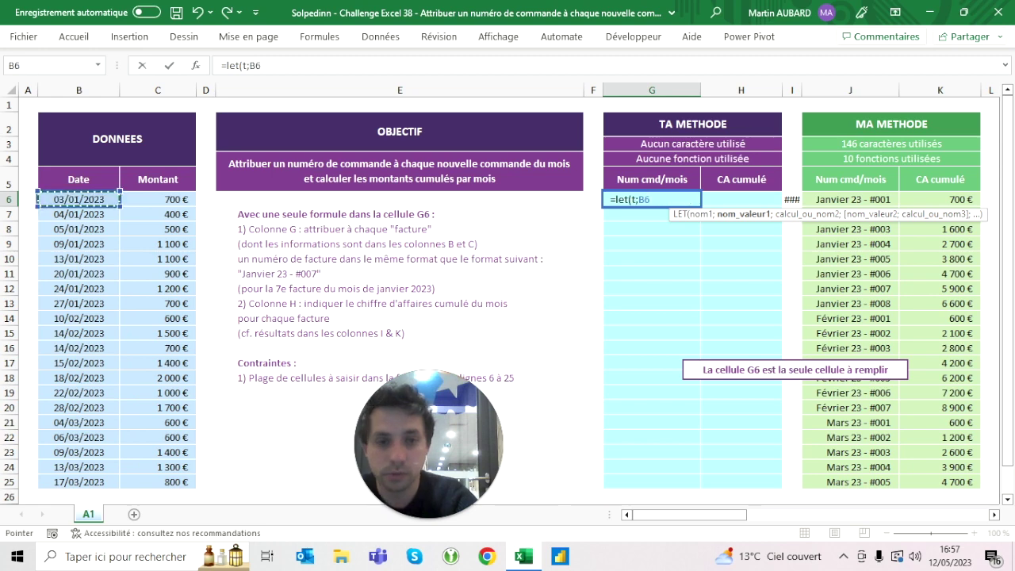
{"action": "type", "text": ";t)"}
{"action": "key", "text": "ctrl+Return"}
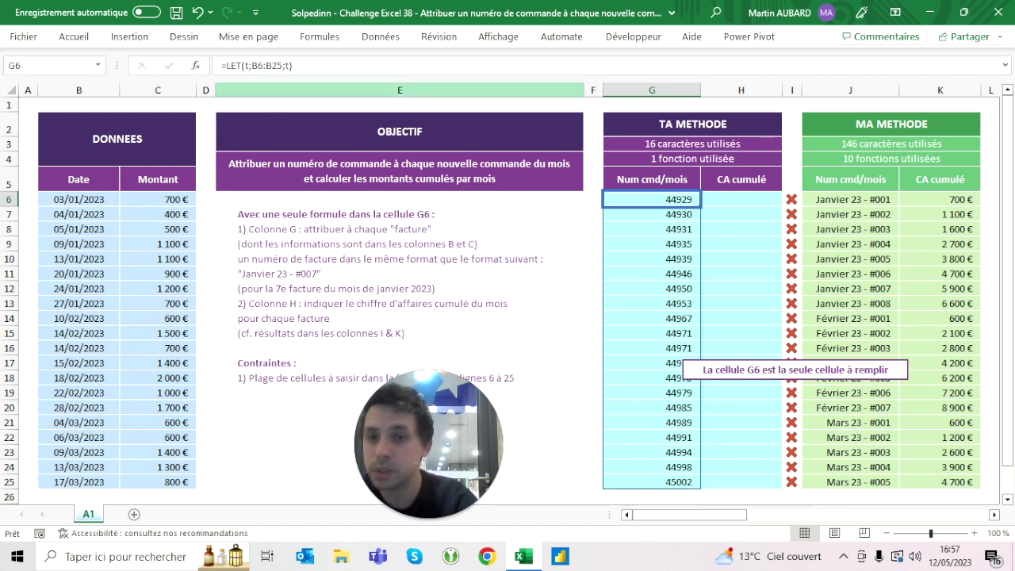
{"action": "left_click", "coordinate": [284, 65]}
Experiment with text prefixes on the dates, first "x"&t, then "/"&t
{"action": "type", "text": "\"x'"}
{"action": "key", "text": "BackSpace"}
{"action": "type", "text": "\"&"}
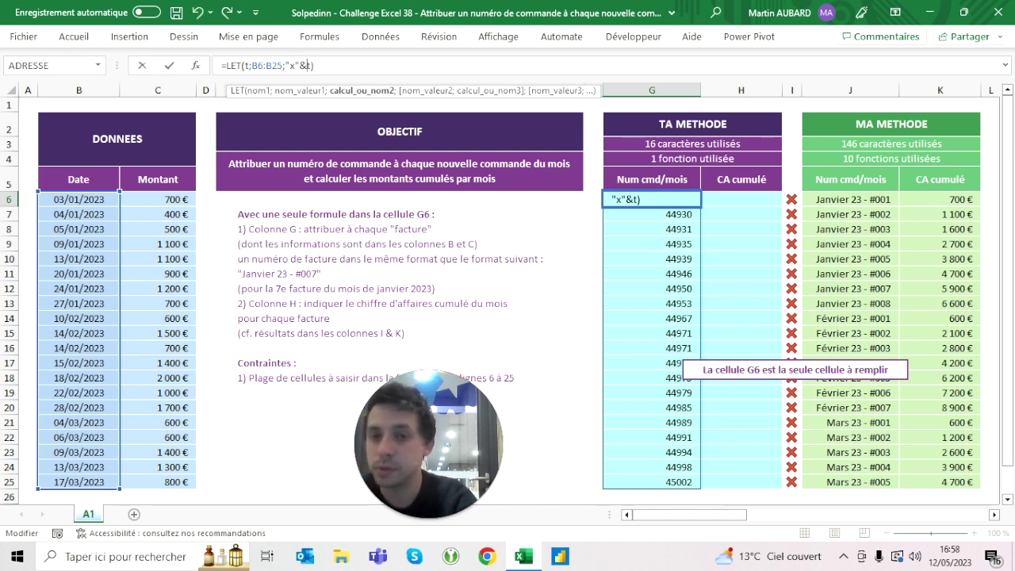
{"action": "key", "text": "ctrl+Return"}
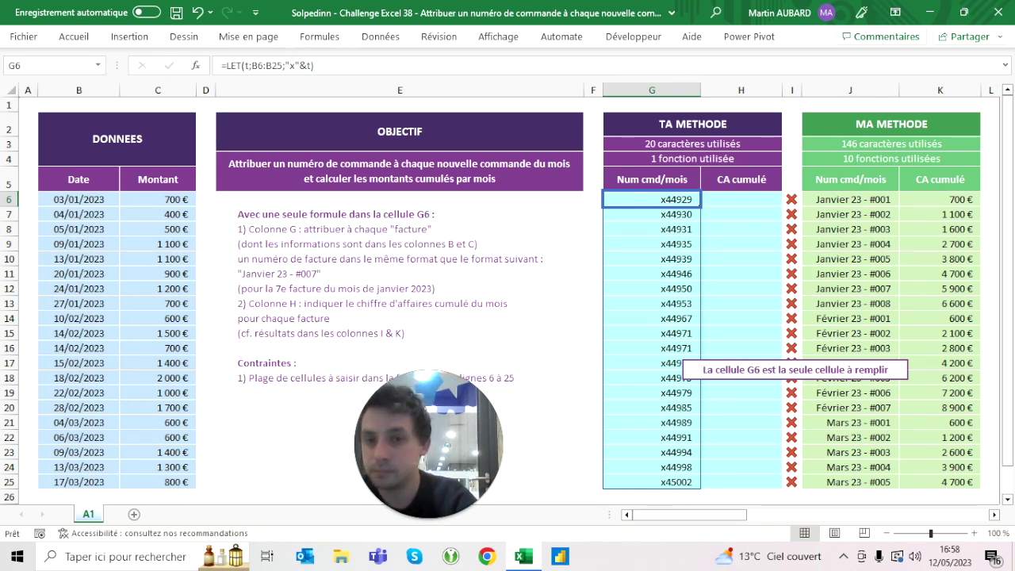
{"action": "double_click", "coordinate": [292, 65]}
{"action": "type", "text": "/"}
{"action": "key", "text": "ctrl+Return"}
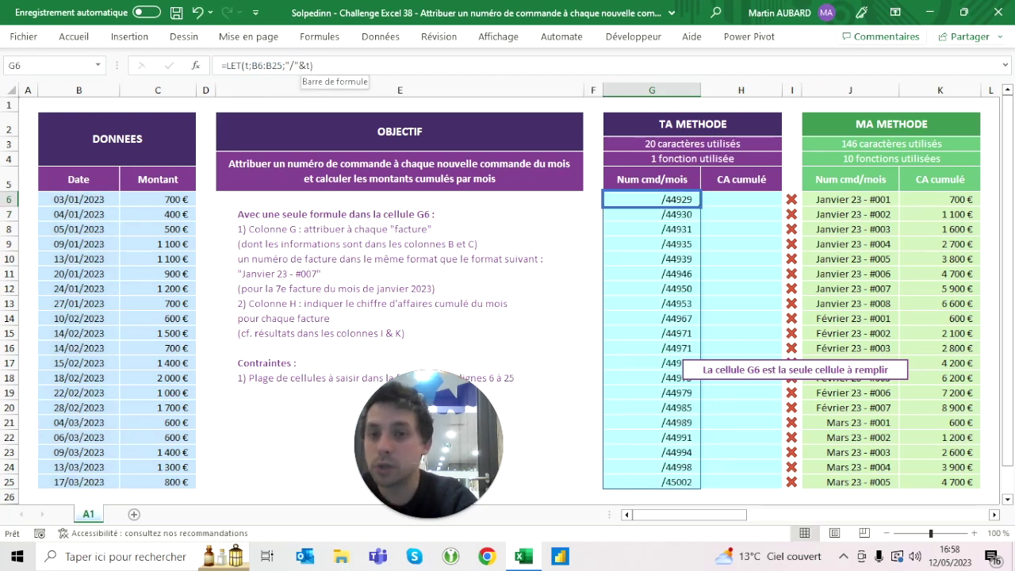
Replace the prefix with MOIS(t) so column G spills month numbers
{"action": "left_click", "coordinate": [305, 65]}
{"action": "key", "text": "BackSpace"}
{"action": "key", "text": "BackSpace"}
{"action": "key", "text": "BackSpace"}
{"action": "type", "text": "mois"}
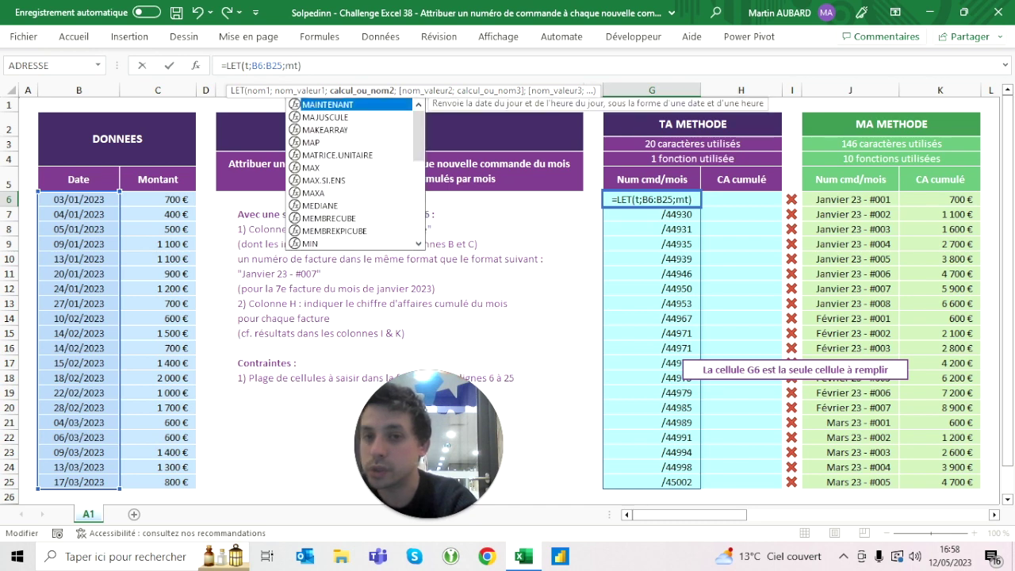
{"action": "type", "text": "("}
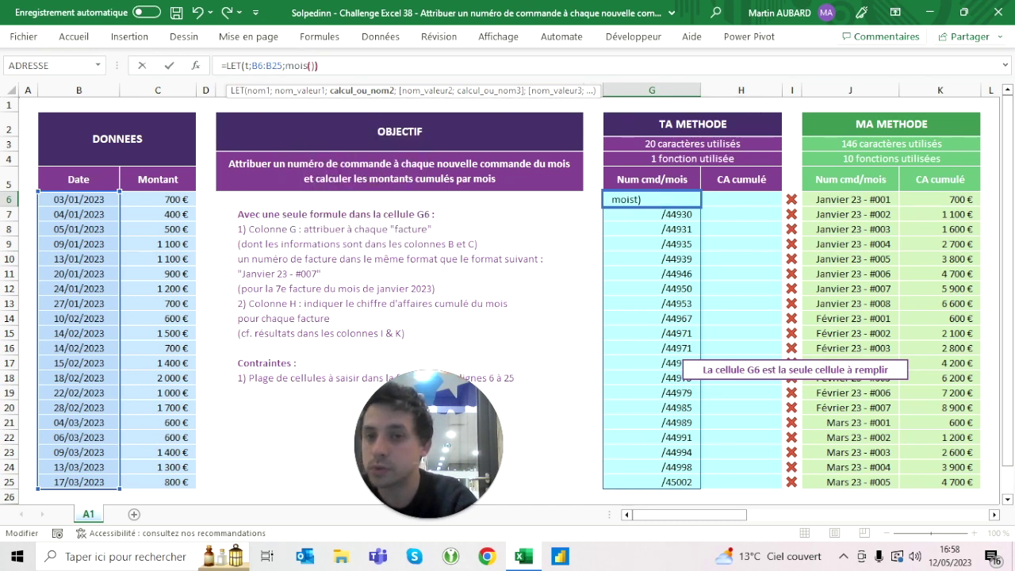
{"action": "key", "text": "Right"}
{"action": "type", "text": ")"}
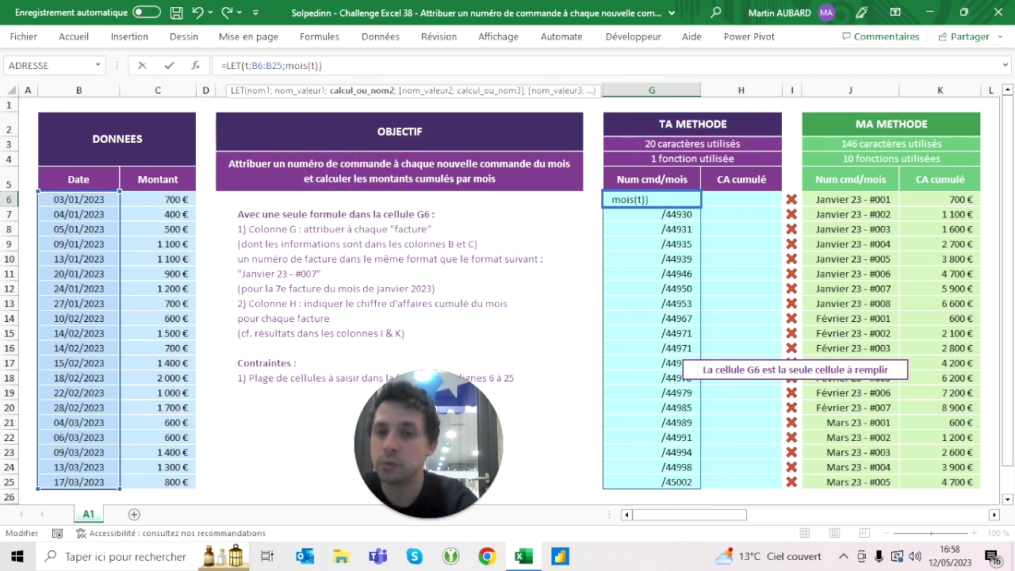
{"action": "key", "text": "ctrl+Return"}
{"action": "key", "text": "Return"}
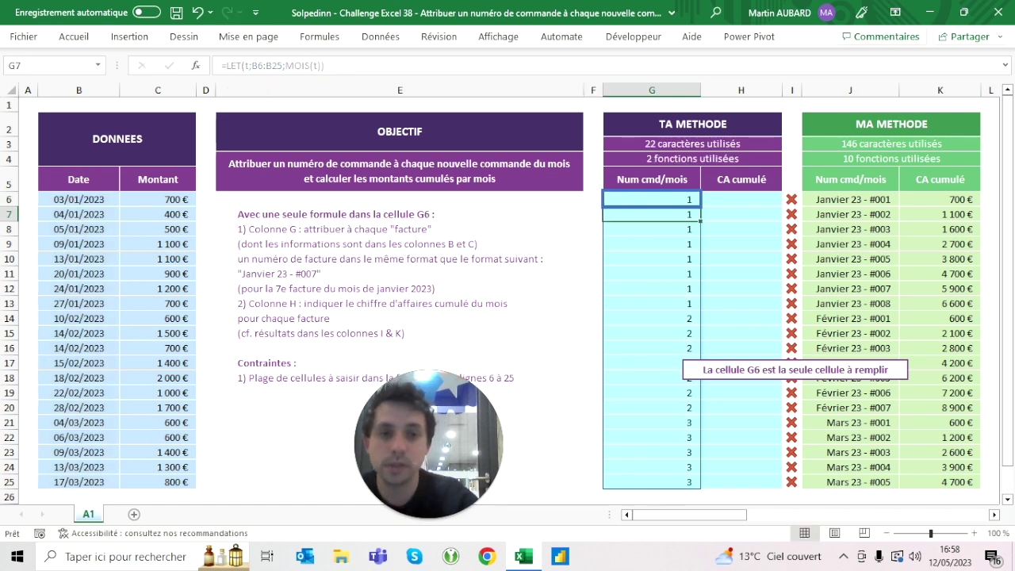
Check the January, February and March month numbers spilled in column G
{"action": "key", "text": "Down"}
{"action": "key", "text": "Down"}
{"action": "key", "text": "Down"}
{"action": "key", "text": "Down"}
{"action": "key", "text": "Down"}
{"action": "key", "text": "Down"}
{"action": "key", "text": "shift+Up"}
{"action": "key", "text": "shift+Up"}
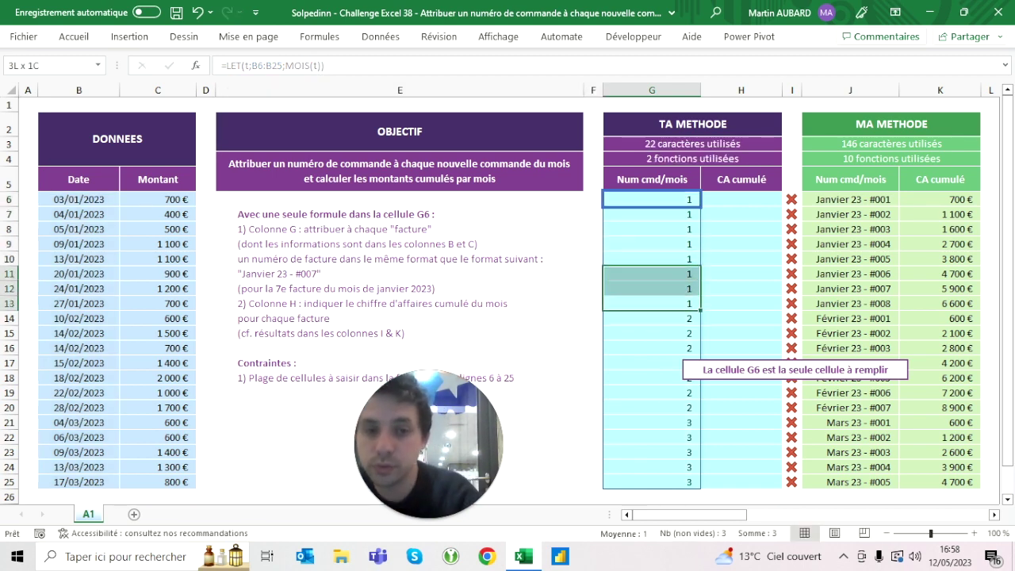
{"action": "key", "text": "shift+Up"}
{"action": "key", "text": "shift+Up"}
{"action": "key", "text": "shift+Up"}
{"action": "key", "text": "shift+Up"}
{"action": "key", "text": "shift+Up"}
{"action": "key", "text": "shift+Down"}
{"action": "key", "text": "Down"}
{"action": "key", "text": "Down"}
{"action": "key", "text": "Down"}
{"action": "key", "text": "Down"}
{"action": "key", "text": "Down"}
{"action": "key", "text": "Down"}
{"action": "key", "text": "Down"}
{"action": "key", "text": "Down"}
{"action": "key", "text": "shift+Down"}
{"action": "key", "text": "shift+Down"}
{"action": "key", "text": "shift+Down"}
{"action": "key", "text": "Up"}
{"action": "key", "text": "Up"}
{"action": "key", "text": "Up"}
{"action": "key", "text": "Up"}
{"action": "key", "text": "Up"}
{"action": "key", "text": "Up"}
{"action": "key", "text": "Up"}
{"action": "key", "text": "Up"}
{"action": "key", "text": "Up"}
{"action": "key", "text": "Up"}
{"action": "key", "text": "Up"}
{"action": "key", "text": "Up"}
{"action": "key", "text": "Up"}
{"action": "key", "text": "Up"}
{"action": "key", "text": "Up"}
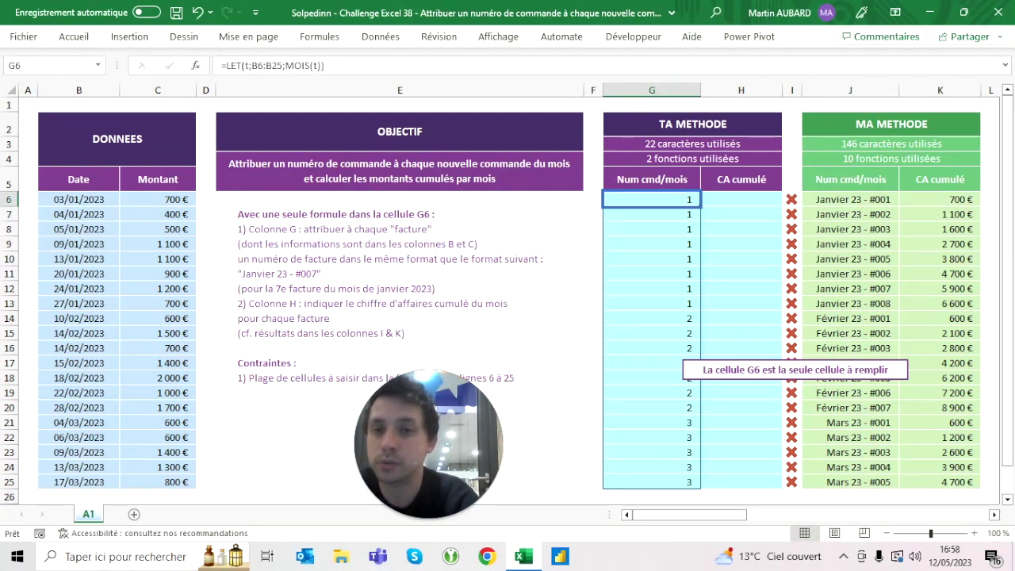
{"action": "left_click_drag", "start_coordinate": [267, 66], "coordinate": [320, 66]}
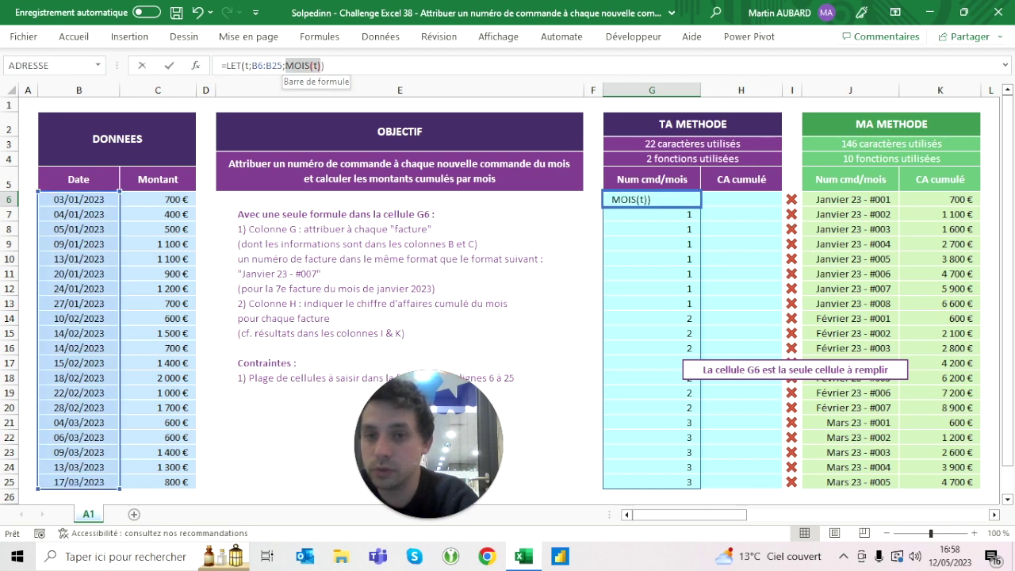
Type SCAN(0;t;LAMBDA(a;b;a)) as the LET result in G6
{"action": "type", "text": "scan"}
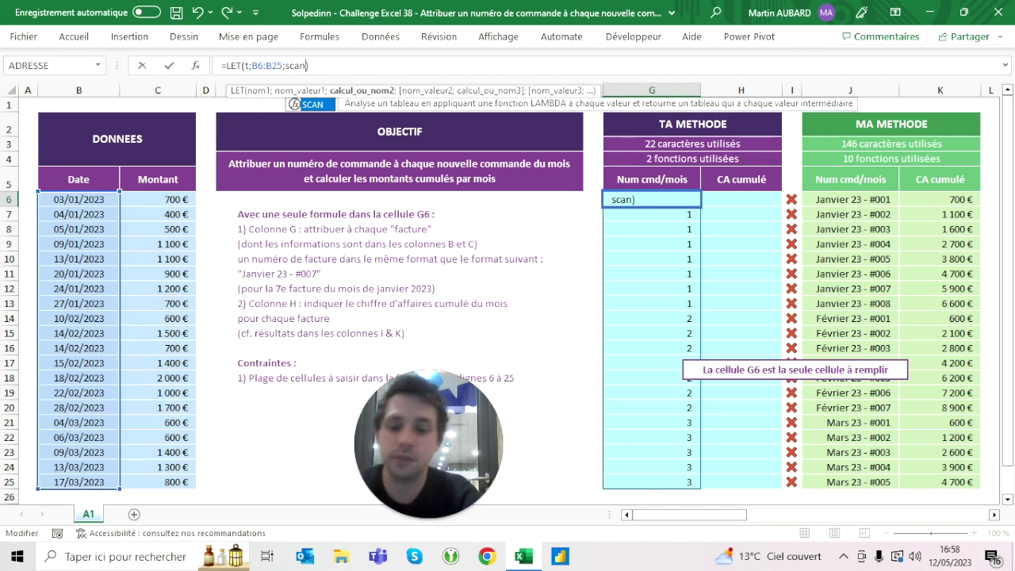
{"action": "type", "text": "("}
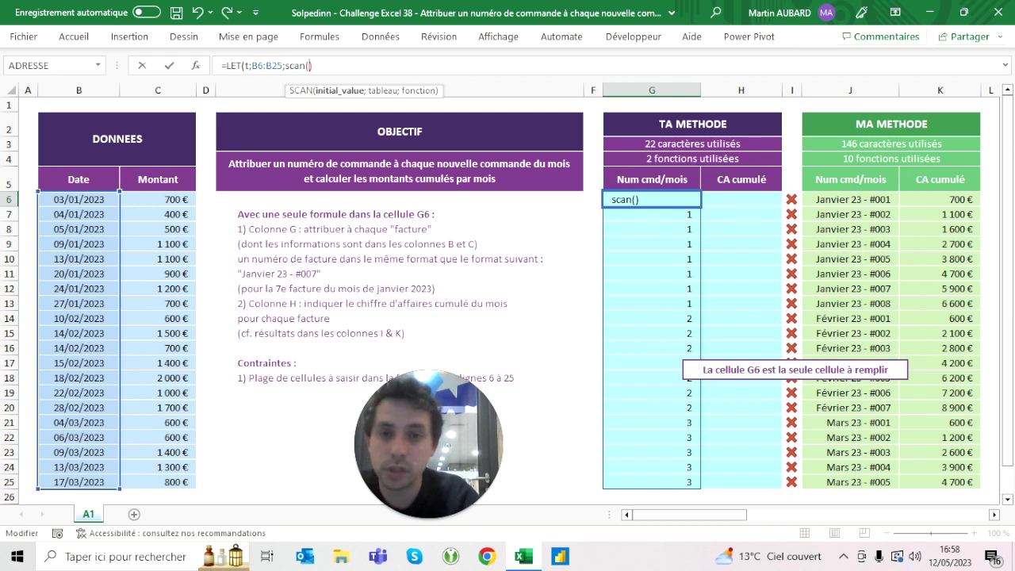
{"action": "type", "text": "0;"}
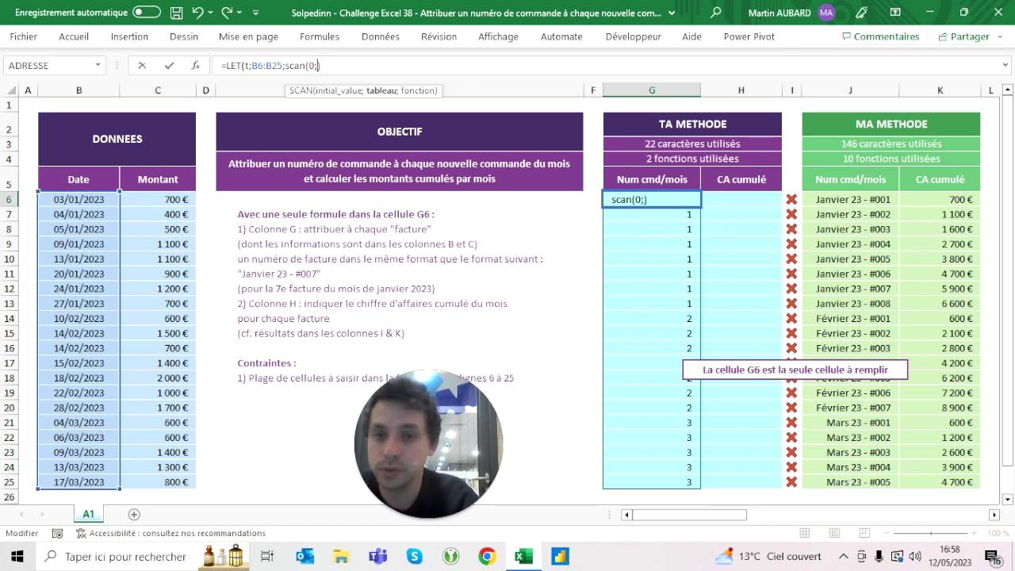
{"action": "type", "text": "t;lambda("}
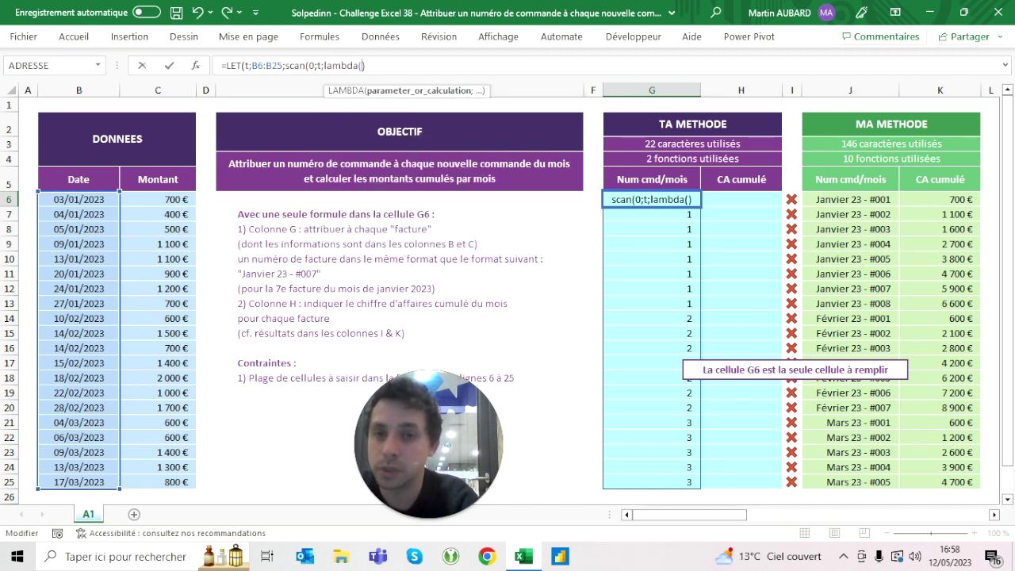
{"action": "type", "text": ")"}
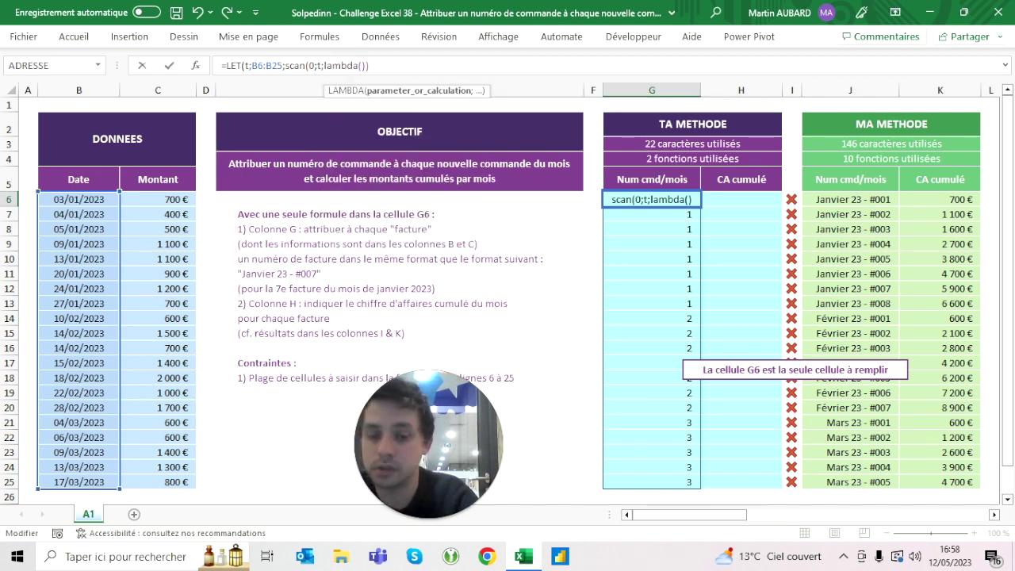
{"action": "type", "text": "a;"}
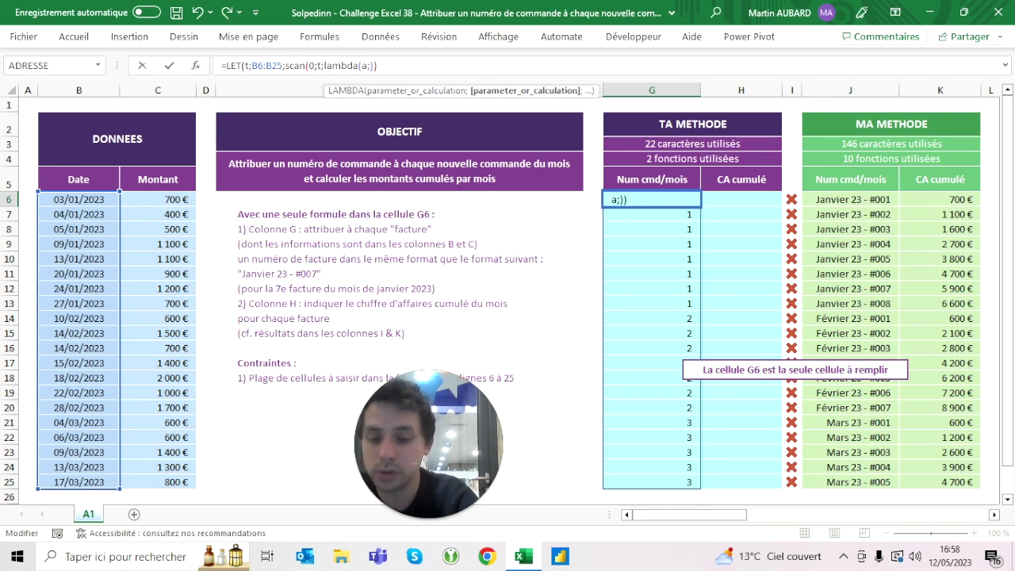
{"action": "type", "text": "b"}
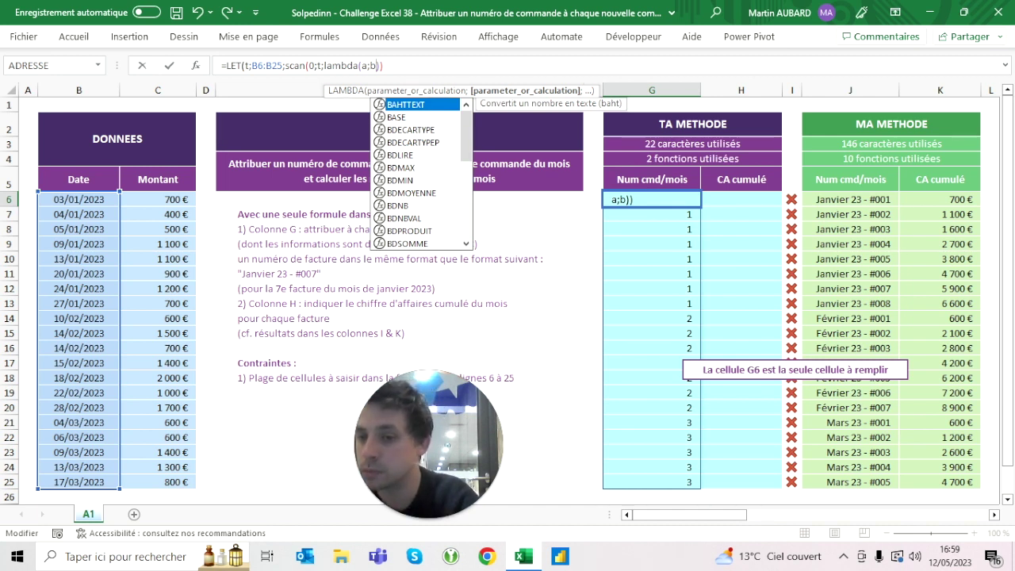
{"action": "type", "text": ";"}
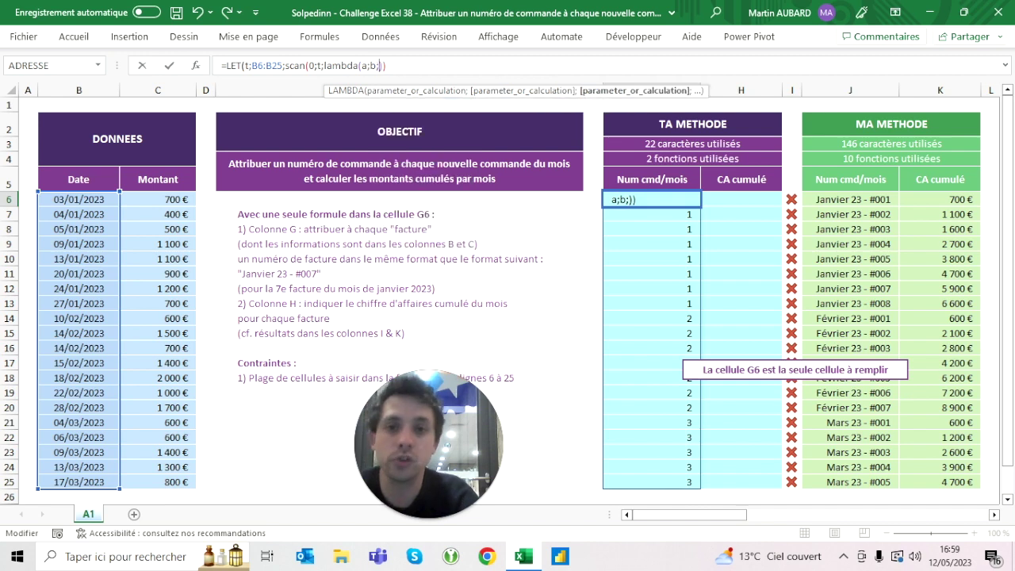
{"action": "type", "text": "a"}
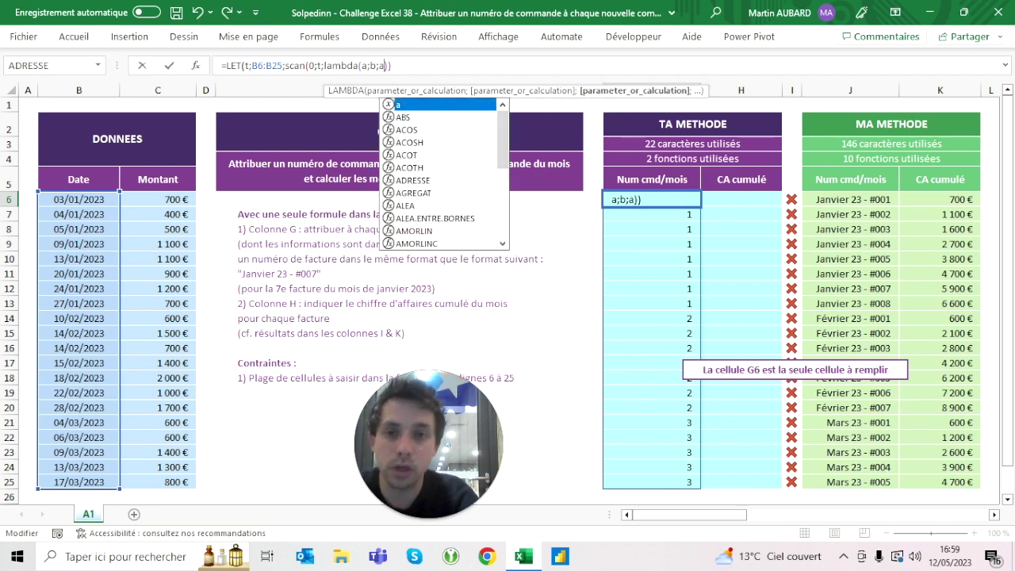
{"action": "key", "text": "BackSpace"}
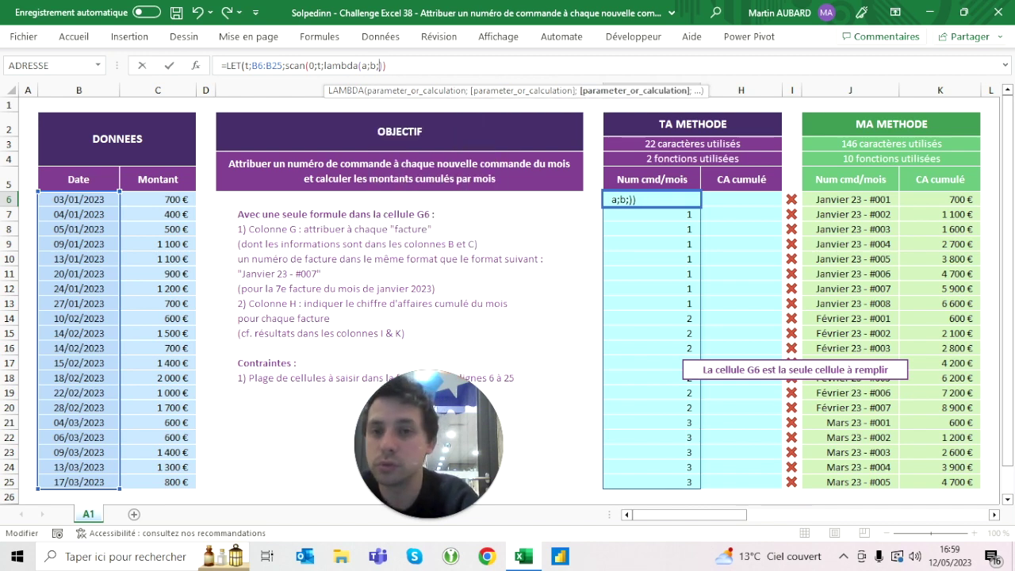
{"action": "type", "text": "a"}
{"action": "key", "text": "Return"}
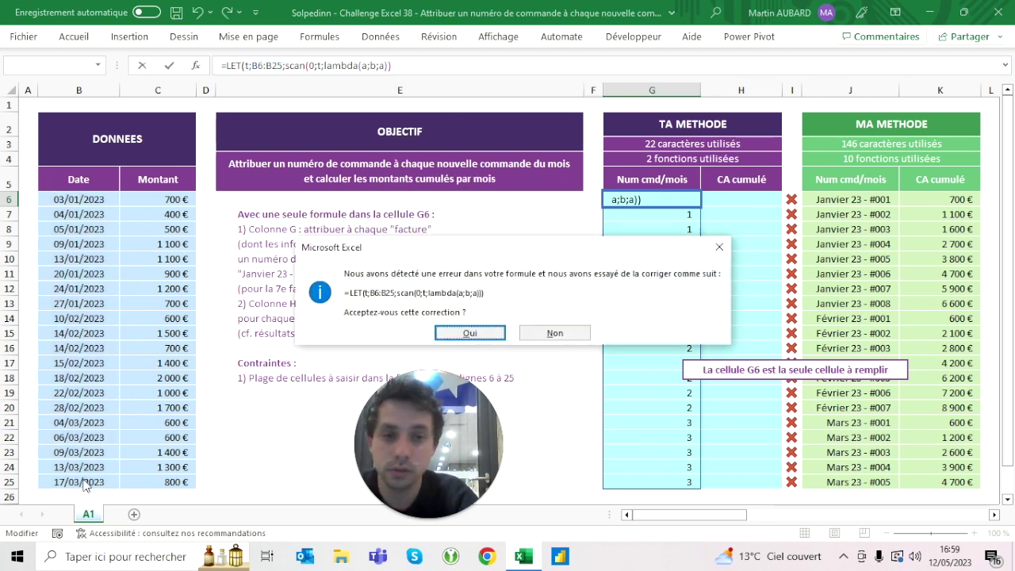
Fix the missing parenthesis and accept Excel's correction, spilling zeros down G6:G25
{"action": "key", "text": "Escape"}
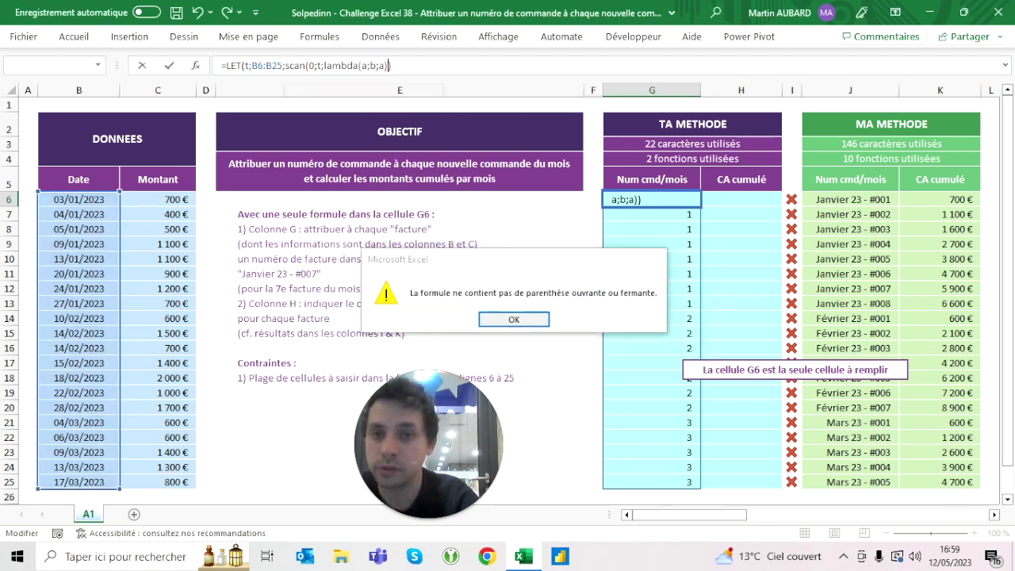
{"action": "key", "text": "Return"}
{"action": "type", "text": ")"}
{"action": "key", "text": "Return"}
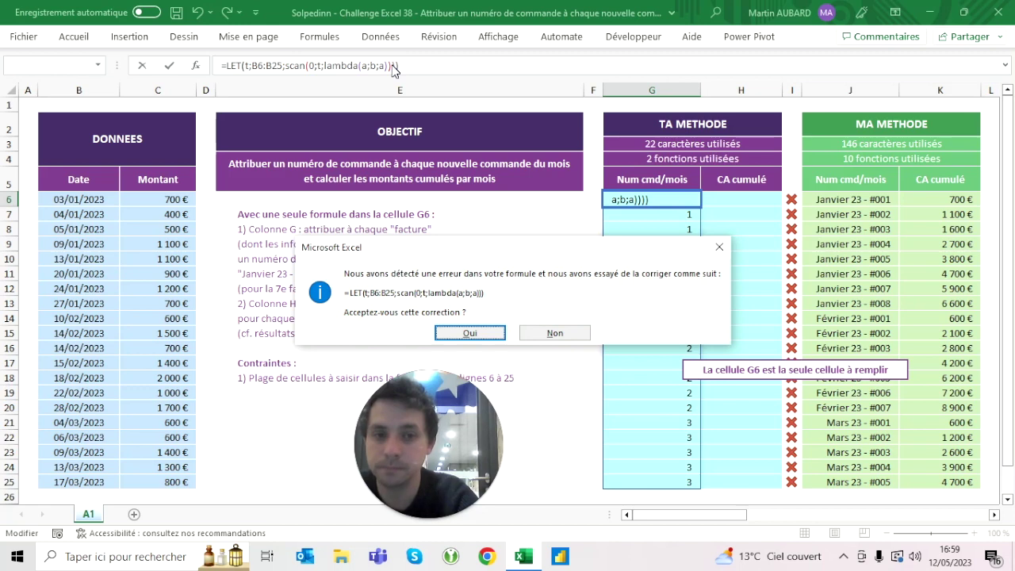
{"action": "left_click", "coordinate": [470, 332]}
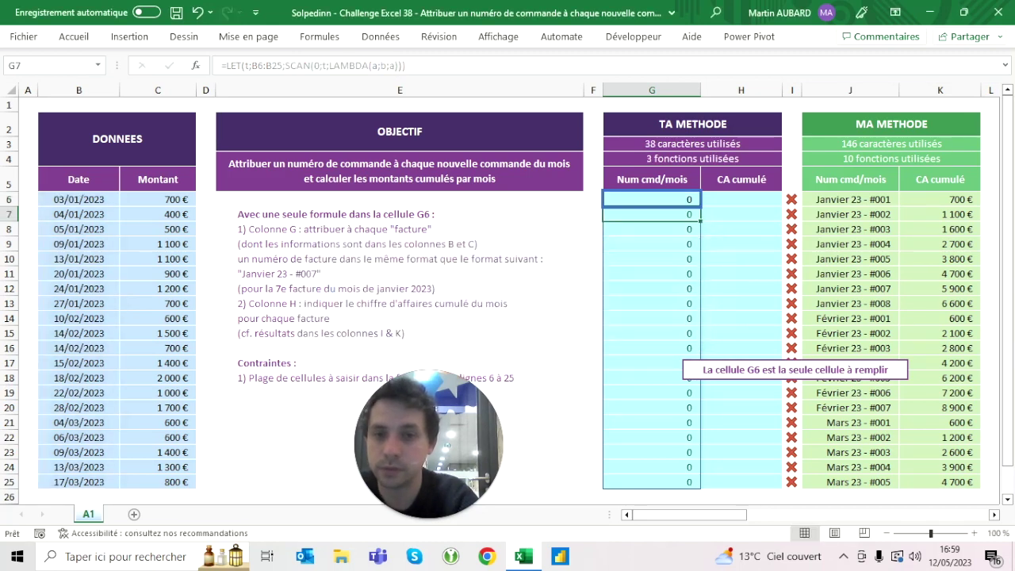
{"action": "left_click", "coordinate": [653, 199]}
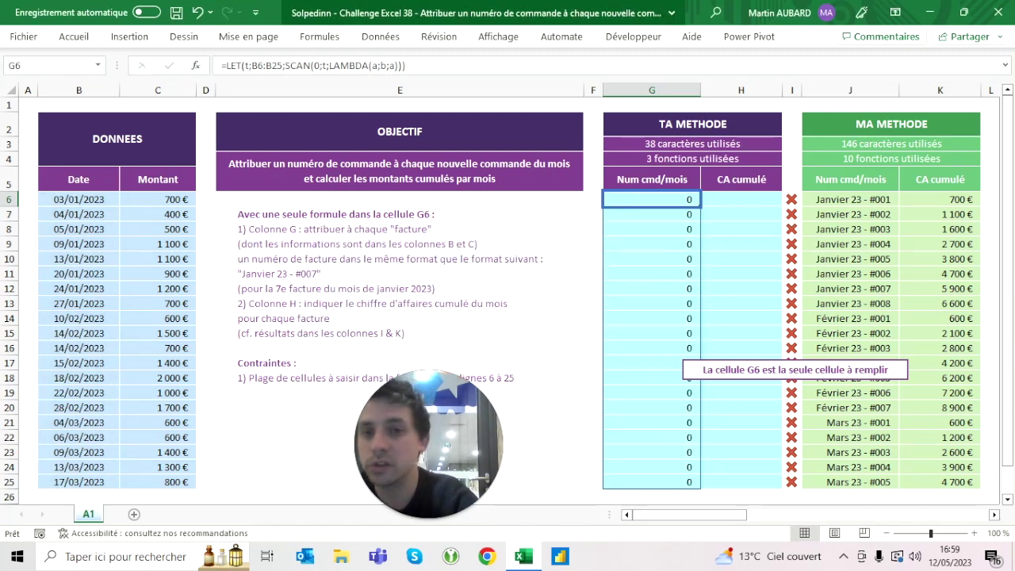
Try 1000 as SCAN's starting value in G6
{"action": "key", "text": "F2"}
{"action": "key", "text": "Left"}
{"action": "key", "text": "Left"}
{"action": "key", "text": "Left"}
{"action": "key", "text": "BackSpace"}
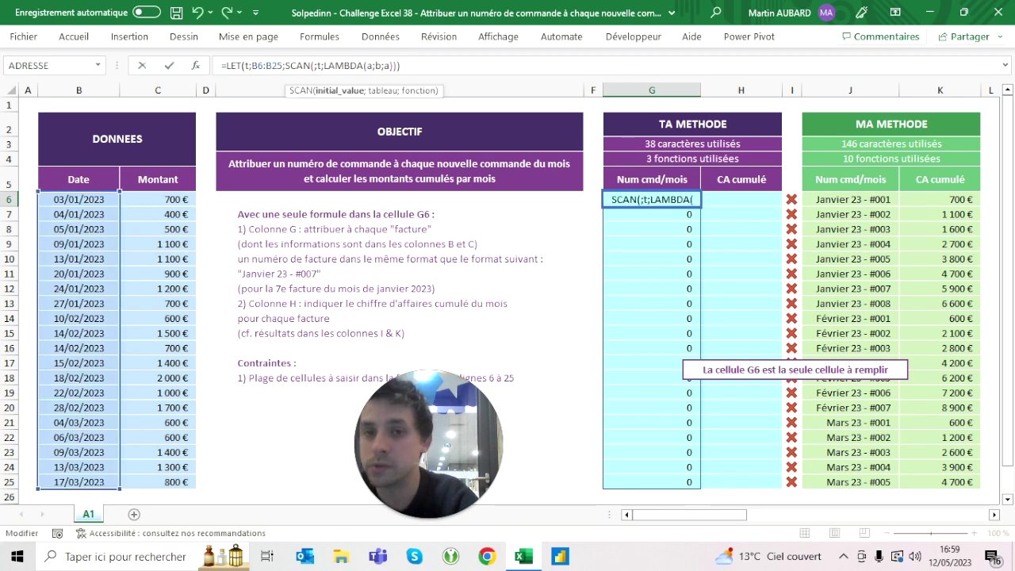
{"action": "type", "text": "1000"}
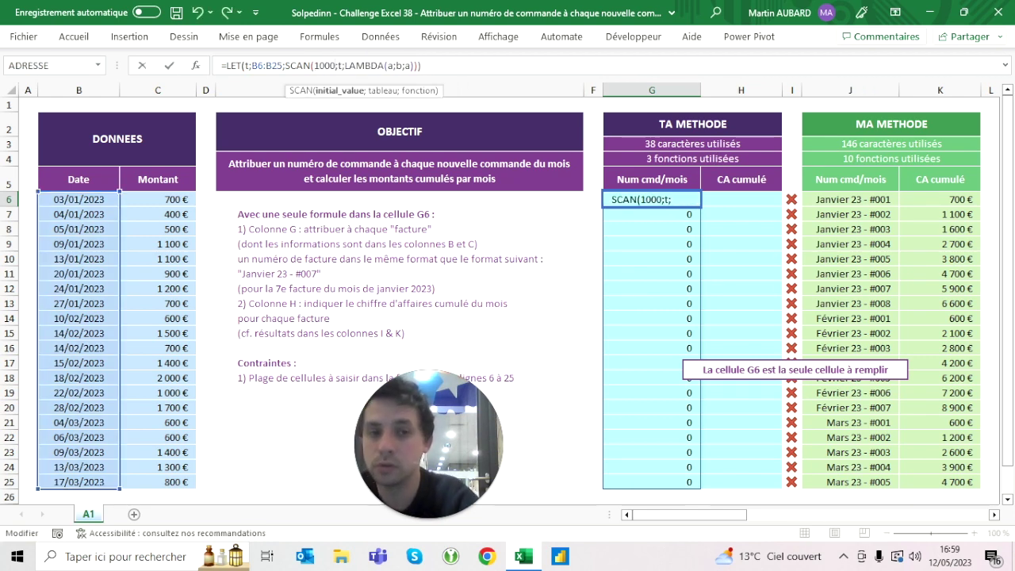
{"action": "key", "text": "ctrl+Return"}
Restore the starting value to 0 and make the LAMBDA return b, spilling date serials
{"action": "key", "text": "F2"}
{"action": "key", "text": "Left"}
{"action": "key", "text": "Left"}
{"action": "key", "text": "Left"}
{"action": "key", "text": "BackSpace"}
{"action": "key", "text": "BackSpace"}
{"action": "key", "text": "BackSpace"}
{"action": "key", "text": "BackSpace"}
{"action": "type", "text": "0"}
{"action": "left_click", "coordinate": [396, 65]}
{"action": "key", "text": "BackSpace"}
{"action": "type", "text": "b"}
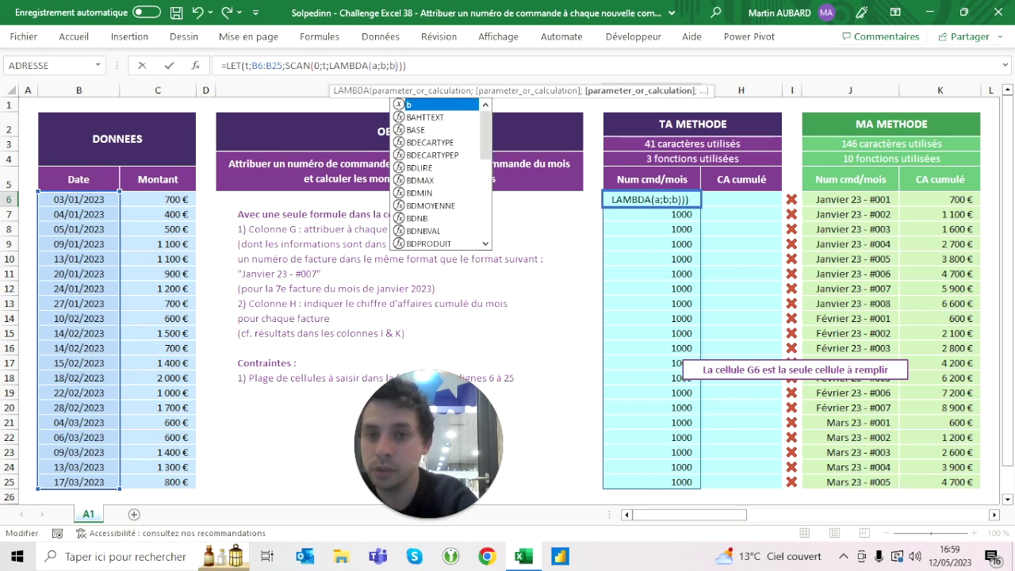
{"action": "key", "text": "ctrl+Return"}
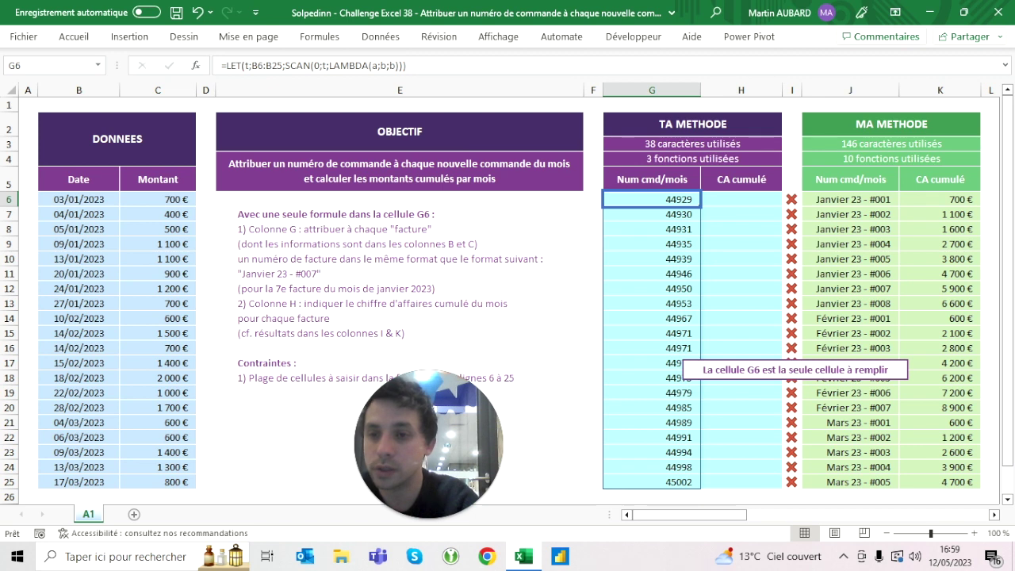
Compare the first order date in B6 with G6's spilled serial 44929
{"action": "left_click", "coordinate": [78, 199]}
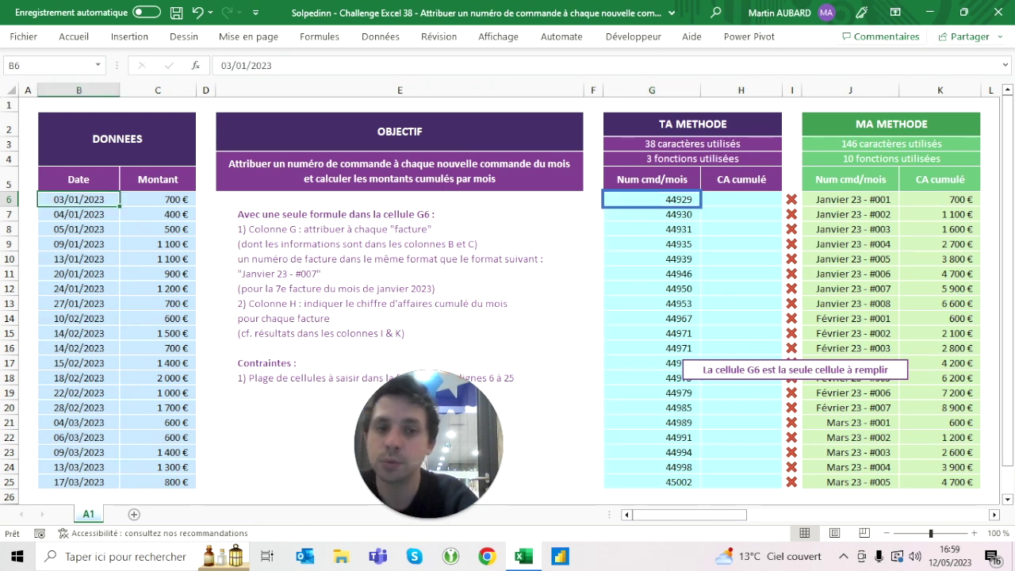
{"action": "left_click", "coordinate": [652, 180]}
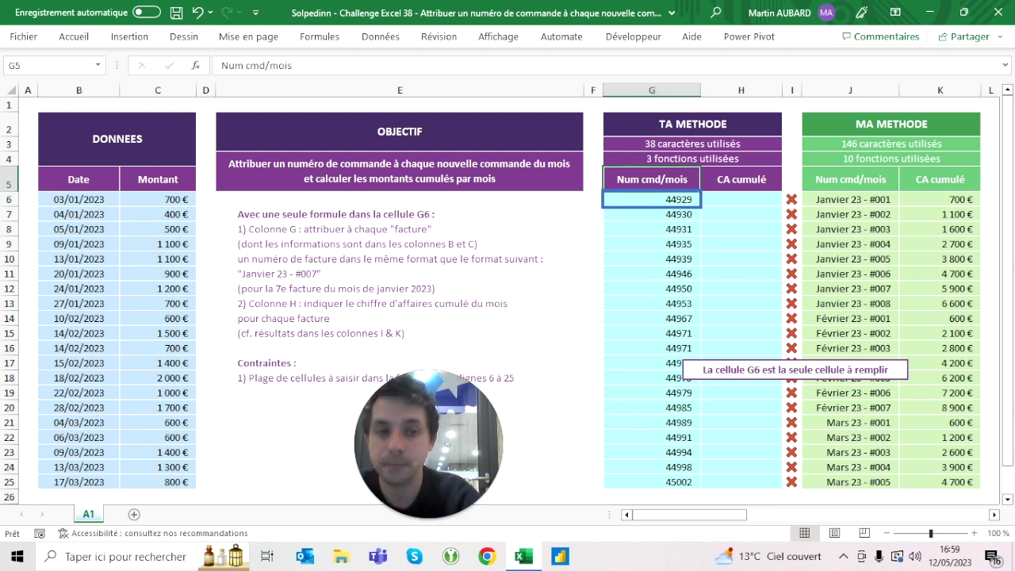
{"action": "left_click", "coordinate": [652, 199]}
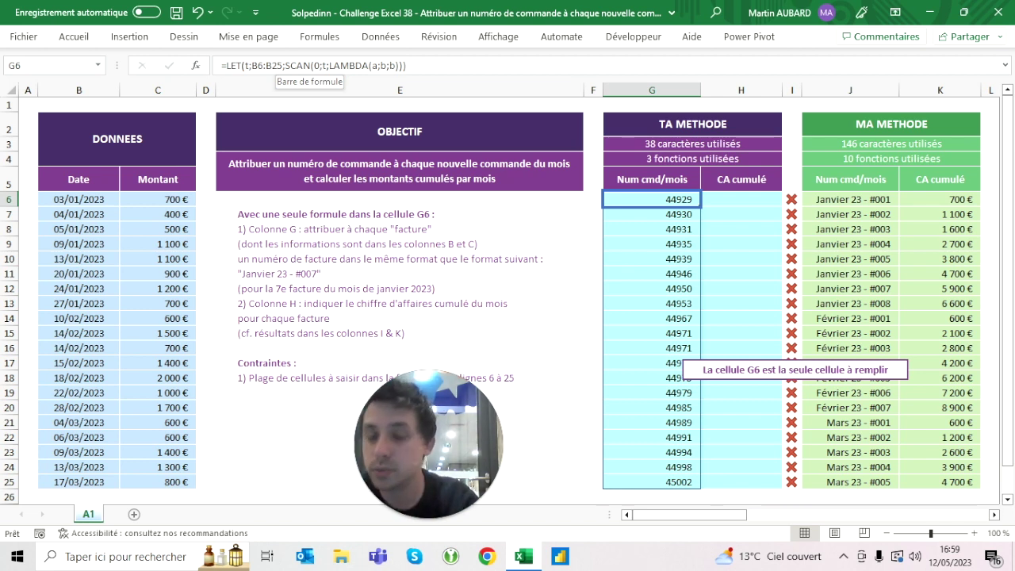
{"action": "left_click", "coordinate": [389, 65]}
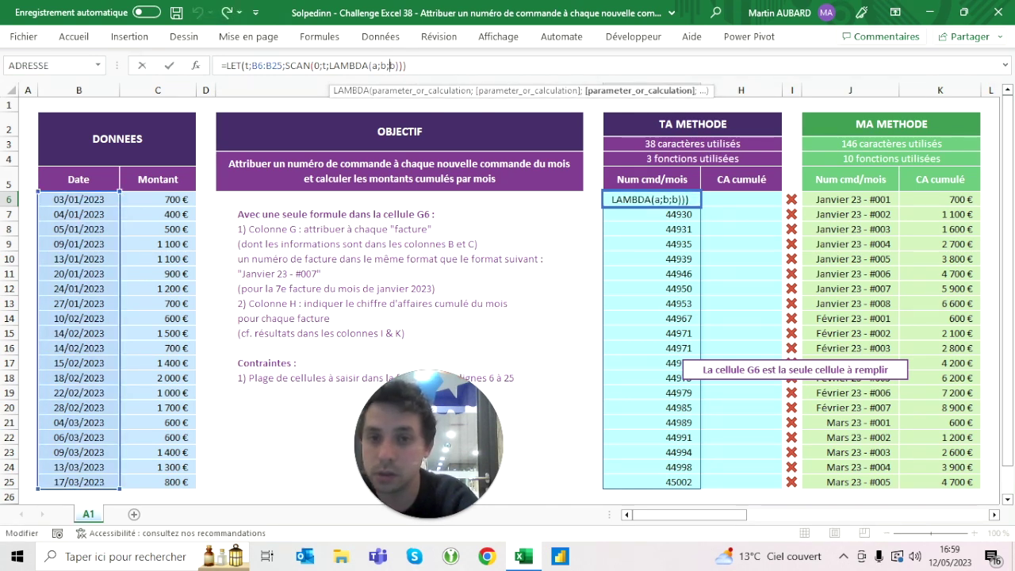
Change the LAMBDA result to MOIS(b) so G6 spills month numbers 1 to 3
{"action": "type", "text": "mois("}
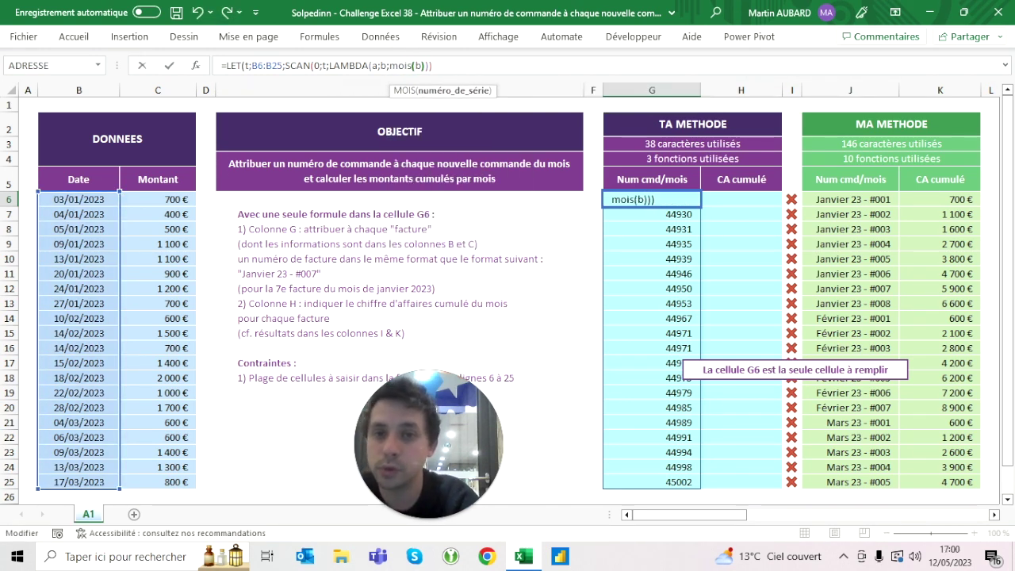
{"action": "type", "text": ")"}
{"action": "key", "text": "Return"}
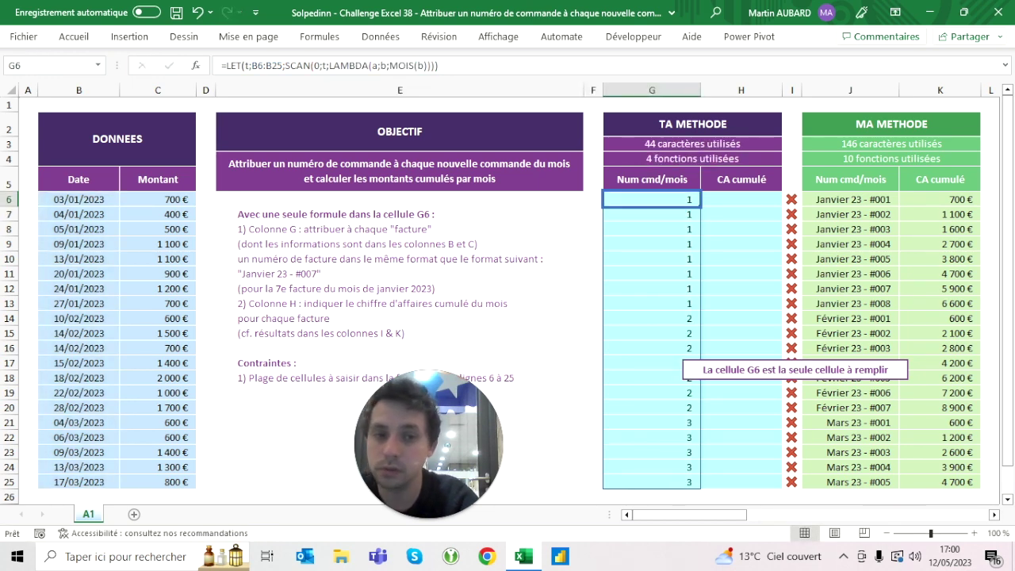
{"action": "left_click", "coordinate": [388, 65]}
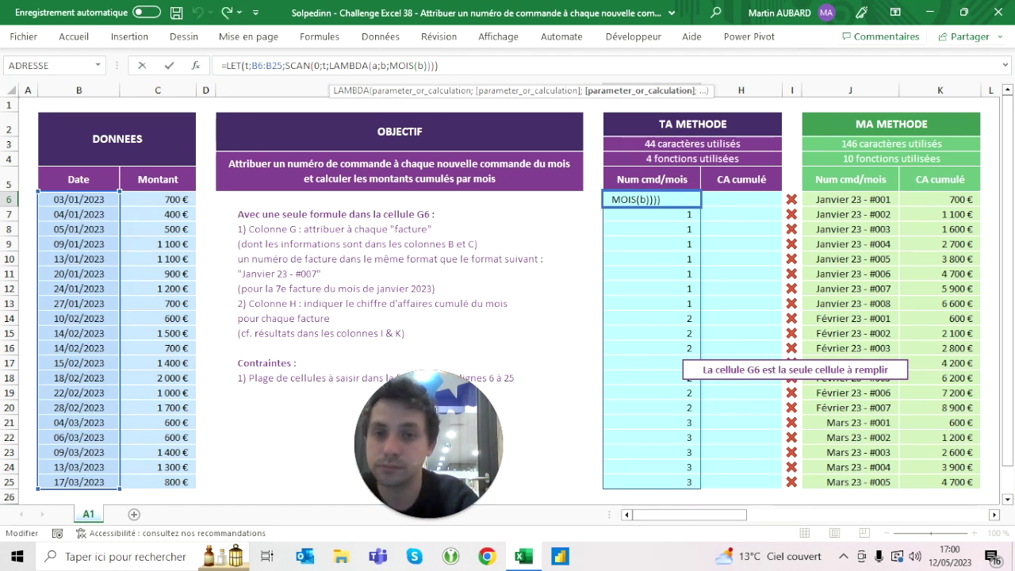
Change MOIS(b) to MOIS(DECALER(b;-1;0)), adding the missing 0 column offset
{"action": "left_click", "coordinate": [425, 65]}
{"action": "key", "text": "BackSpace"}
{"action": "type", "text": "decaler(b"}
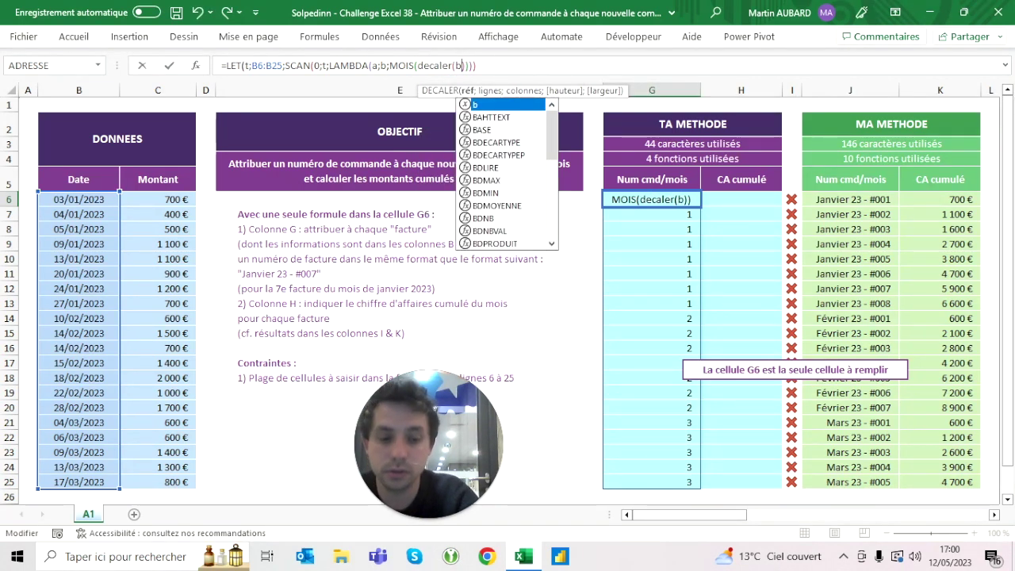
{"action": "type", "text": ";-1)"}
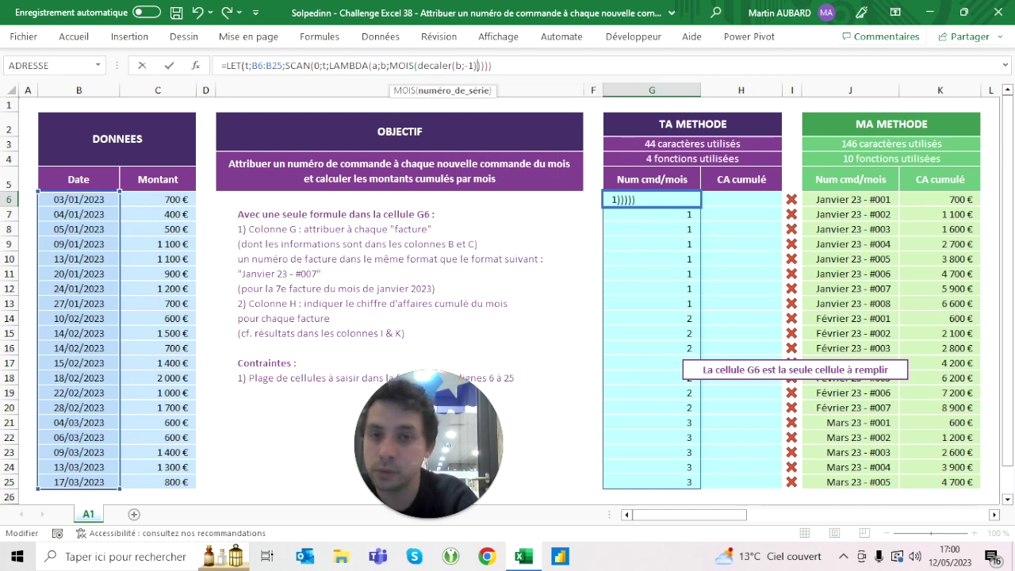
{"action": "key", "text": "Return"}
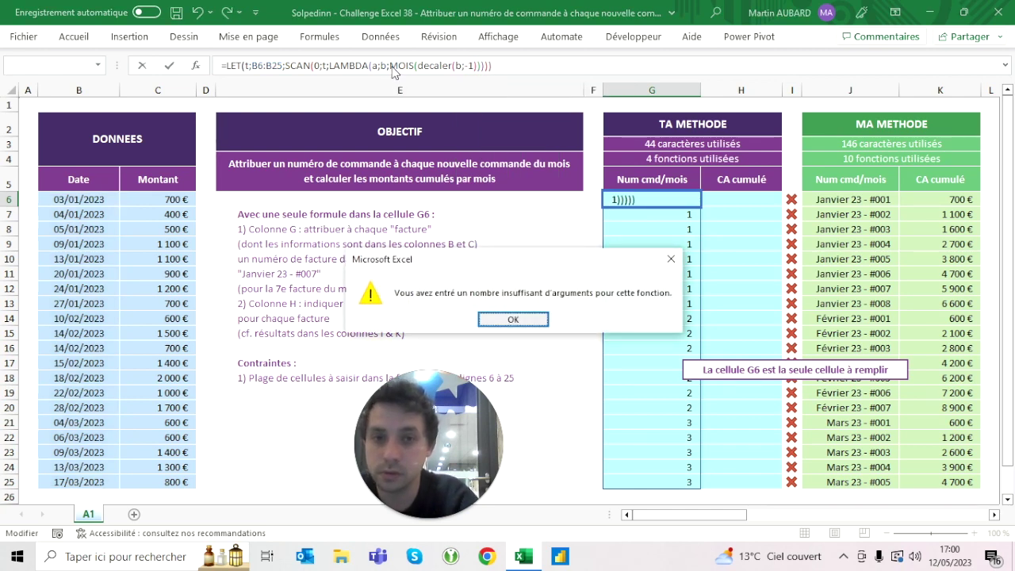
{"action": "key", "text": "Return"}
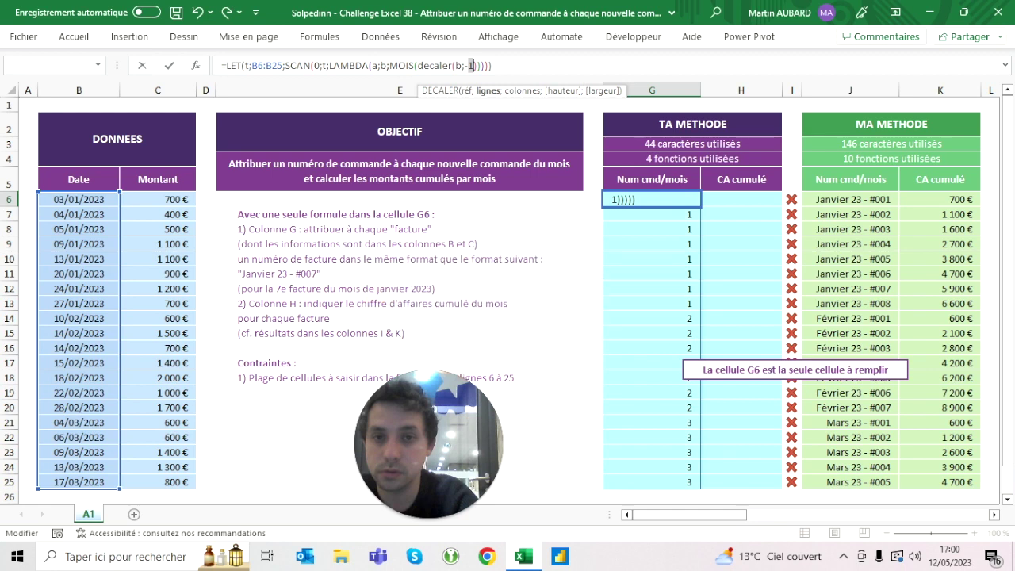
{"action": "left_click", "coordinate": [473, 66]}
{"action": "type", "text": ";0"}
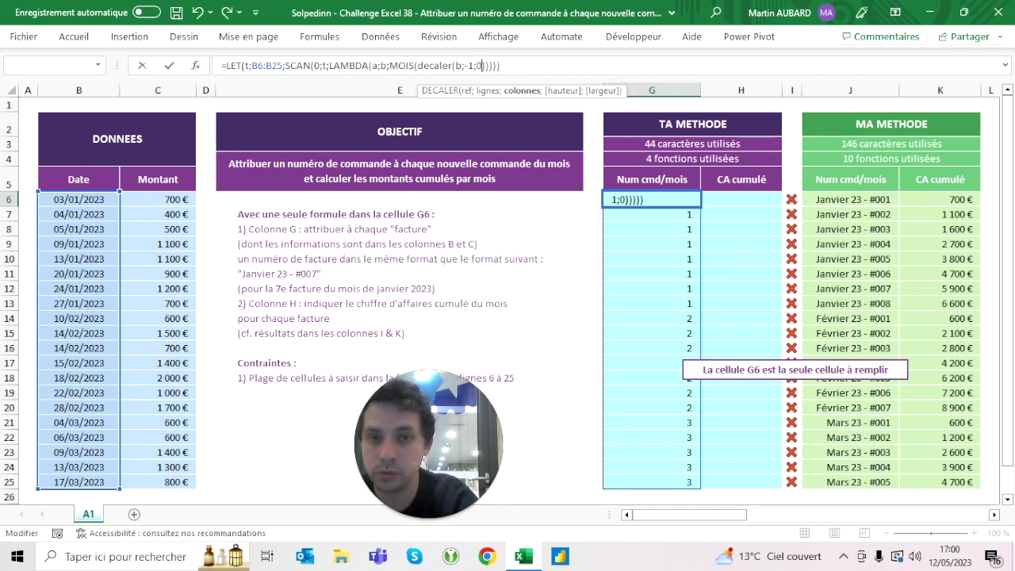
{"action": "key", "text": "Return"}
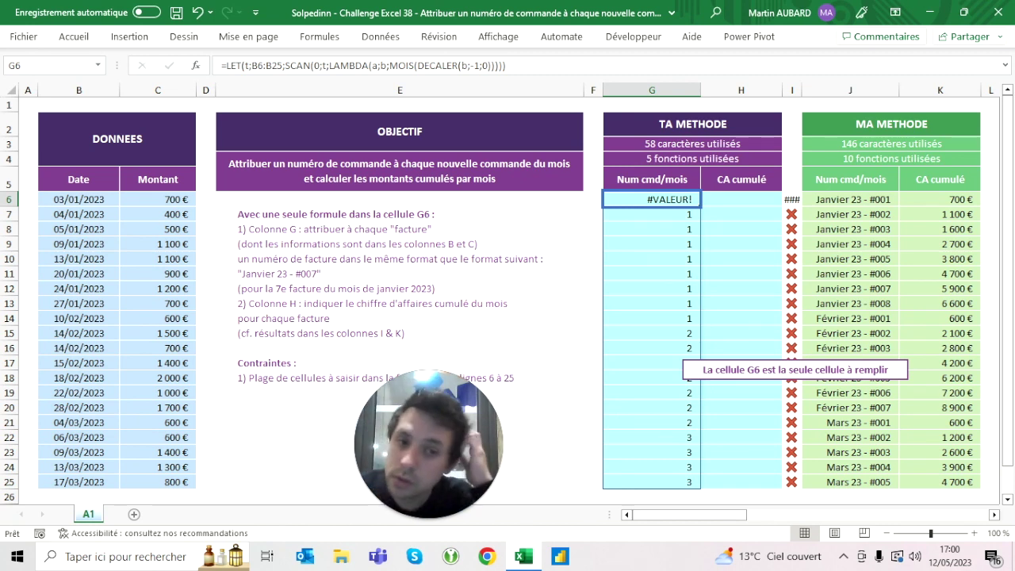
Inspect the spilled previous-row months around row 14 and the #VALEUR! in G6
{"action": "key", "text": "Down"}
{"action": "key", "text": "Down"}
{"action": "key", "text": "Down"}
{"action": "key", "text": "Down"}
{"action": "key", "text": "Down"}
{"action": "key", "text": "Down"}
{"action": "key", "text": "Down"}
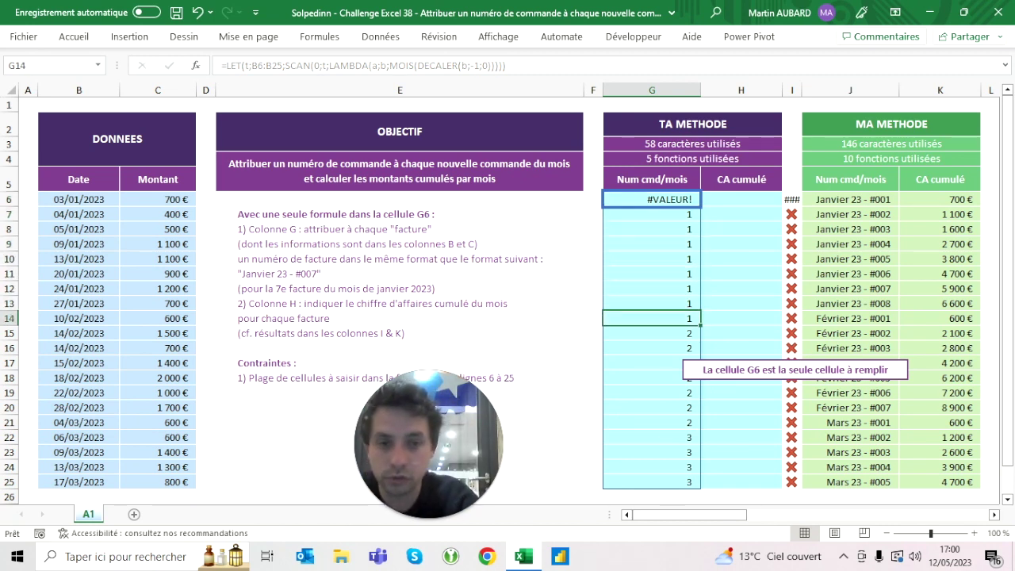
{"action": "left_click", "coordinate": [9, 318]}
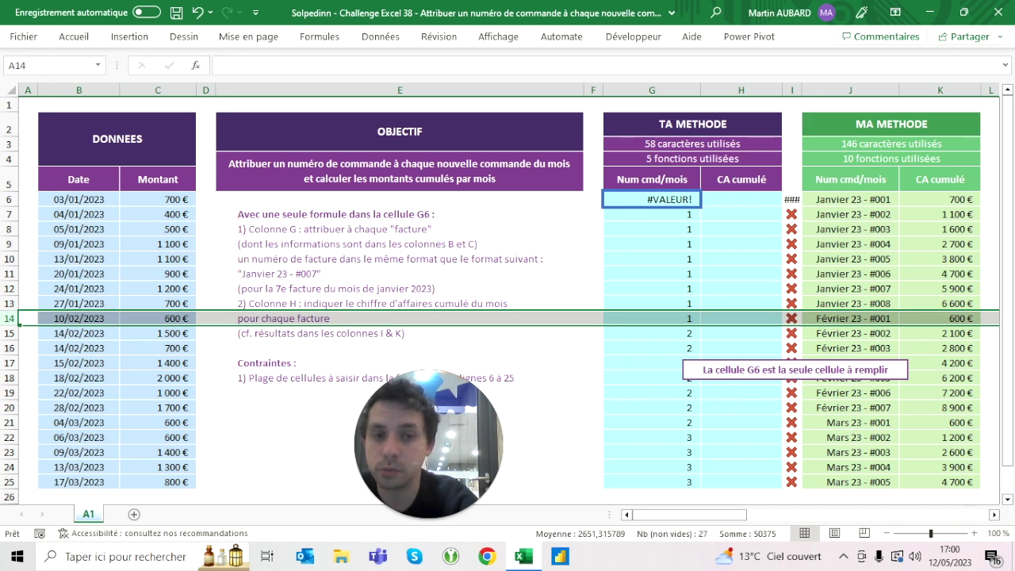
{"action": "left_click", "coordinate": [79, 179]}
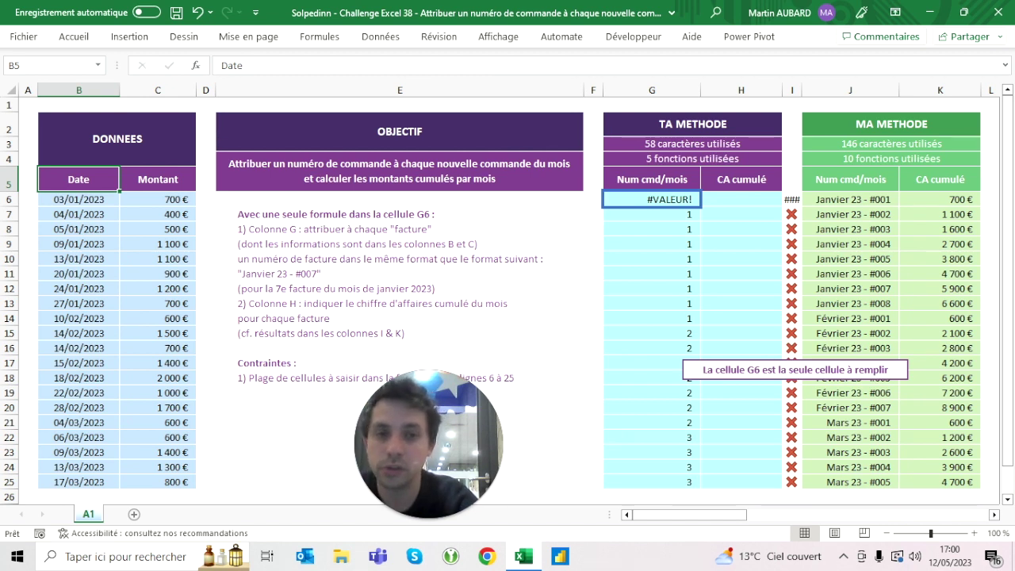
{"action": "left_click", "coordinate": [652, 179]}
{"action": "left_click", "coordinate": [652, 199]}
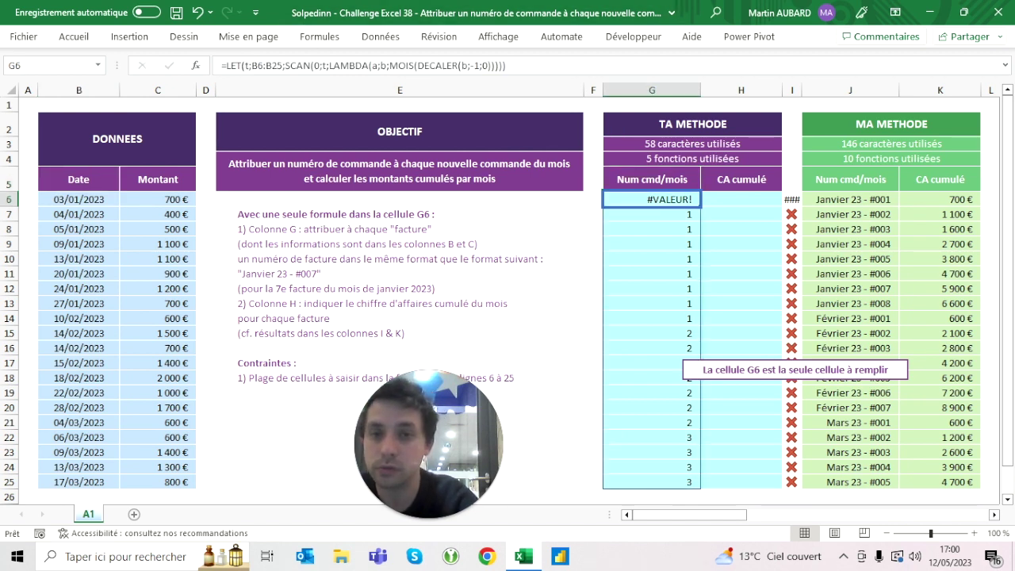
Insert MOIS(b)= before the DECALER month so G6 tests for a month change
{"action": "left_click", "coordinate": [465, 65]}
{"action": "type", "text": "mois"}
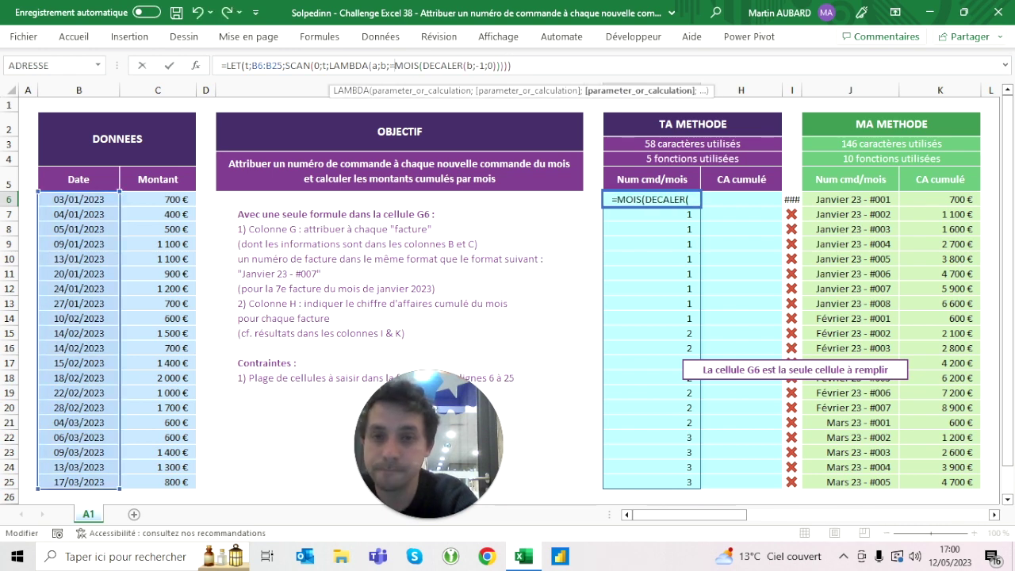
{"action": "type", "text": "(b)="}
{"action": "key", "text": "ctrl+Return"}
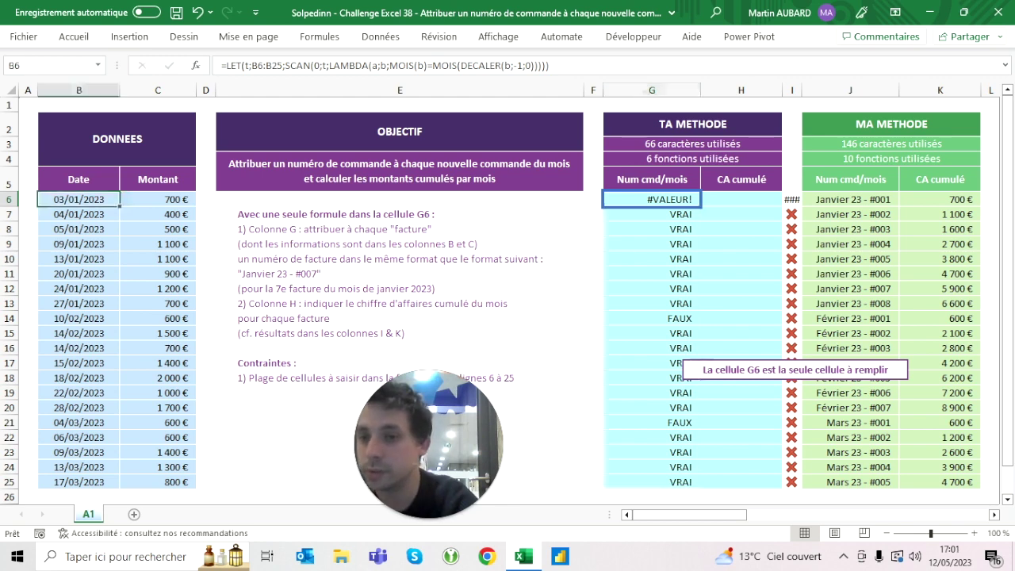
Check the month-change dates and the FAUX results in rows 14 and 21
{"action": "left_click_drag", "start_coordinate": [79, 199], "coordinate": [79, 482]}
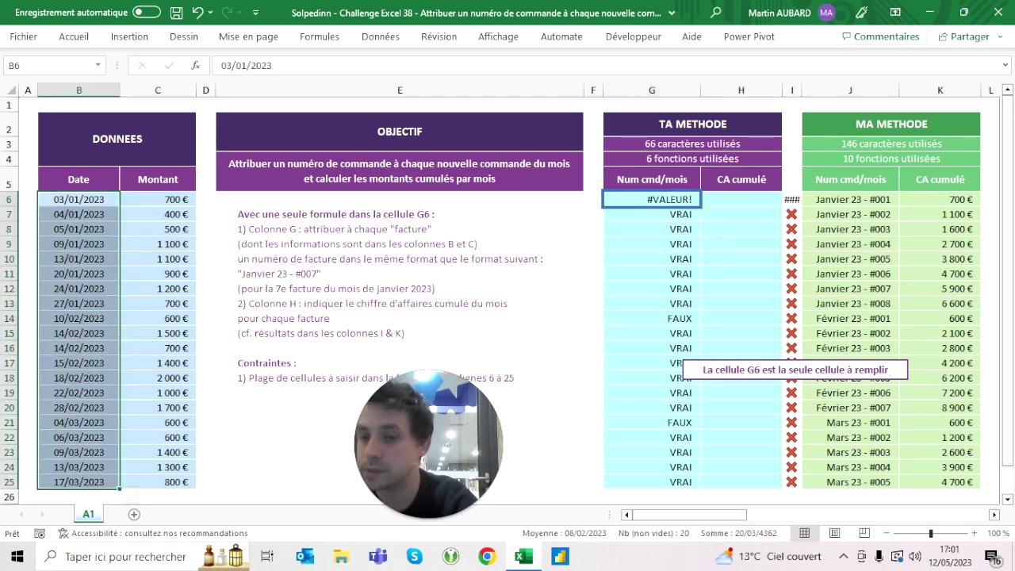
{"action": "left_click", "coordinate": [78, 318]}
{"action": "left_click", "coordinate": [79, 303]}
{"action": "left_click", "coordinate": [652, 318]}
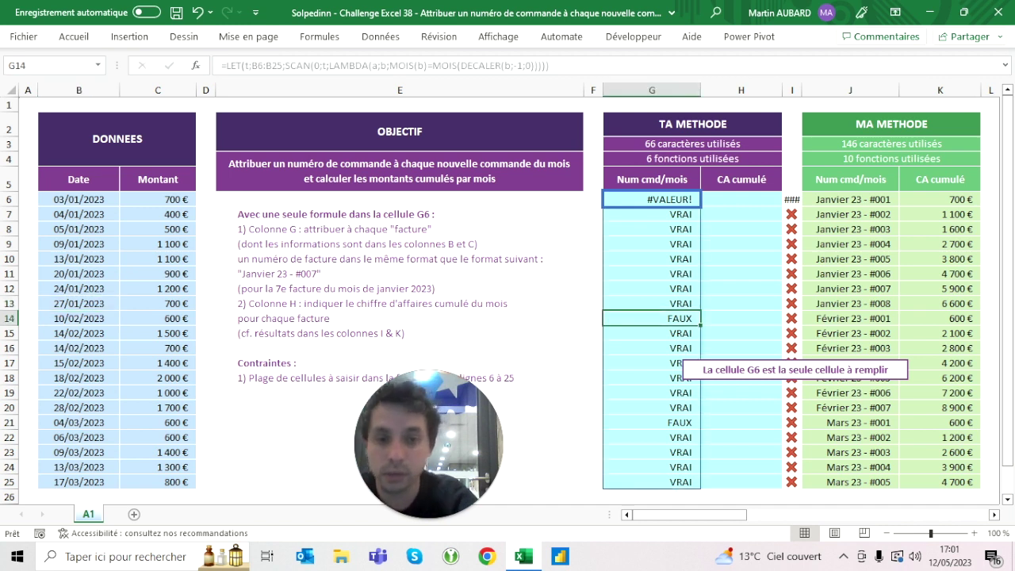
{"action": "left_click", "coordinate": [652, 422], "text": "ctrl"}
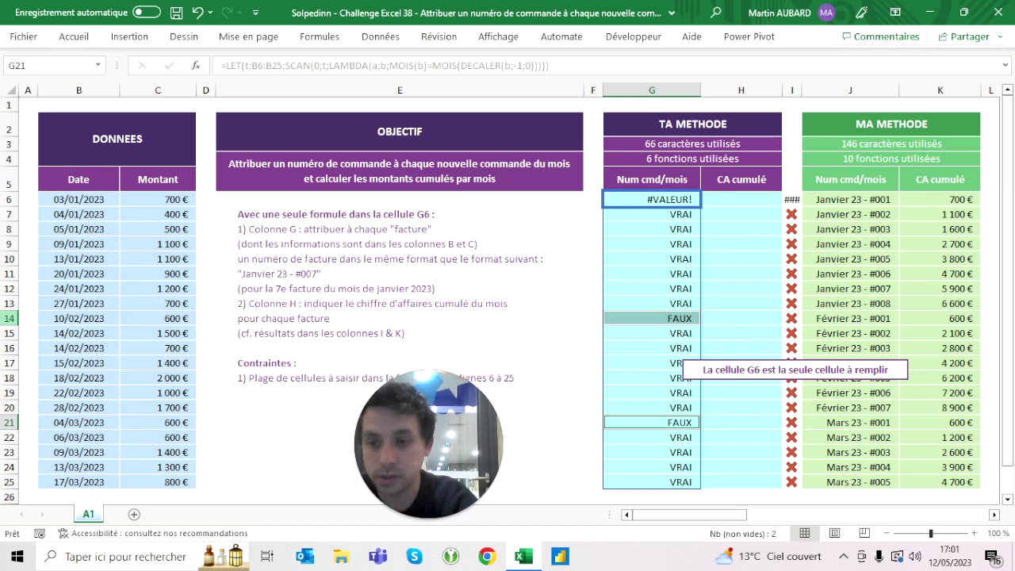
{"action": "left_click", "coordinate": [9, 318]}
{"action": "left_click", "coordinate": [9, 423], "text": "ctrl"}
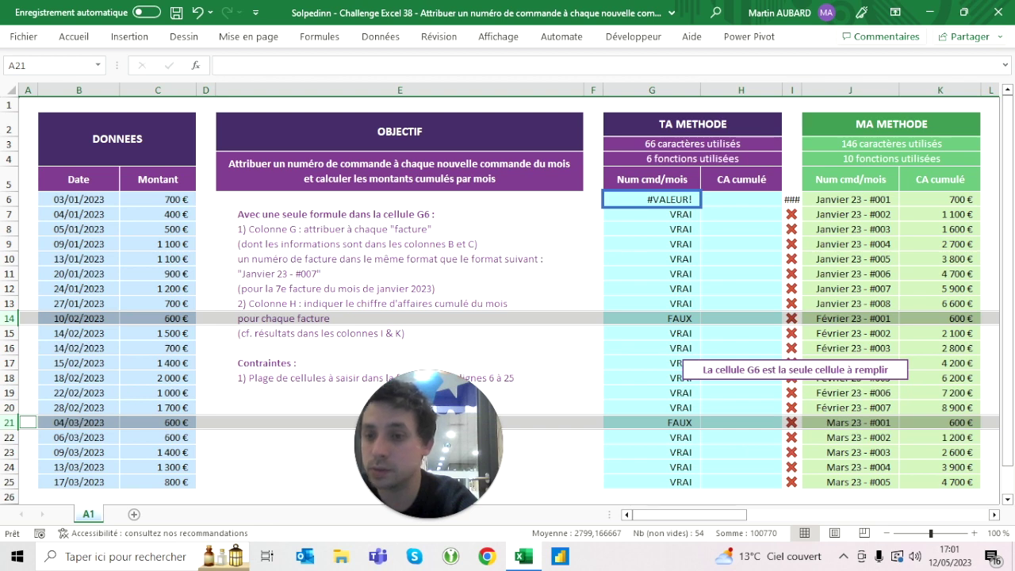
{"action": "left_click", "coordinate": [653, 199]}
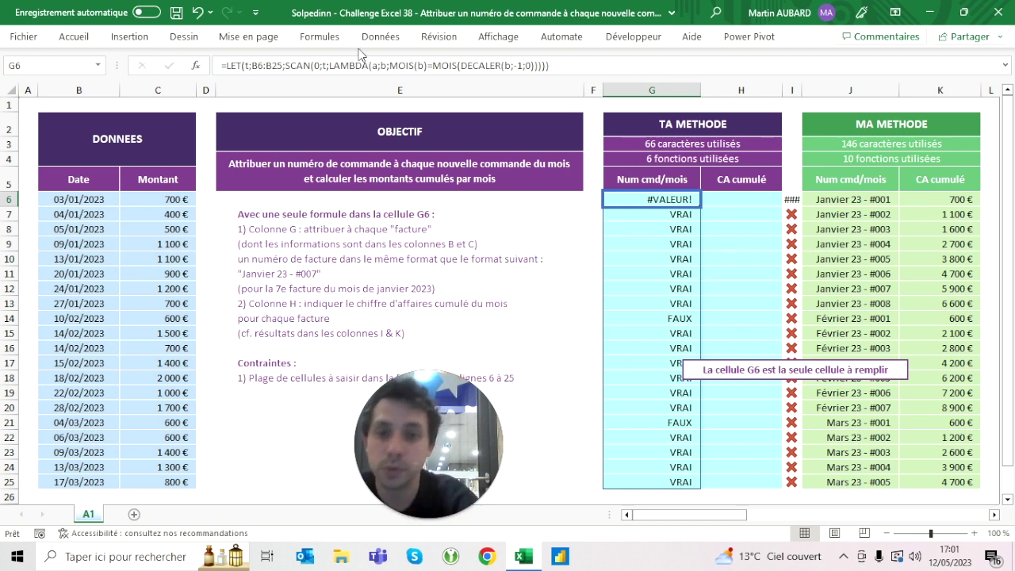
Wrap the comparison in SIERREUR(...;FAUX), relocating the misplaced FAUX to fix the argument error
{"action": "left_click", "coordinate": [327, 65]}
{"action": "type", "text": "sierreur("}
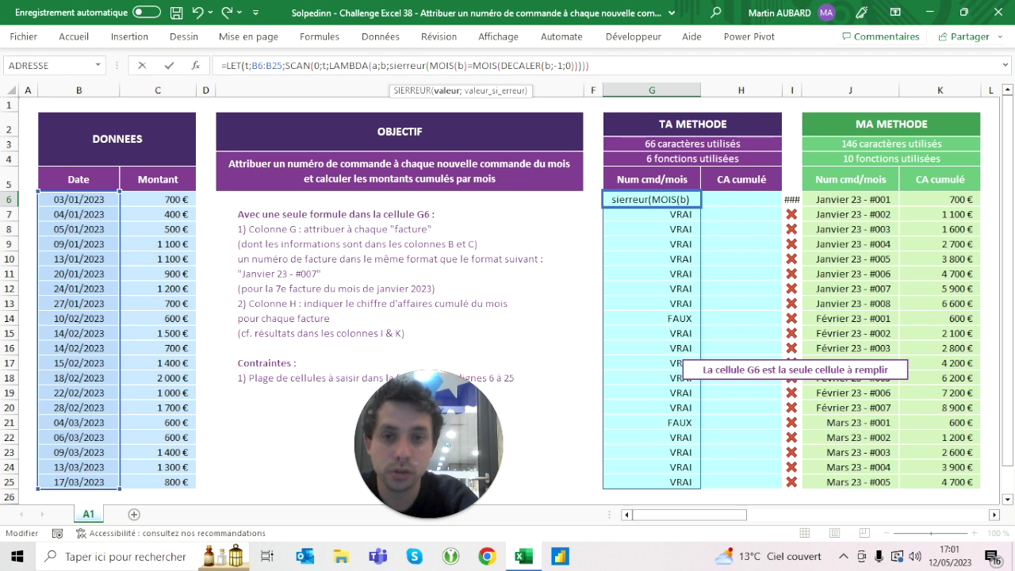
{"action": "left_click", "coordinate": [579, 66]}
{"action": "type", "text": ";"}
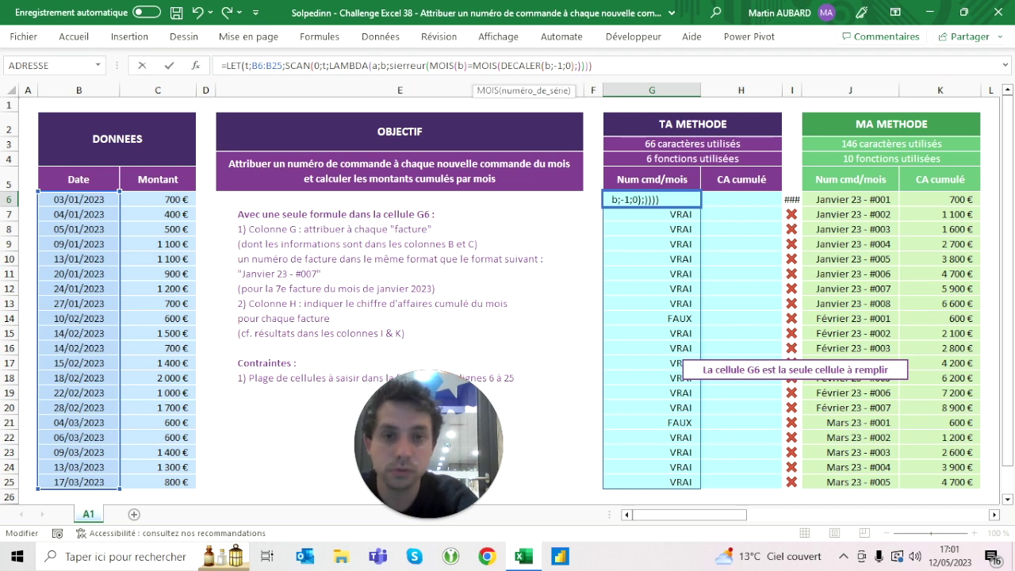
{"action": "type", "text": "faux"}
{"action": "key", "text": "Return"}
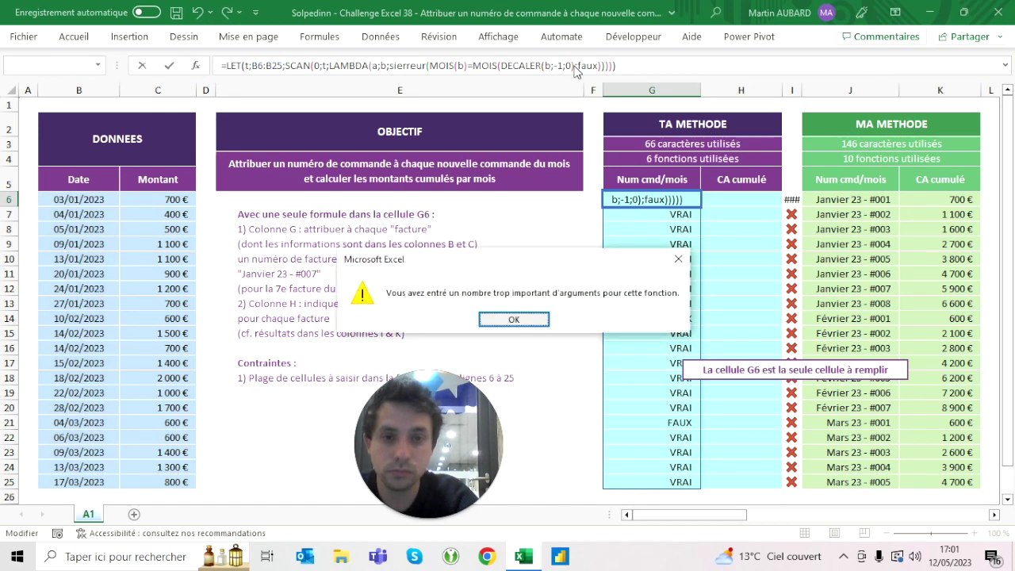
{"action": "key", "text": "Return"}
{"action": "left_click", "coordinate": [577, 65]}
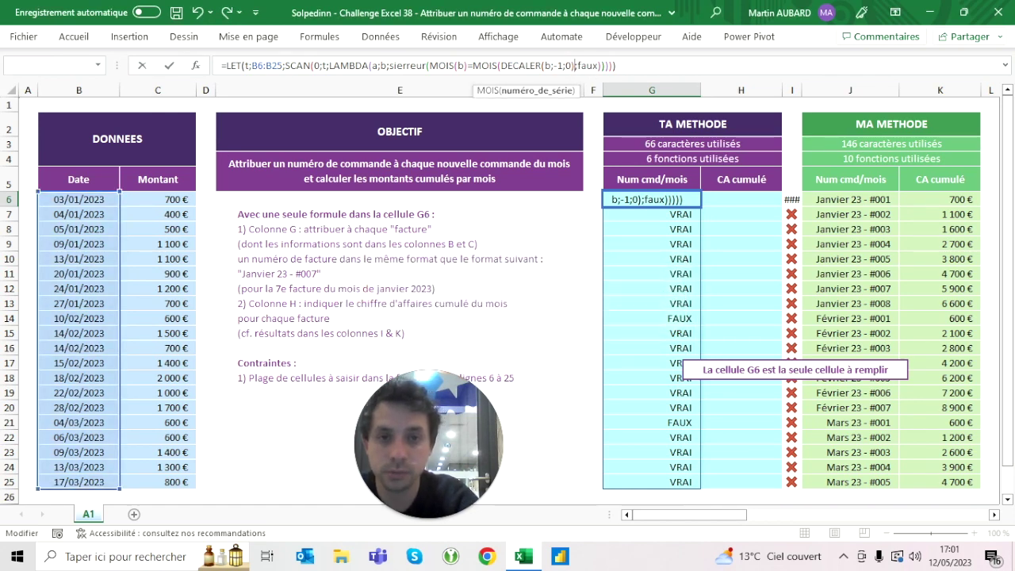
{"action": "key", "text": "shift+Right"}
{"action": "key", "text": "shift+Right"}
{"action": "key", "text": "shift+Right"}
{"action": "key", "text": "shift+Right"}
{"action": "key", "text": "shift+Right"}
{"action": "key", "text": "Delete"}
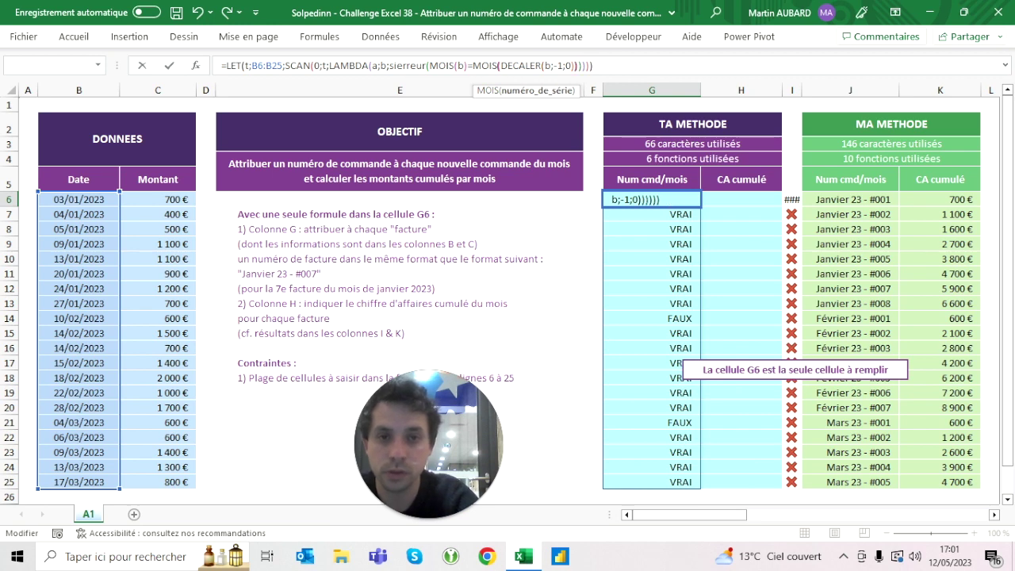
{"action": "type", "text": ";faux"}
{"action": "key", "text": "Return"}
Check that rows 6, 14 and 21 now show FAUX
{"action": "left_click", "coordinate": [652, 200]}
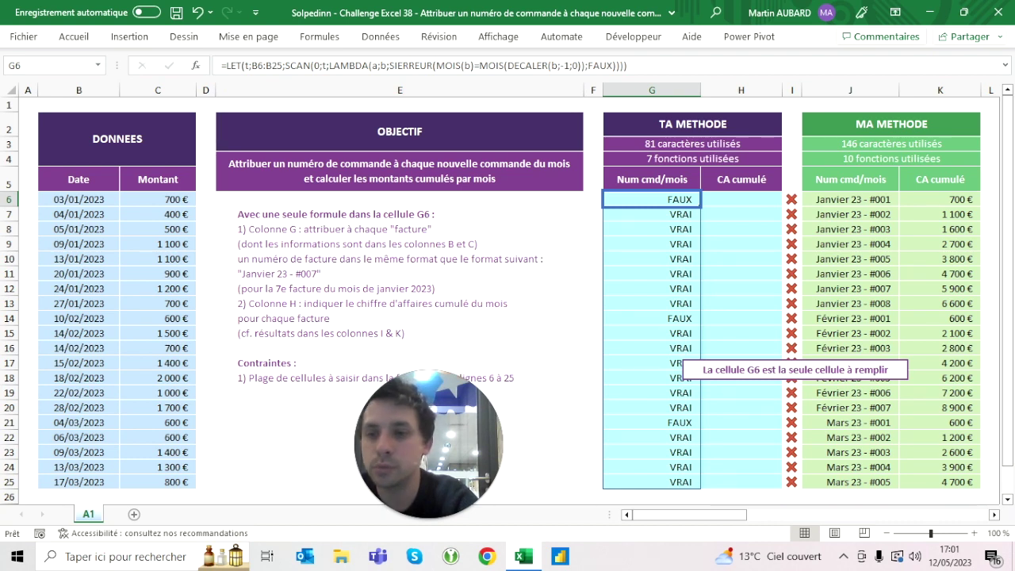
{"action": "left_click", "coordinate": [10, 199]}
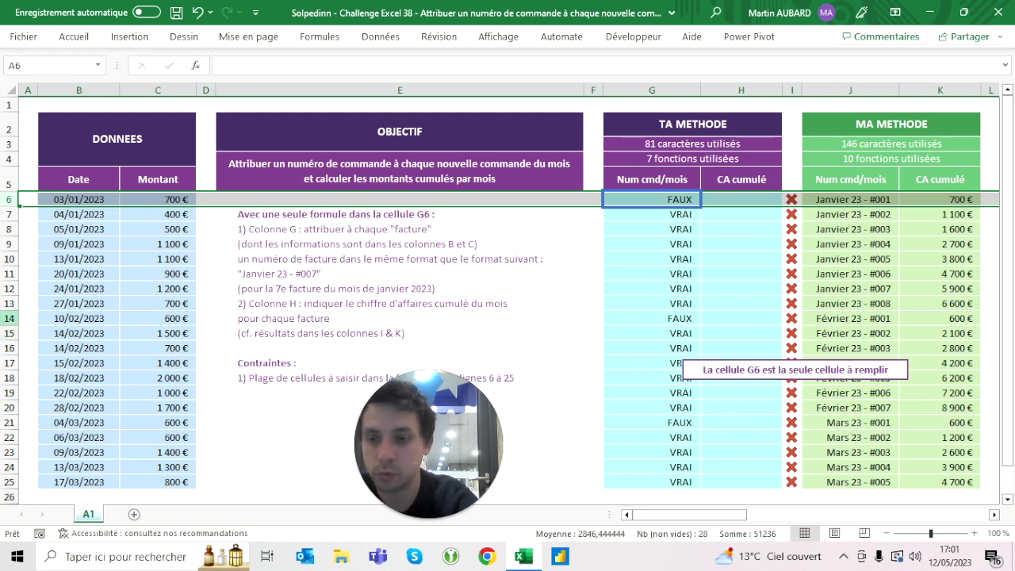
{"action": "left_click", "coordinate": [9, 318], "text": "ctrl"}
{"action": "left_click", "coordinate": [9, 422], "text": "ctrl"}
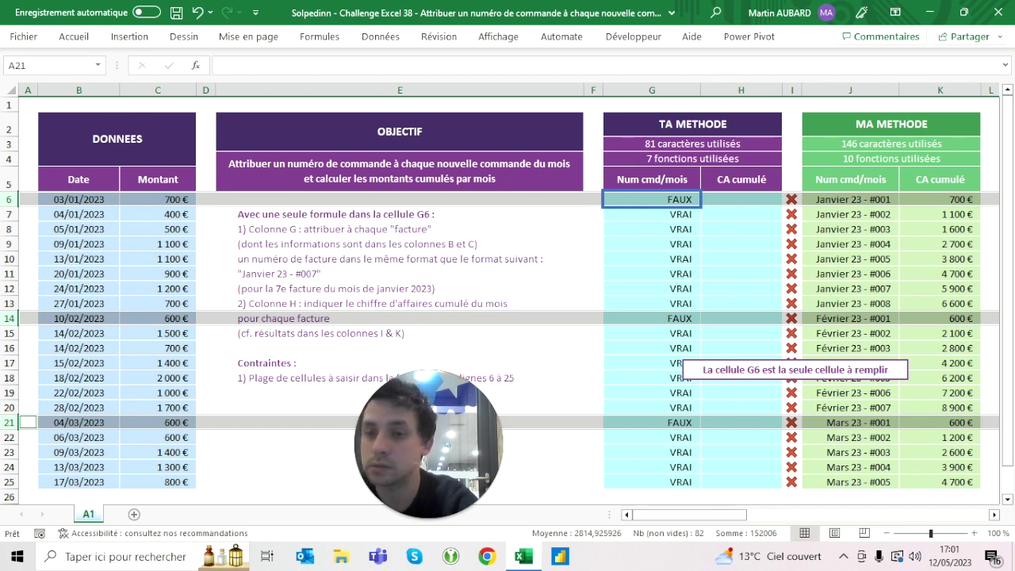
{"action": "left_click", "coordinate": [652, 229]}
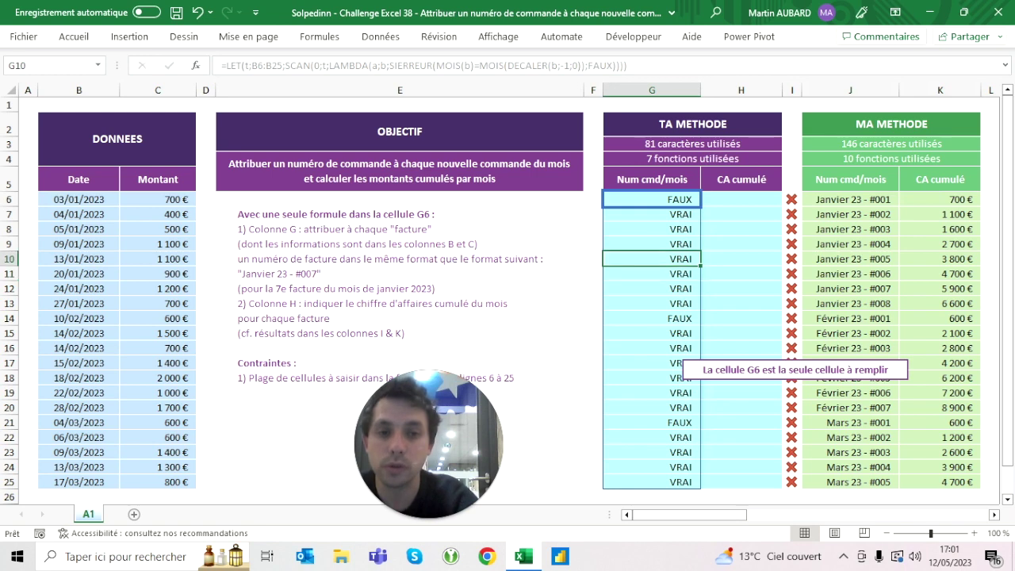
{"action": "left_click", "coordinate": [652, 199]}
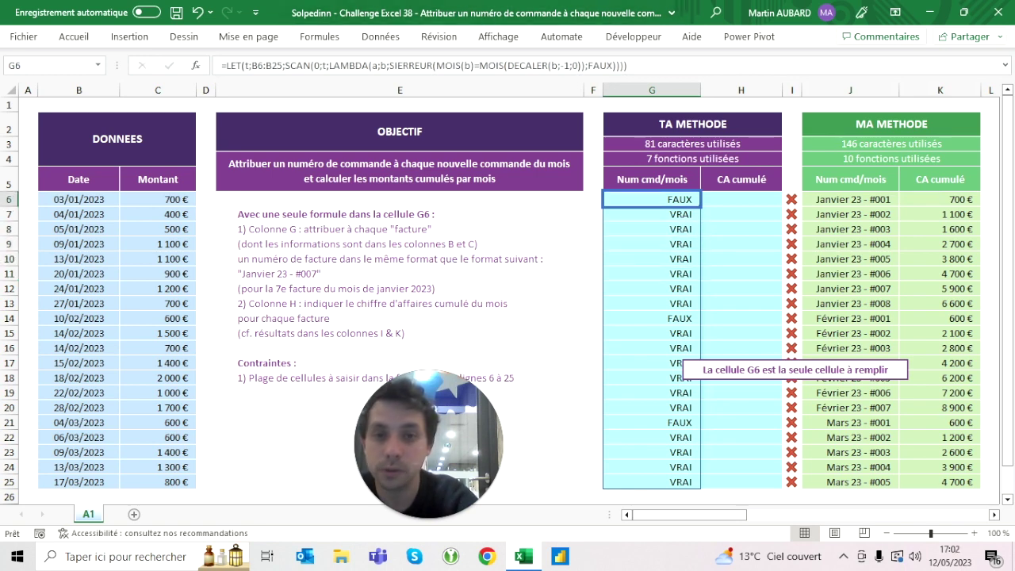
{"action": "left_click", "coordinate": [312, 65]}
Expand the formula bar and move the SIERREUR comparison onto its own line
{"action": "type", "text": "si("}
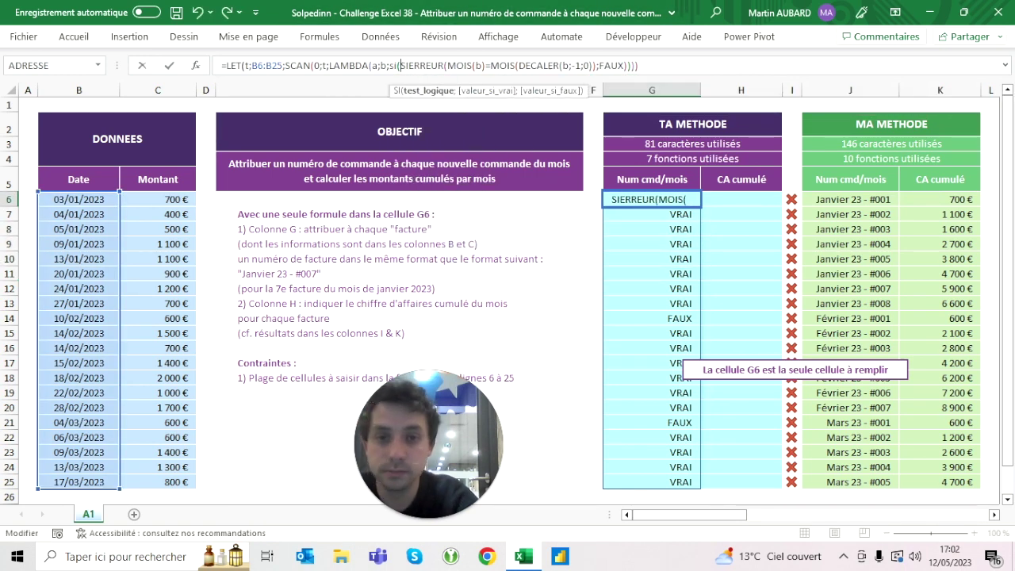
{"action": "key", "text": "Escape"}
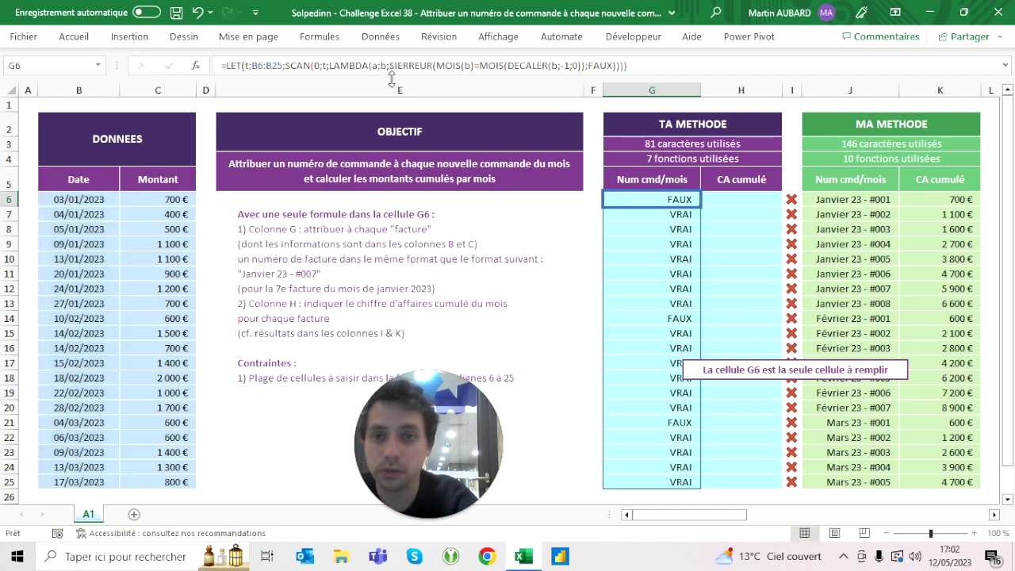
{"action": "left_click_drag", "start_coordinate": [397, 79], "coordinate": [404, 95]}
{"action": "left_click", "coordinate": [432, 65]}
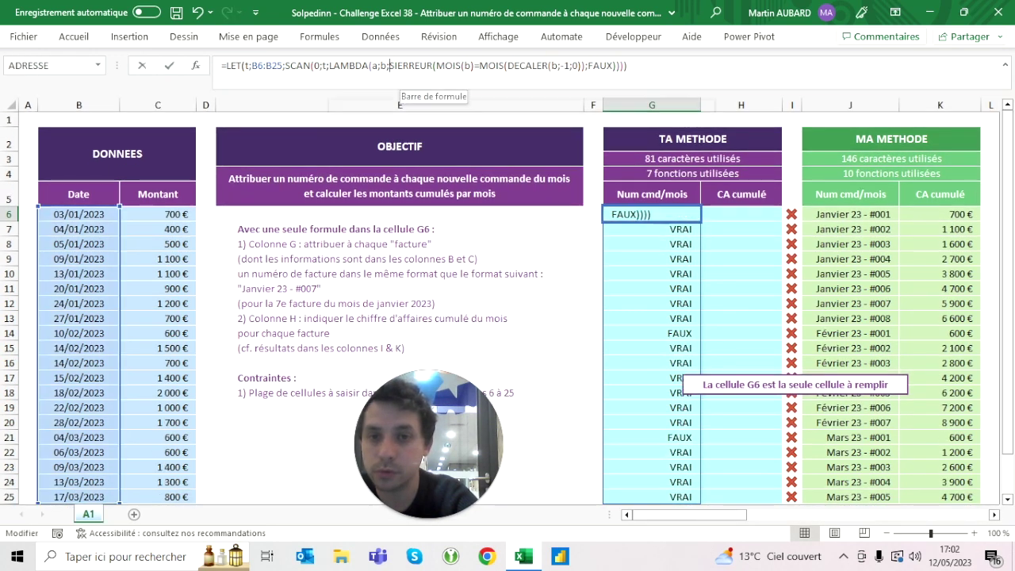
{"action": "key", "text": "alt+Return"}
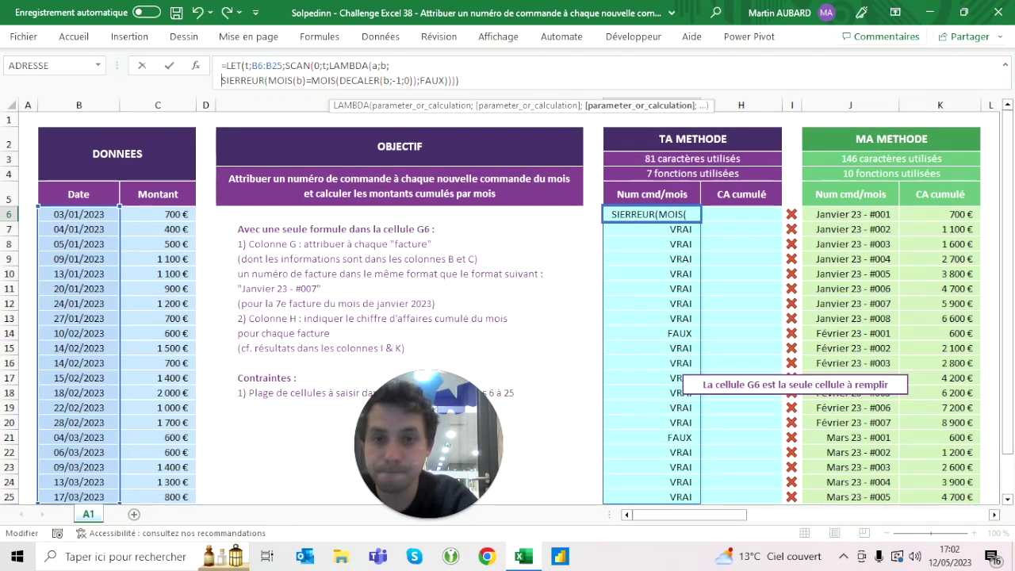
Put the closing parentheses on a third line and commit the formula
{"action": "left_click", "coordinate": [449, 80]}
{"action": "key", "text": "Right"}
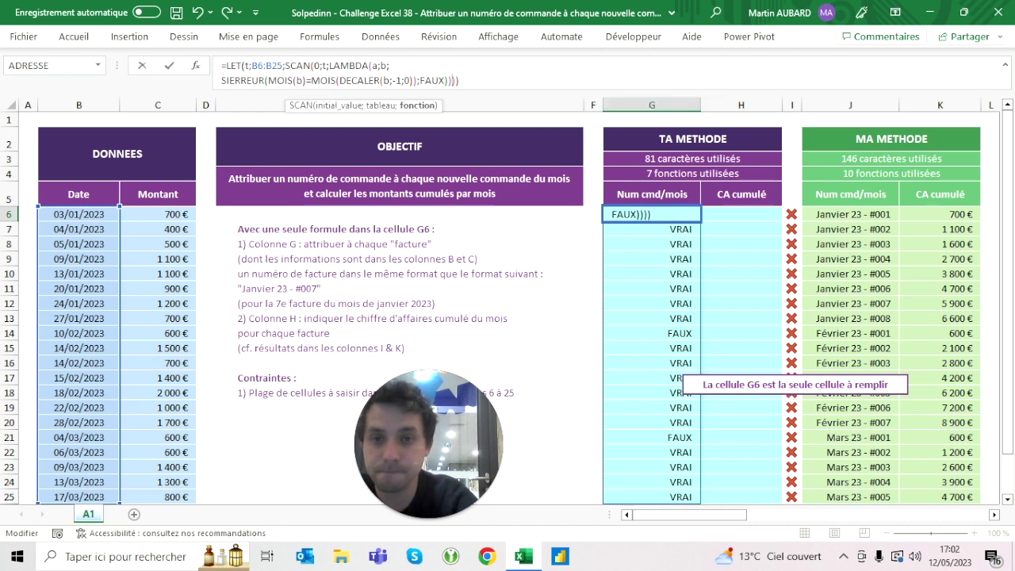
{"action": "type", "text": ")"}
{"action": "key", "text": "Left"}
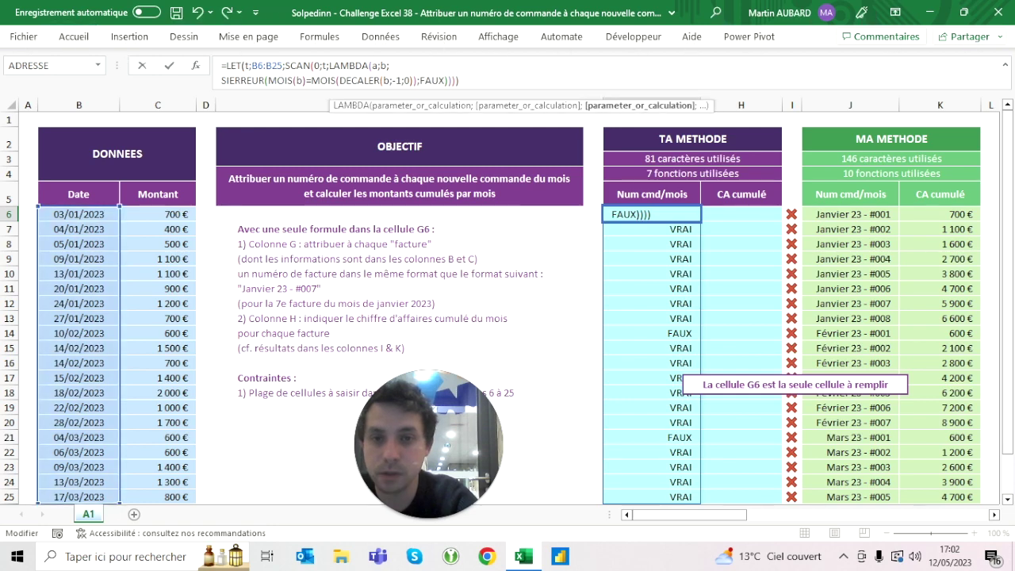
{"action": "key", "text": "alt+Return"}
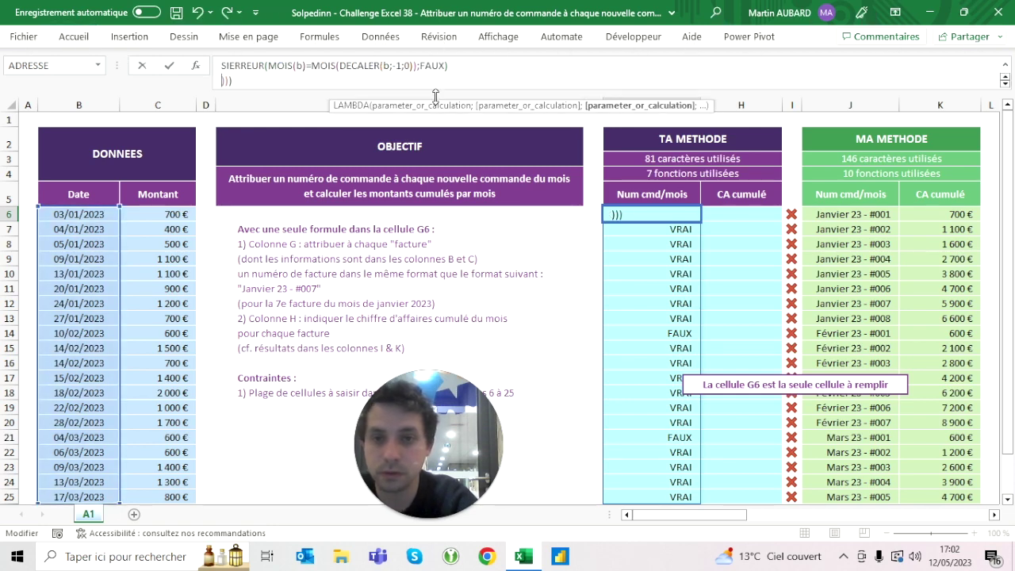
{"action": "left_click_drag", "start_coordinate": [435, 95], "coordinate": [435, 126]}
{"action": "left_click", "coordinate": [392, 66]}
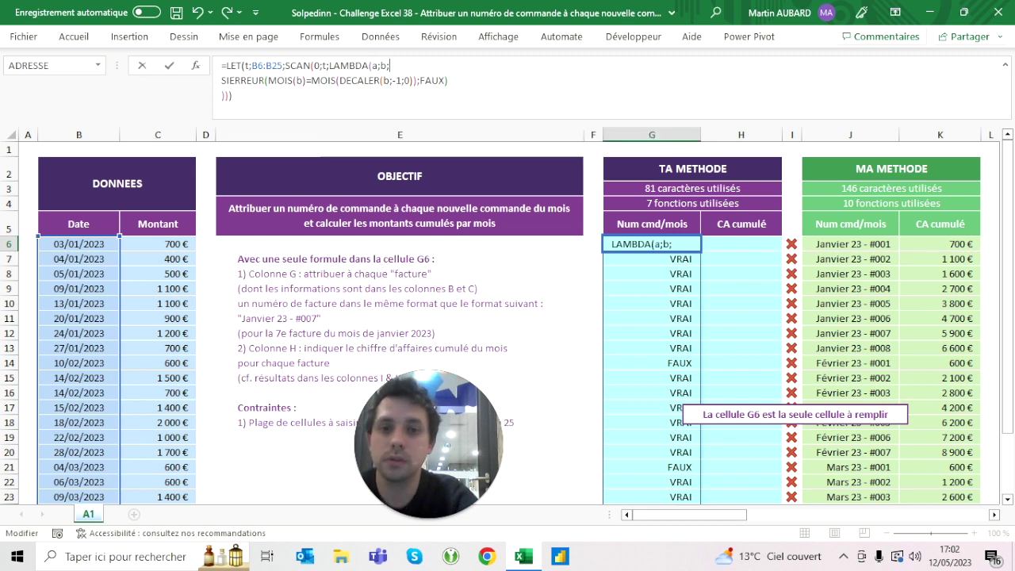
{"action": "key", "text": "ctrl+Return"}
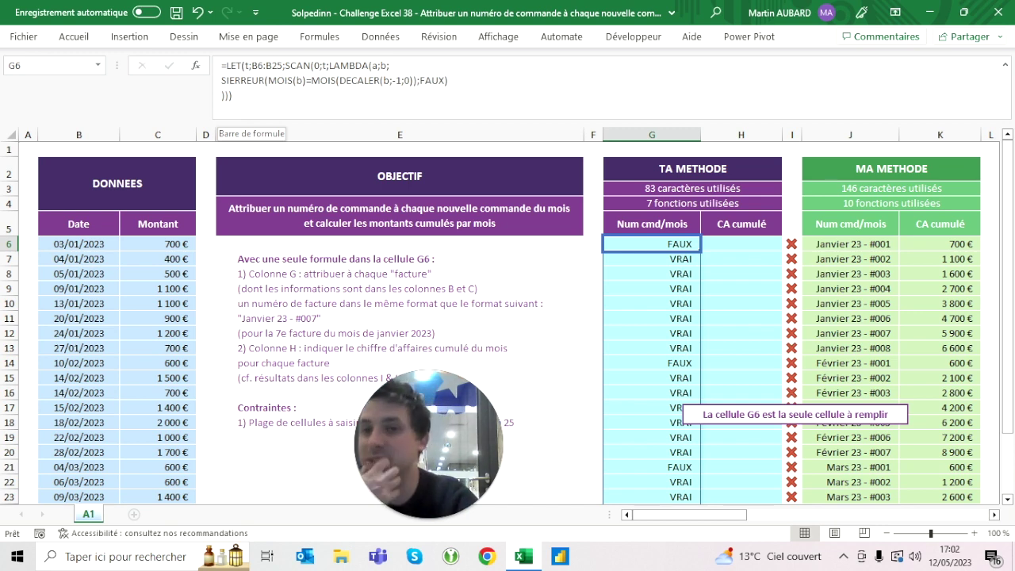
Wrap the test in SI returning "nouveau mois" if true, "même mois" otherwise
{"action": "left_click", "coordinate": [222, 81]}
{"action": "type", "text": "si("}
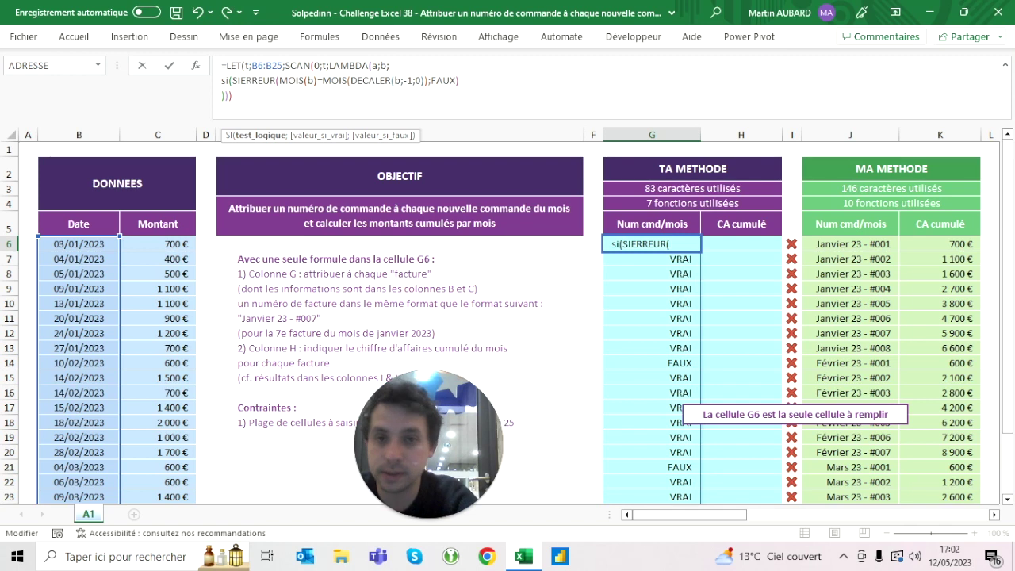
{"action": "left_click", "coordinate": [459, 80]}
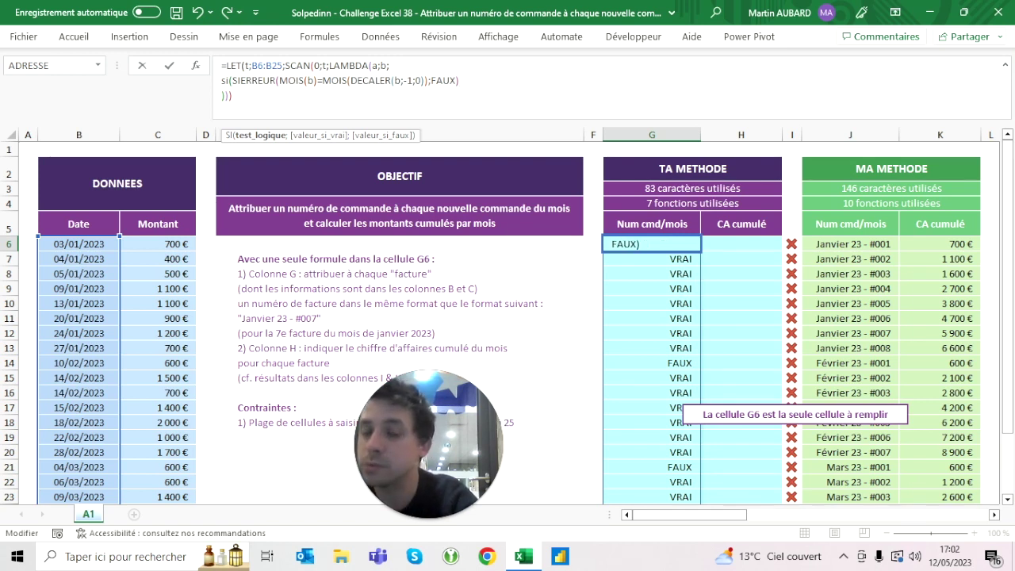
{"action": "type", "text": ";"}
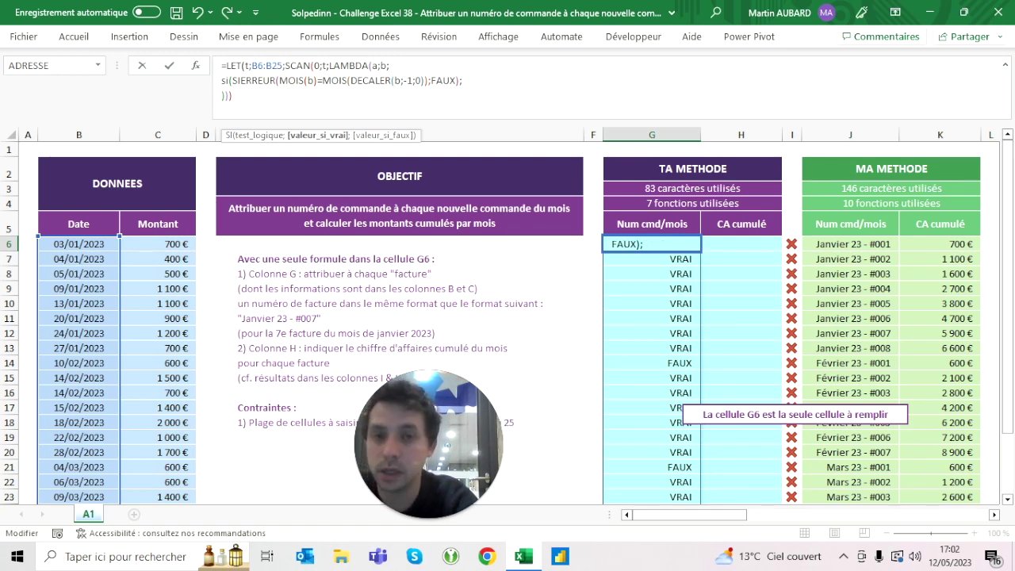
{"action": "key", "text": "alt+Return"}
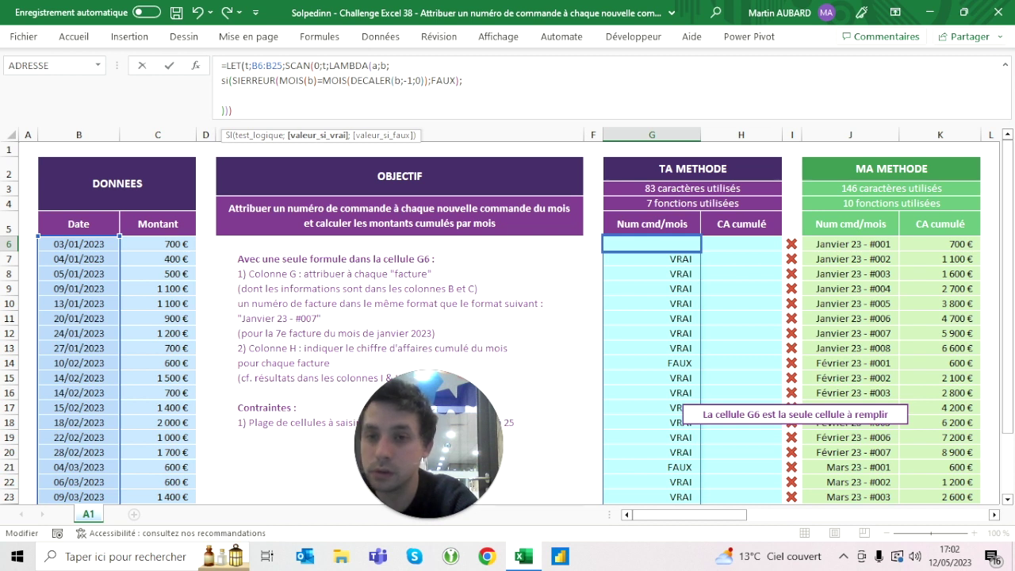
{"action": "type", "text": "\"vr"}
{"action": "type", "text": "nouveau"}
{"action": "type", "text": " mois\";"}
{"action": "type", "text": "\"même mois\")"}
{"action": "key", "text": "Return"}
{"action": "key", "text": "Up"}
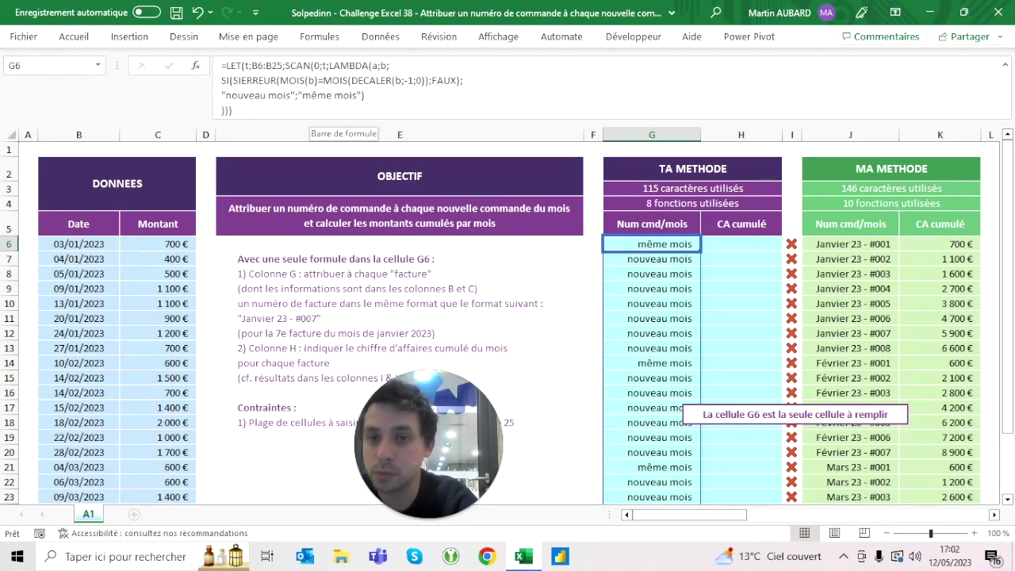
Start replacing the "nouveau mois" true result with a new value
{"action": "left_click", "coordinate": [291, 95]}
{"action": "key", "text": "BackSpace"}
{"action": "key", "text": "BackSpace"}
{"action": "key", "text": "BackSpace"}
{"action": "key", "text": "BackSpace"}
{"action": "key", "text": "BackSpace"}
{"action": "key", "text": "BackSpace"}
{"action": "type", "text": "n"}
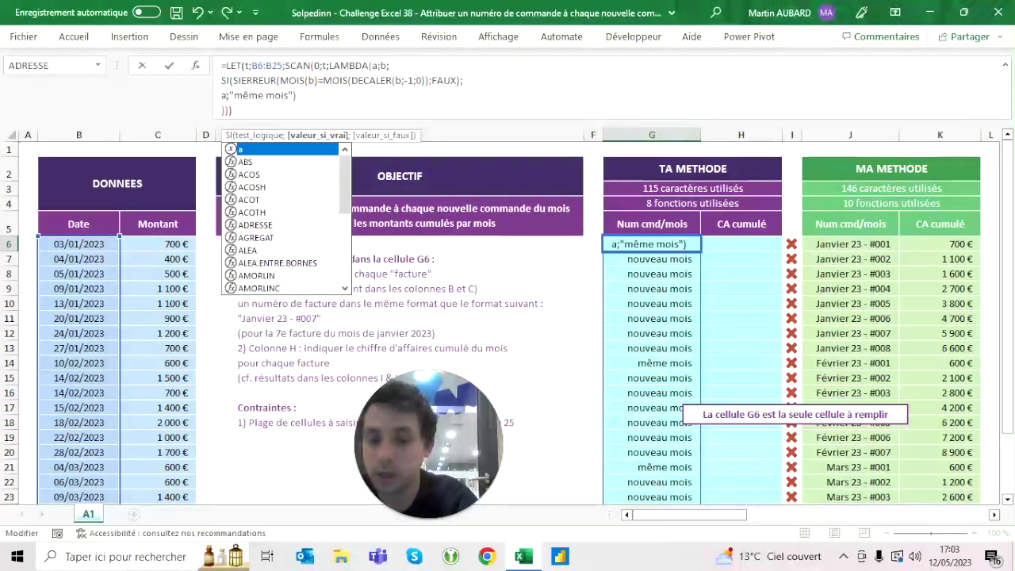
{"action": "key", "text": "BackSpace"}
Change G6's SI results to 0;a so the formula returns 0 or the accumulator
{"action": "type", "text": "1"}
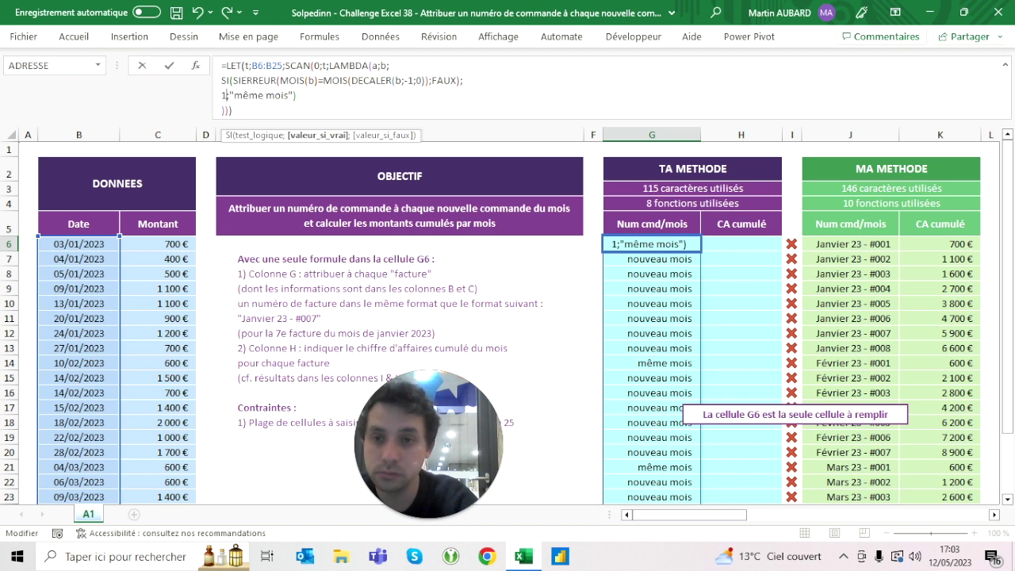
{"action": "key", "text": "BackSpace"}
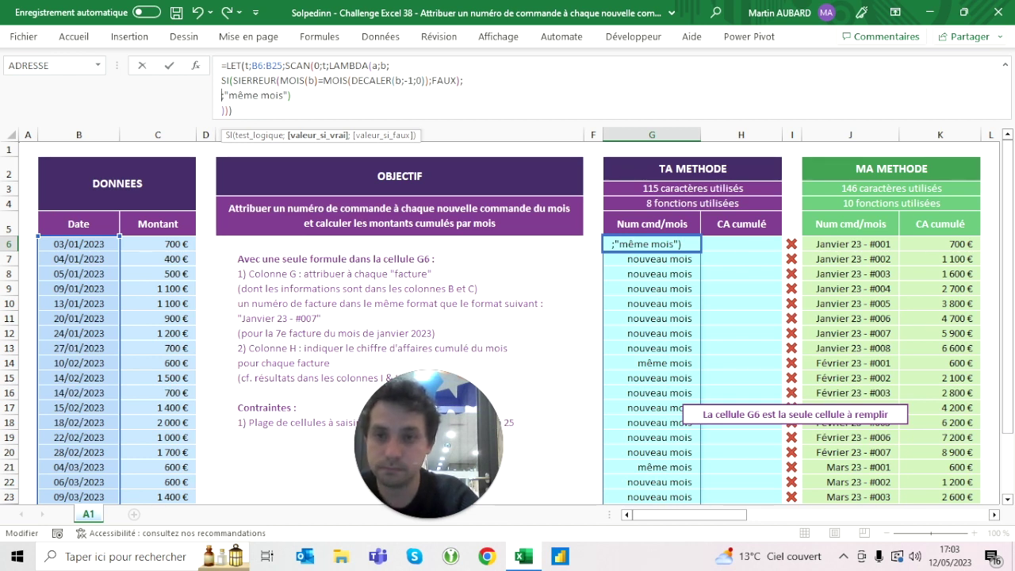
{"action": "type", "text": "0"}
{"action": "key", "text": "Right"}
{"action": "key", "text": "Right"}
{"action": "key", "text": "Delete"}
{"action": "key", "text": "Delete"}
{"action": "key", "text": "Delete"}
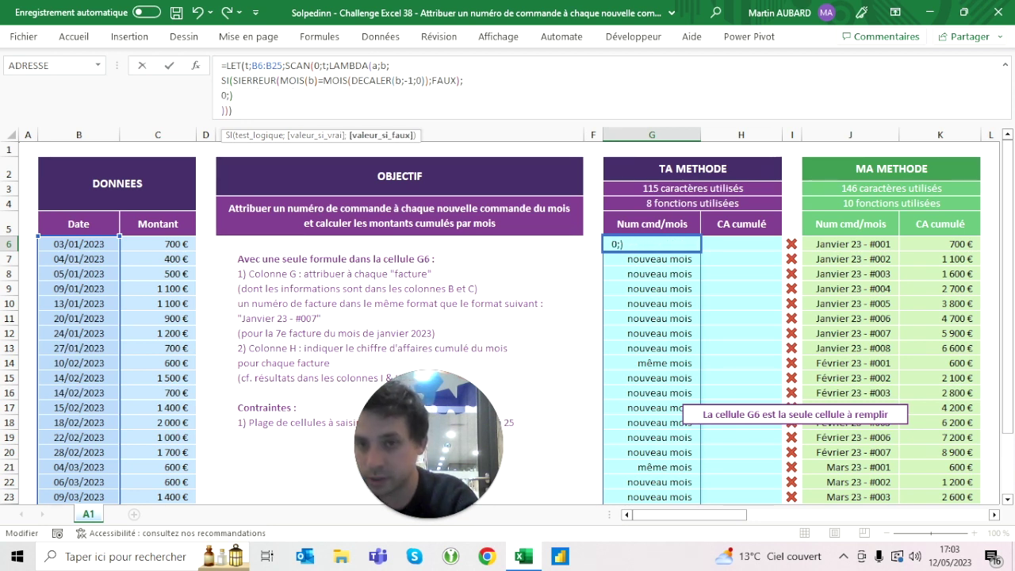
{"action": "key", "text": "Delete"}
{"action": "type", "text": "a"}
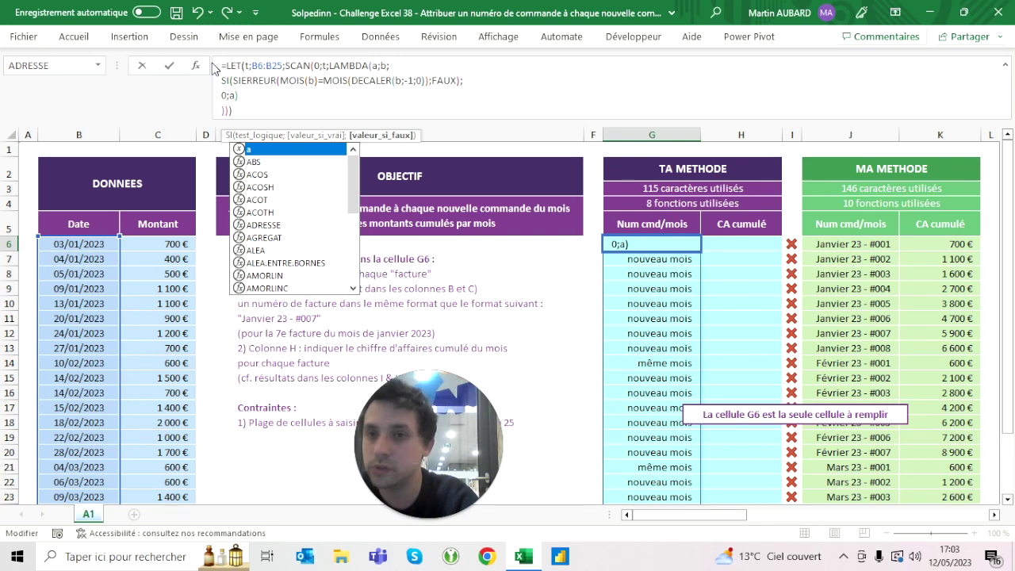
{"action": "key", "text": "ctrl+Return"}
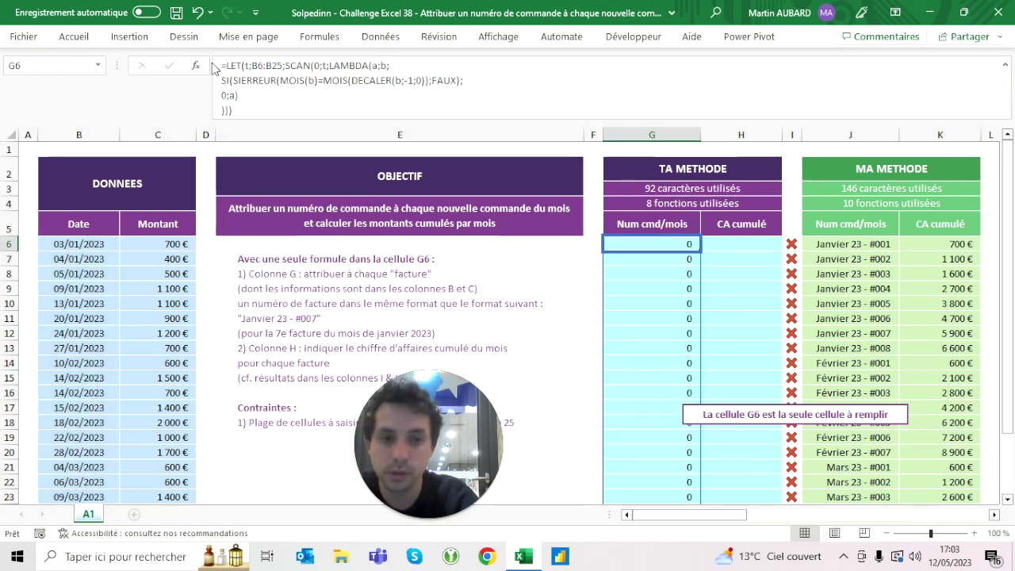
Append +1 after 0;a) so column G shows 1s, with 2s at G14 and G21
{"action": "left_click", "coordinate": [237, 95]}
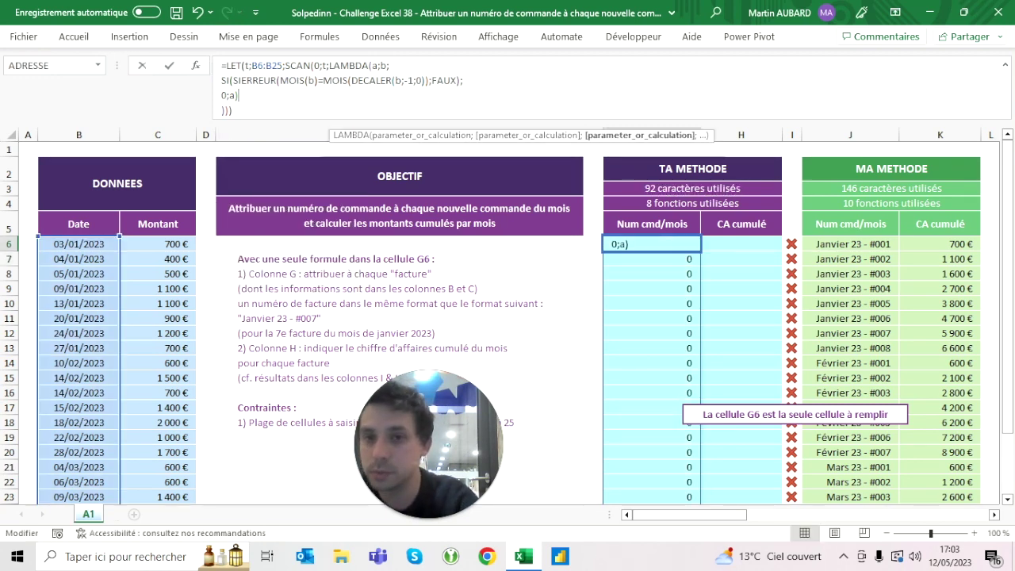
{"action": "type", "text": "+1"}
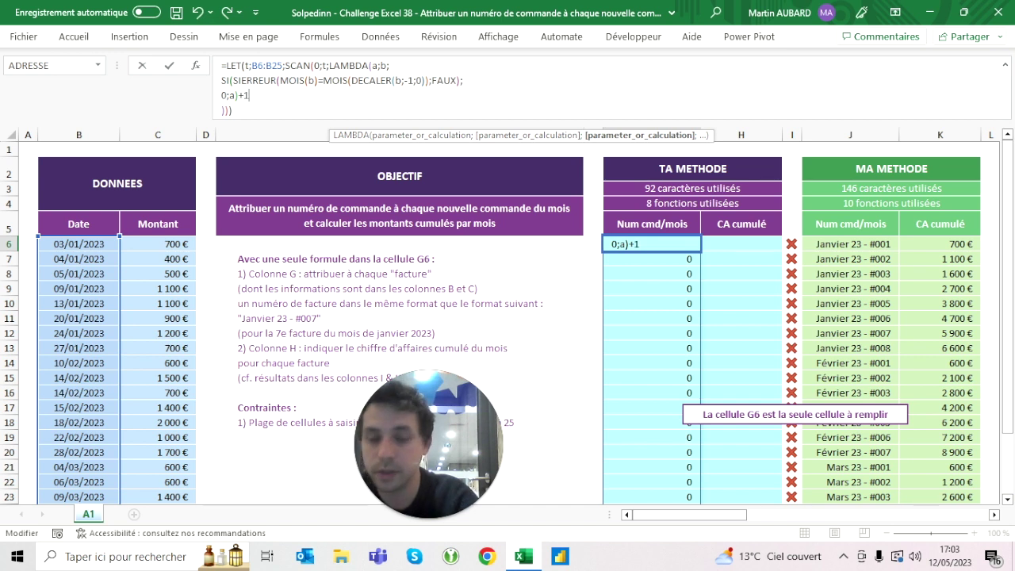
{"action": "key", "text": "ctrl+Return"}
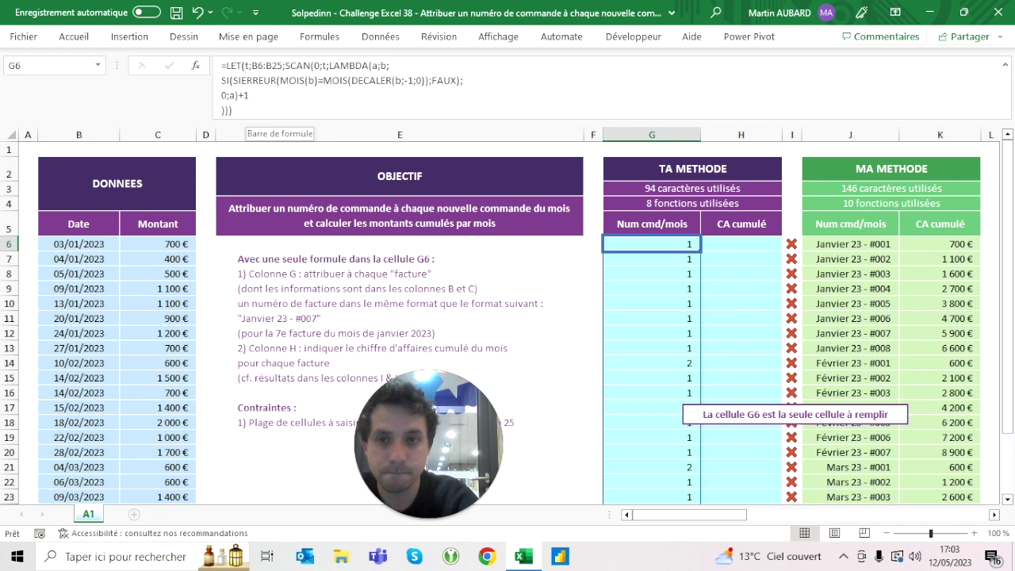
Drop the trailing +1 and make the SI true result the accumulator a
{"action": "left_click", "coordinate": [238, 95]}
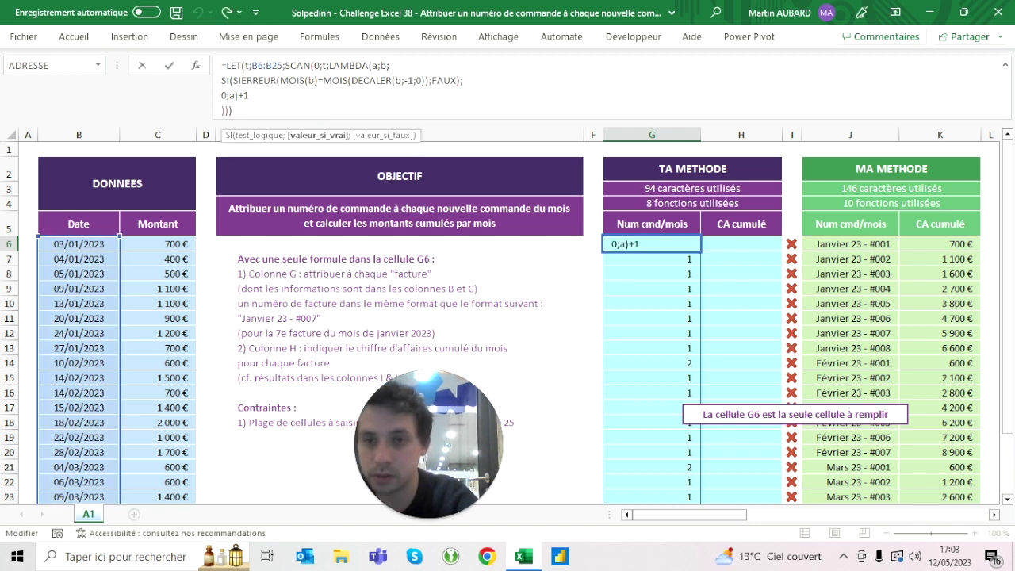
{"action": "key", "text": "End"}
{"action": "key", "text": "BackSpace"}
{"action": "key", "text": "BackSpace"}
{"action": "key", "text": "Left"}
{"action": "key", "text": "Left"}
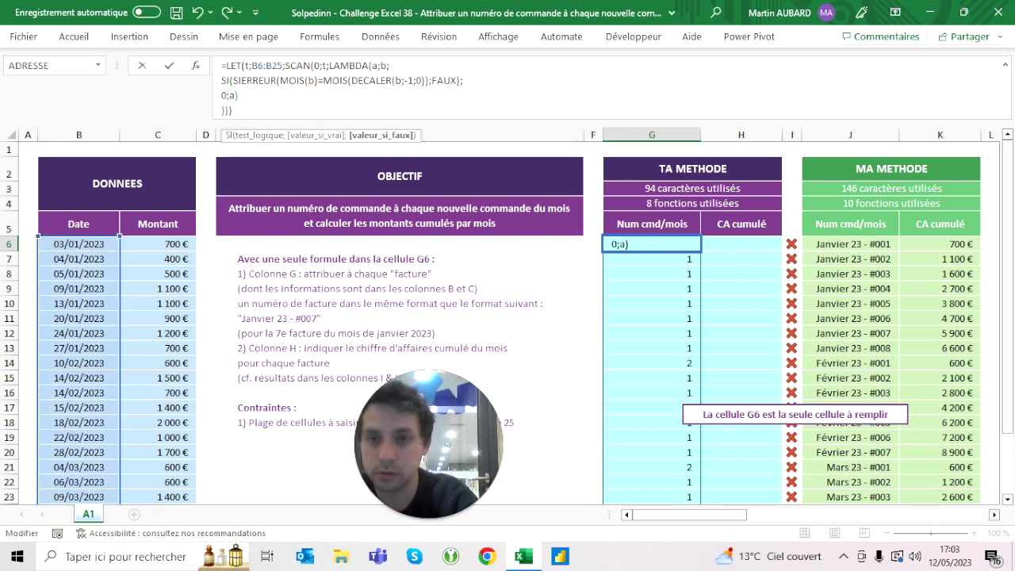
{"action": "key", "text": "Left"}
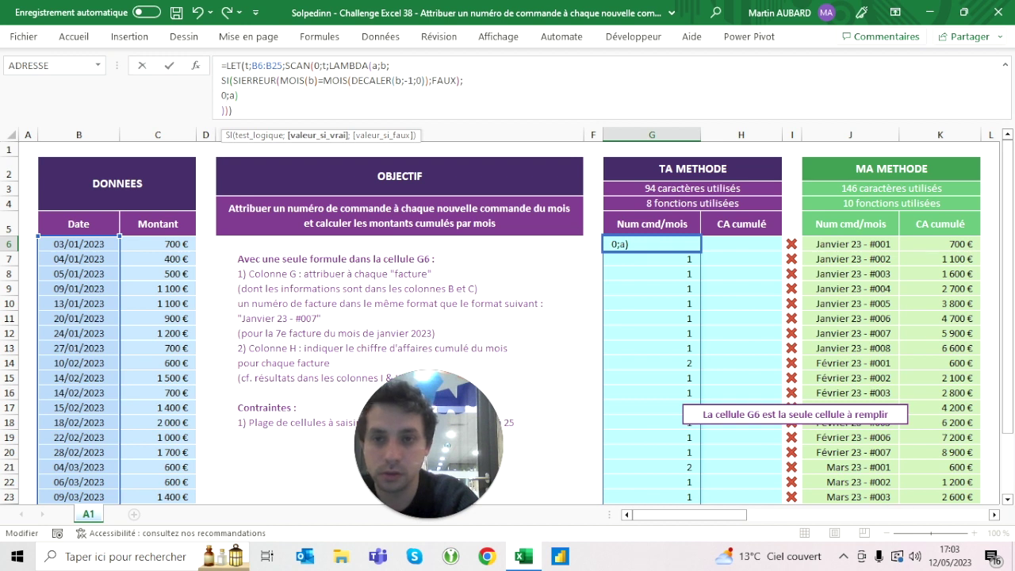
{"action": "key", "text": "BackSpace"}
{"action": "type", "text": "a"}
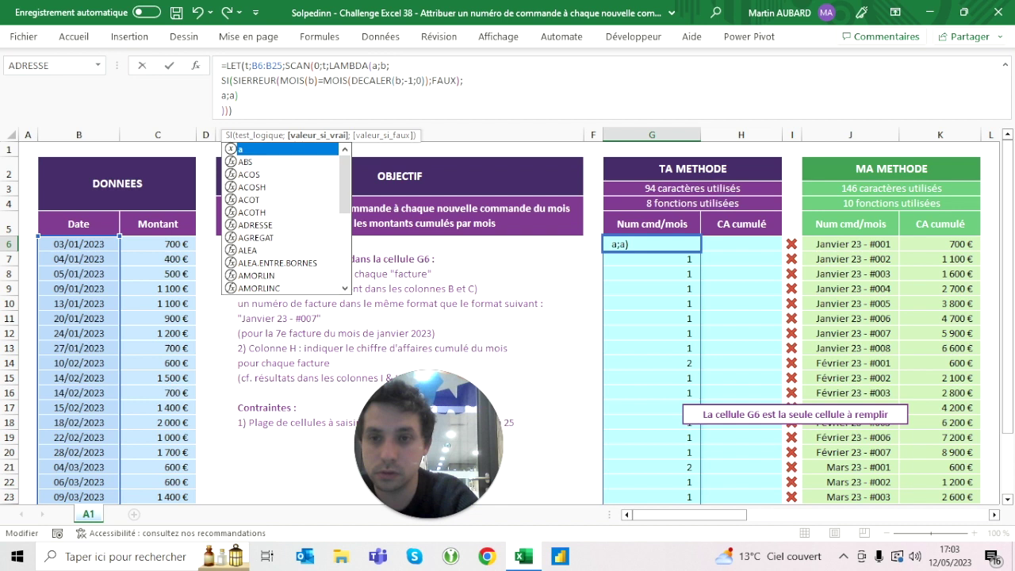
{"action": "key", "text": "BackSpace"}
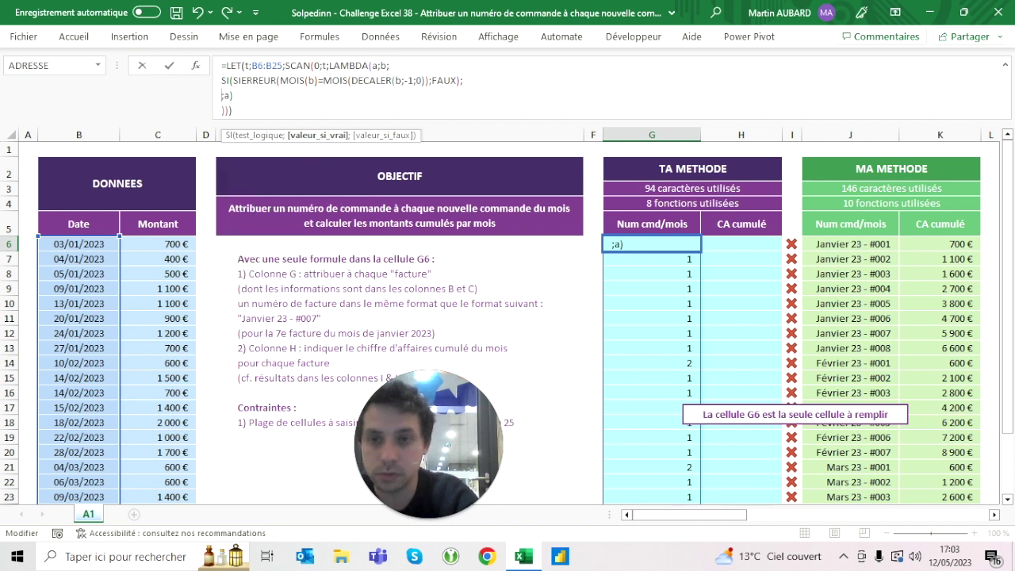
{"action": "type", "text": "a"}
Set the false result to 0 and re-append +1, giving a;0)+1 per-month counts
{"action": "key", "text": "Right"}
{"action": "key", "text": "Delete"}
{"action": "type", "text": "0"}
{"action": "key", "text": "Right"}
{"action": "type", "text": "+1"}
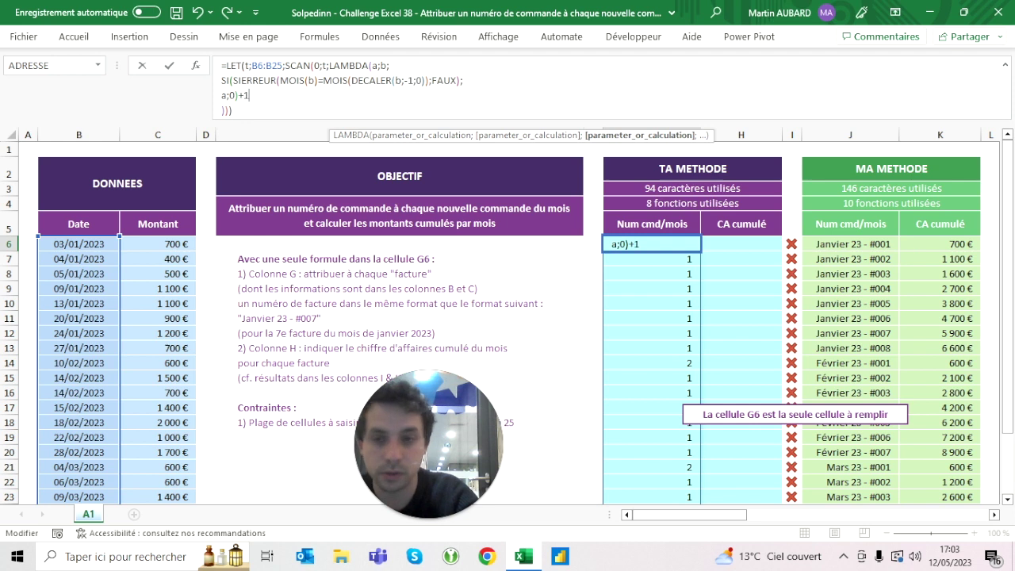
{"action": "key", "text": "ctrl+Return"}
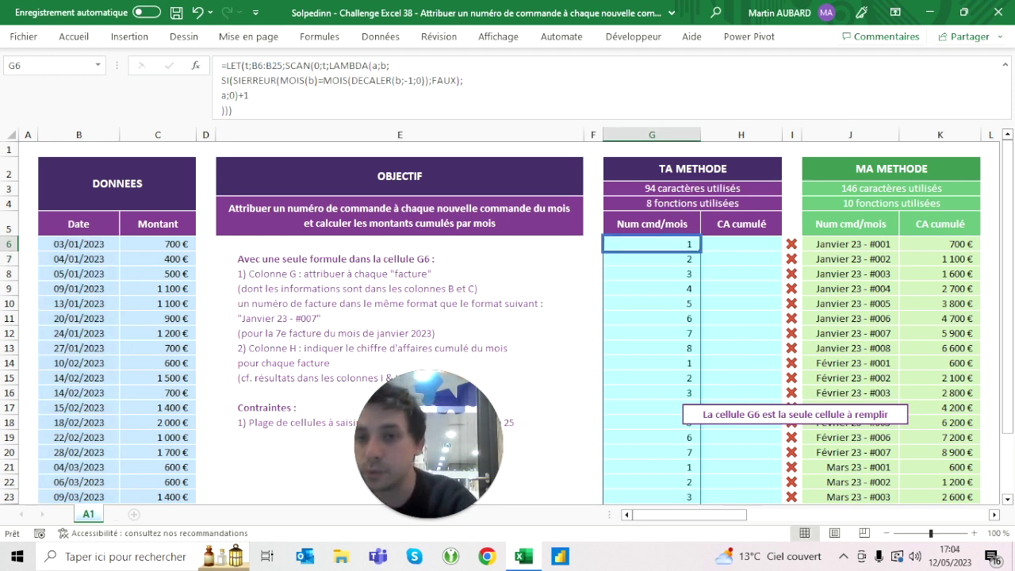
{"action": "left_click", "coordinate": [254, 80]}
Review the month comparison and result arguments of G6's formula, leaving it unchanged
{"action": "left_click", "coordinate": [225, 95]}
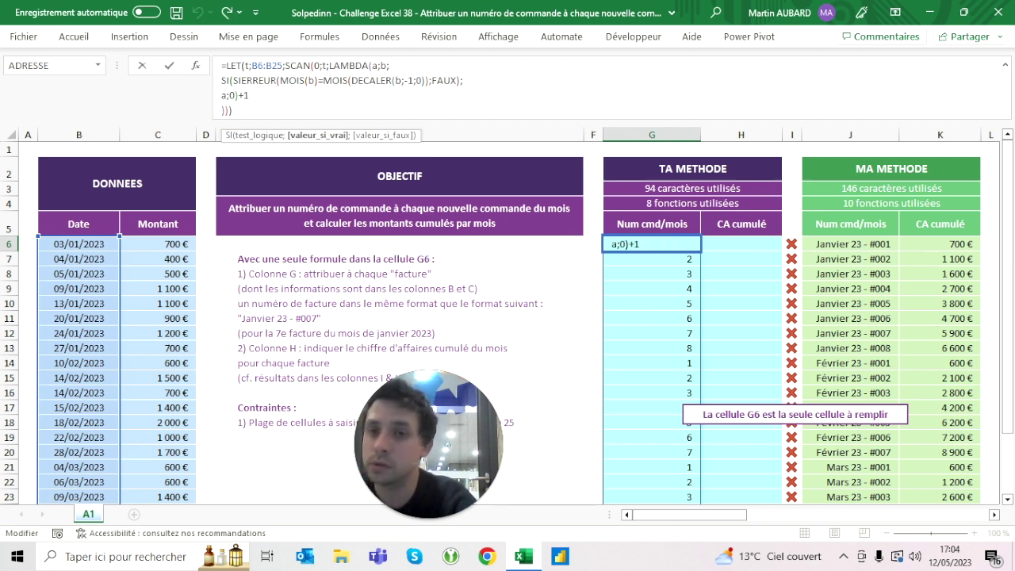
{"action": "left_click", "coordinate": [323, 80]}
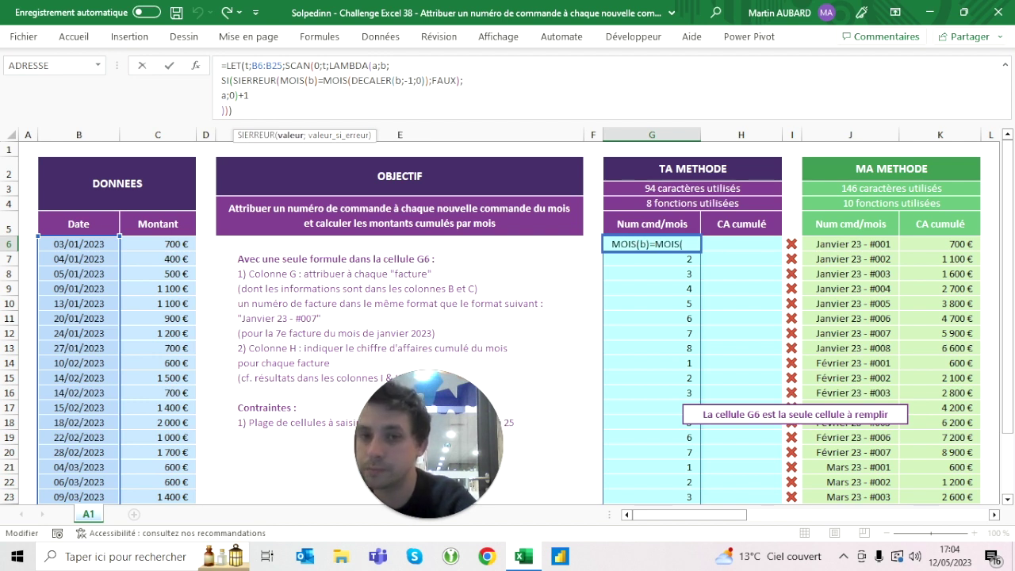
{"action": "left_click", "coordinate": [225, 95]}
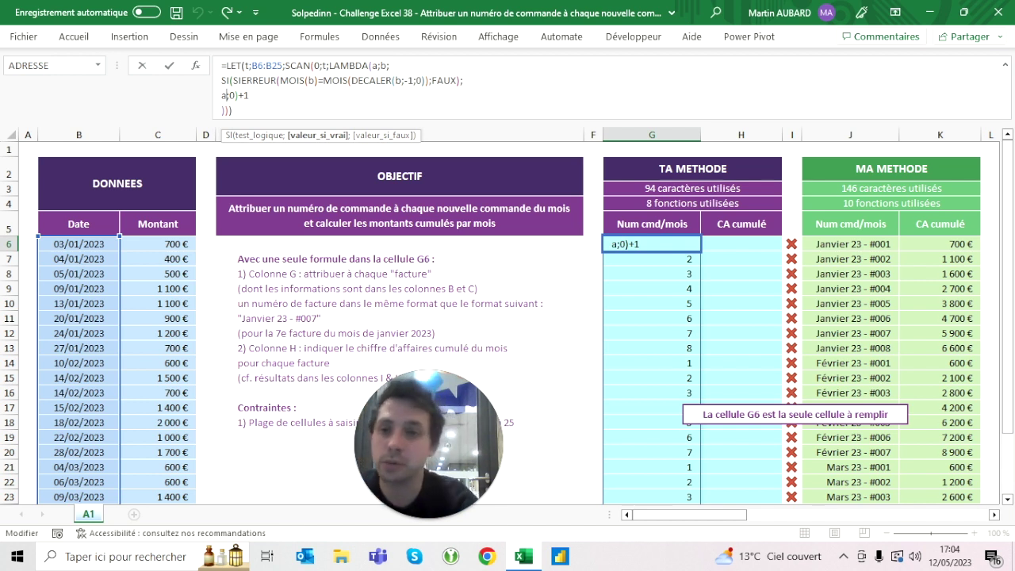
{"action": "left_click", "coordinate": [229, 96]}
{"action": "left_click", "coordinate": [249, 95]}
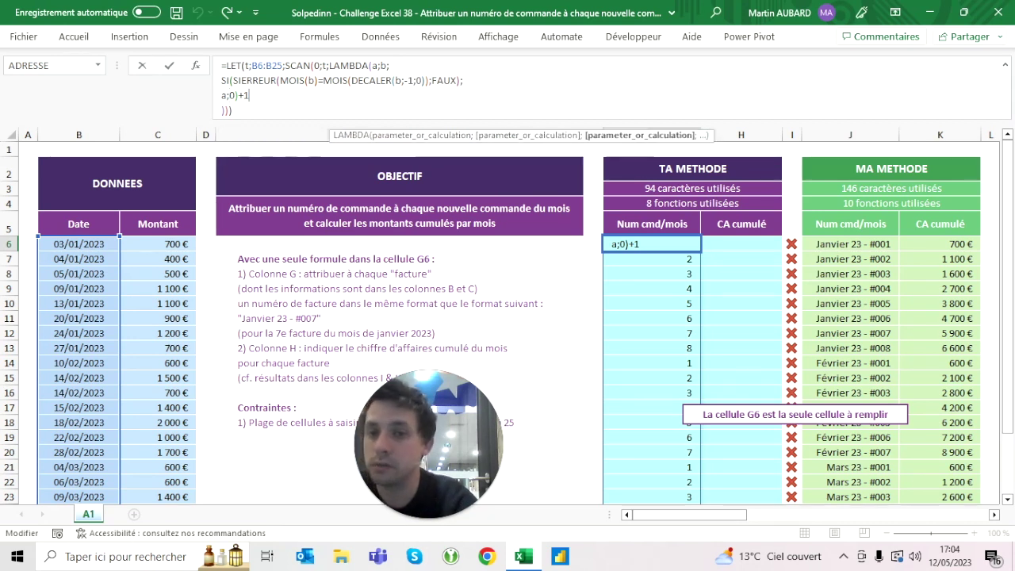
{"action": "key", "text": "ctrl+Return"}
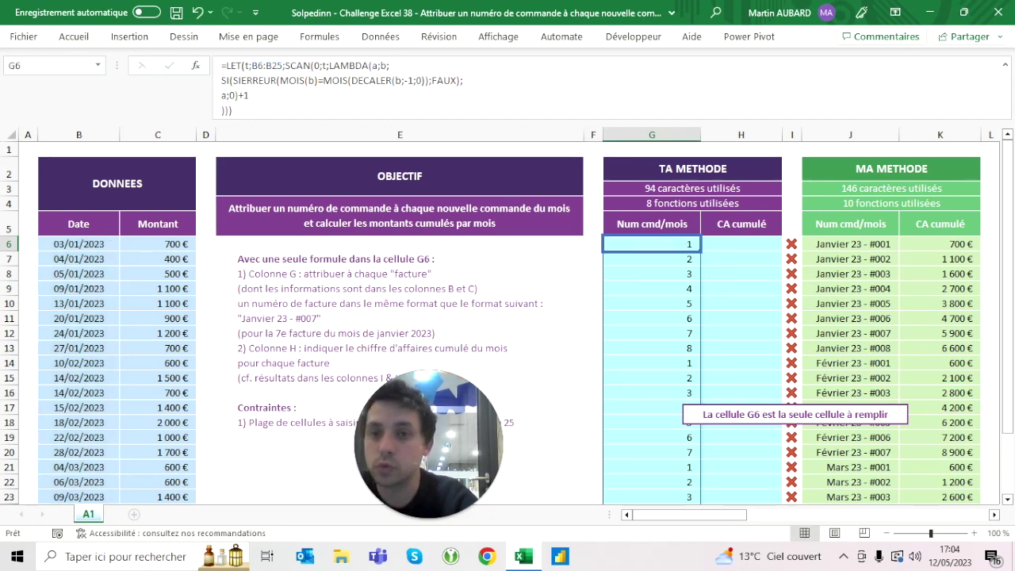
Try an extra +1 after a, undo it, and recommit the a;0)+1 running-count formula
{"action": "left_click", "coordinate": [226, 96]}
{"action": "type", "text": "+1"}
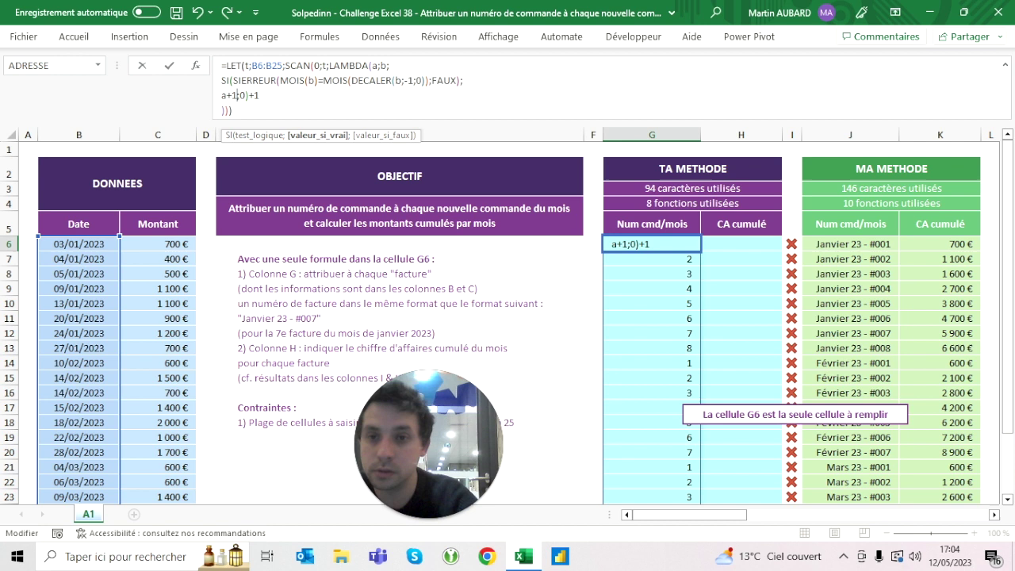
{"action": "key", "text": "BackSpace"}
{"action": "type", "text": "1"}
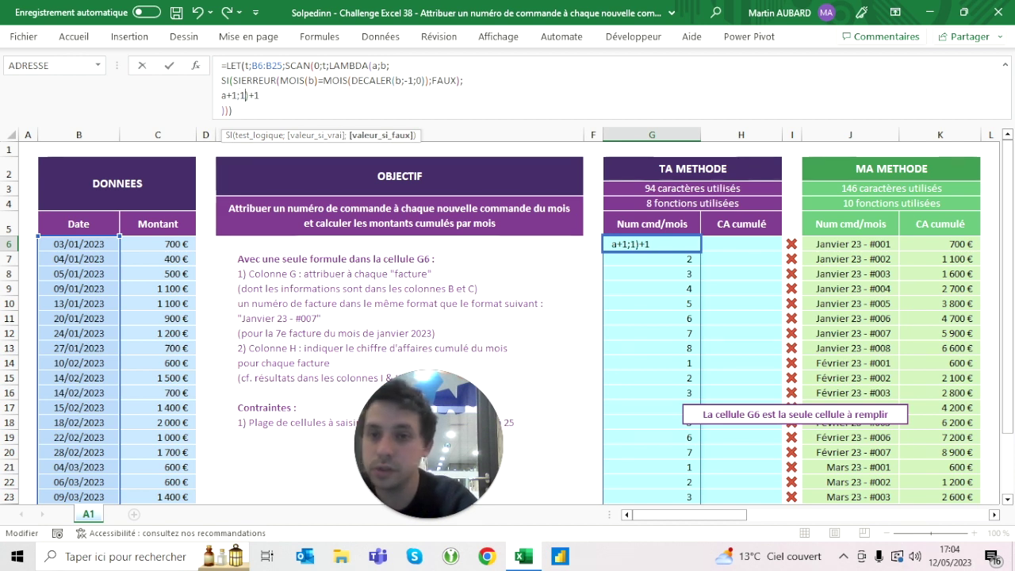
{"action": "key", "text": "End"}
{"action": "key", "text": "BackSpace"}
{"action": "key", "text": "BackSpace"}
{"action": "key", "text": "ctrl+Return"}
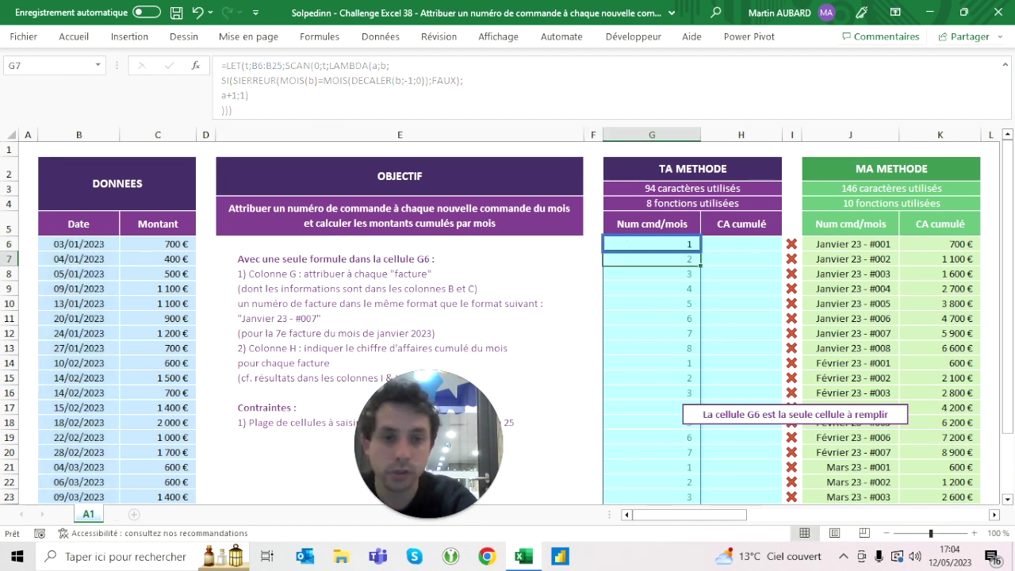
{"action": "left_click", "coordinate": [197, 12]}
{"action": "left_click", "coordinate": [225, 96]}
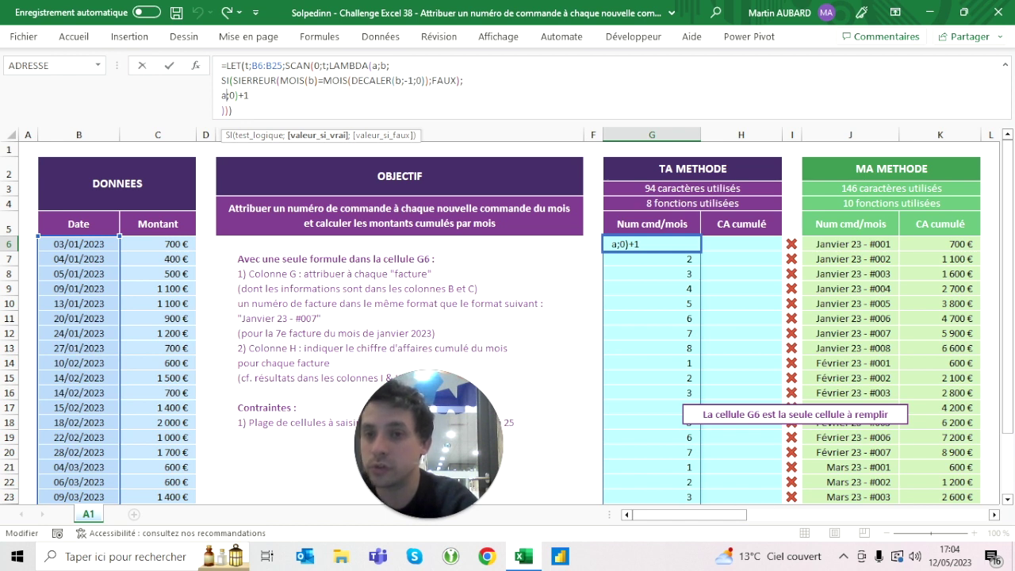
{"action": "left_click", "coordinate": [228, 96]}
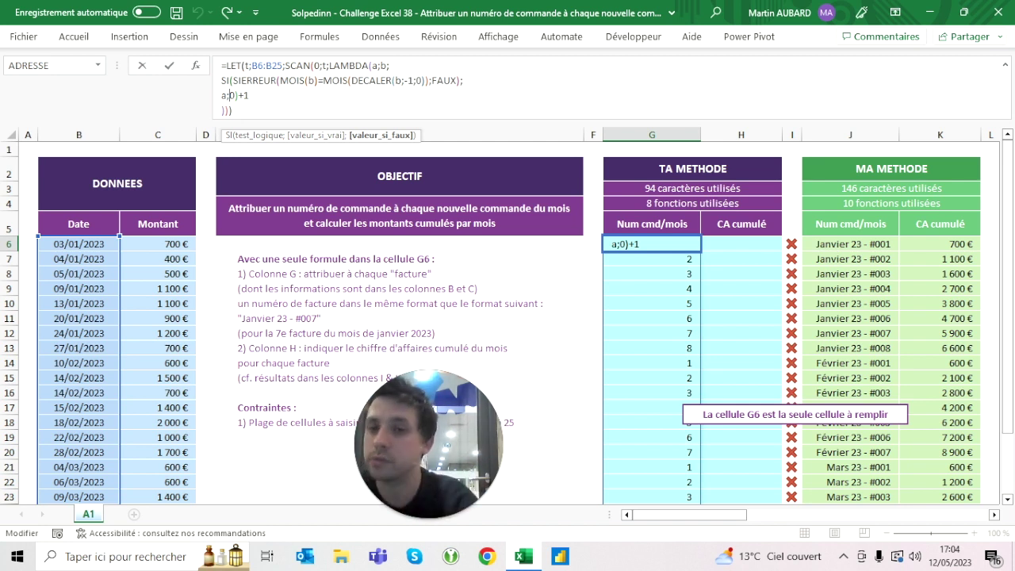
{"action": "key", "text": "ctrl+Return"}
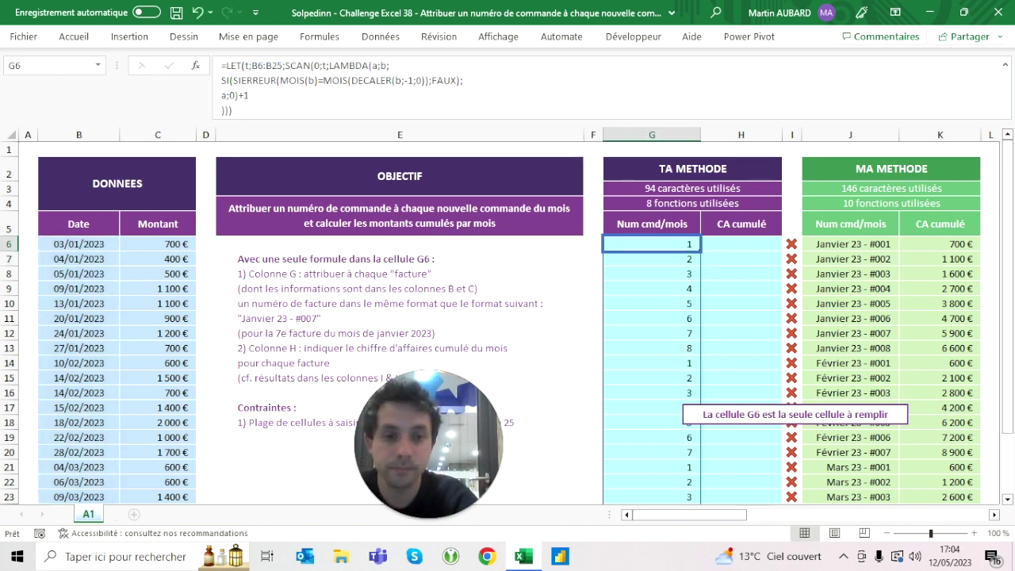
{"action": "left_click_drag", "start_coordinate": [652, 244], "coordinate": [653, 348]}
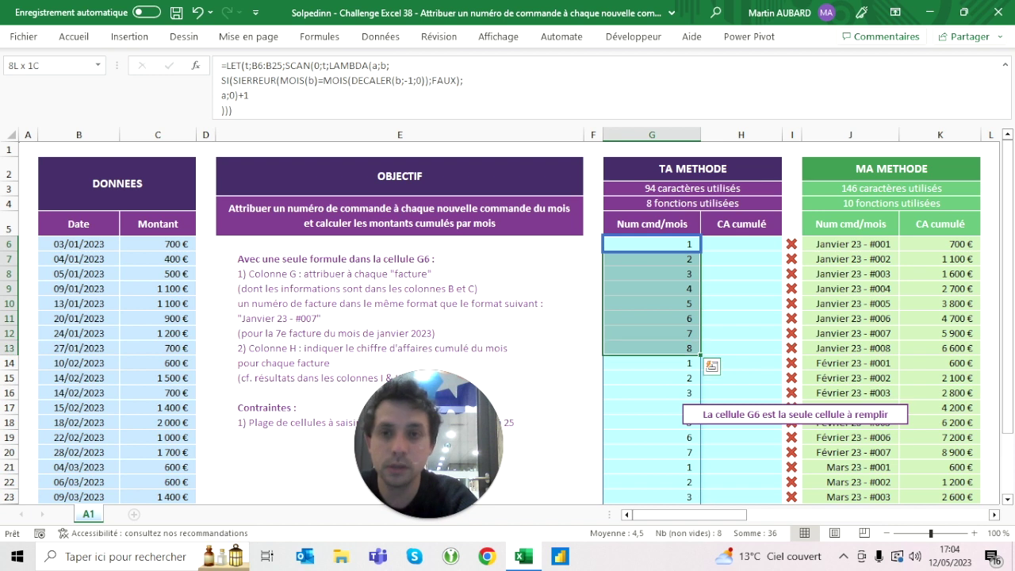
{"action": "key", "text": "shift+Right"}
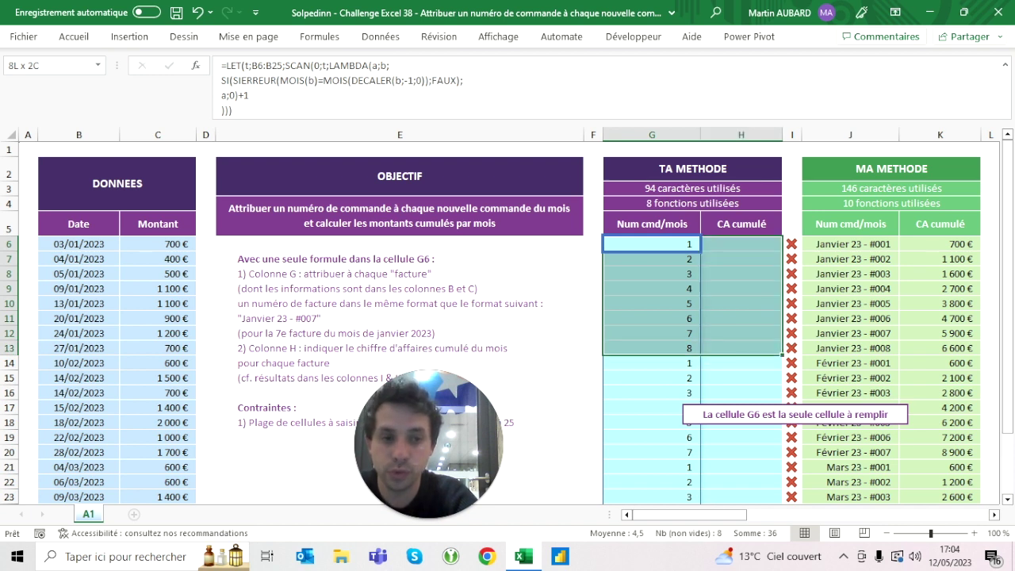
{"action": "key", "text": "shift+Right"}
{"action": "key", "text": "shift+Right"}
{"action": "key", "text": "shift+Right"}
{"action": "key", "text": "shift+Left"}
{"action": "key", "text": "shift+Left"}
{"action": "key", "text": "shift+Left"}
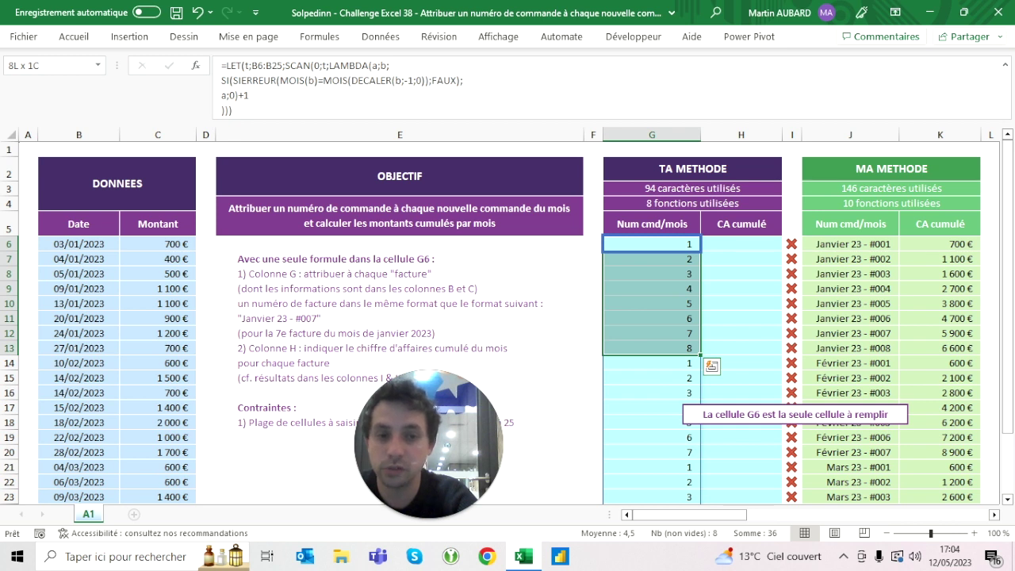
{"action": "key", "text": "Down"}
{"action": "key", "text": "Down"}
{"action": "key", "text": "Down"}
{"action": "key", "text": "Down"}
{"action": "key", "text": "shift+Down"}
{"action": "key", "text": "shift+Down"}
{"action": "key", "text": "shift+Down"}
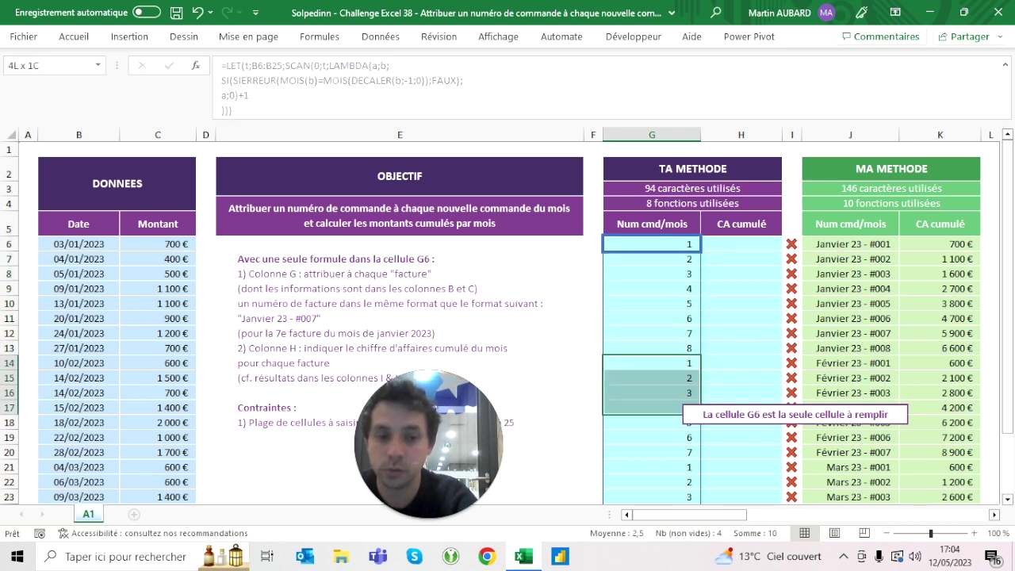
{"action": "key", "text": "shift+Down"}
{"action": "key", "text": "shift+Down"}
{"action": "key", "text": "shift+Down"}
{"action": "key", "text": "Up"}
{"action": "key", "text": "Up"}
{"action": "key", "text": "Up"}
{"action": "key", "text": "Up"}
{"action": "key", "text": "Up"}
{"action": "key", "text": "Up"}
{"action": "key", "text": "Up"}
{"action": "key", "text": "Up"}
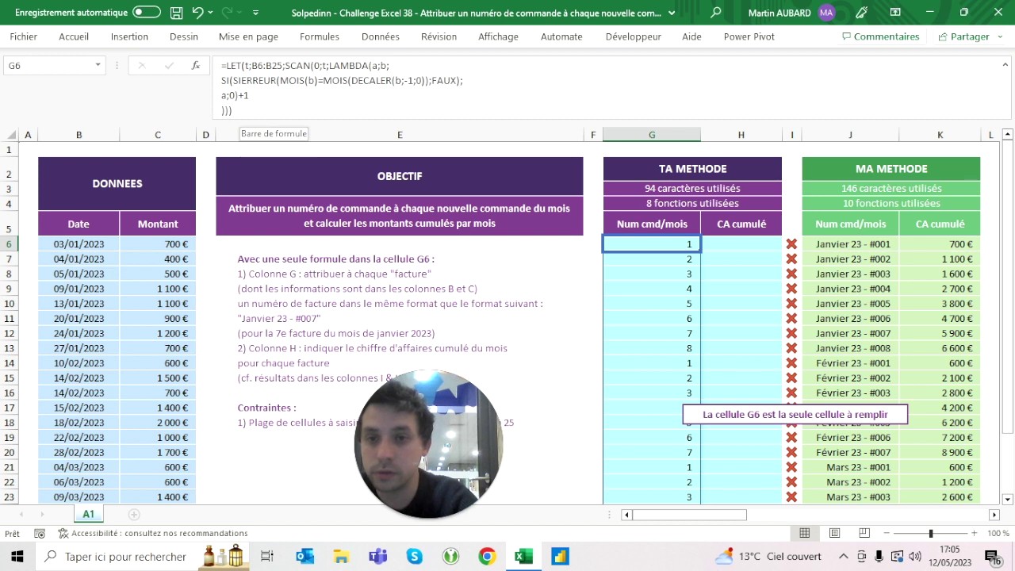
{"action": "left_click", "coordinate": [284, 65]}
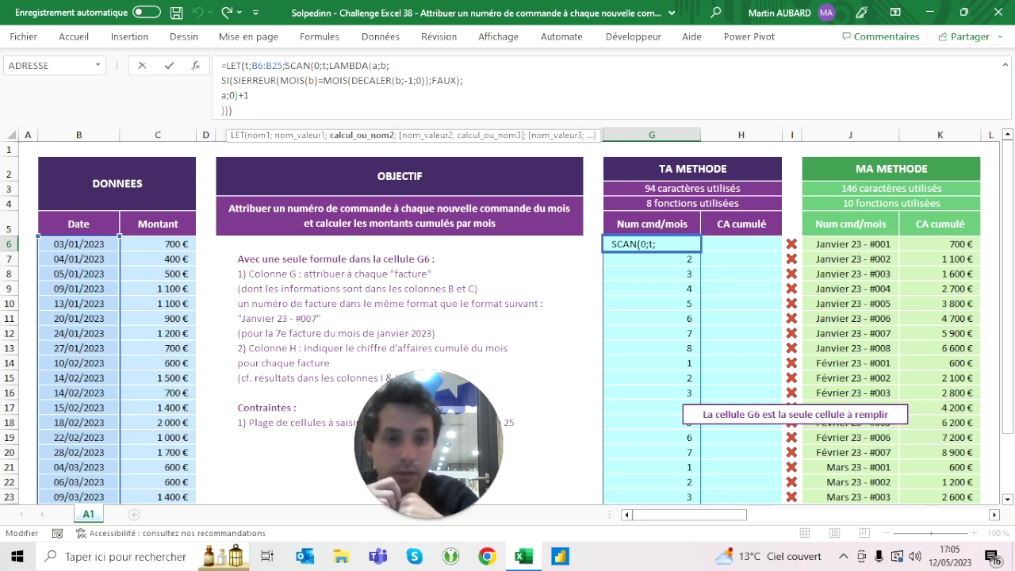
Attempt wrapping the counter in TEXTE(…;"000"), then cancel after argument errors
{"action": "type", "text": "texte"}
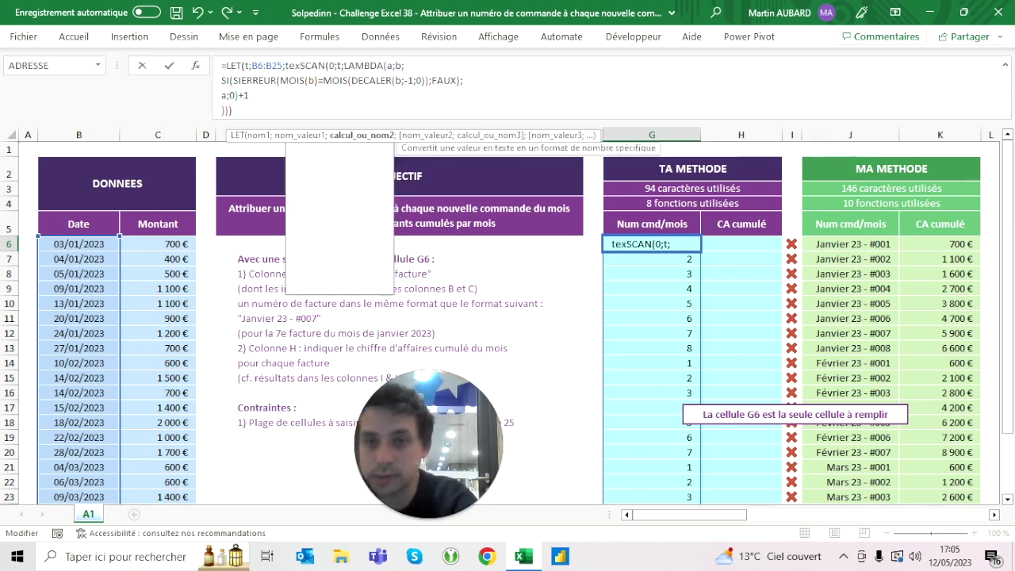
{"action": "type", "text": "("}
{"action": "left_click", "coordinate": [250, 95]}
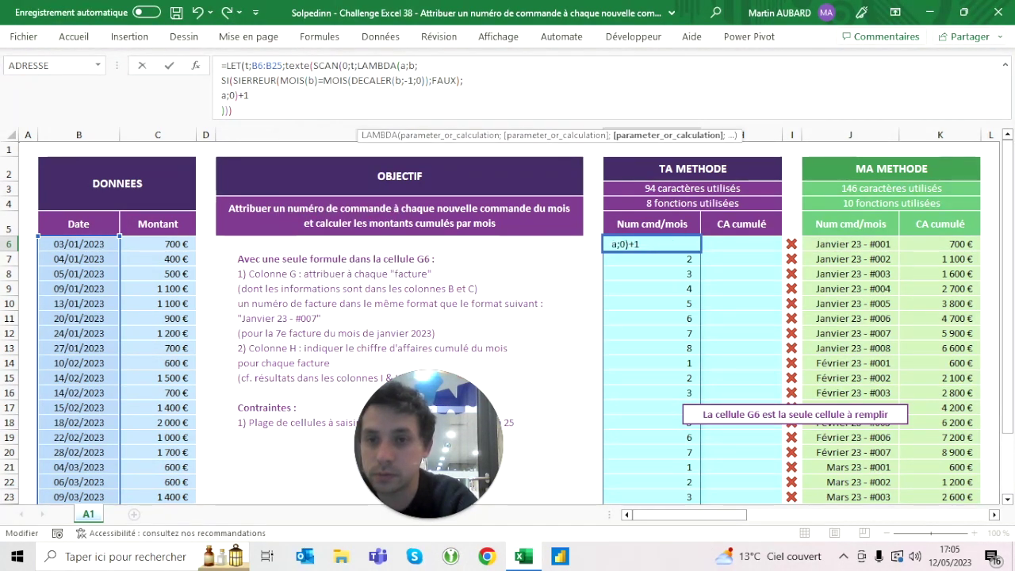
{"action": "type", "text": ";\"000\""}
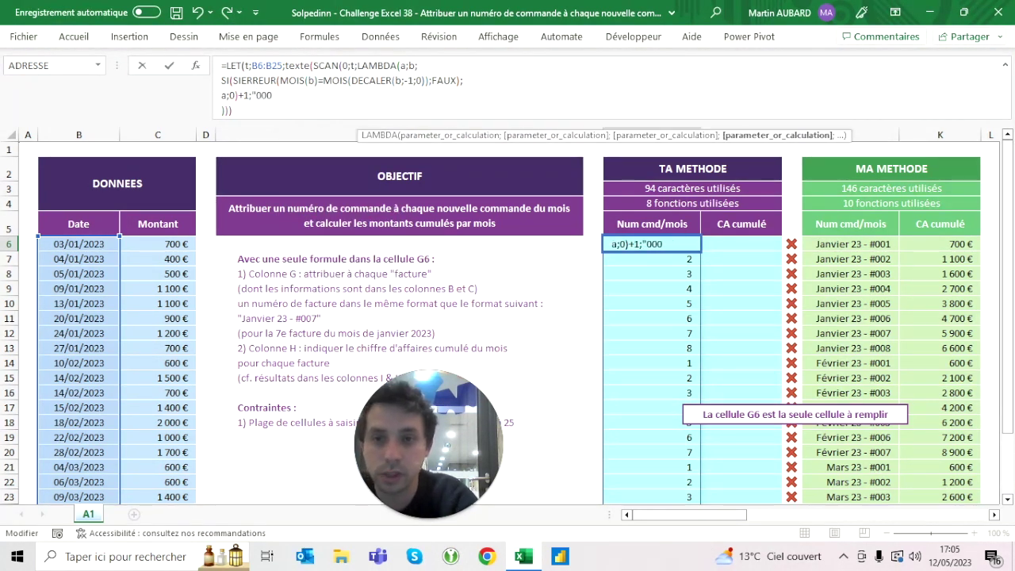
{"action": "type", "text": ")"}
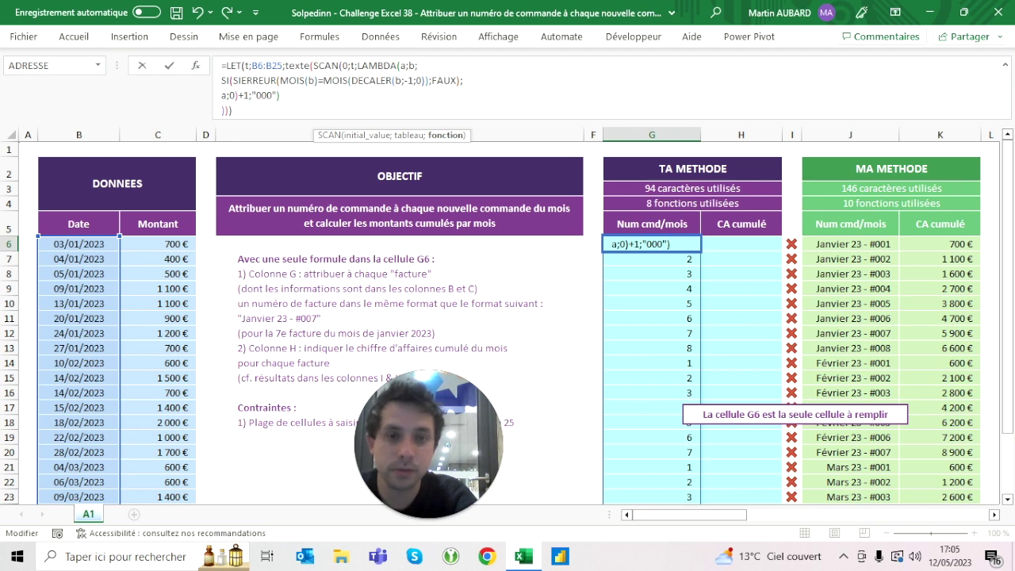
{"action": "key", "text": "Return"}
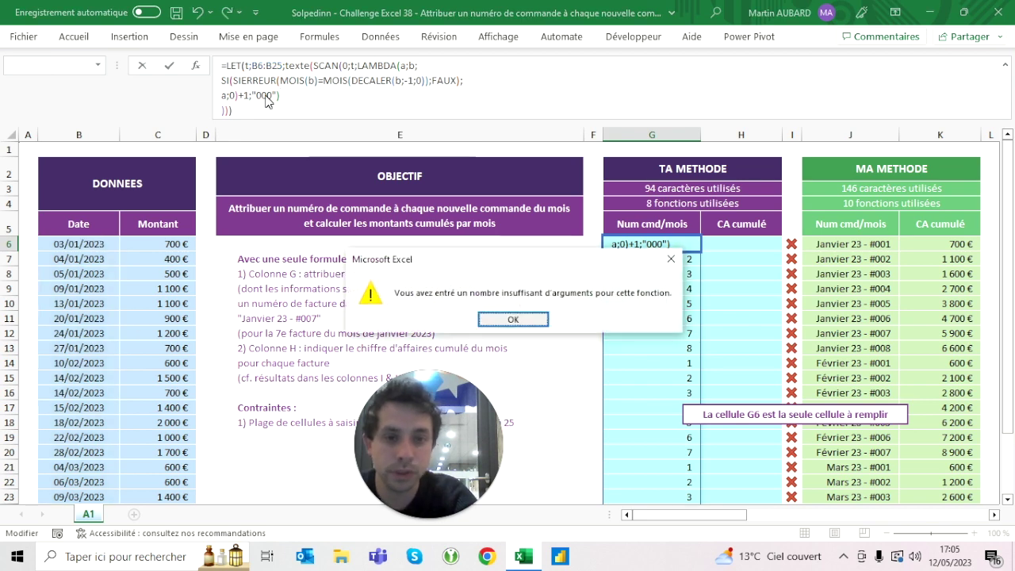
{"action": "key", "text": "Return"}
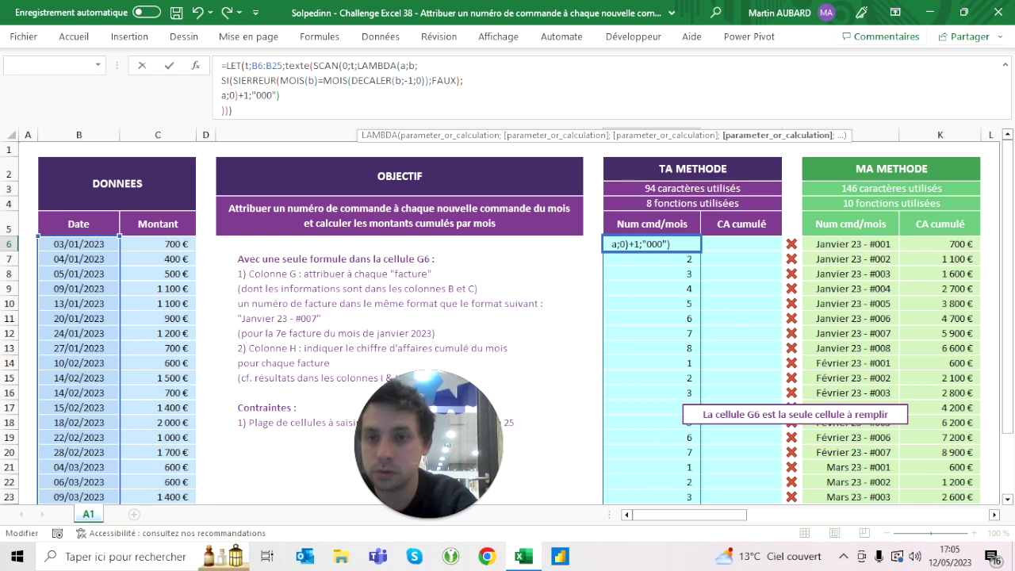
{"action": "type", "text": ")"}
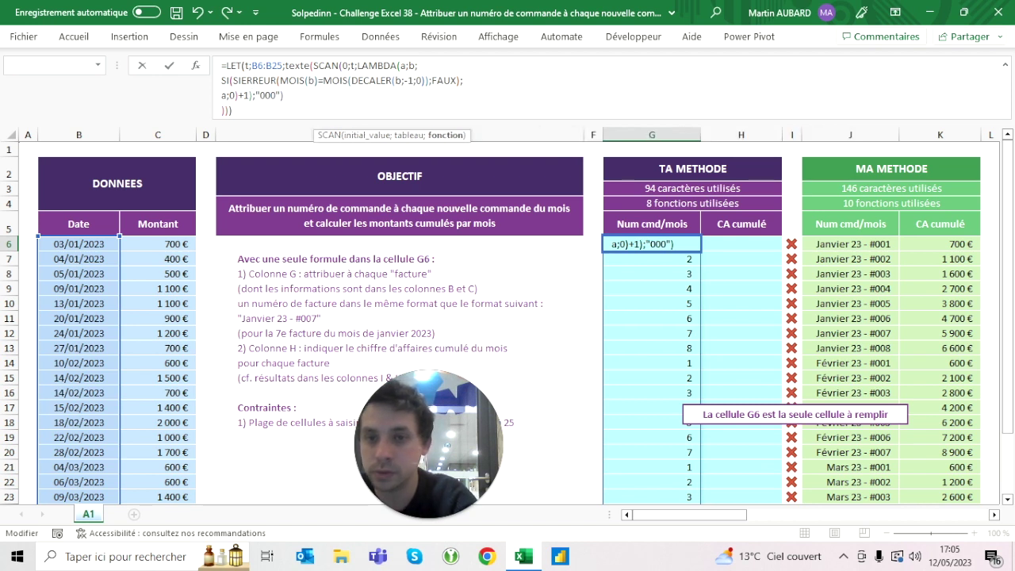
{"action": "key", "text": "Right"}
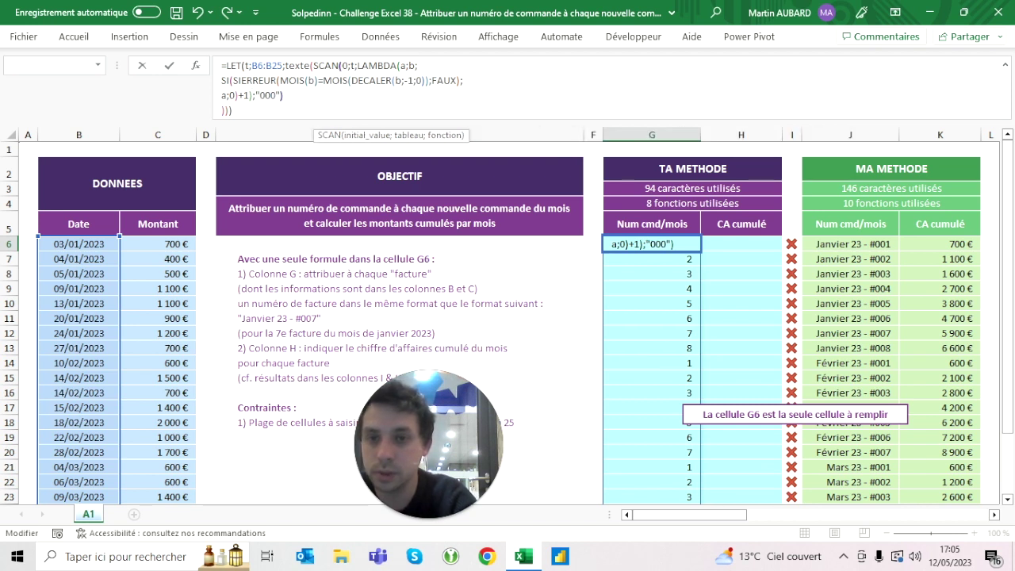
{"action": "key", "text": "Return"}
{"action": "key", "text": "Escape"}
{"action": "key", "text": "Escape"}
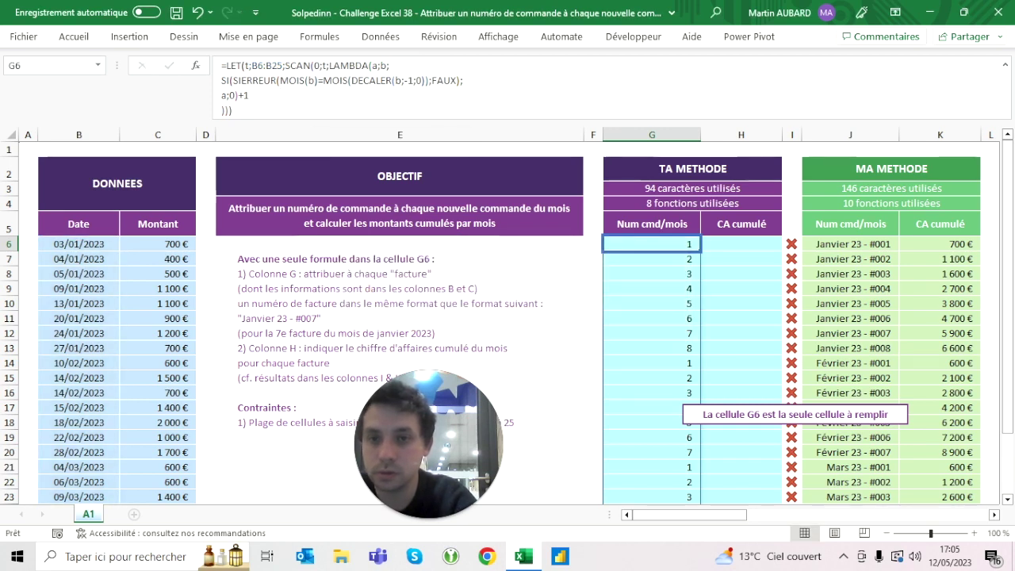
Wrap the whole SCAN in TEXTE(…;"000") so counts show as 001, 002, 003
{"action": "left_click", "coordinate": [268, 65]}
{"action": "type", "text": "texte("}
{"action": "left_click", "coordinate": [249, 95]}
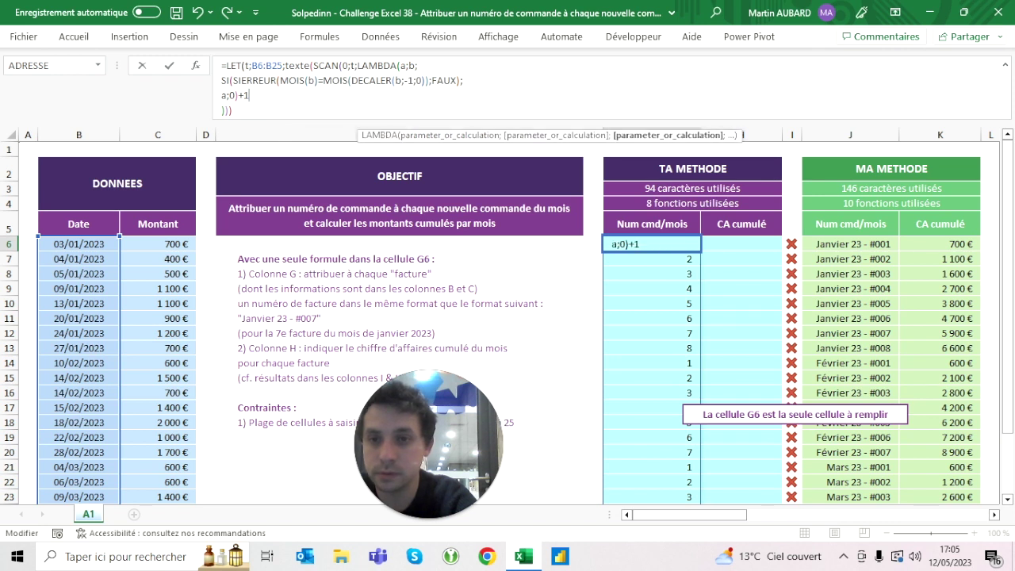
{"action": "left_click", "coordinate": [231, 110]}
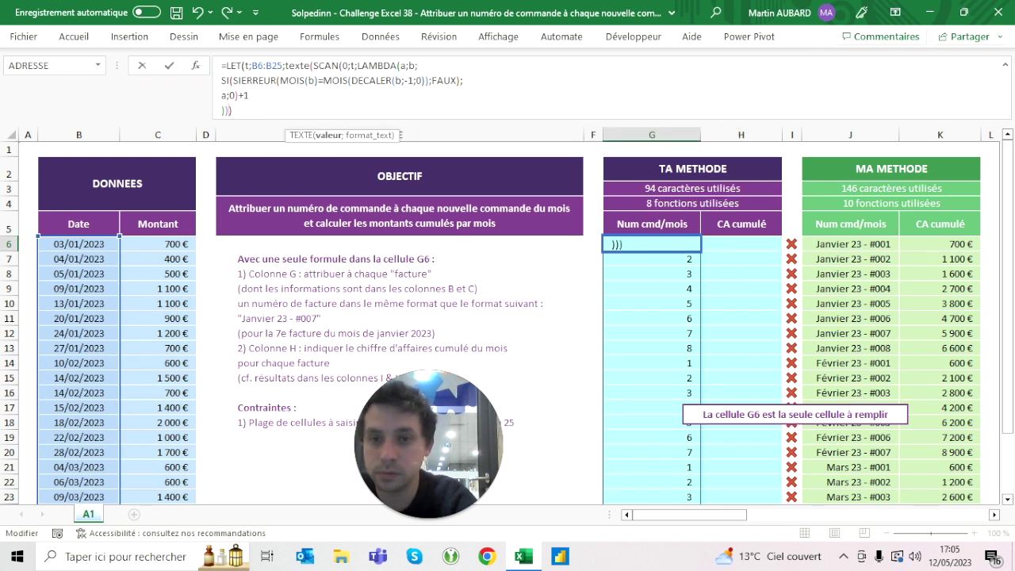
{"action": "type", "text": ";\"00"}
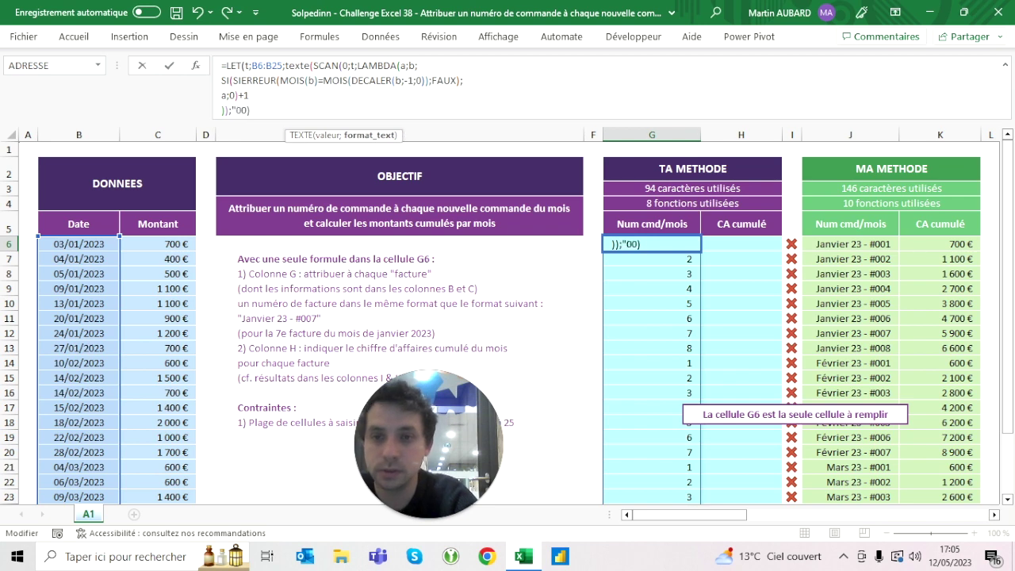
{"action": "type", "text": "0\")"}
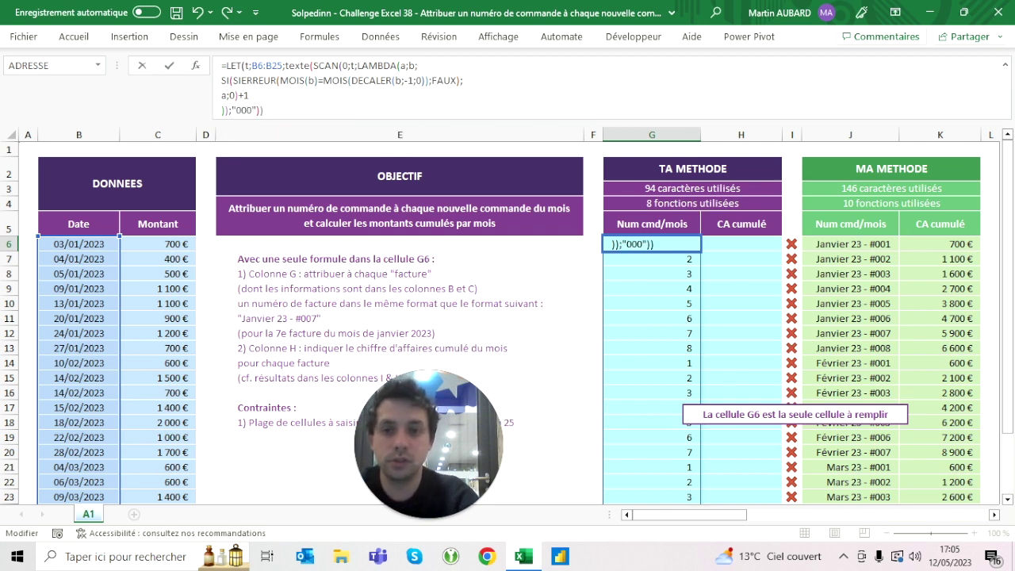
{"action": "key", "text": "ctrl+Return"}
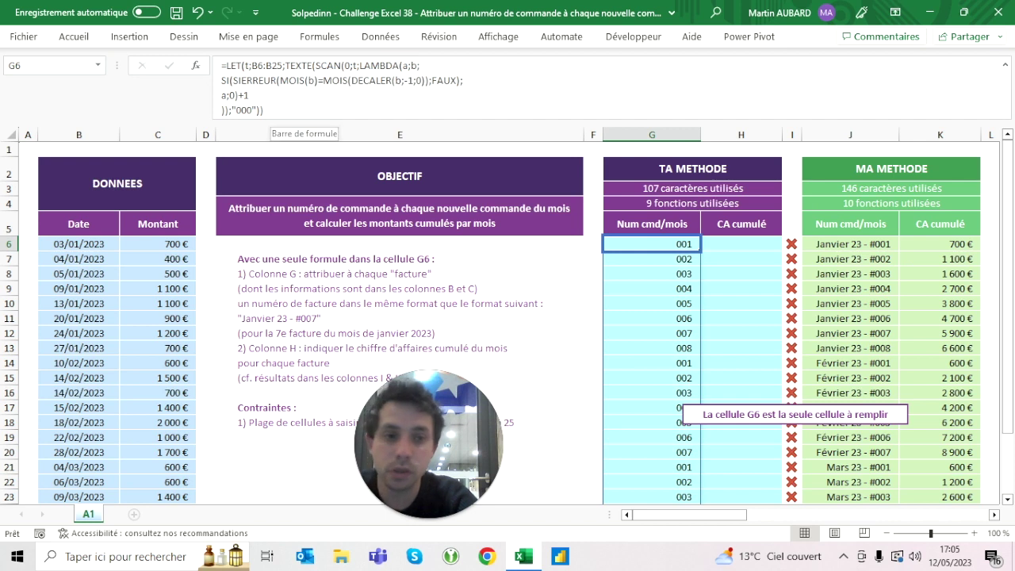
{"action": "left_click", "coordinate": [286, 65]}
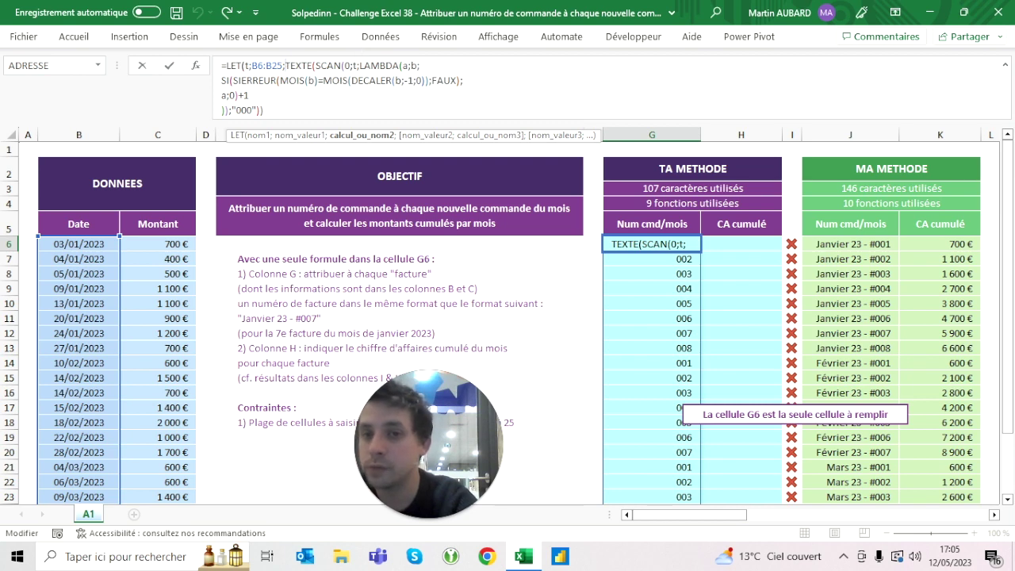
Prefix the order number with TEXTE(t;"mmmm")& to add the month name
{"action": "type", "text": "texte"}
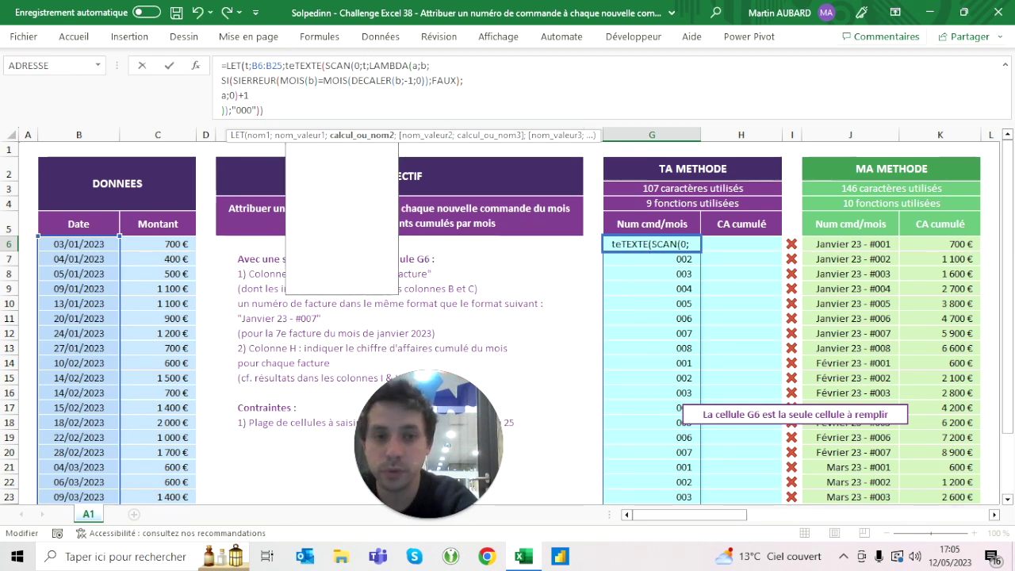
{"action": "type", "text": "("}
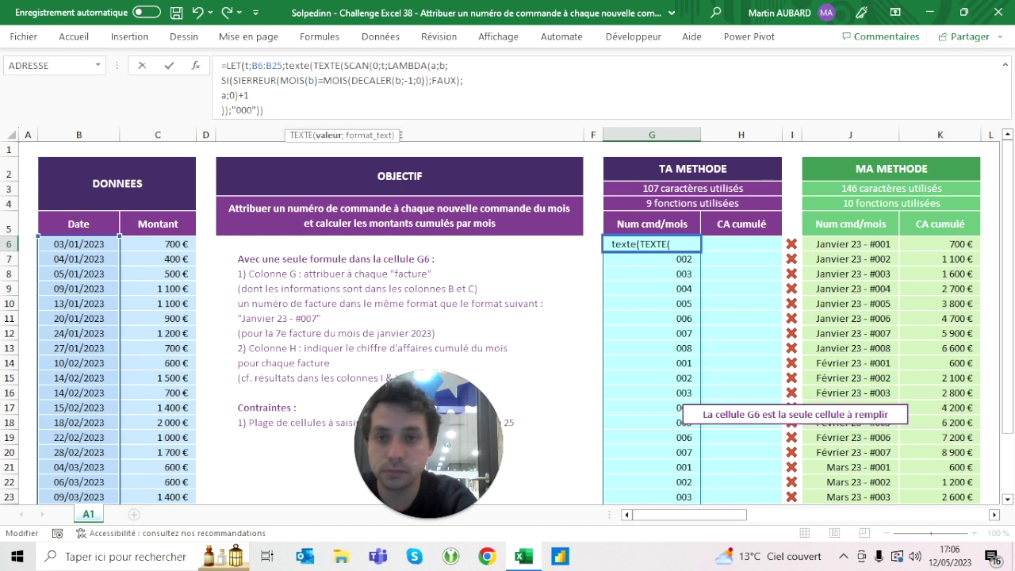
{"action": "type", "text": "t;"}
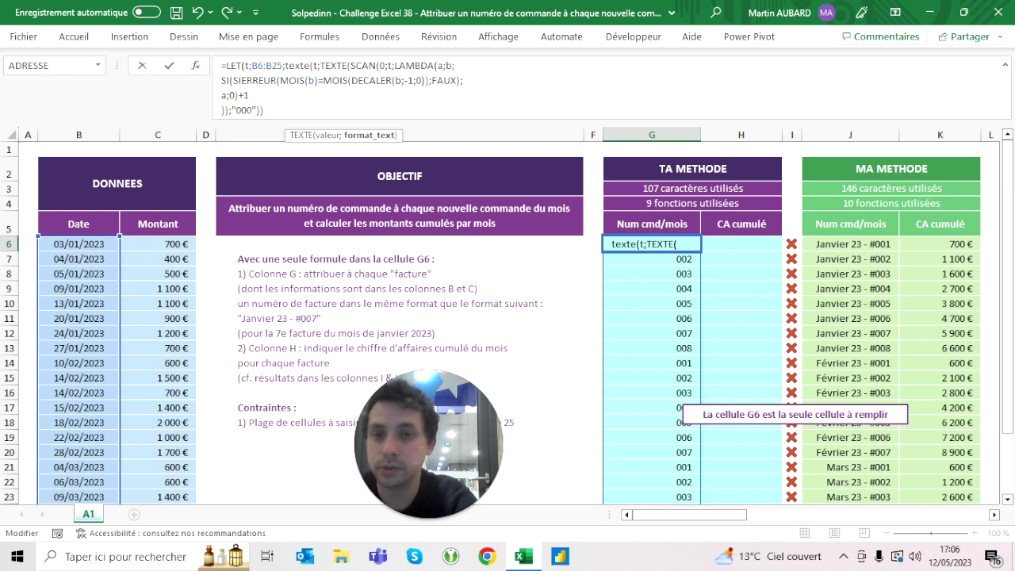
{"action": "type", "text": "\""}
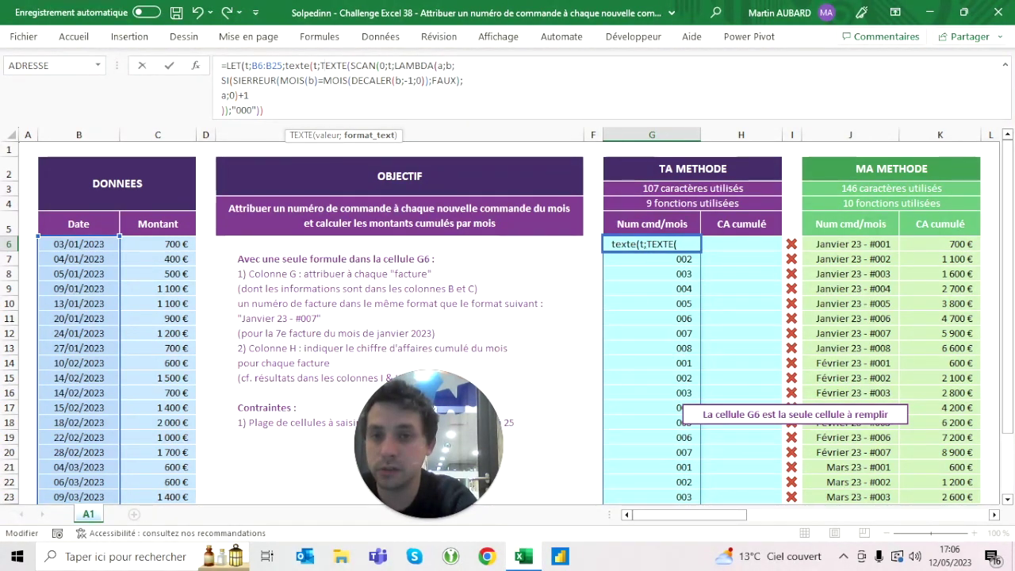
{"action": "type", "text": "mmmm\")&"}
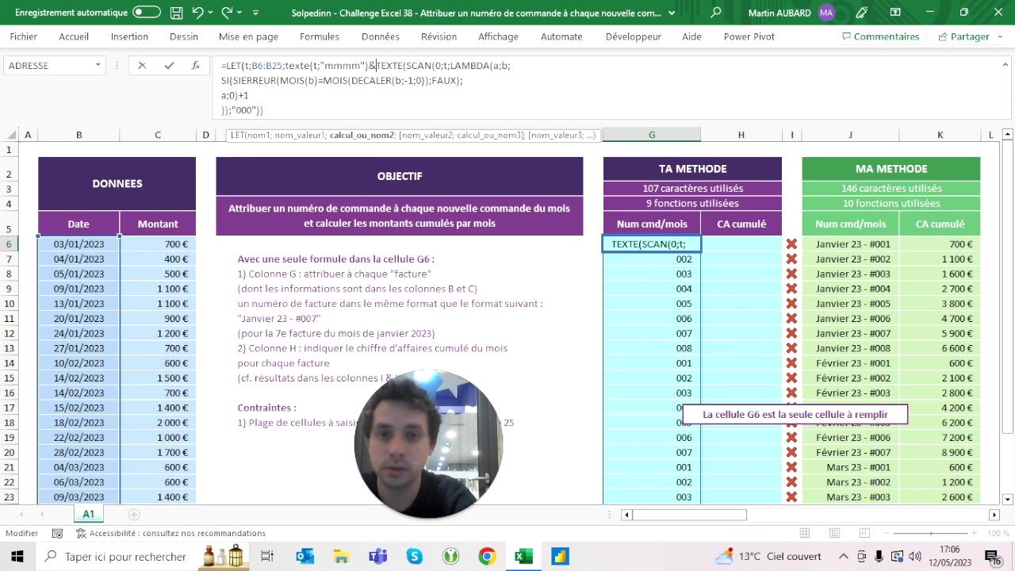
{"action": "key", "text": "ctrl+Return"}
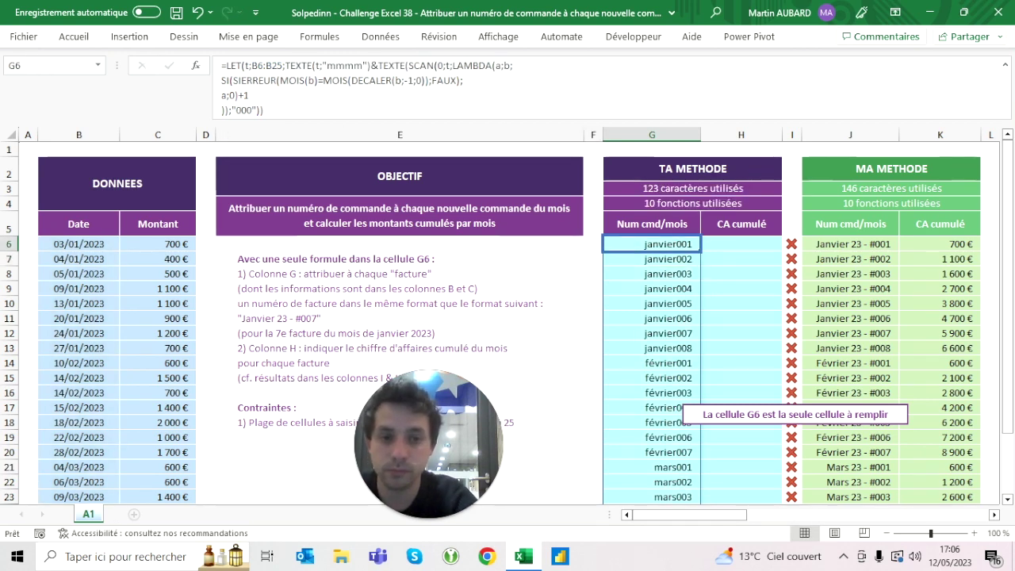
{"action": "key", "text": "shift+Down"}
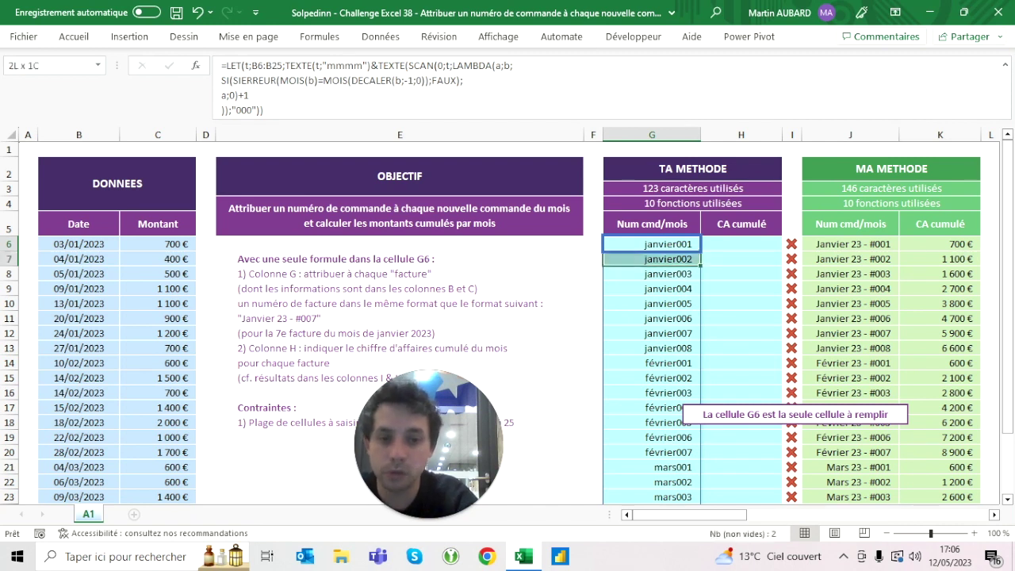
{"action": "key", "text": "shift+Down"}
{"action": "key", "text": "shift+Down"}
{"action": "key", "text": "shift+Down"}
{"action": "key", "text": "shift+Down"}
{"action": "key", "text": "shift+Down"}
{"action": "key", "text": "shift+Down"}
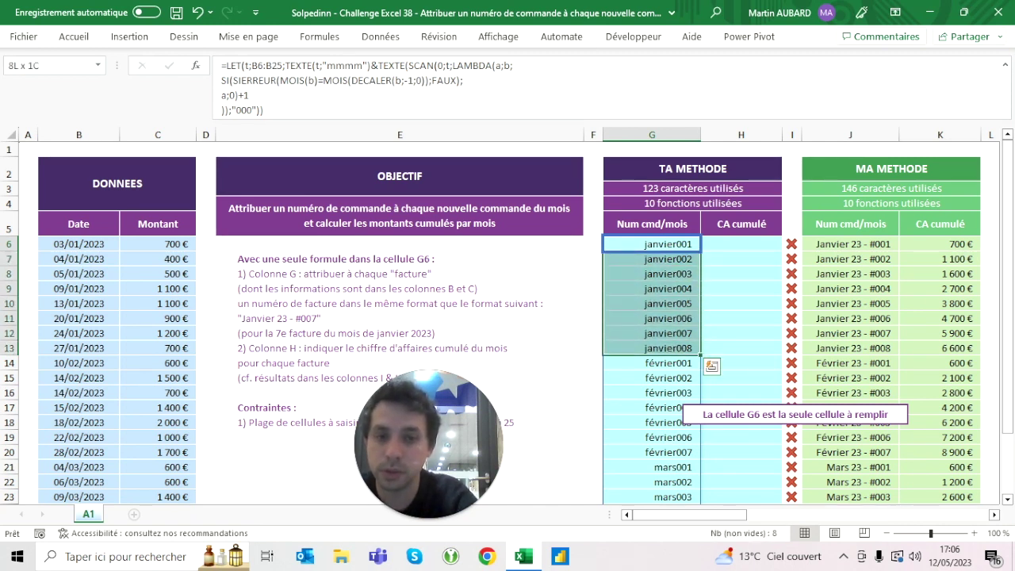
{"action": "left_click", "coordinate": [652, 243]}
Extend the month format to "mmmm aa - " with a two-digit year and dash
{"action": "left_click", "coordinate": [359, 65]}
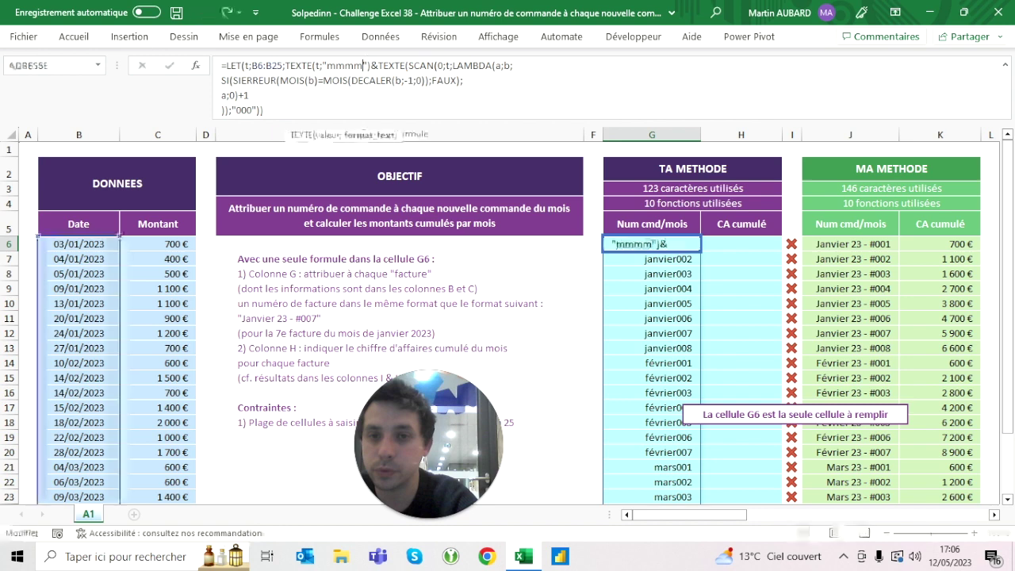
{"action": "type", "text": "- "}
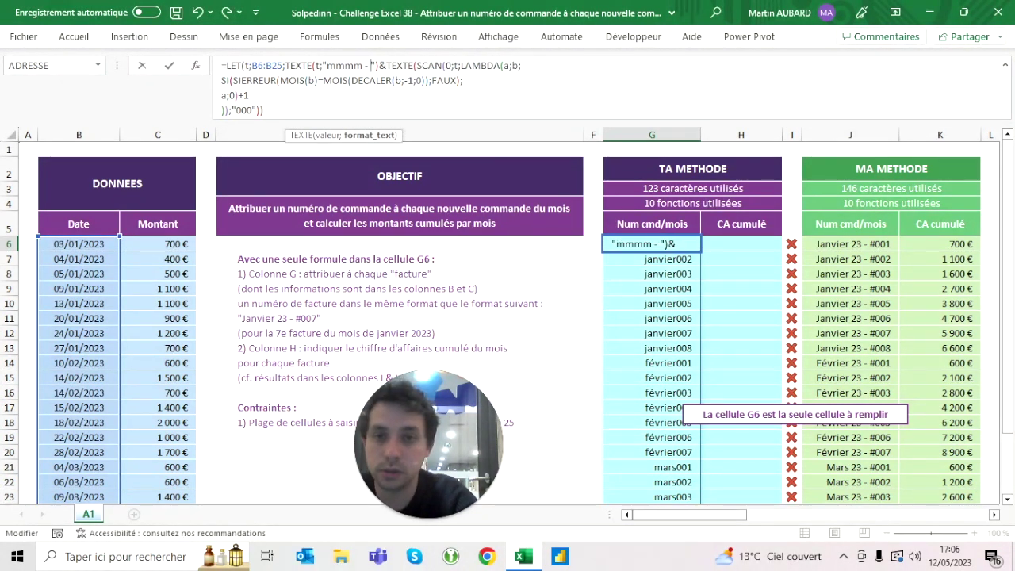
{"action": "type", "text": "aa"}
{"action": "key", "text": "Return"}
{"action": "key", "text": "Up"}
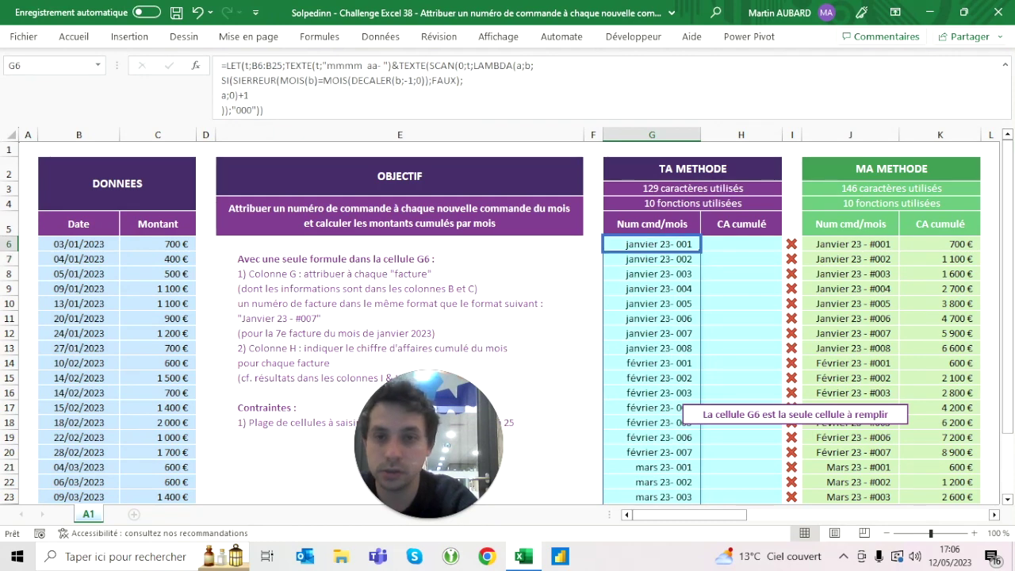
{"action": "left_click", "coordinate": [383, 66]}
{"action": "key", "text": "Return"}
{"action": "key", "text": "Up"}
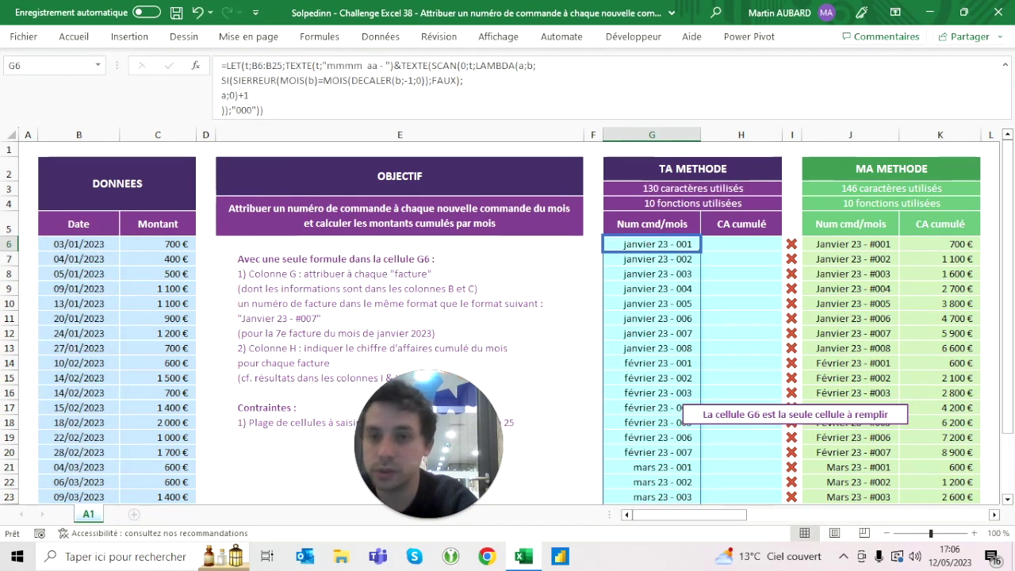
{"action": "left_click", "coordinate": [288, 65]}
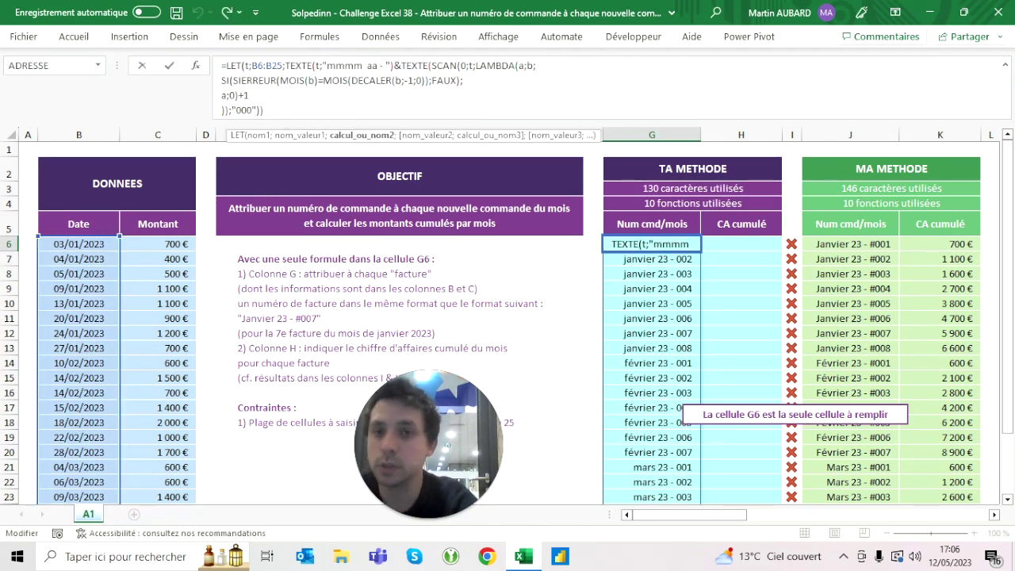
{"action": "key", "text": "Escape"}
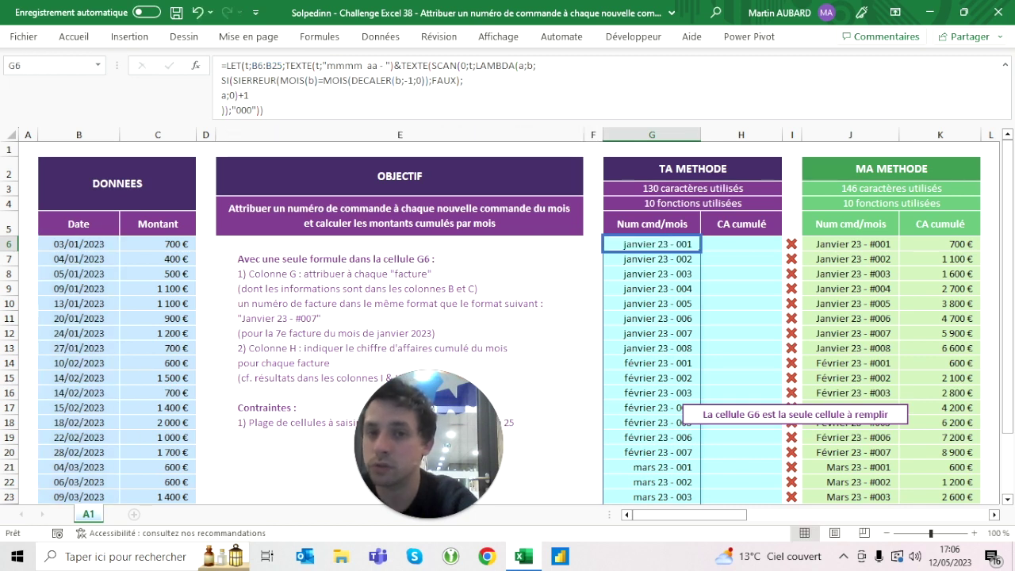
Add a # after the dash in the format, which produces #VALEUR! errors
{"action": "left_click", "coordinate": [377, 65]}
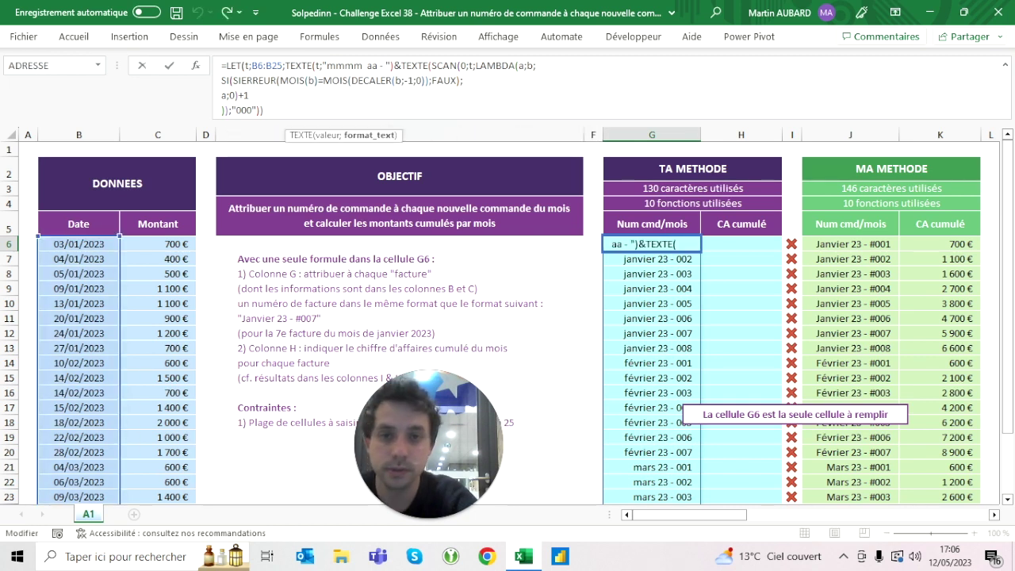
{"action": "type", "text": "#"}
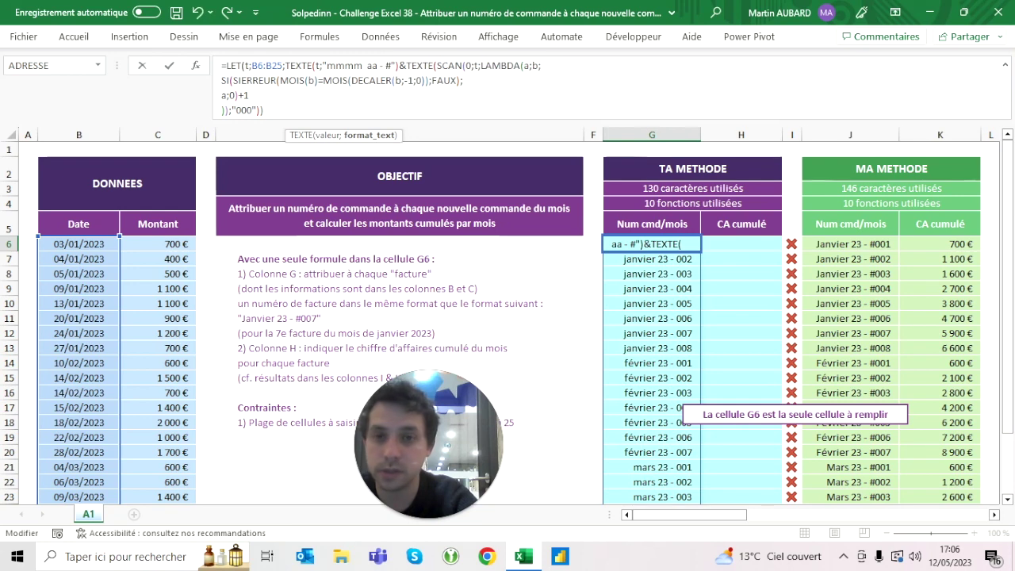
{"action": "key", "text": "Return"}
{"action": "key", "text": "Up"}
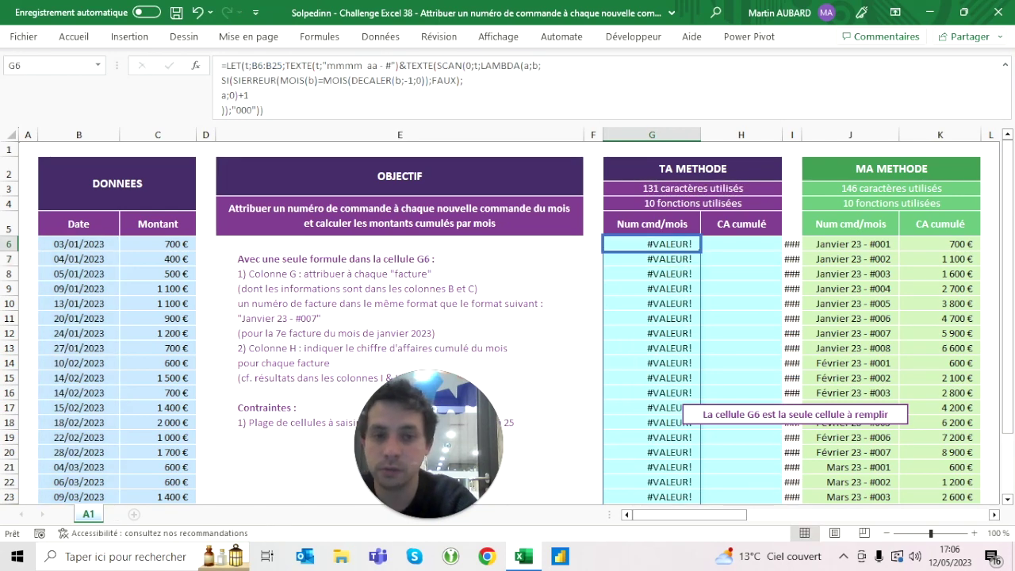
{"action": "left_click", "coordinate": [378, 66]}
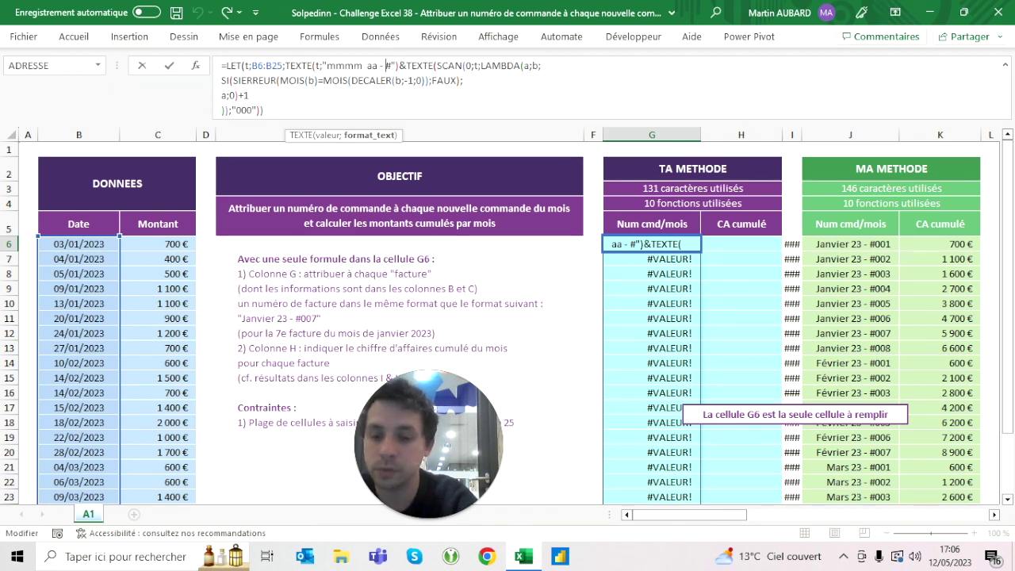
Escape the # as \# in the TEXTE format, giving labels like "janvier 23 - #001"
{"action": "type", "text": "\\"}
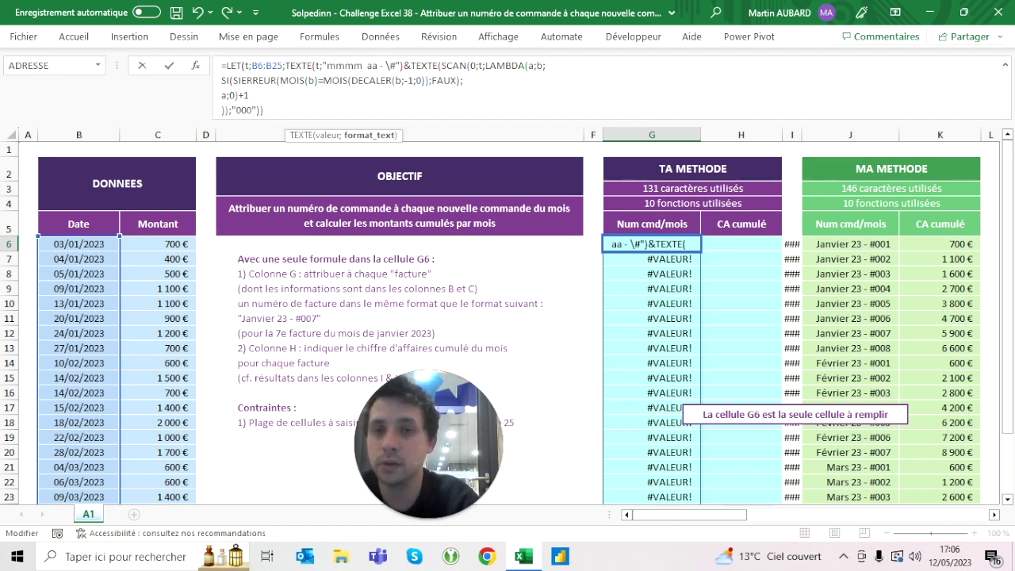
{"action": "key", "text": "ctrl+Return"}
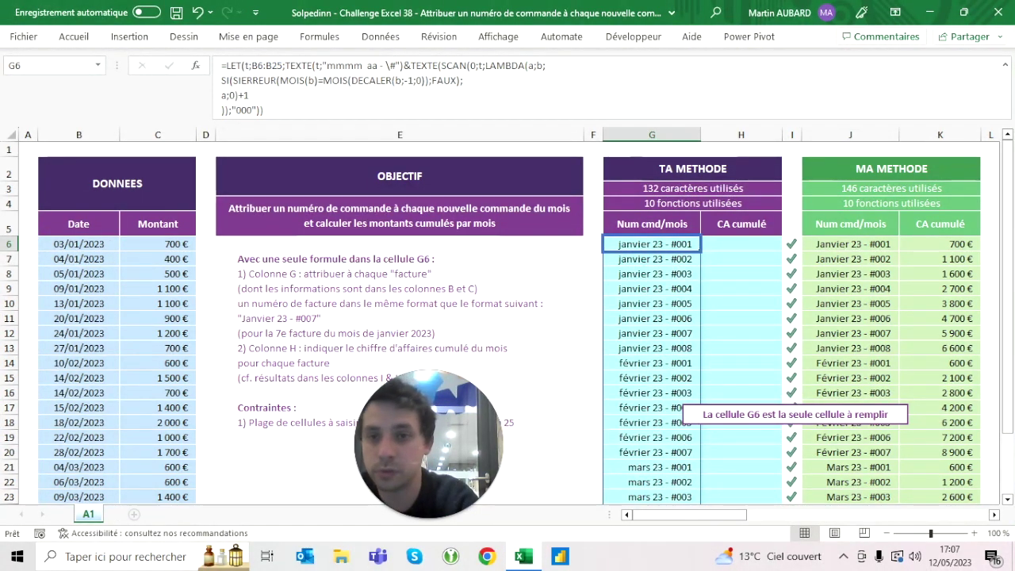
{"action": "key", "text": "F2"}
{"action": "left_click", "coordinate": [278, 65]}
Wrap the month label in NOMPROPRE so labels read "Janvier 23 - #001"
{"action": "type", "text": "nom"}
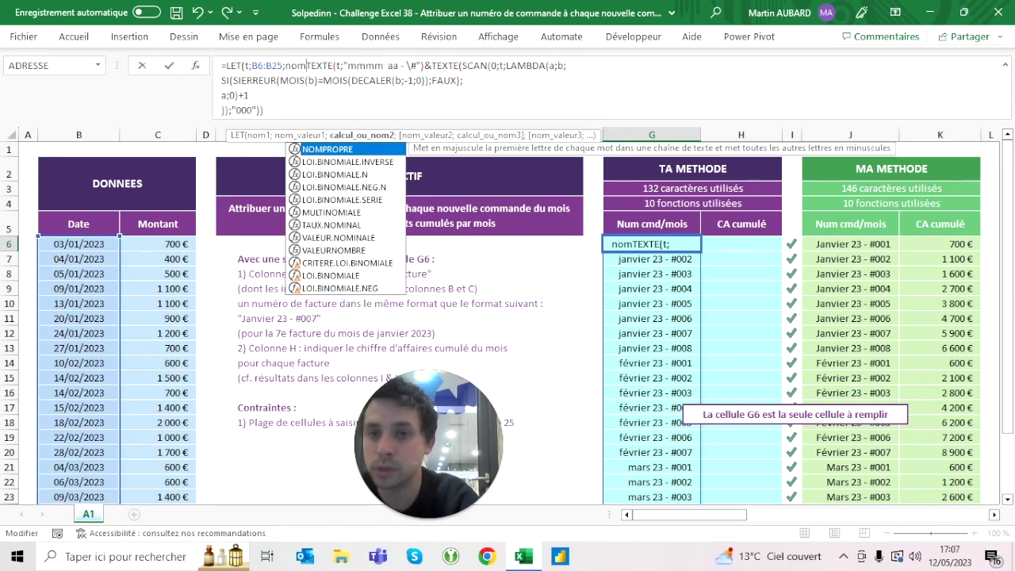
{"action": "key", "text": "Tab"}
{"action": "left_click", "coordinate": [482, 65]}
{"action": "type", "text": ")"}
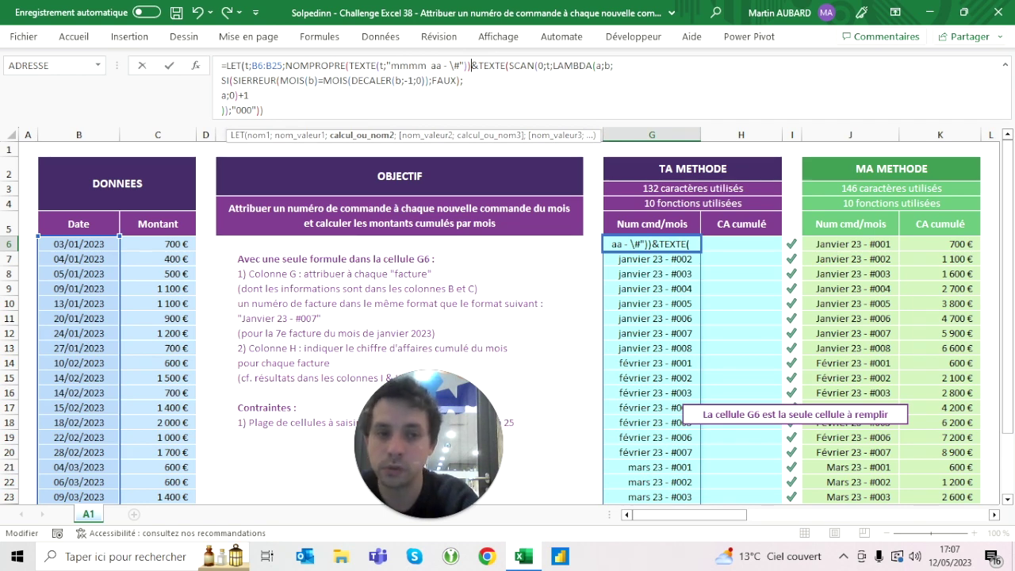
{"action": "key", "text": "ctrl+Return"}
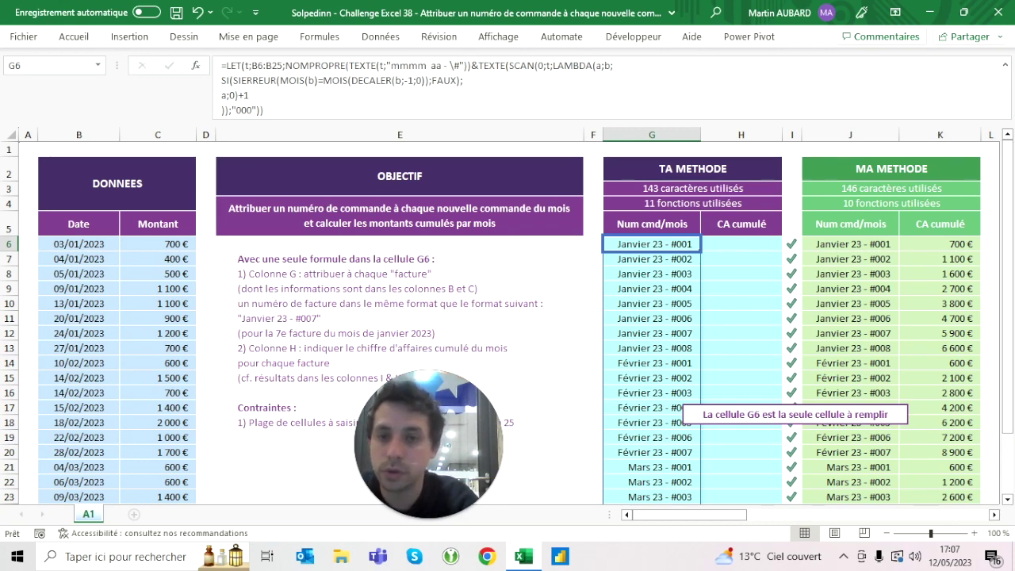
{"action": "mouse_move", "coordinate": [347, 129]}
{"action": "left_mouse_down"}
{"action": "mouse_move", "coordinate": [348, 147]}
{"action": "mouse_move", "coordinate": [347, 133]}
{"action": "left_mouse_up"}
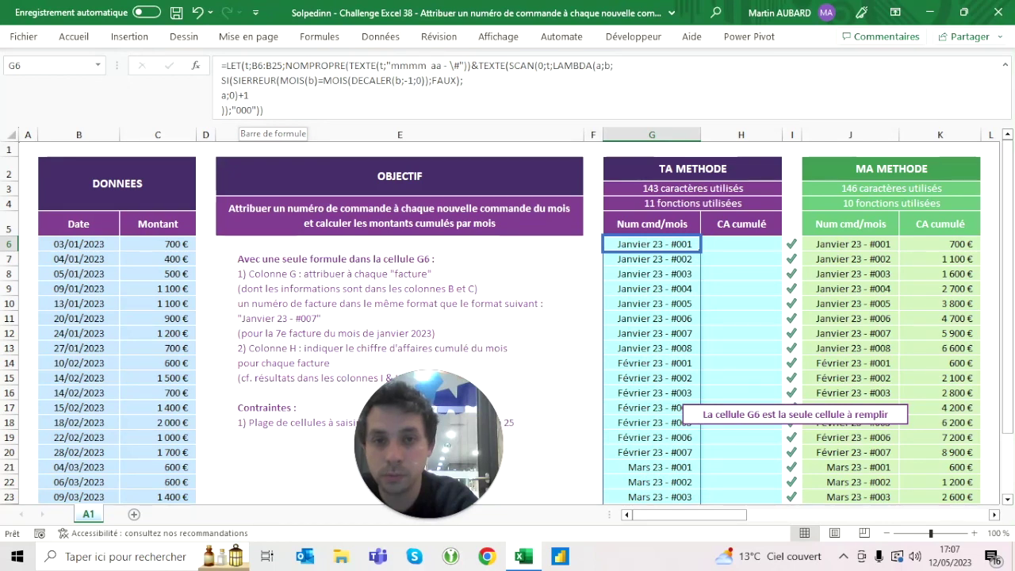
Select and copy the SCAN counting part of G6's formula
{"action": "left_click", "coordinate": [509, 65]}
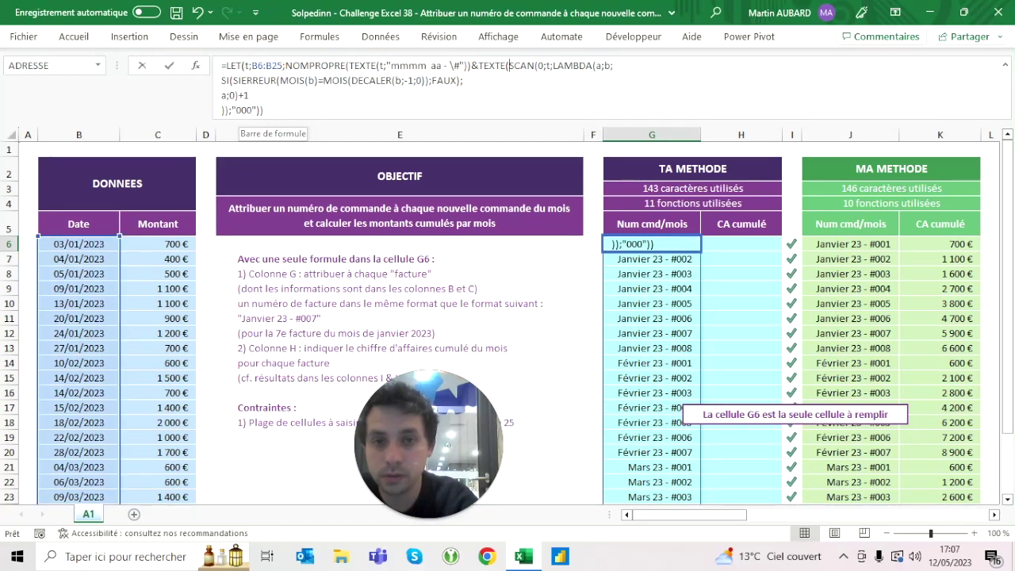
{"action": "left_click_drag", "start_coordinate": [509, 65], "coordinate": [249, 94]}
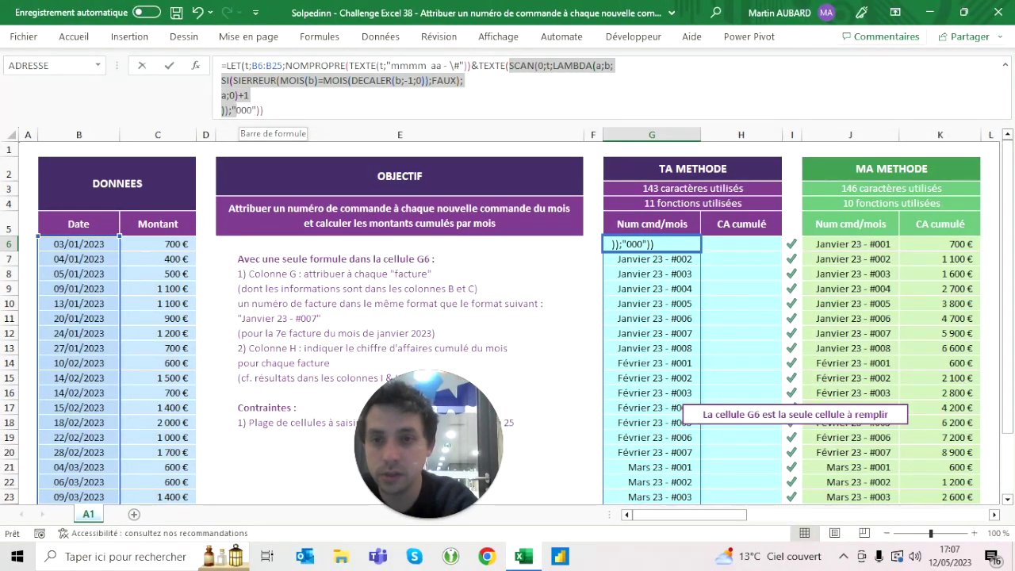
{"action": "left_click", "coordinate": [224, 110], "text": "shift"}
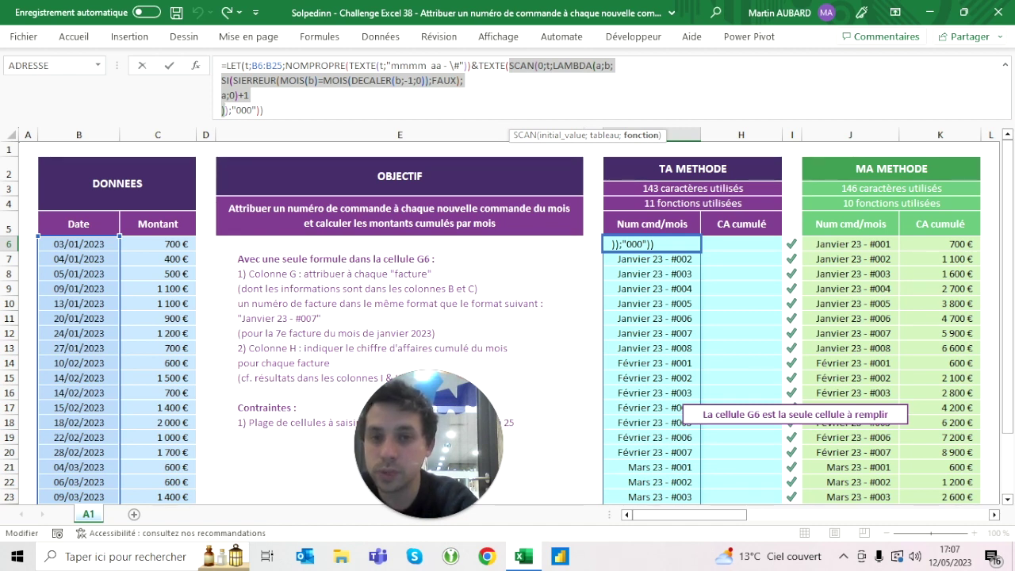
Wrap the result in ASSEMB.H with the pasted SCAN as a second column in H
{"action": "left_click", "coordinate": [262, 65]}
{"action": "type", "text": "ASSEMB"}
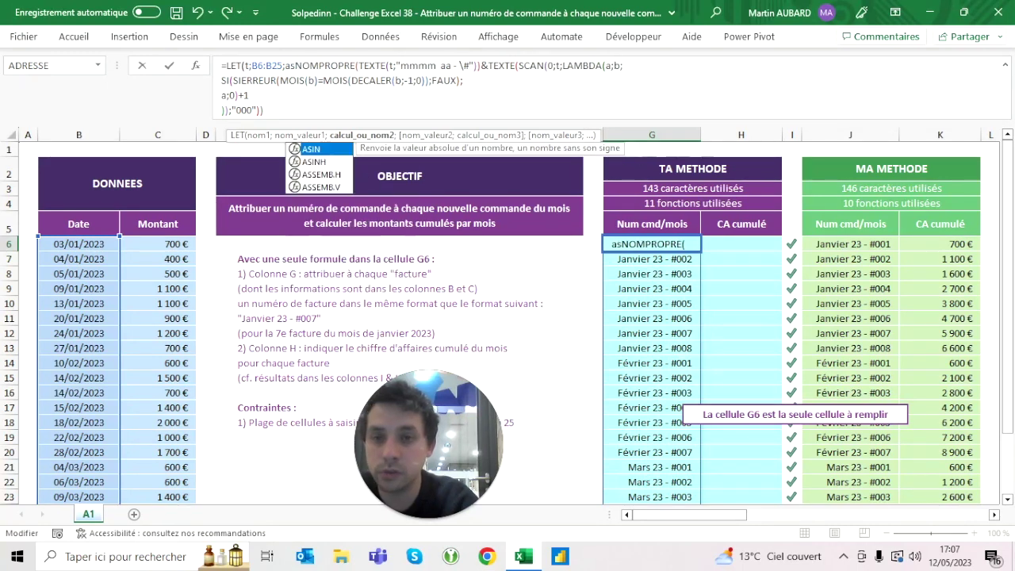
{"action": "key", "text": "Tab"}
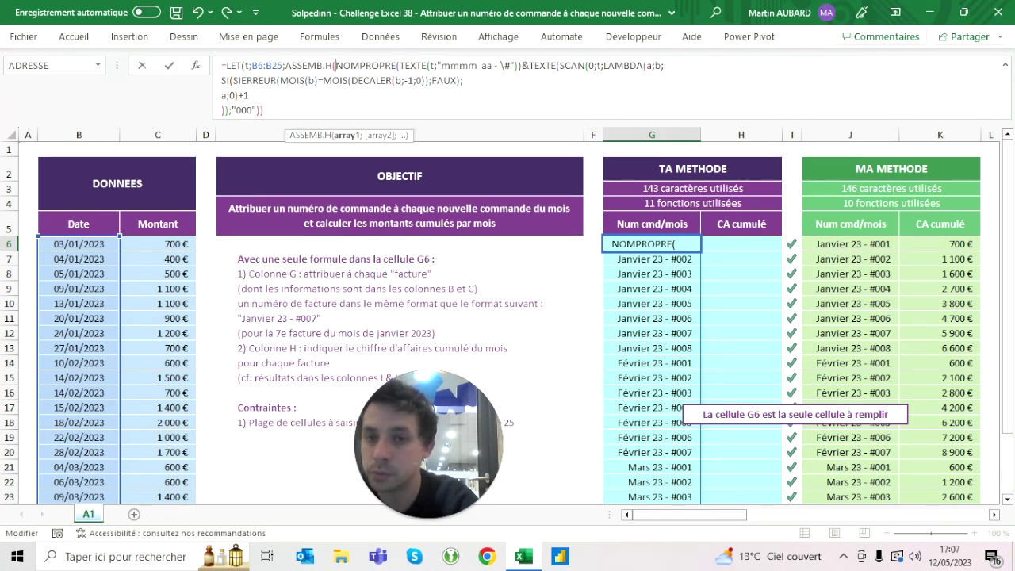
{"action": "left_click", "coordinate": [262, 110]}
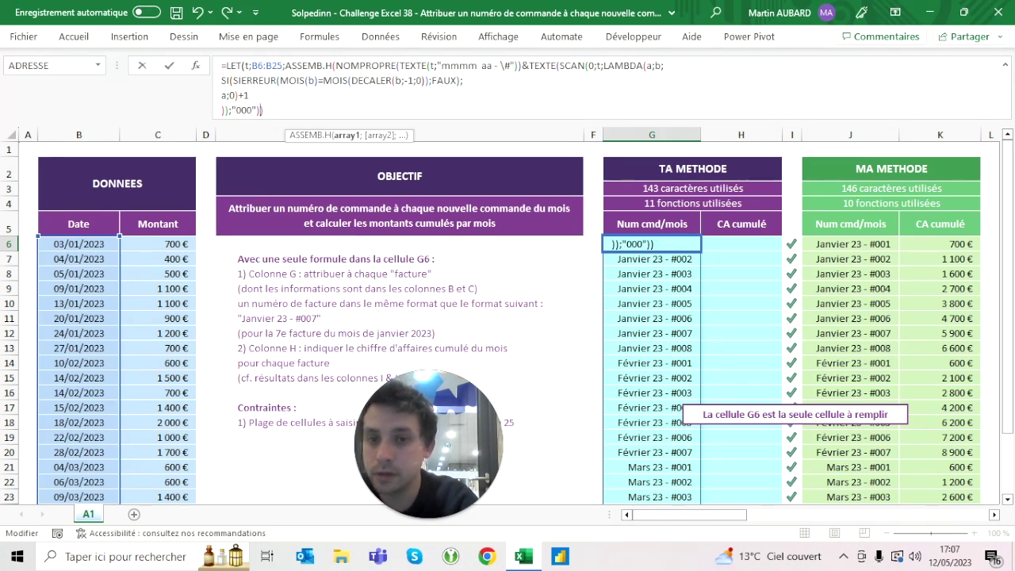
{"action": "type", "text": ";"}
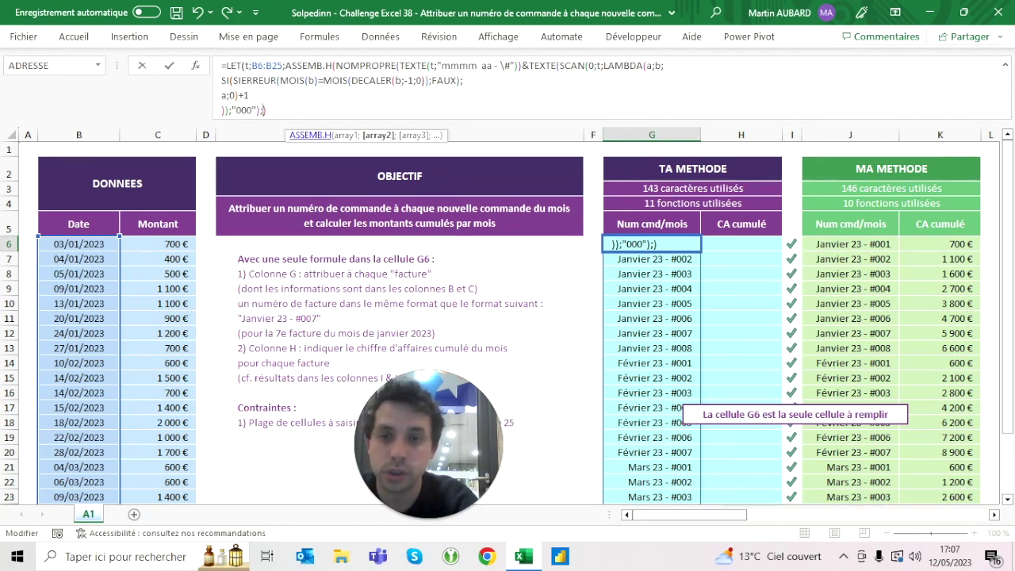
{"action": "type", "text": "SCAN(0;t;LAMBDA(a;b; SI(SIERREUR(MOIS(b)=MOIS(DECALER(b;-1;0));FAUX); a;0)+1 )"}
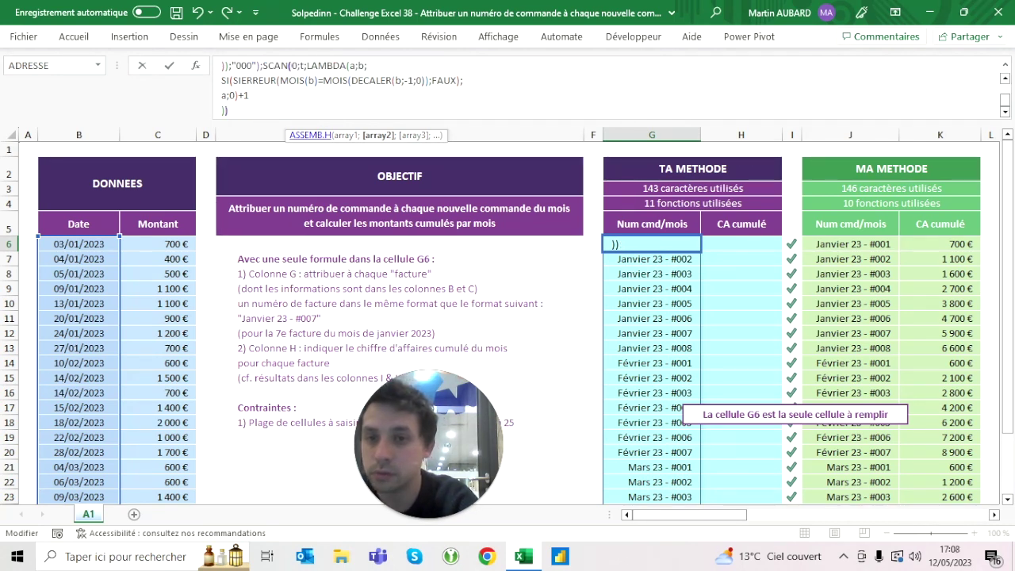
{"action": "key", "text": "Return"}
{"action": "key", "text": "Return"}
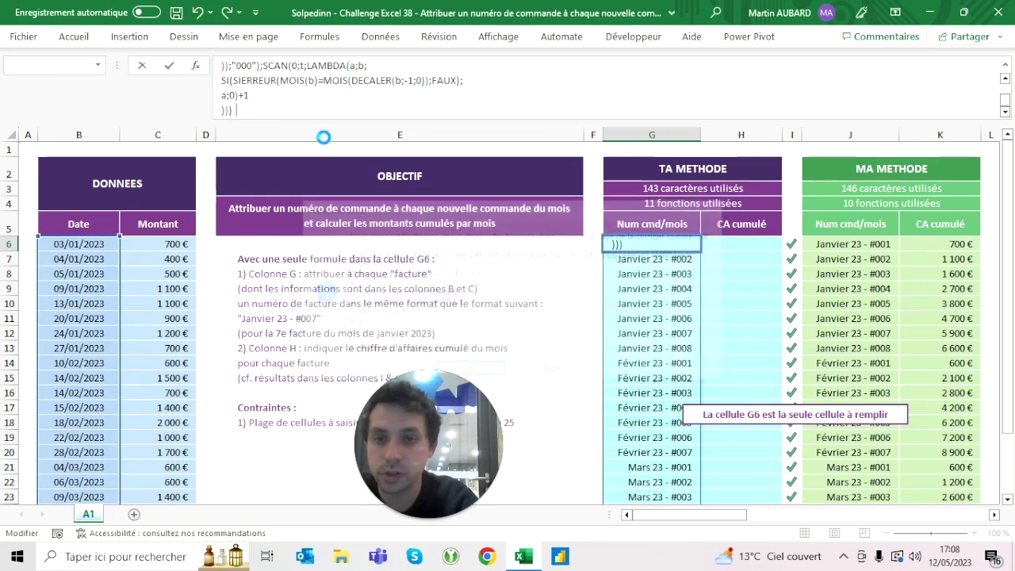
{"action": "left_click_drag", "start_coordinate": [368, 122], "coordinate": [367, 175]}
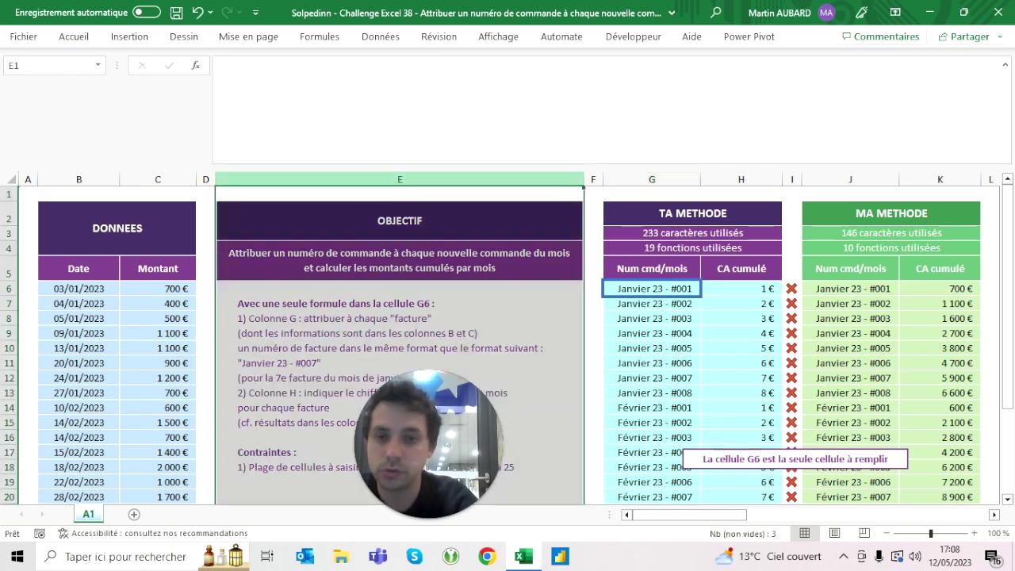
{"action": "left_click", "coordinate": [652, 269]}
In G6's formula, put the second SCAN on its own line and join its lambda test onto it
{"action": "left_click", "coordinate": [652, 289]}
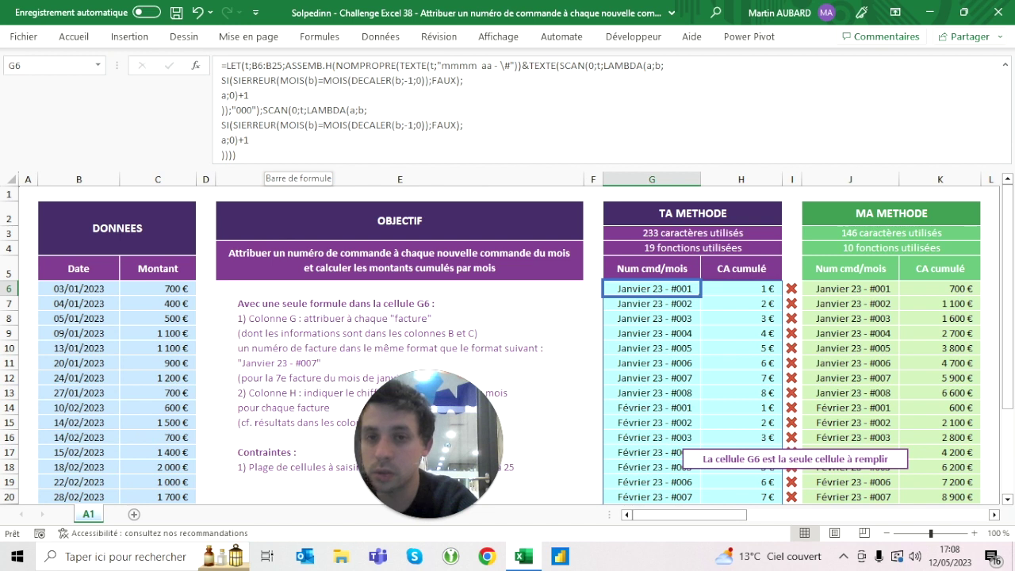
{"action": "left_click", "coordinate": [262, 110]}
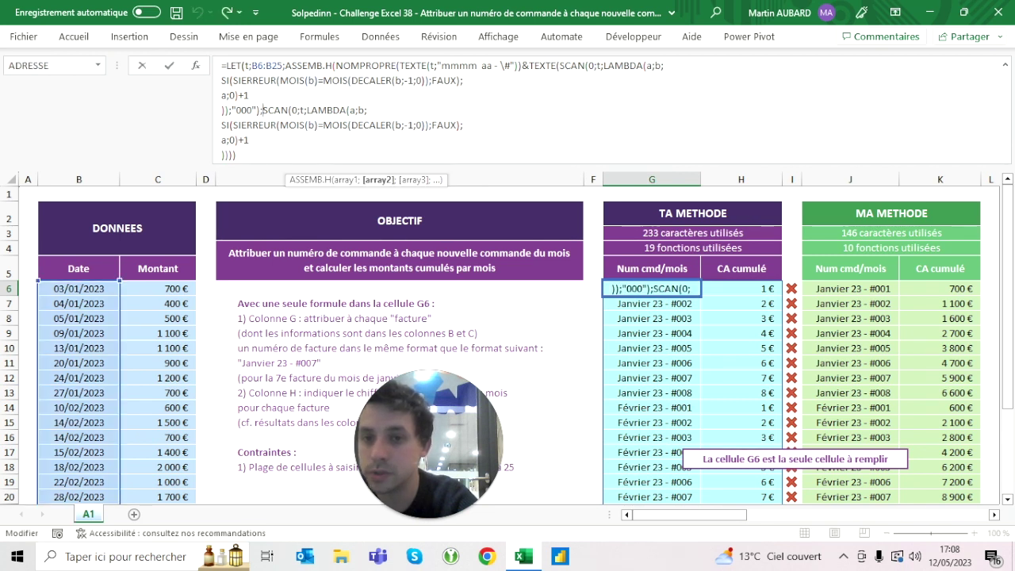
{"action": "key", "text": "shift+Down"}
{"action": "key", "text": "shift+Down"}
{"action": "key", "text": "shift+Down"}
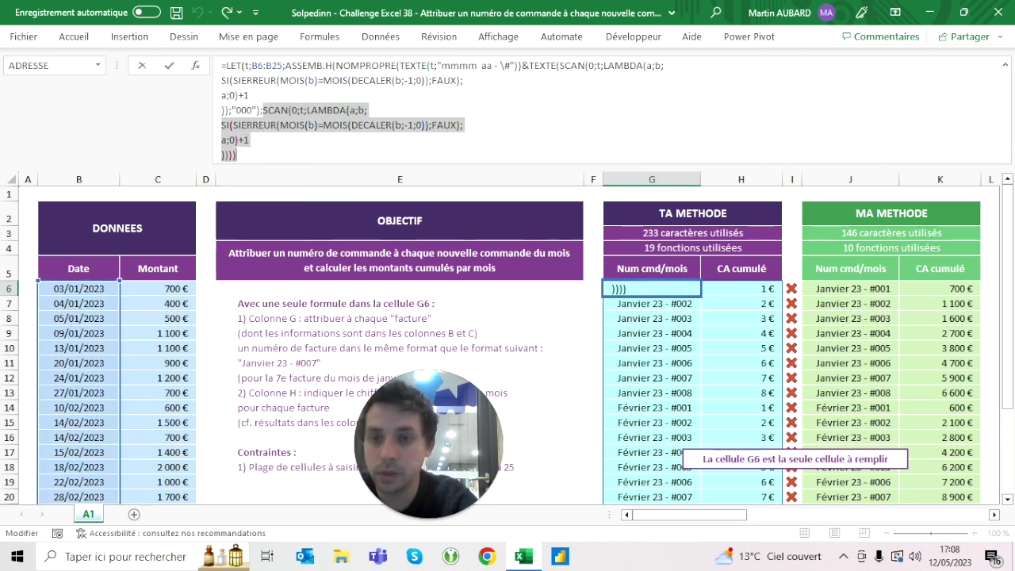
{"action": "key", "text": "shift+Up"}
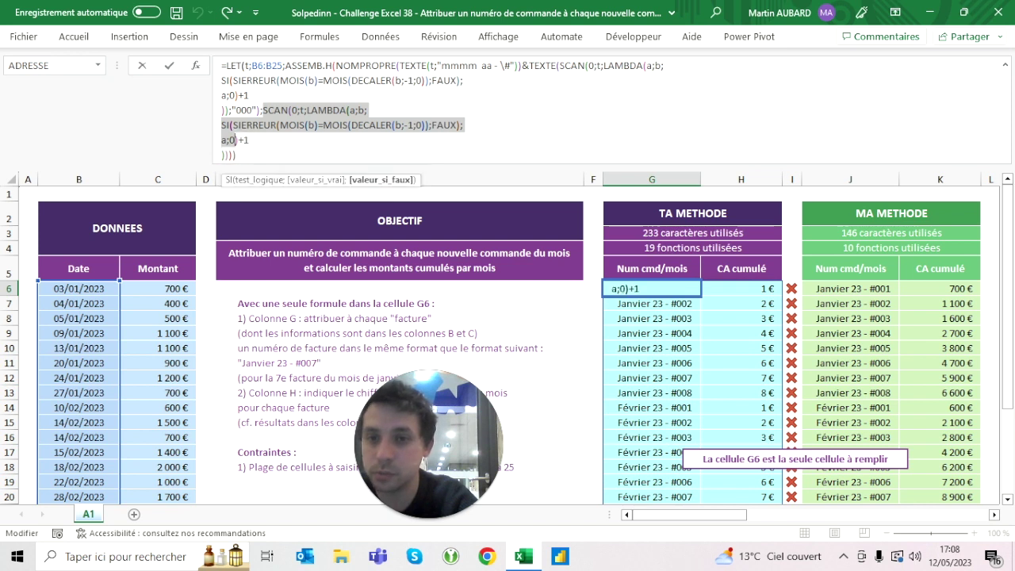
{"action": "key", "text": "Left"}
{"action": "key", "text": "alt+Return"}
{"action": "key", "text": "End"}
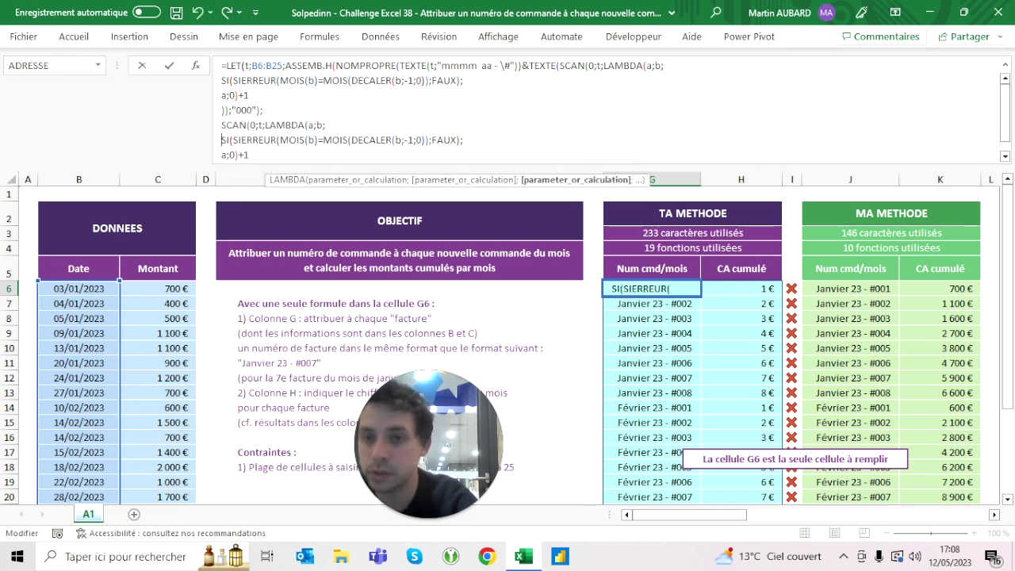
{"action": "key", "text": "Delete"}
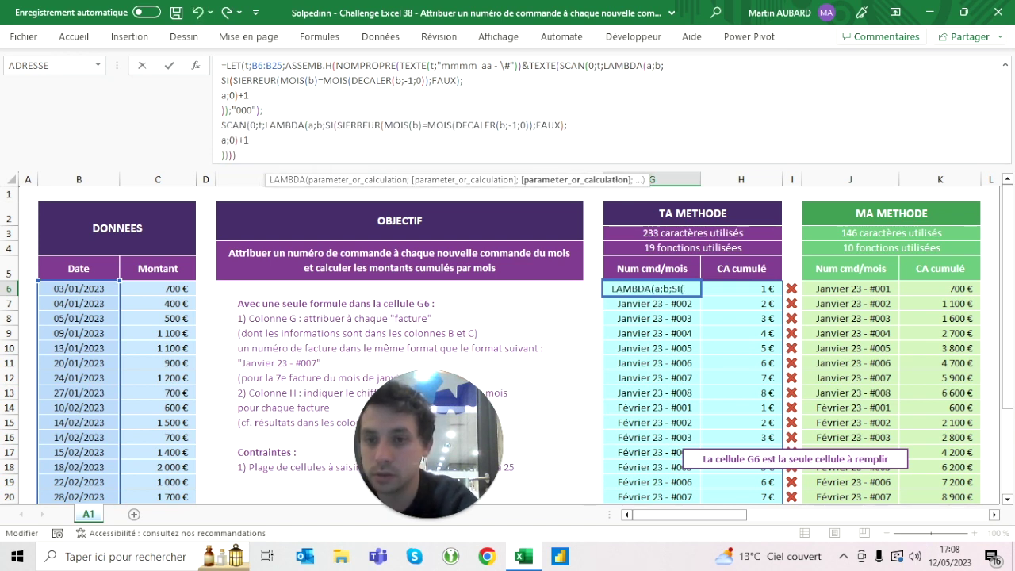
Join a;0)+1 onto the second SCAN line, close it there, and drop the extra bracket
{"action": "key", "text": "End"}
{"action": "key", "text": "Delete"}
{"action": "key", "text": "End"}
{"action": "type", "text": ")"}
{"action": "key", "text": "Right"}
{"action": "key", "text": "BackSpace"}
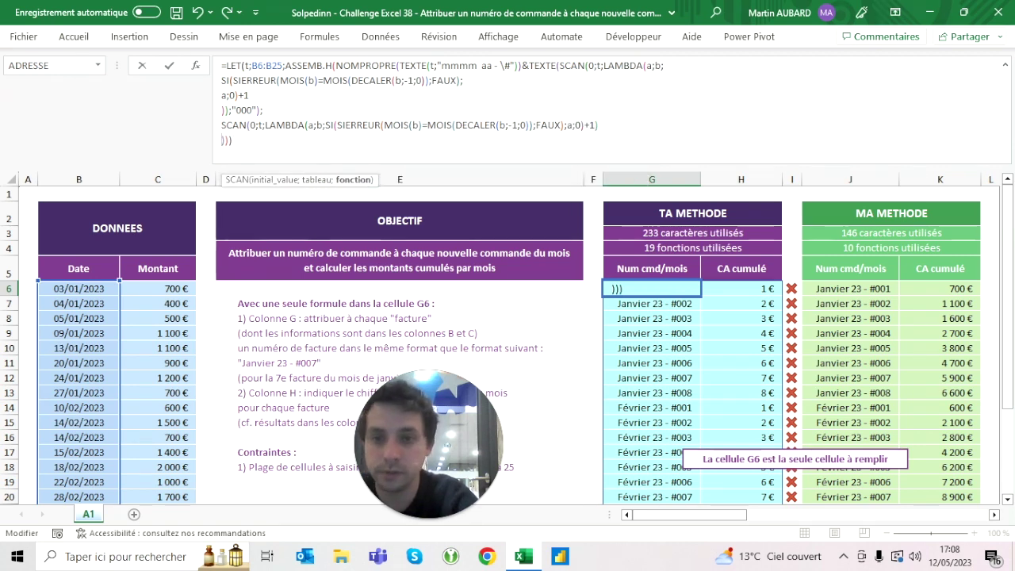
{"action": "key", "text": "ctrl+Return"}
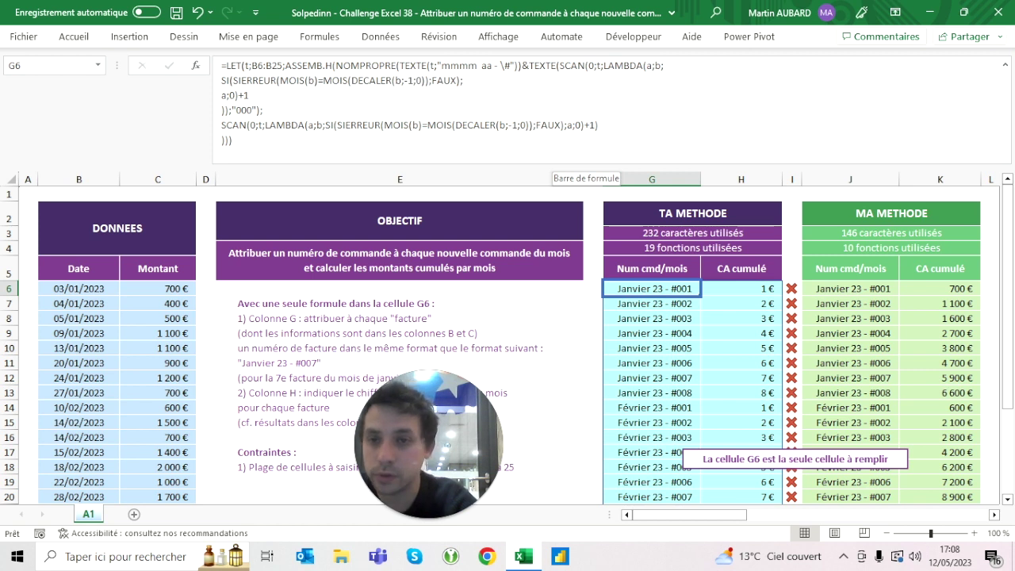
Move the number format part of the formula onto its own line
{"action": "left_click", "coordinate": [249, 95]}
{"action": "key", "text": "Delete"}
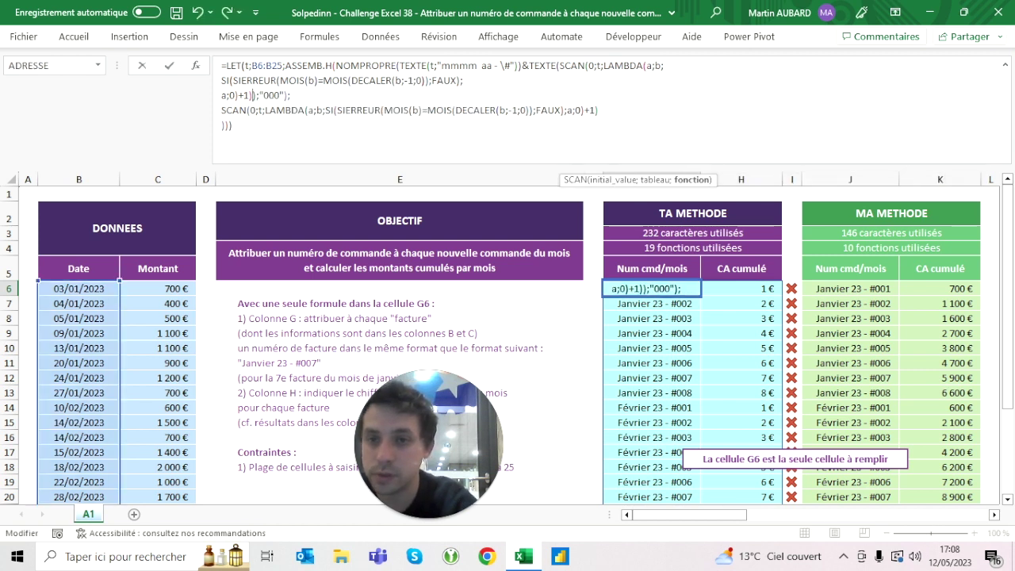
{"action": "key", "text": "alt+Return"}
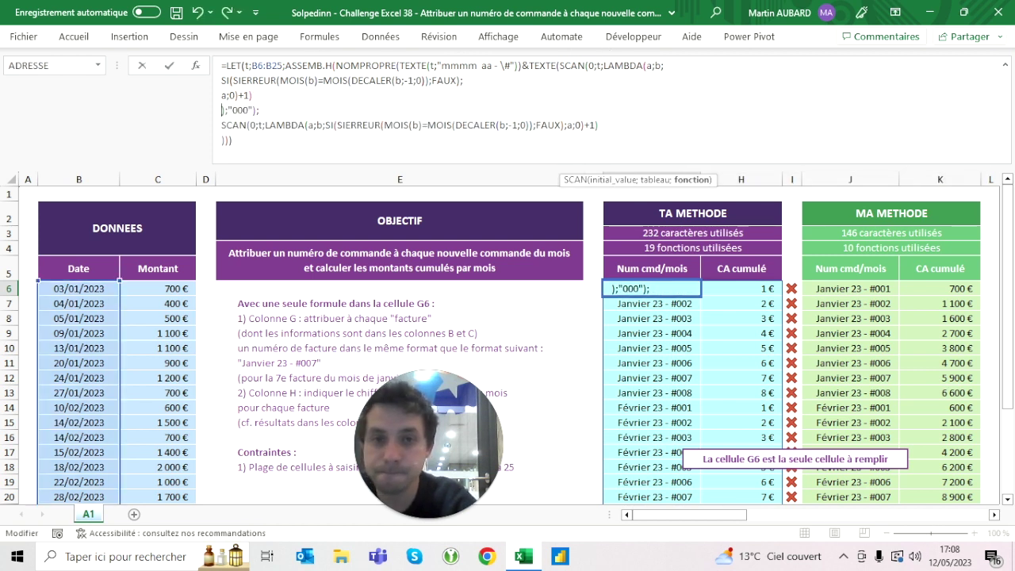
Regroup the first SCAN, its month test and a;0)+1 onto a single line
{"action": "left_click", "coordinate": [224, 126]}
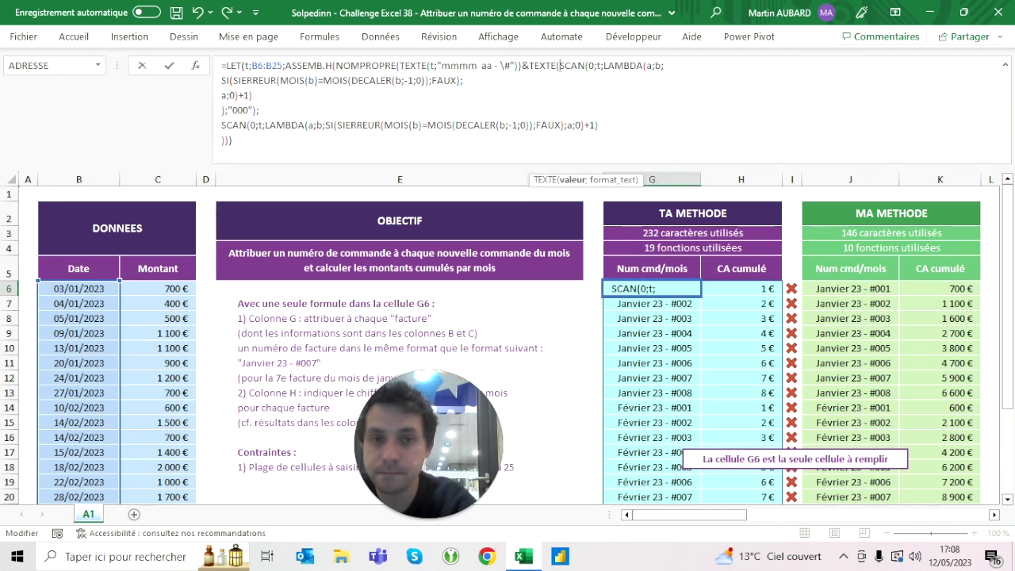
{"action": "left_click", "coordinate": [529, 65]}
{"action": "key", "text": "alt+Return"}
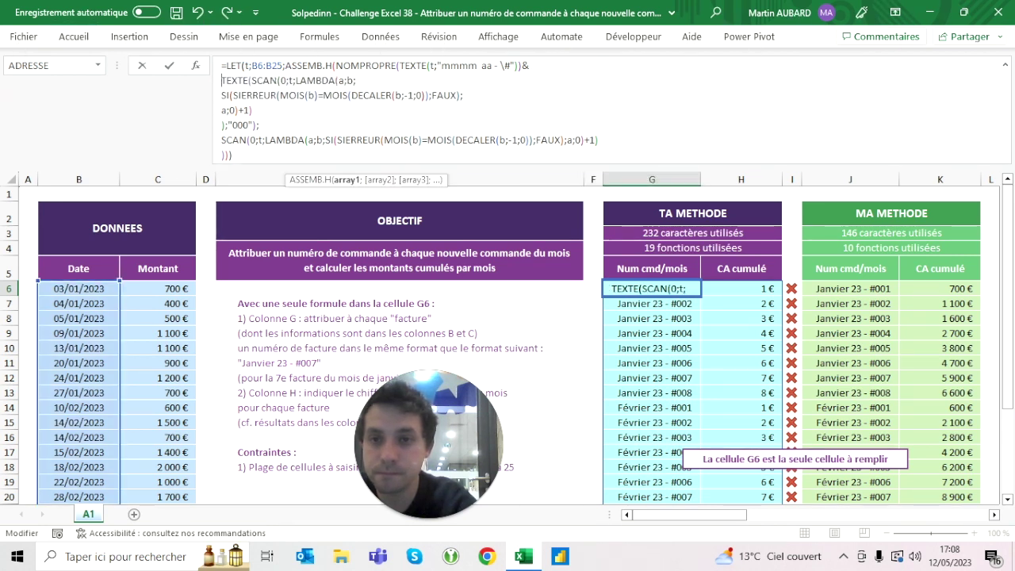
{"action": "left_click", "coordinate": [223, 95]}
{"action": "key", "text": "BackSpace"}
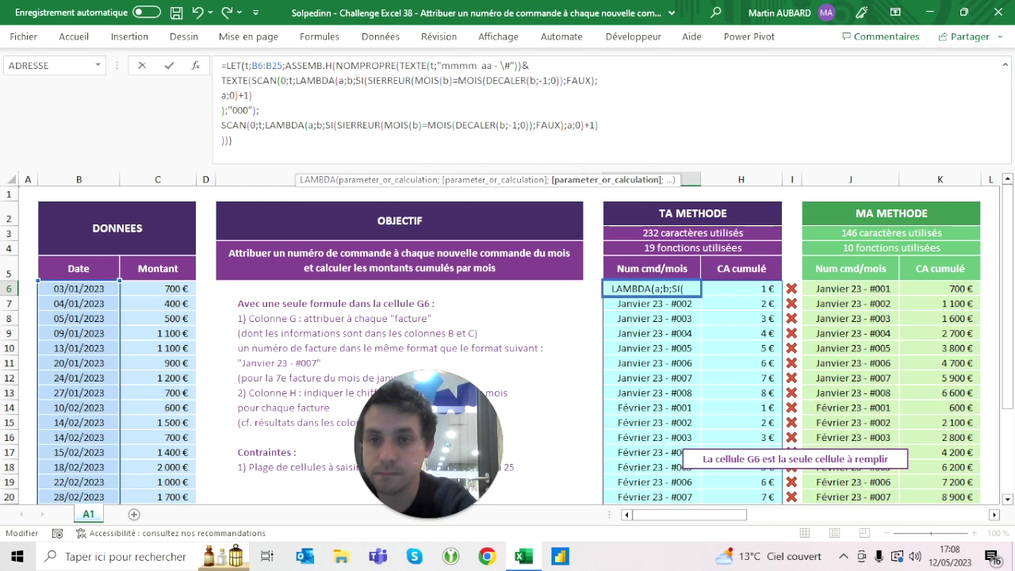
{"action": "left_click", "coordinate": [222, 95]}
{"action": "key", "text": "BackSpace"}
{"action": "key", "text": "ctrl+Return"}
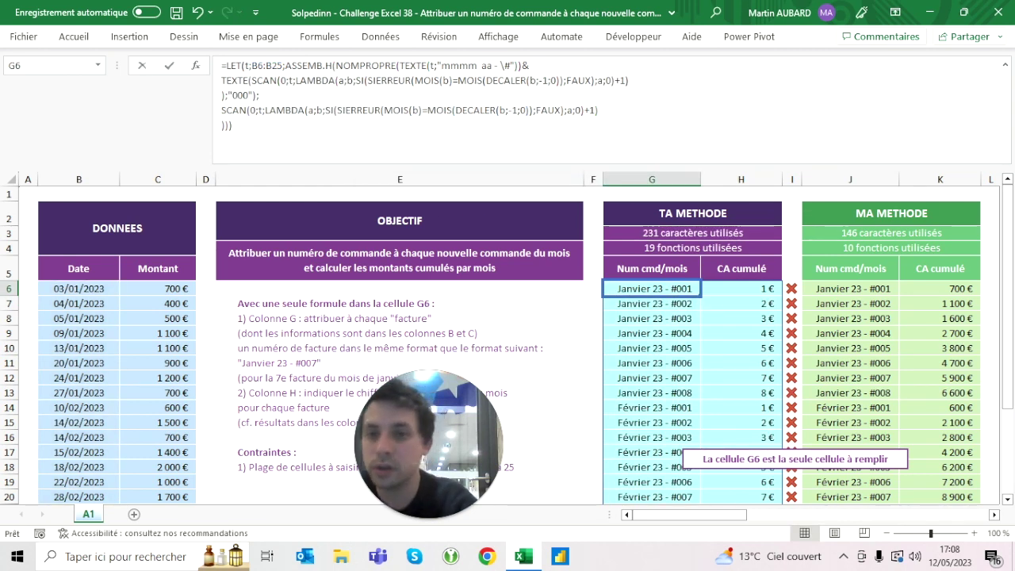
Break the line right after TEXTE( so it stands on its own line
{"action": "left_click_drag", "start_coordinate": [221, 81], "coordinate": [630, 80]}
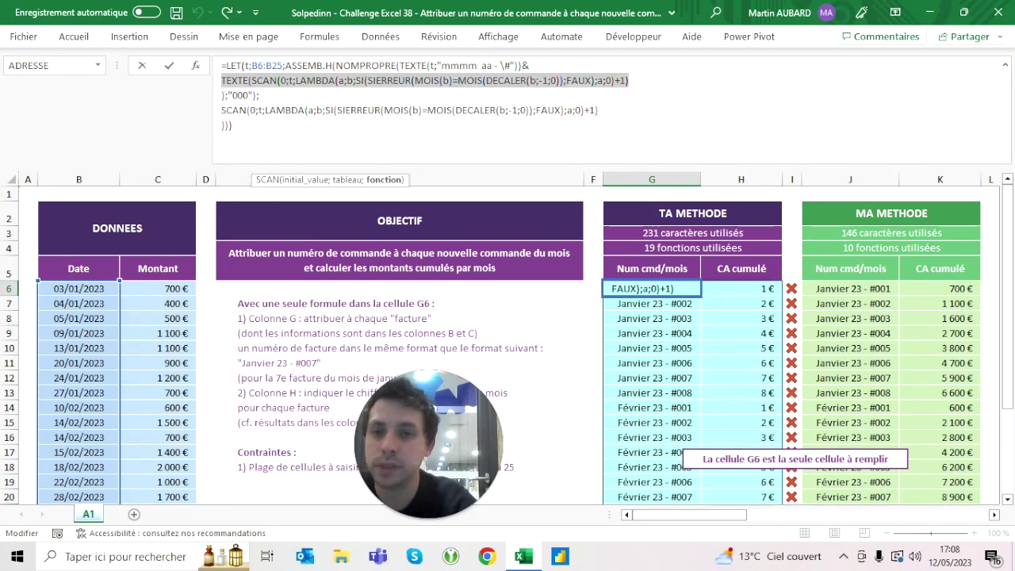
{"action": "left_click", "coordinate": [260, 95]}
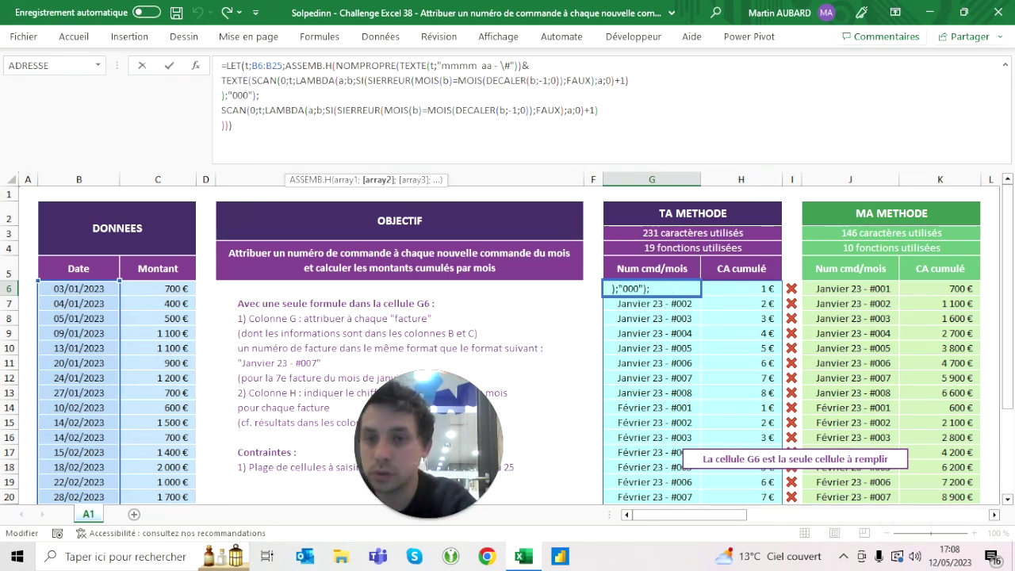
{"action": "left_click", "coordinate": [251, 80]}
{"action": "key", "text": "alt+Return"}
{"action": "key", "text": "ctrl+Return"}
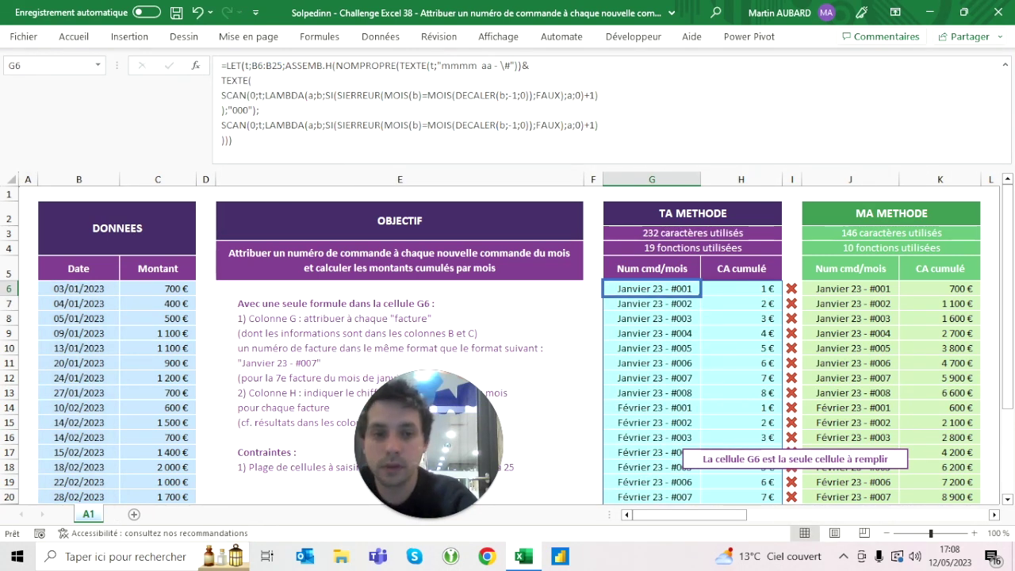
Inspect the cumulative SCAN line and its month test, leaving the formula unchanged
{"action": "left_click", "coordinate": [223, 124]}
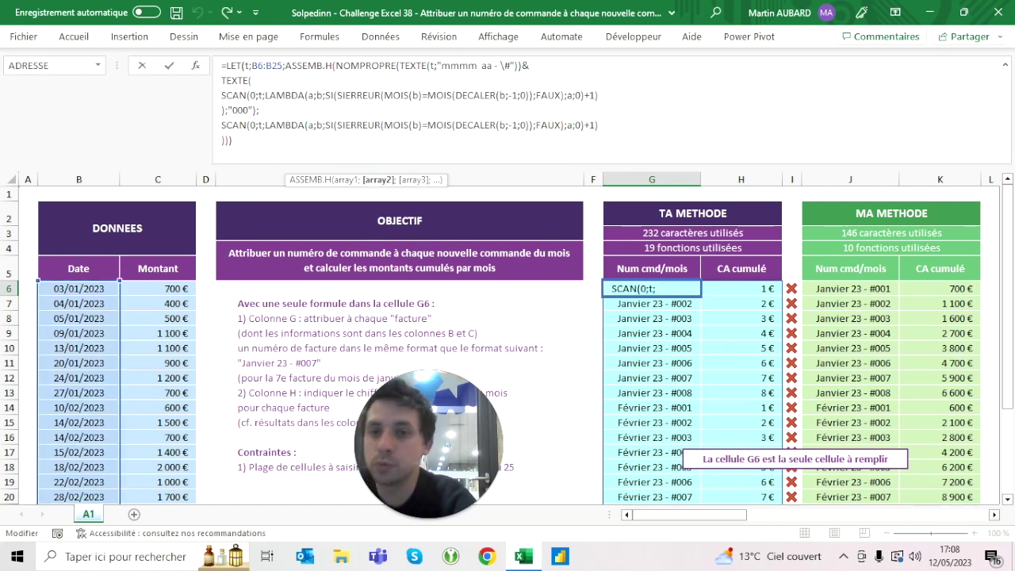
{"action": "key", "text": "shift+End"}
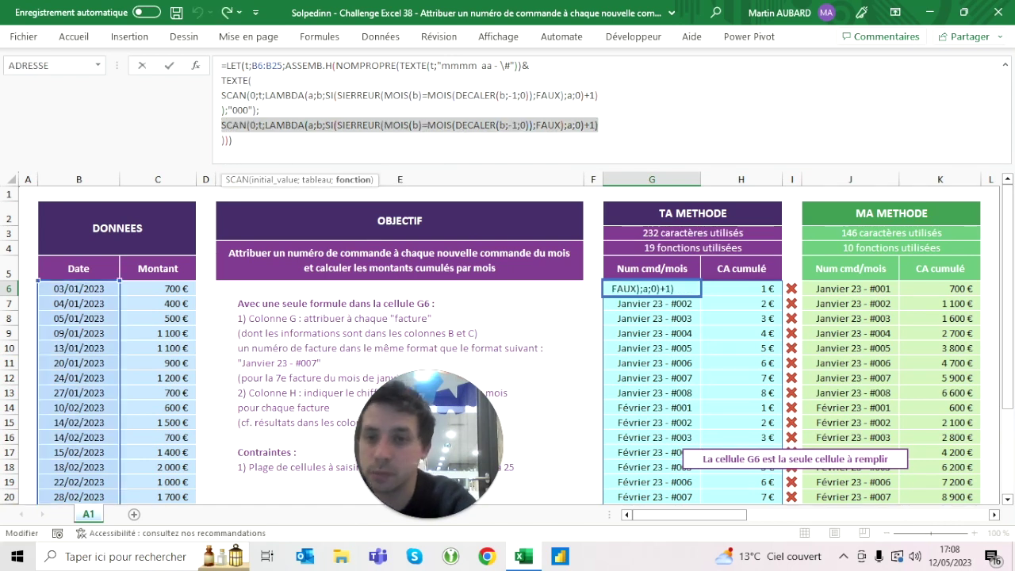
{"action": "key", "text": "Escape"}
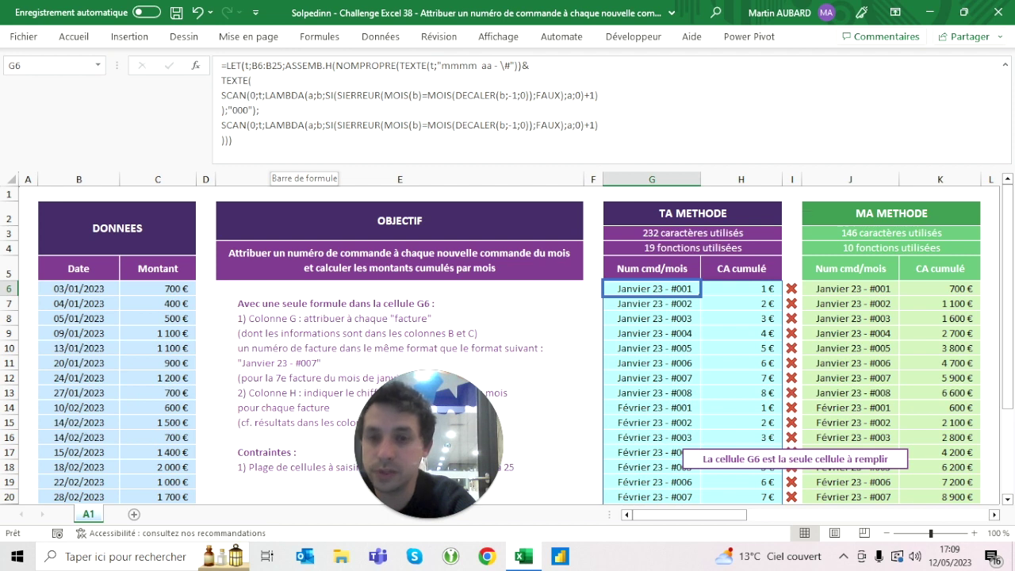
{"action": "left_click", "coordinate": [269, 125]}
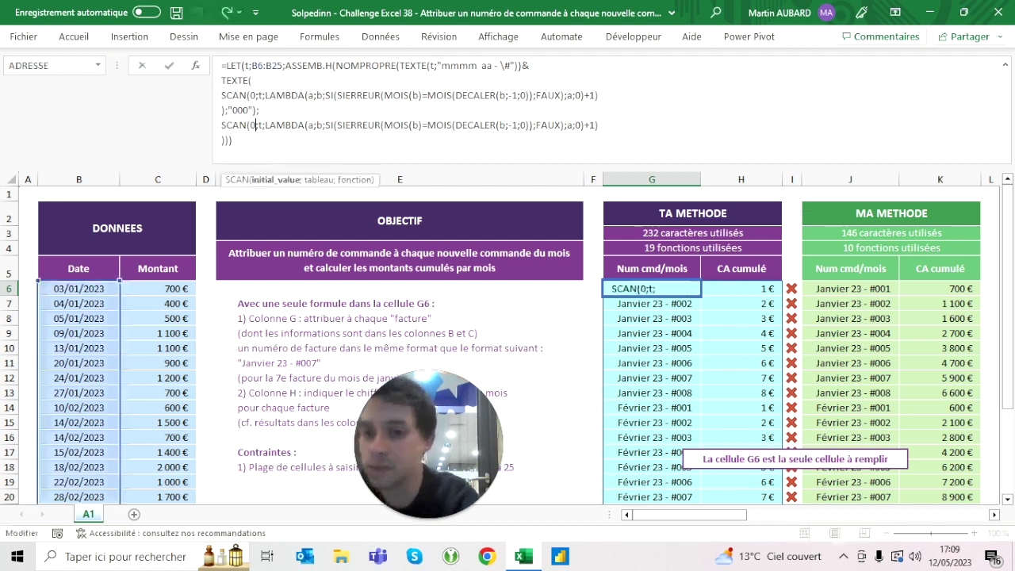
{"action": "key", "text": "Escape"}
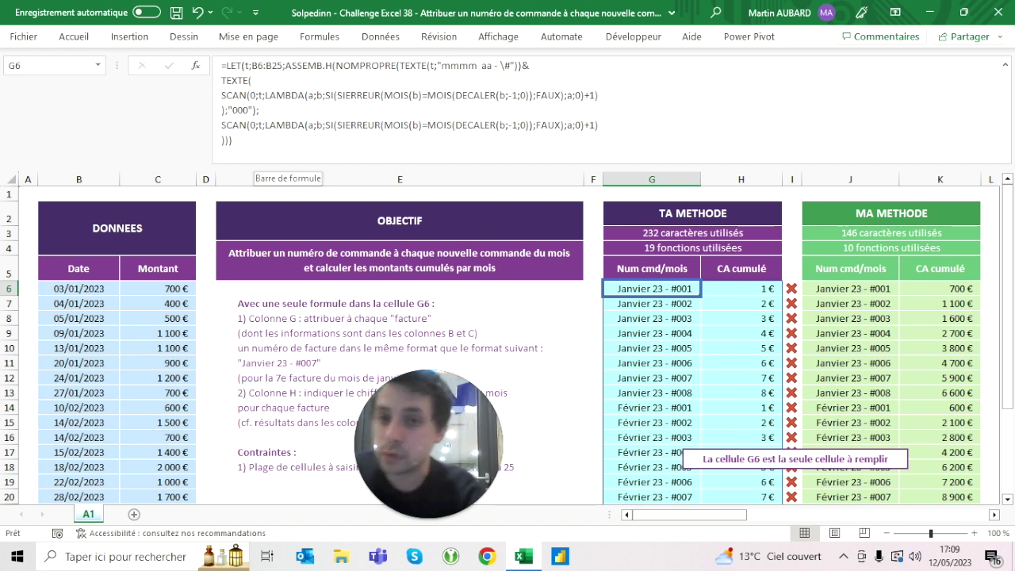
{"action": "left_click", "coordinate": [252, 159]}
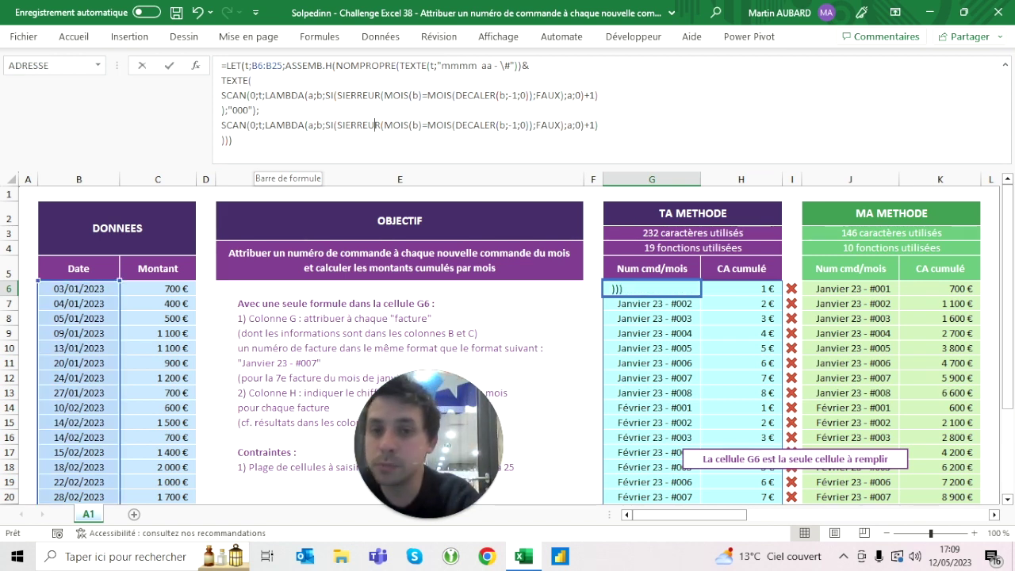
{"action": "left_click", "coordinate": [376, 125]}
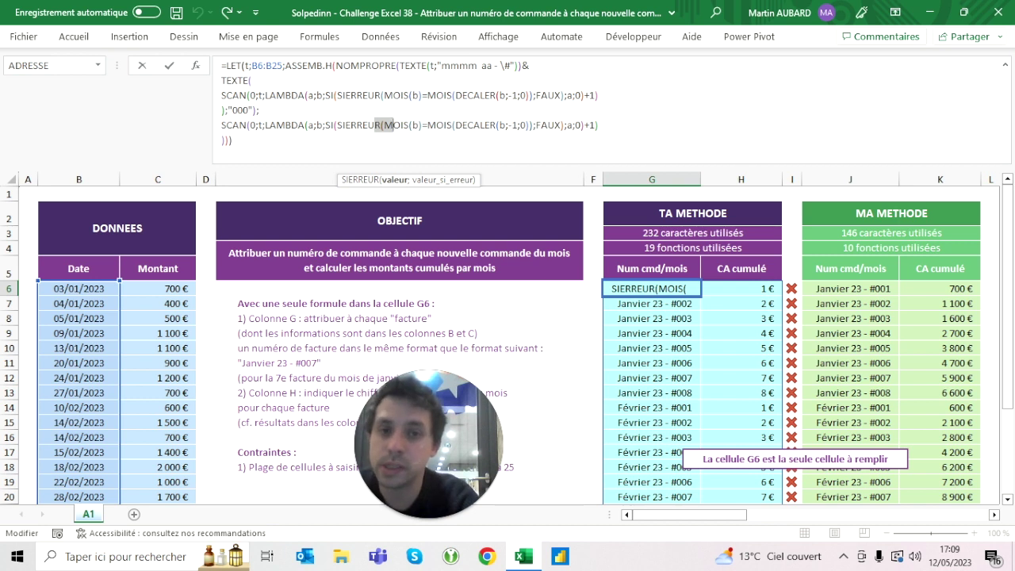
{"action": "left_click", "coordinate": [571, 126]}
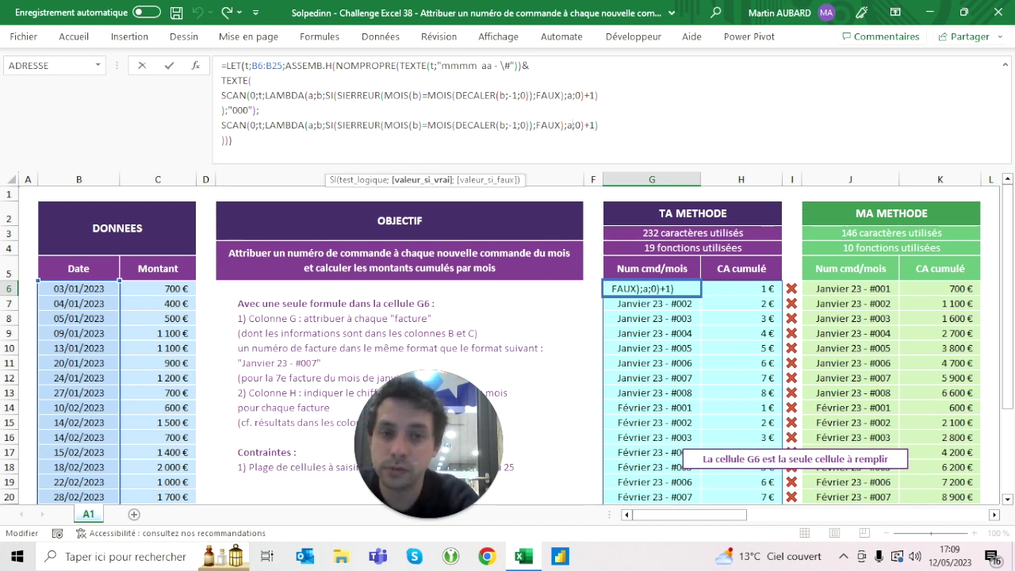
{"action": "key", "text": "ctrl+Return"}
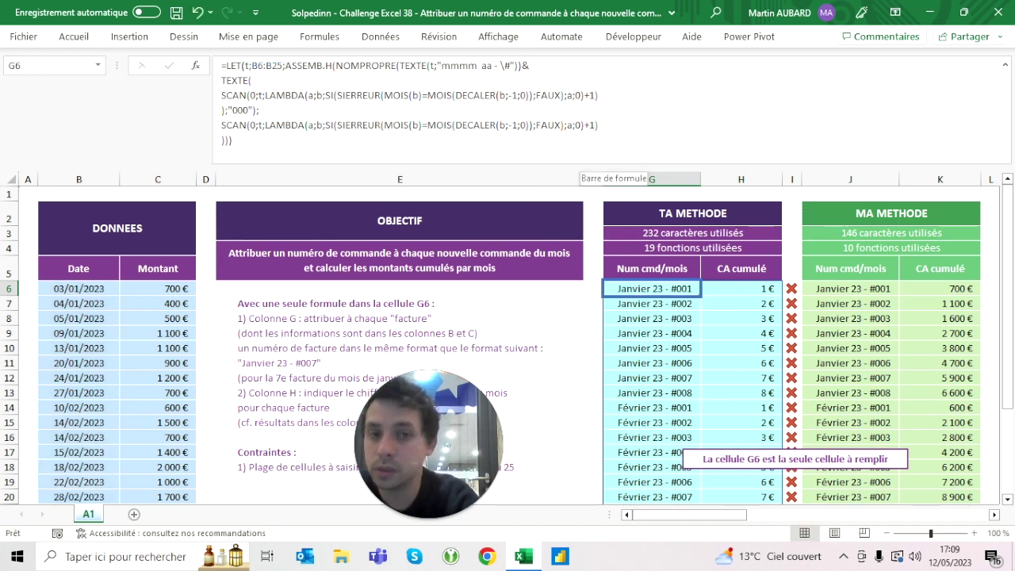
{"action": "left_click", "coordinate": [568, 126]}
Replace the 1 after a;0)+ in the cumulative SCAN with DECALER(b;;-1)
{"action": "left_click", "coordinate": [597, 125]}
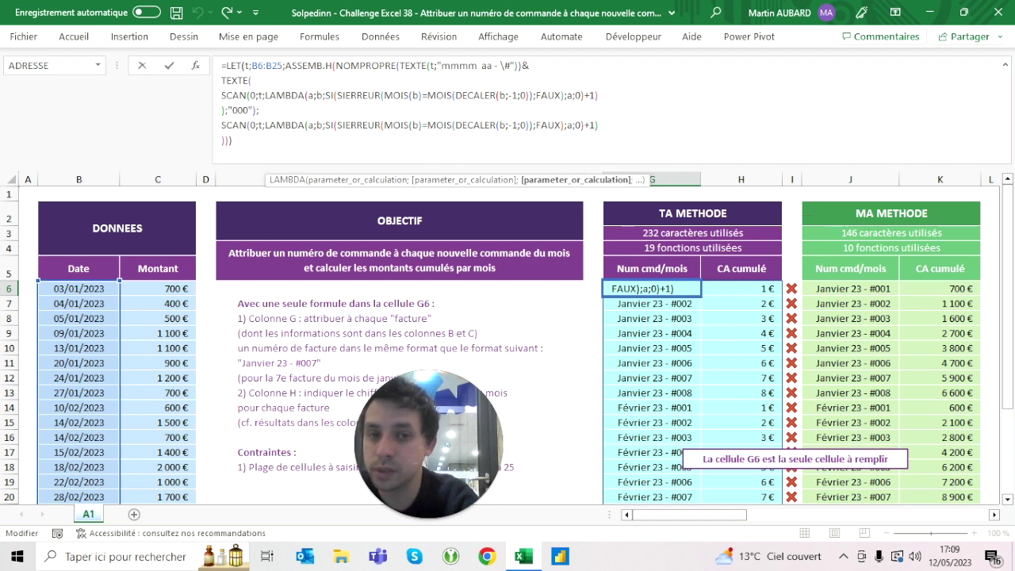
{"action": "key", "text": "BackSpace"}
{"action": "type", "text": "decaler("}
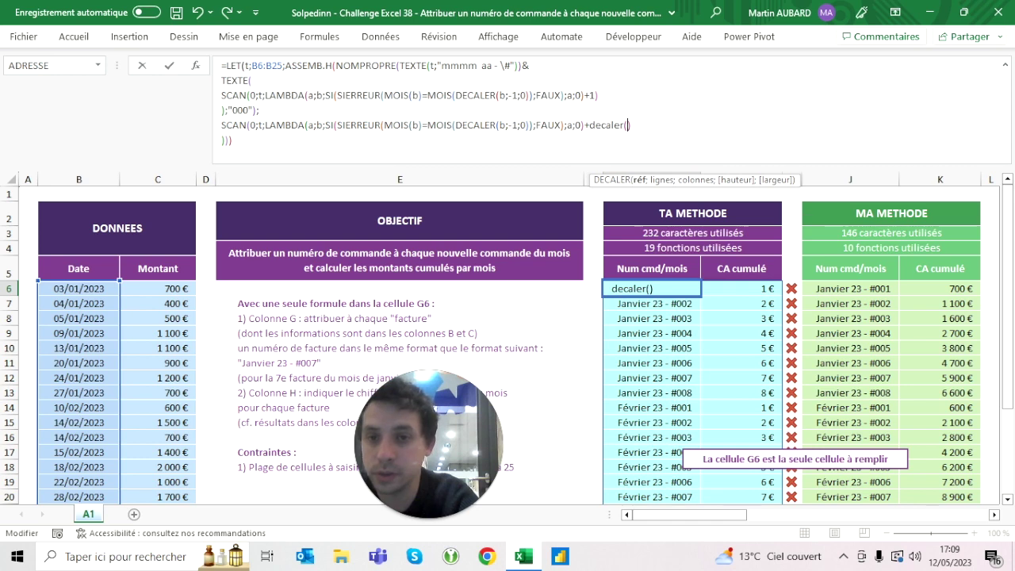
{"action": "type", "text": "b;"}
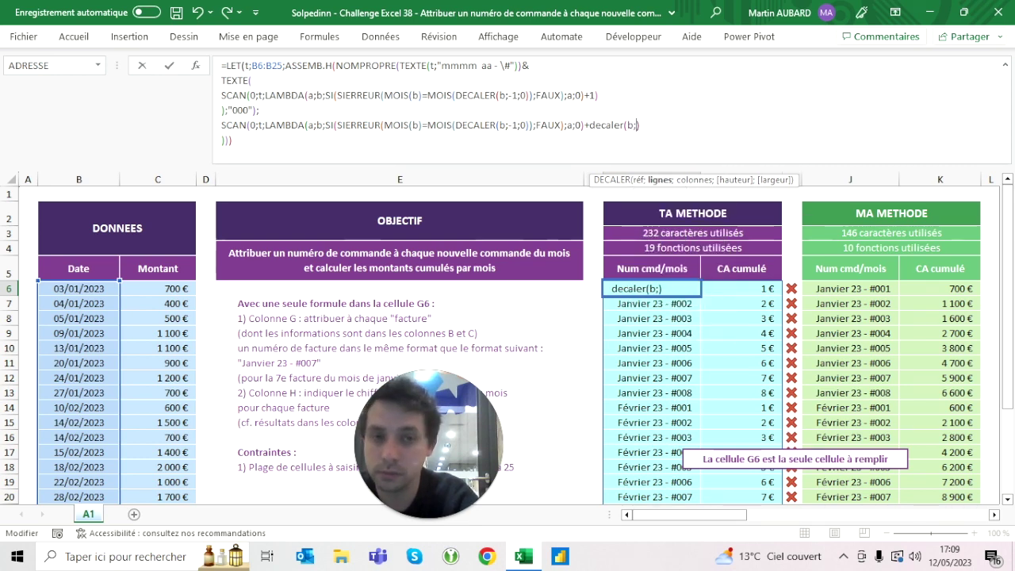
{"action": "type", "text": ";-"}
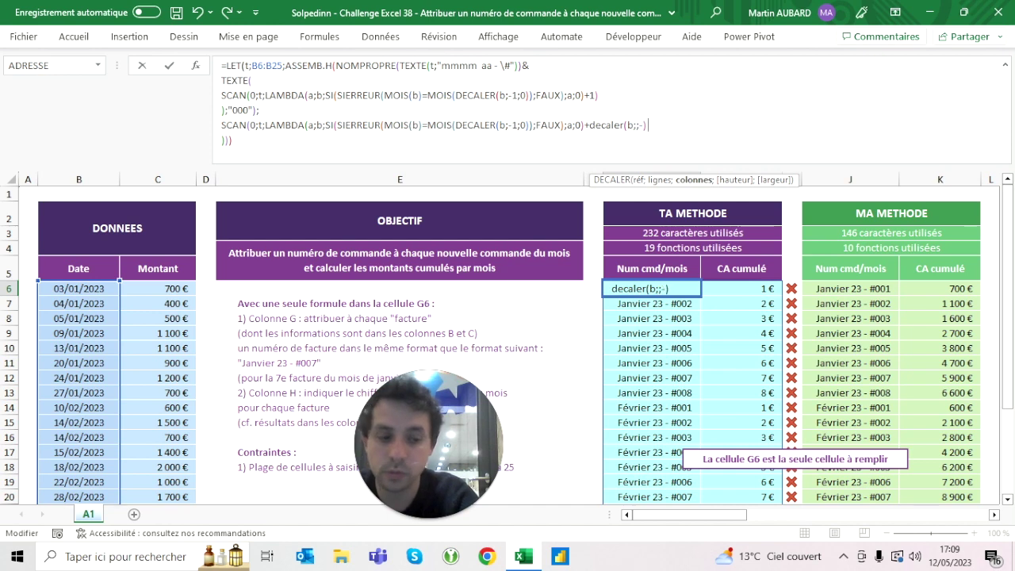
{"action": "type", "text": "1)"}
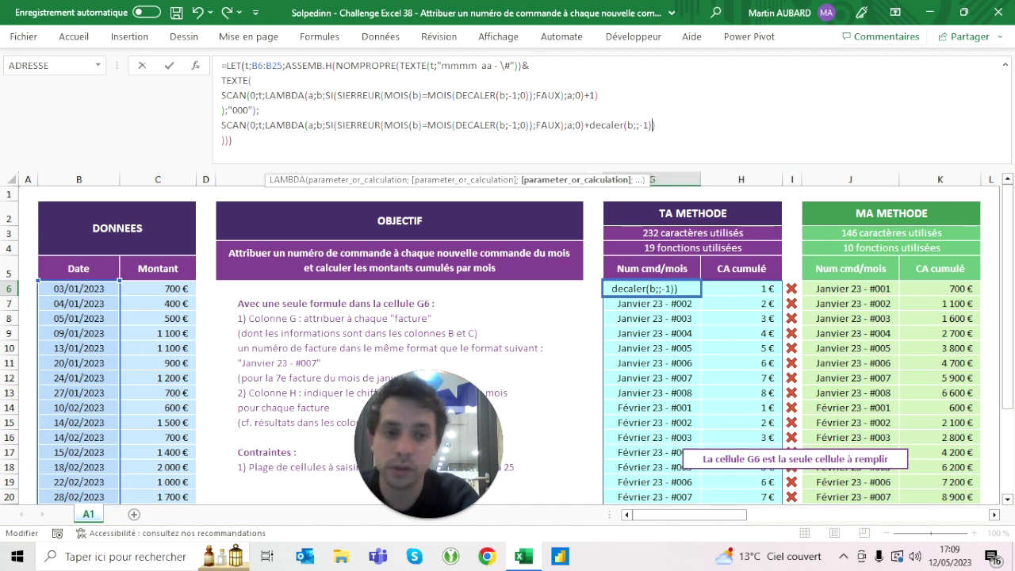
{"action": "key", "text": "ctrl+Return"}
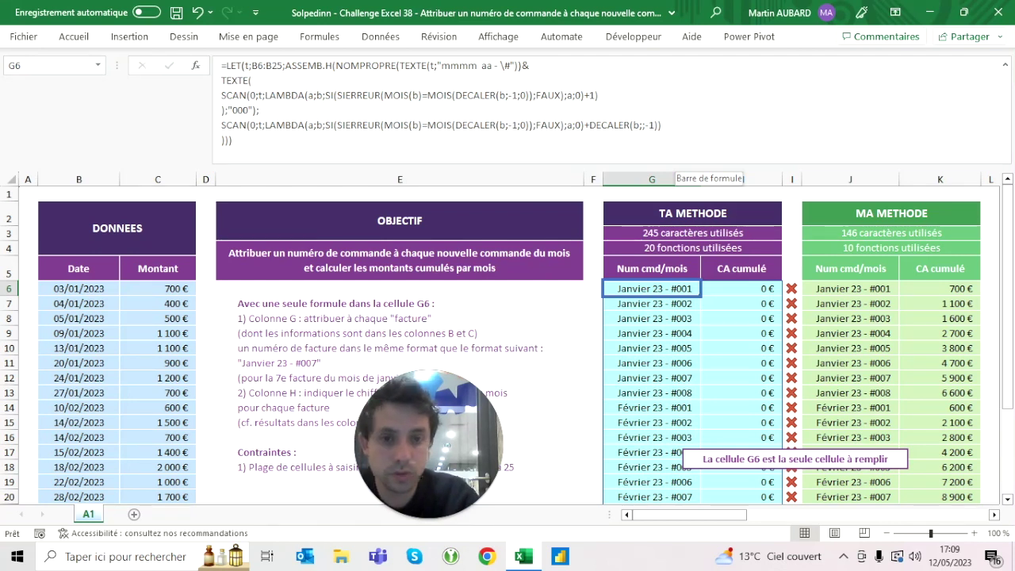
Toggle Undo and Redo twice to compare results with and without the DECALER term
{"action": "left_click", "coordinate": [198, 13]}
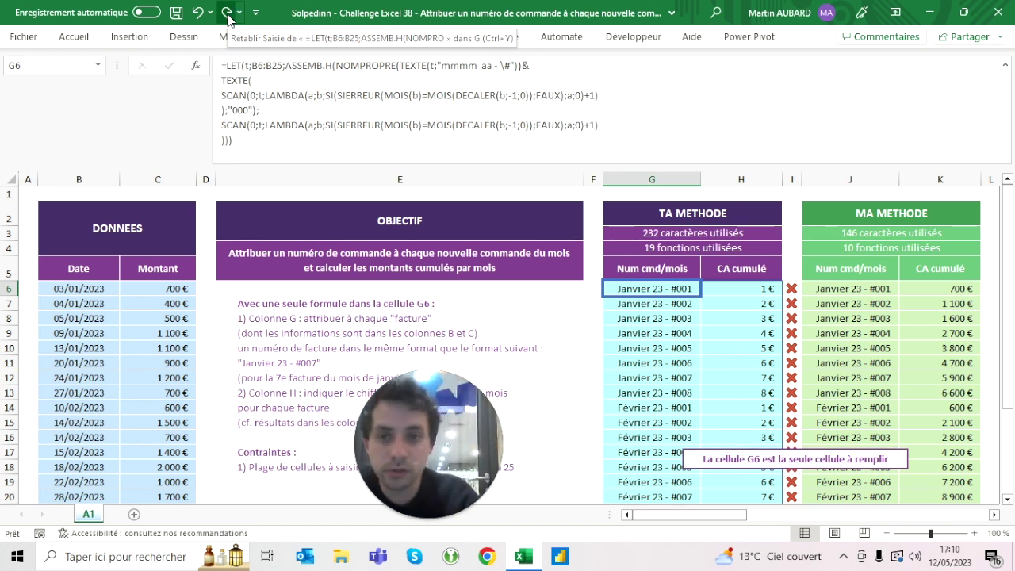
{"action": "left_click", "coordinate": [227, 13]}
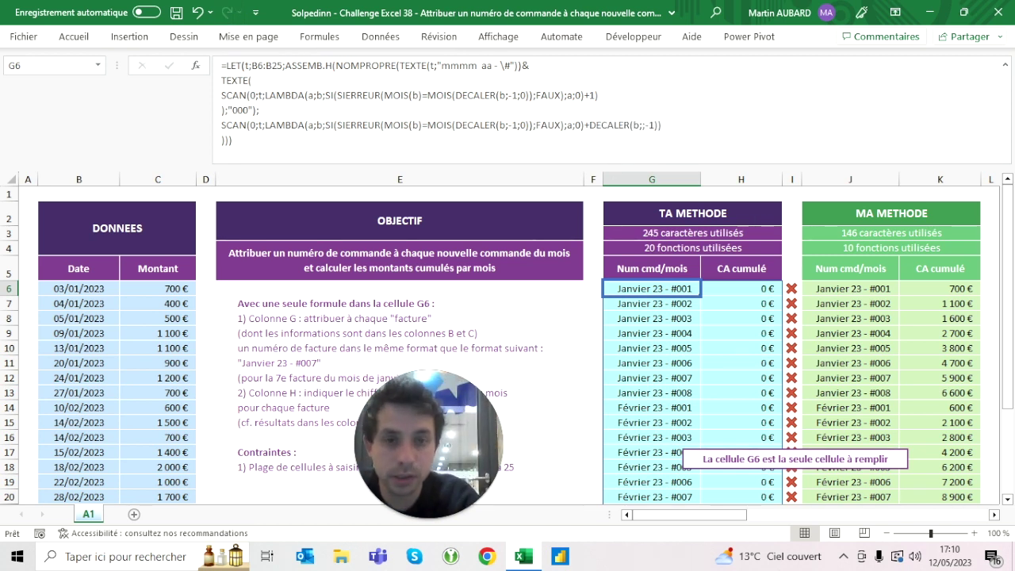
{"action": "left_click", "coordinate": [198, 13]}
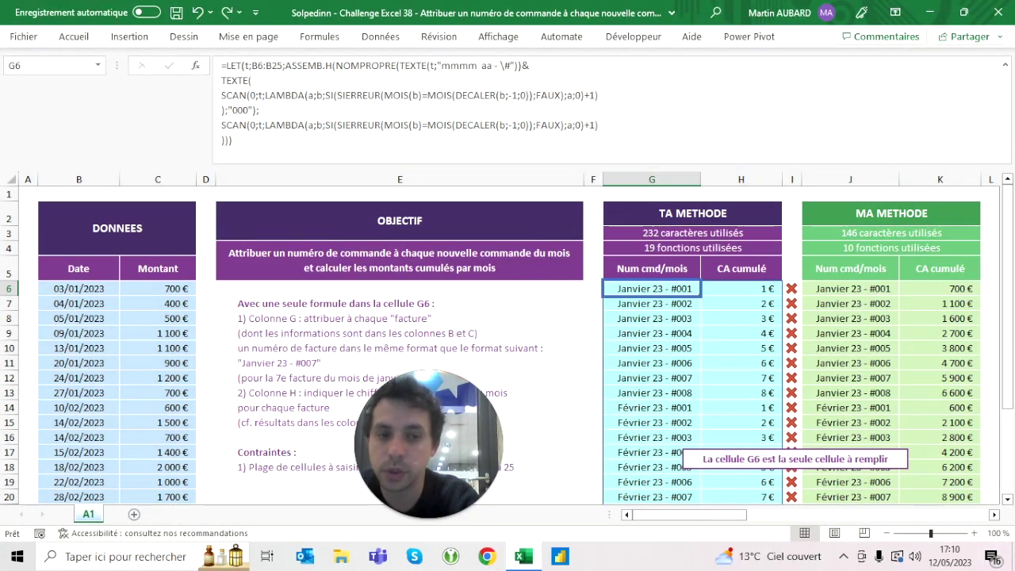
{"action": "left_click", "coordinate": [227, 12]}
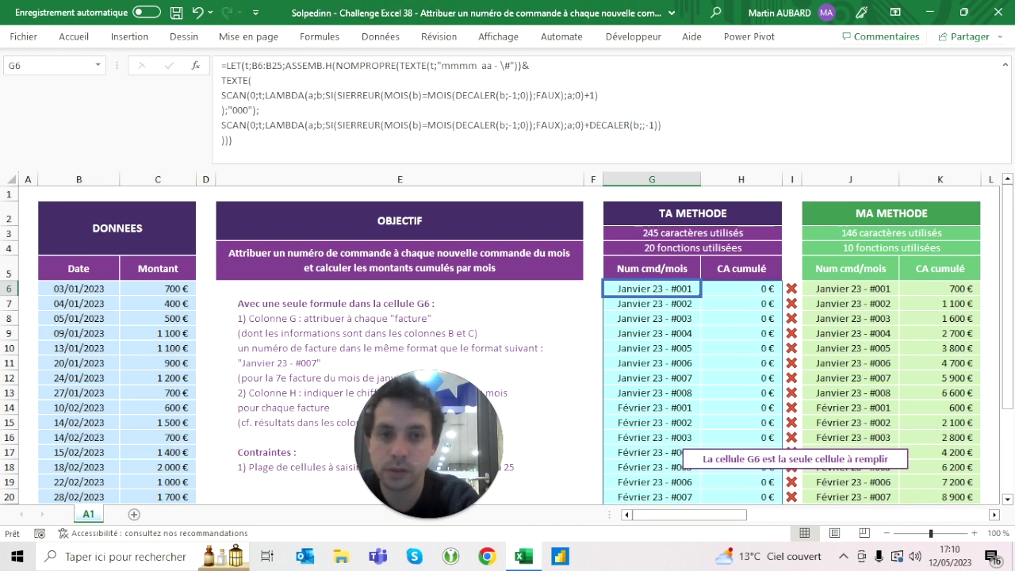
Change the offset to DECALER(b;;1) so column H shows correct cumulative revenue
{"action": "left_click", "coordinate": [658, 125]}
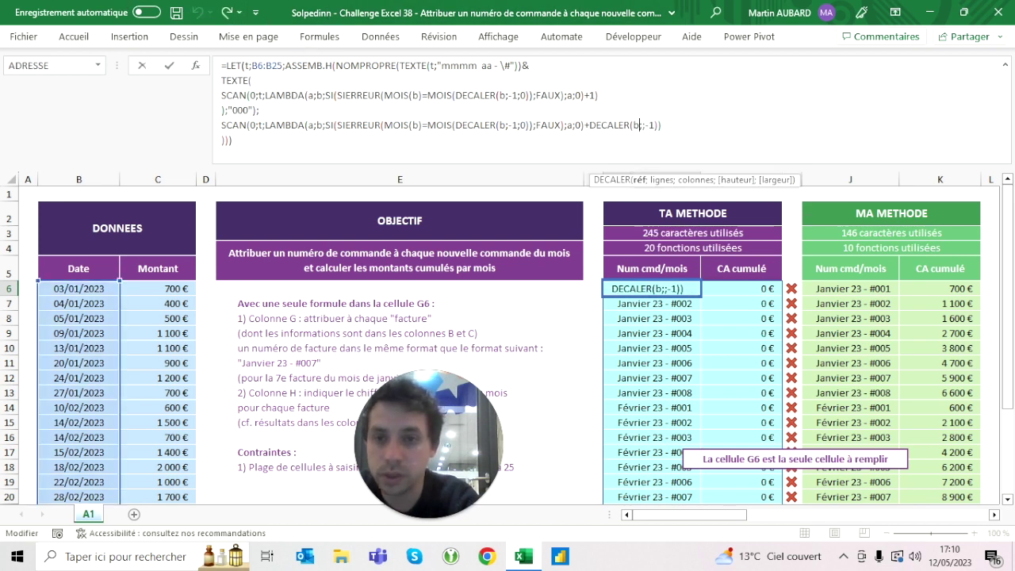
{"action": "left_click", "coordinate": [318, 125]}
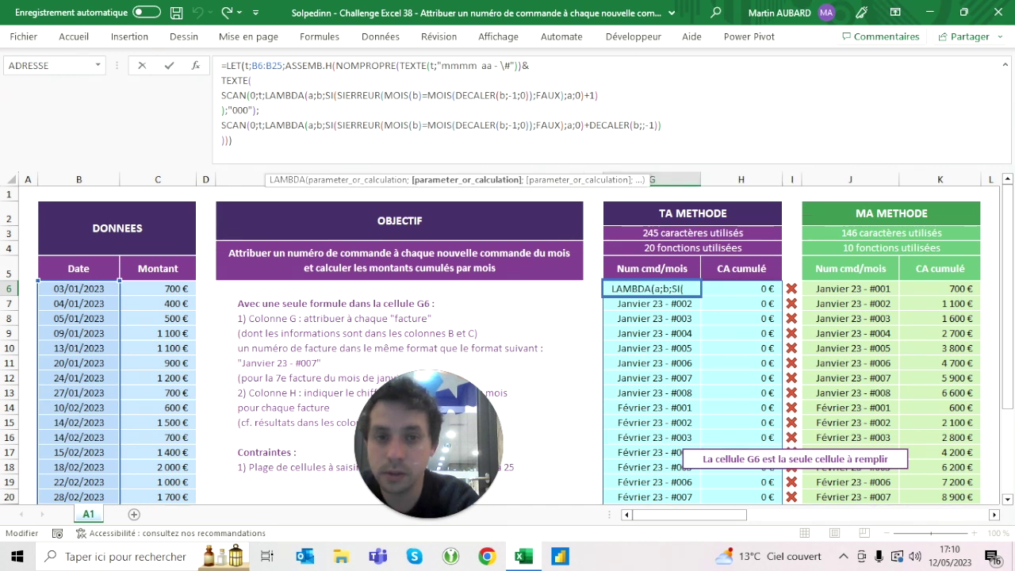
{"action": "left_click", "coordinate": [640, 125]}
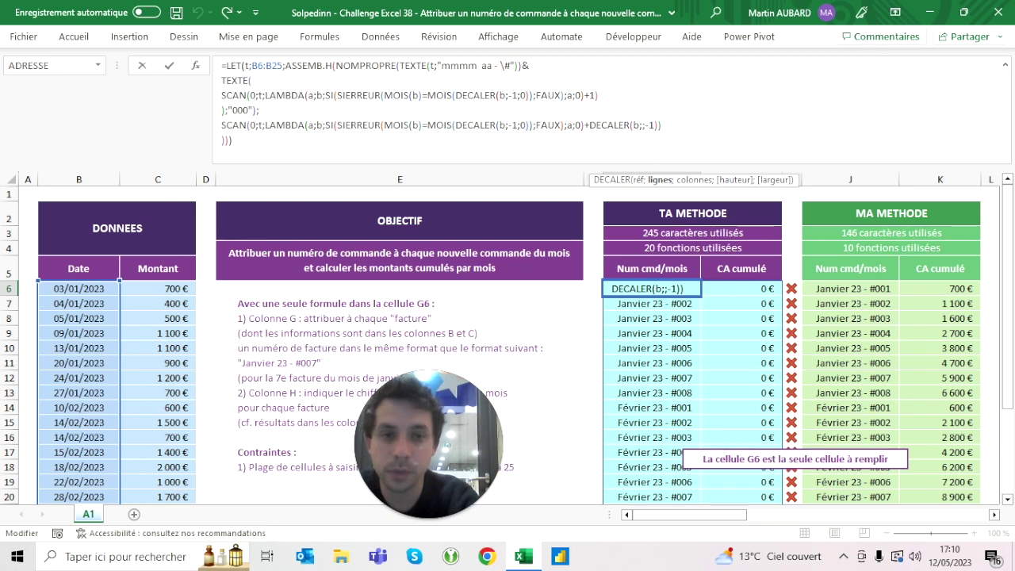
{"action": "key", "text": "Delete"}
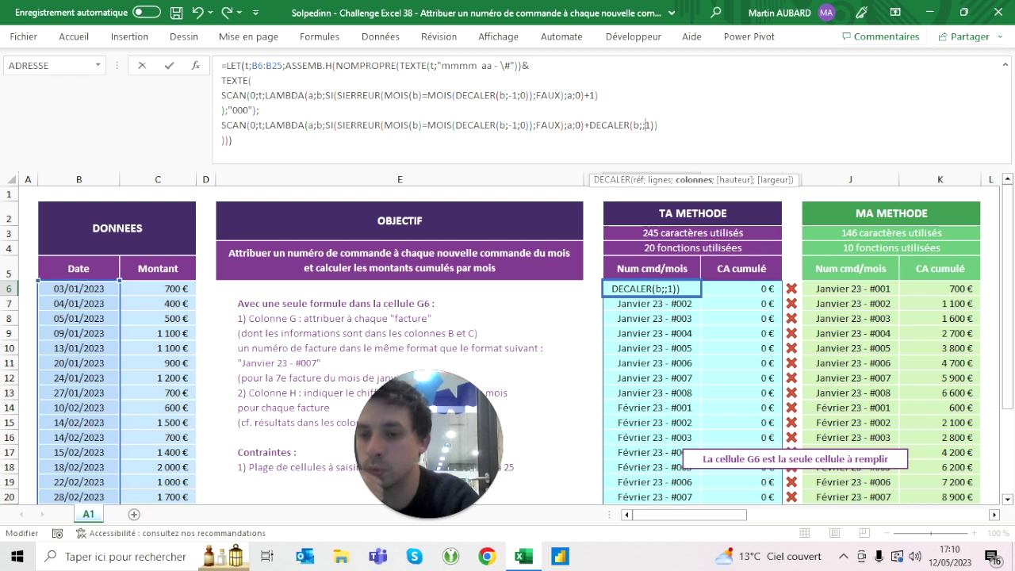
{"action": "key", "text": "Return"}
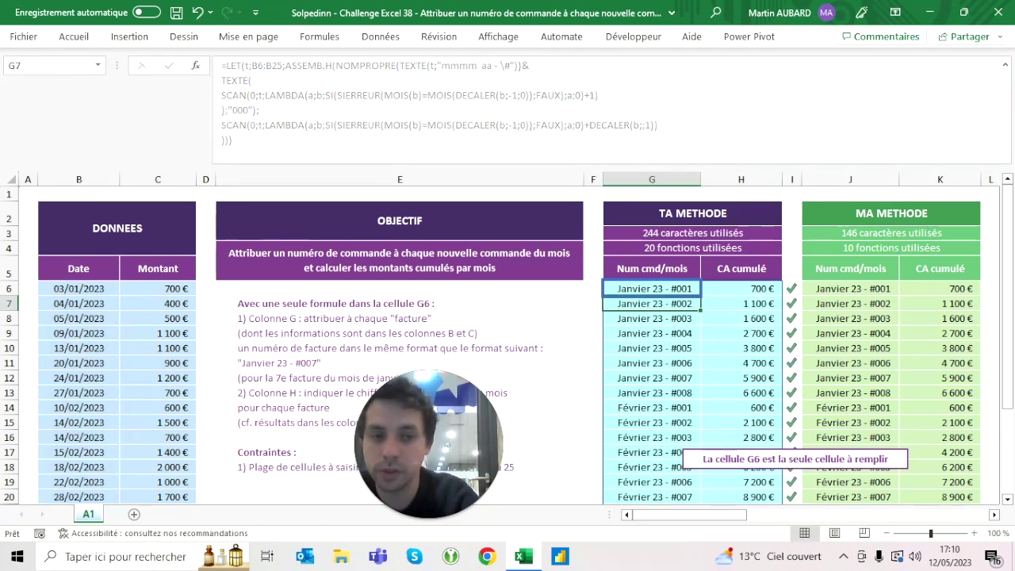
{"action": "left_click", "coordinate": [79, 363]}
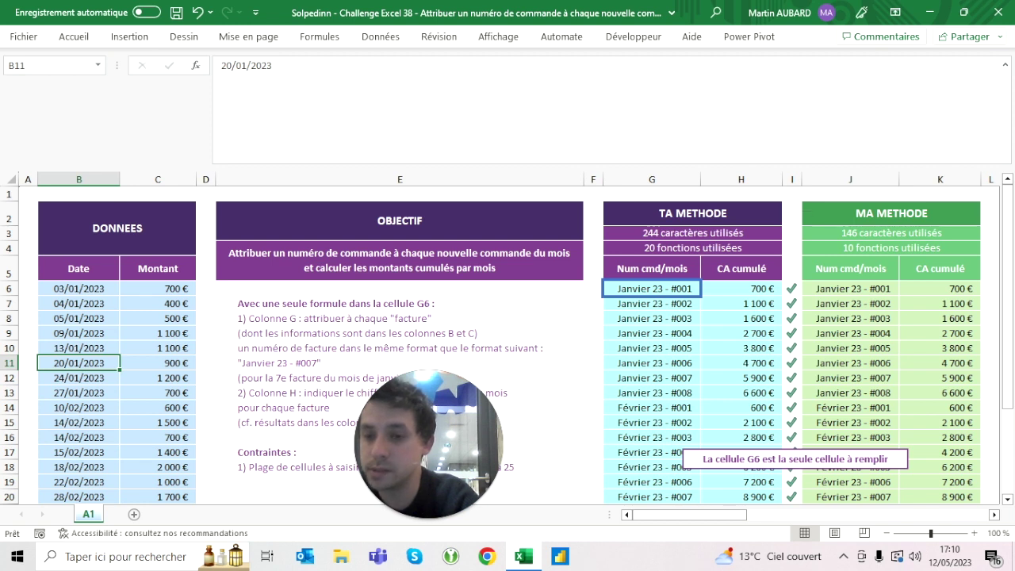
{"action": "left_click", "coordinate": [78, 348]}
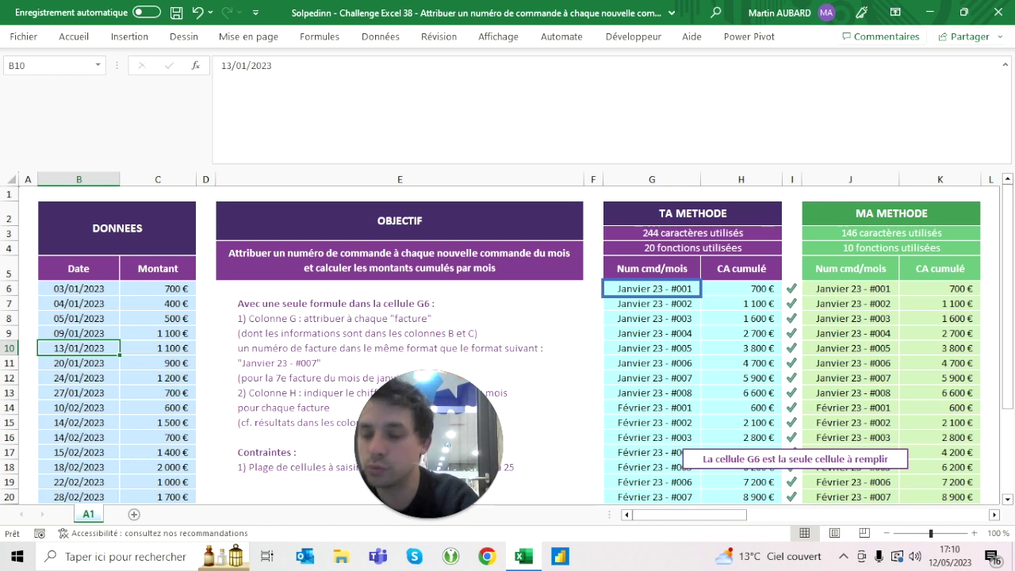
{"action": "left_click", "coordinate": [78, 362]}
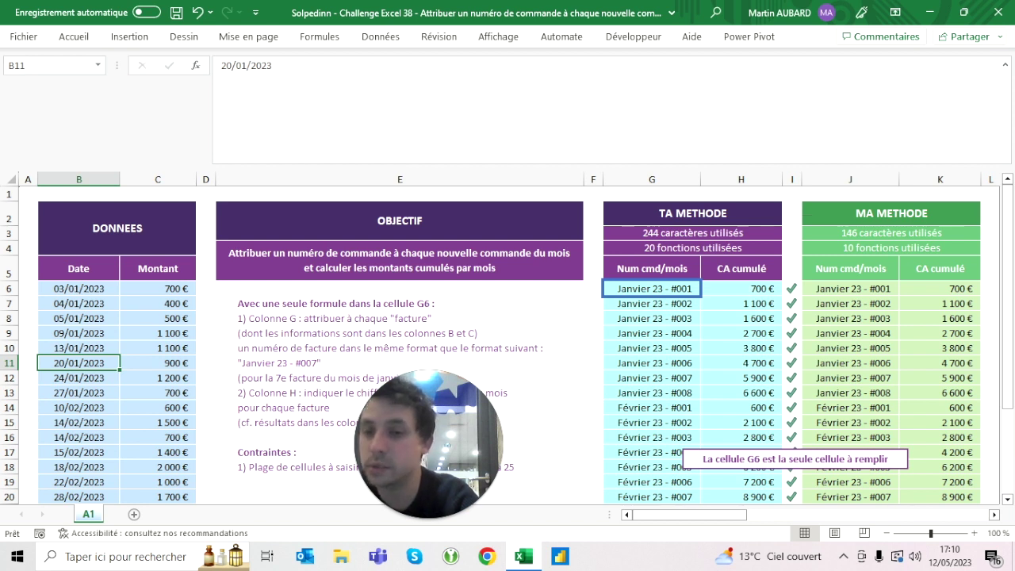
{"action": "left_click", "coordinate": [157, 362]}
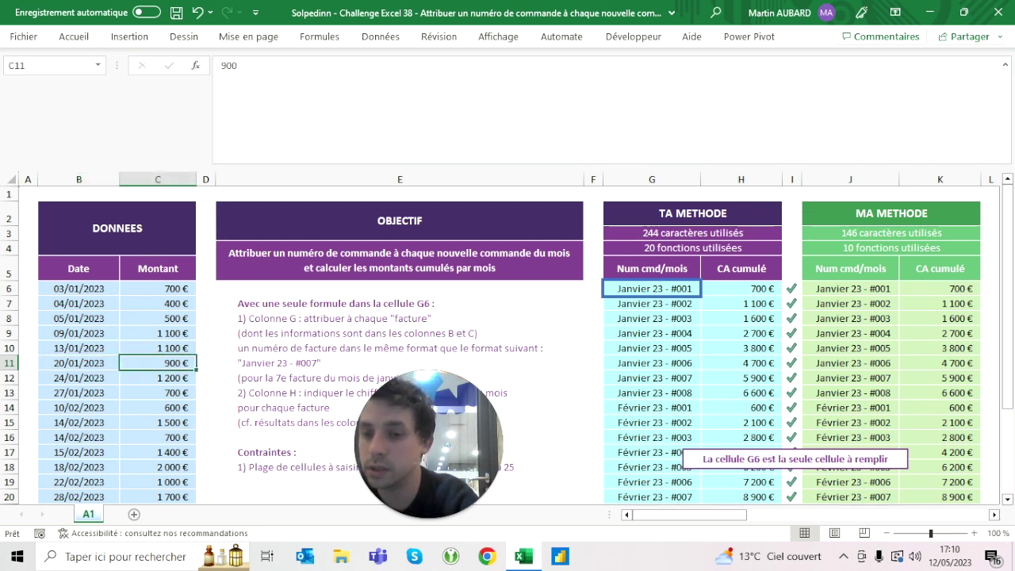
{"action": "left_click", "coordinate": [79, 362]}
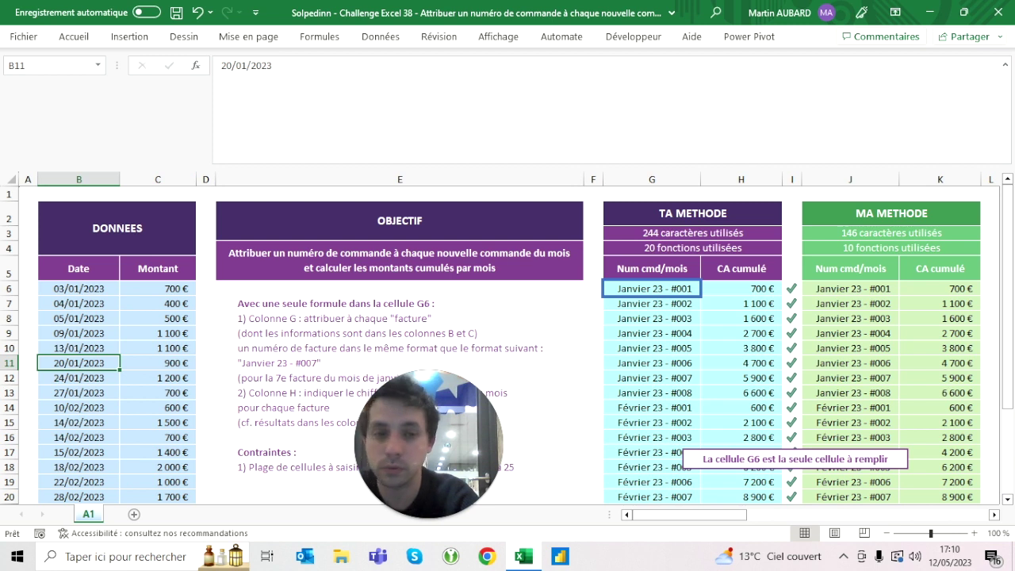
{"action": "left_click", "coordinate": [652, 268]}
{"action": "key", "text": "Down"}
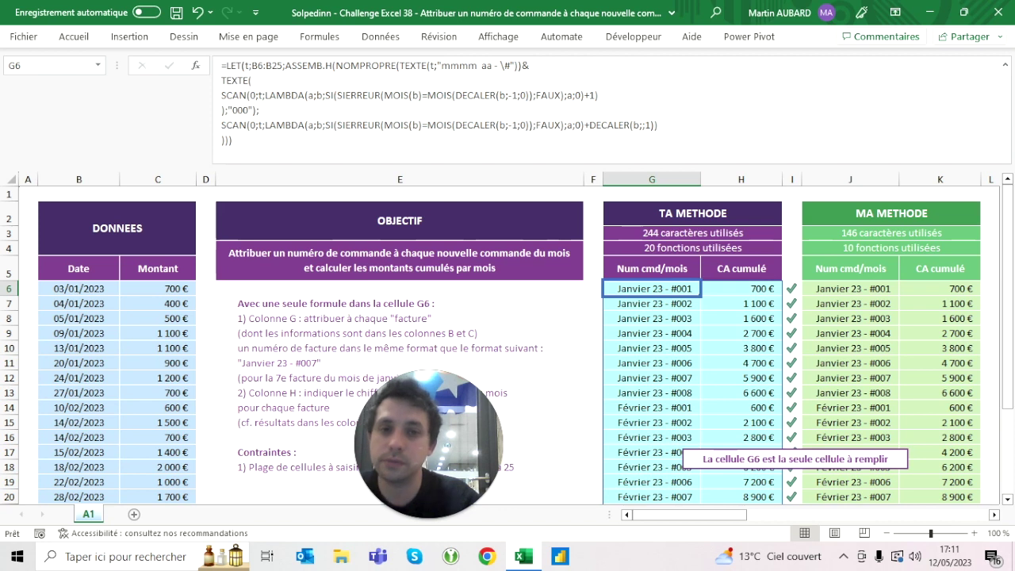
Remove the line breaks between the TEXTE(, SCAN and closing-bracket lines, leaving 239 characters
{"action": "key", "text": "F2"}
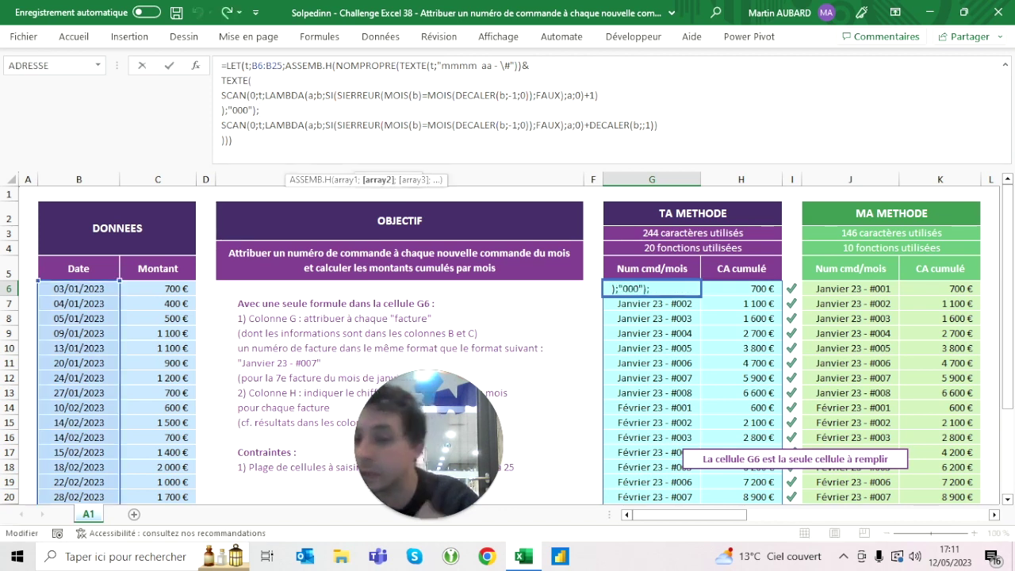
{"action": "key", "text": "Right"}
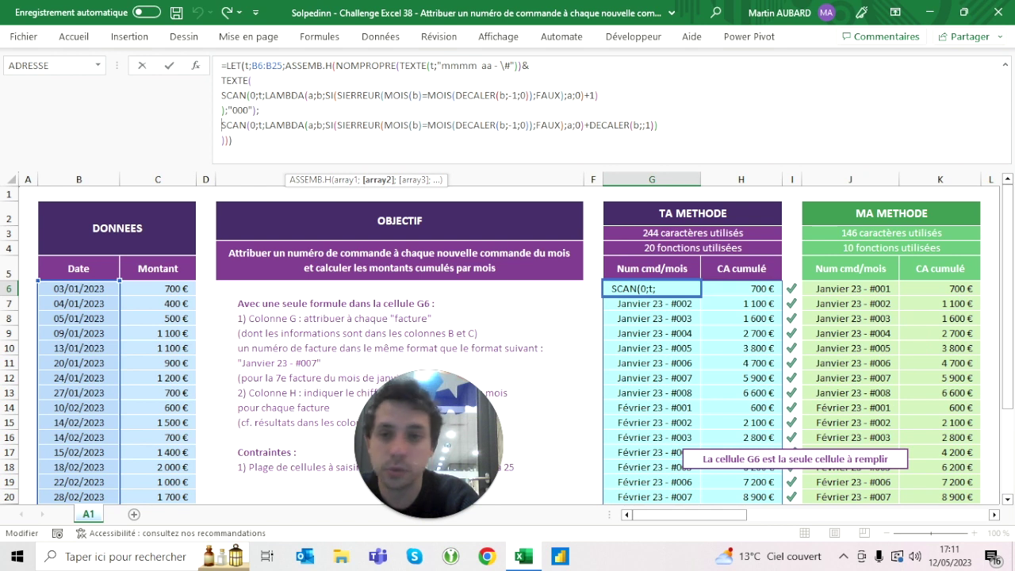
{"action": "key", "text": "BackSpace"}
{"action": "key", "text": "Down"}
{"action": "key", "text": "BackSpace"}
{"action": "key", "text": "BackSpace"}
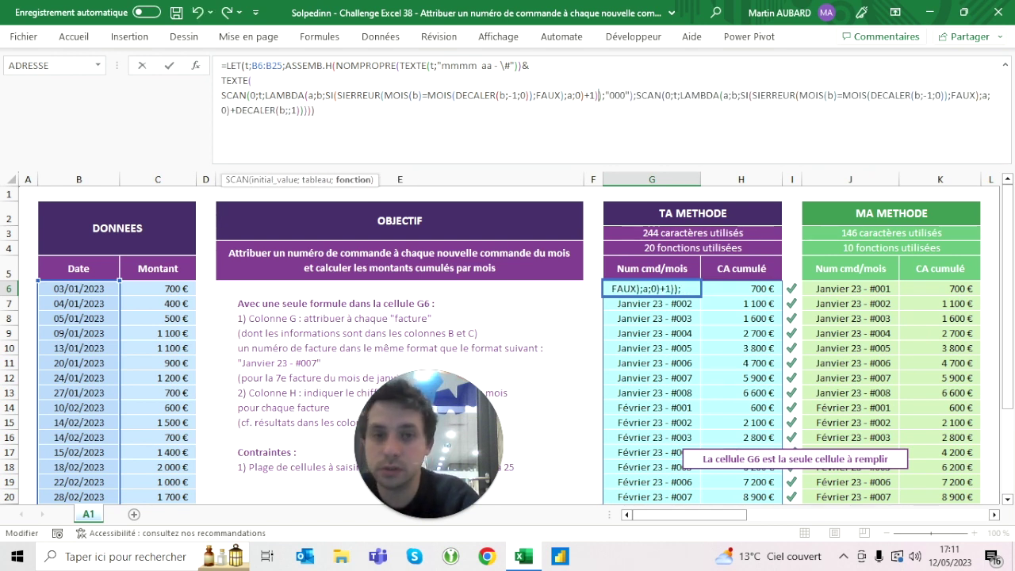
{"action": "key", "text": "Home"}
{"action": "key", "text": "BackSpace"}
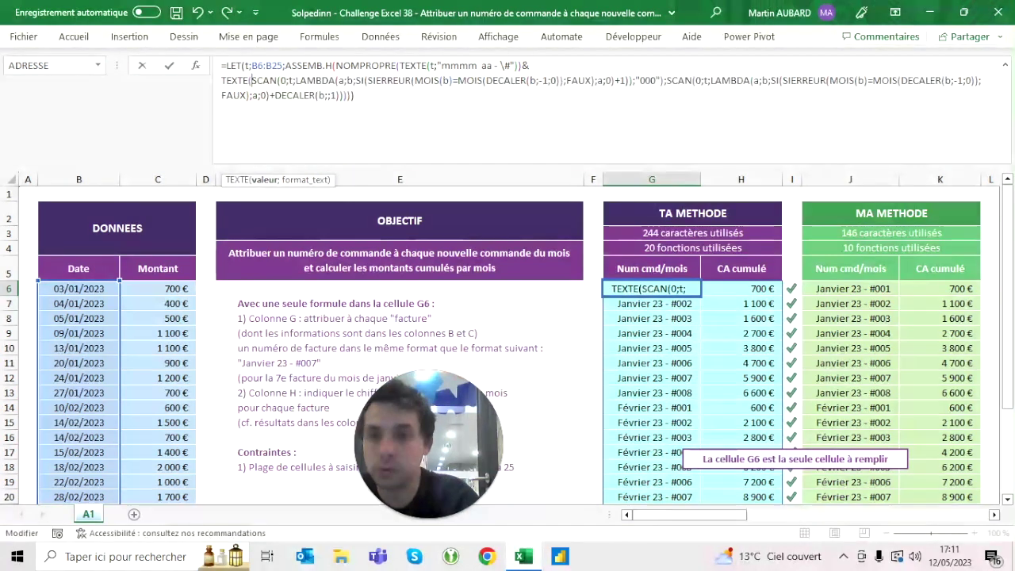
{"action": "key", "text": "BackSpace"}
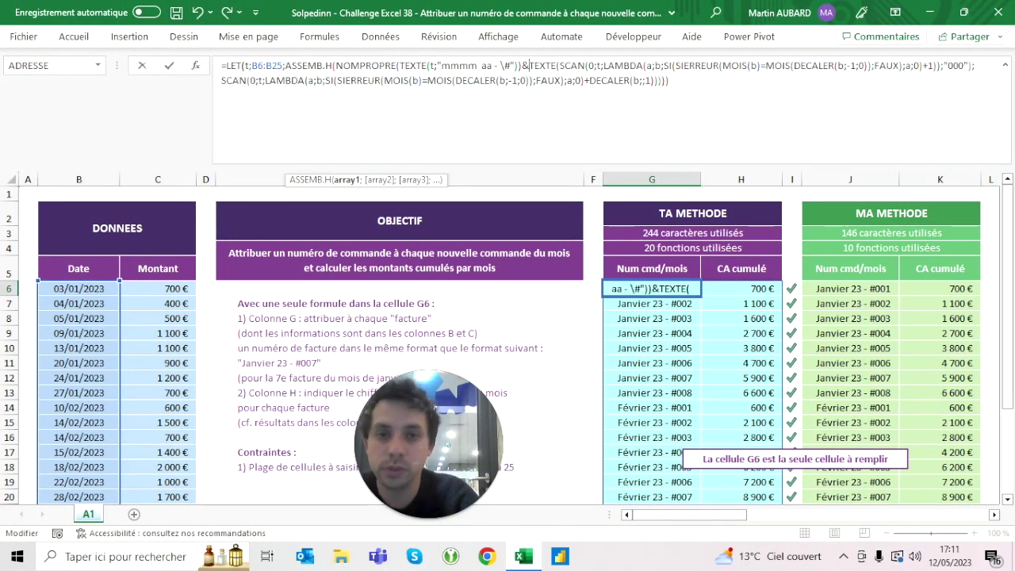
{"action": "key", "text": "ctrl+Return"}
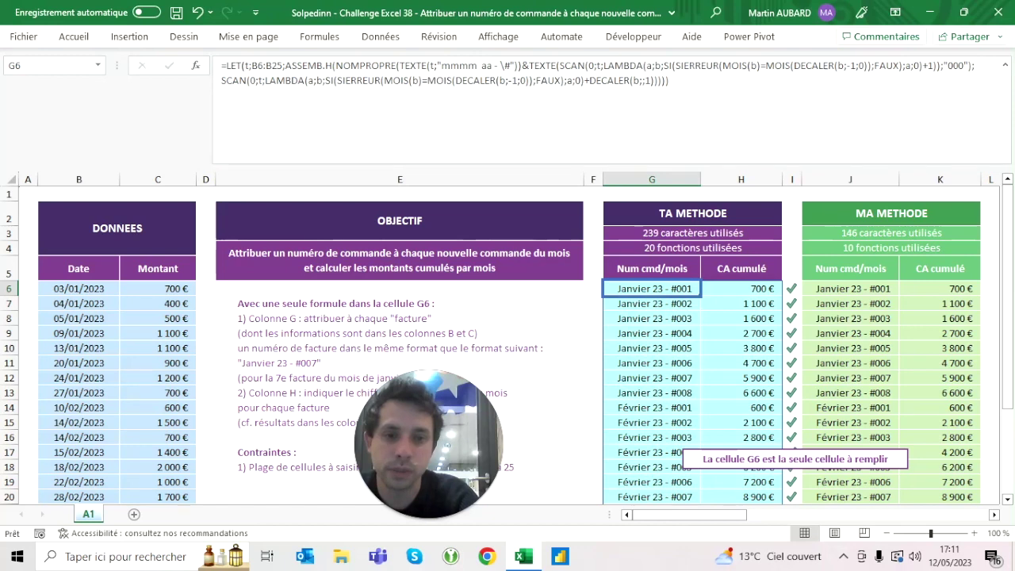
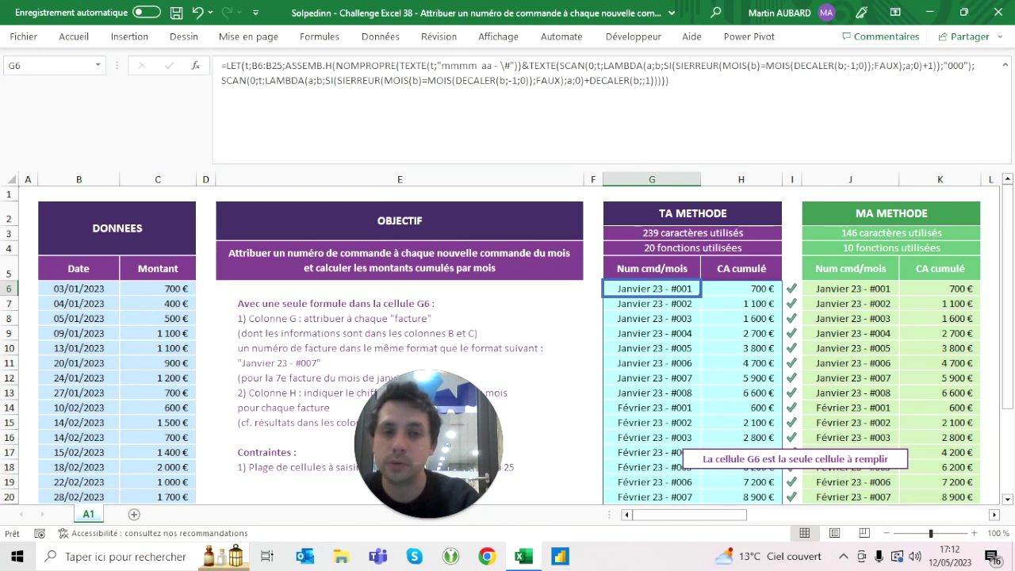
Check the G3 and G4 counter formulas, then collapse the formula bar to one line
{"action": "left_click", "coordinate": [692, 232]}
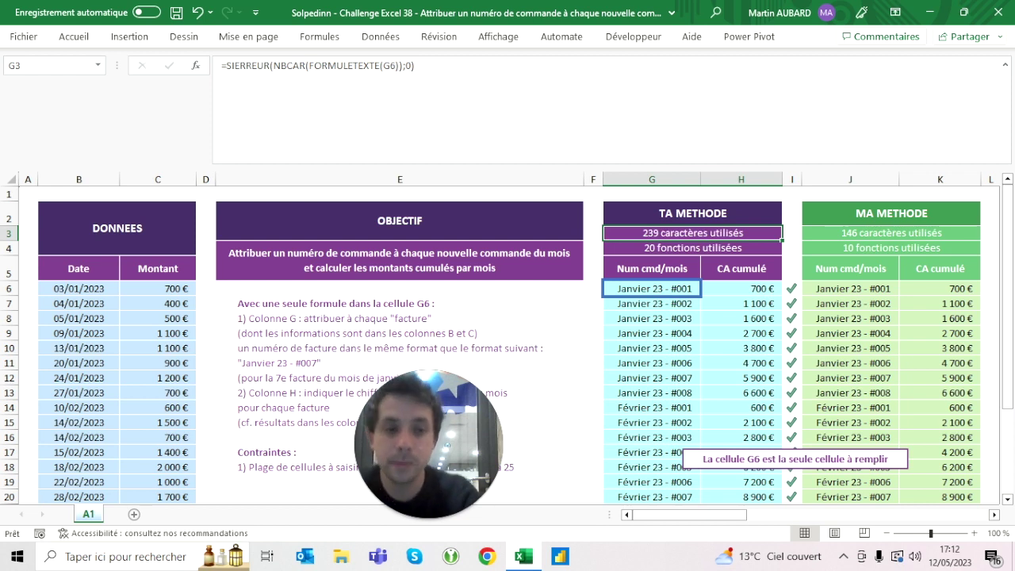
{"action": "left_click", "coordinate": [692, 248]}
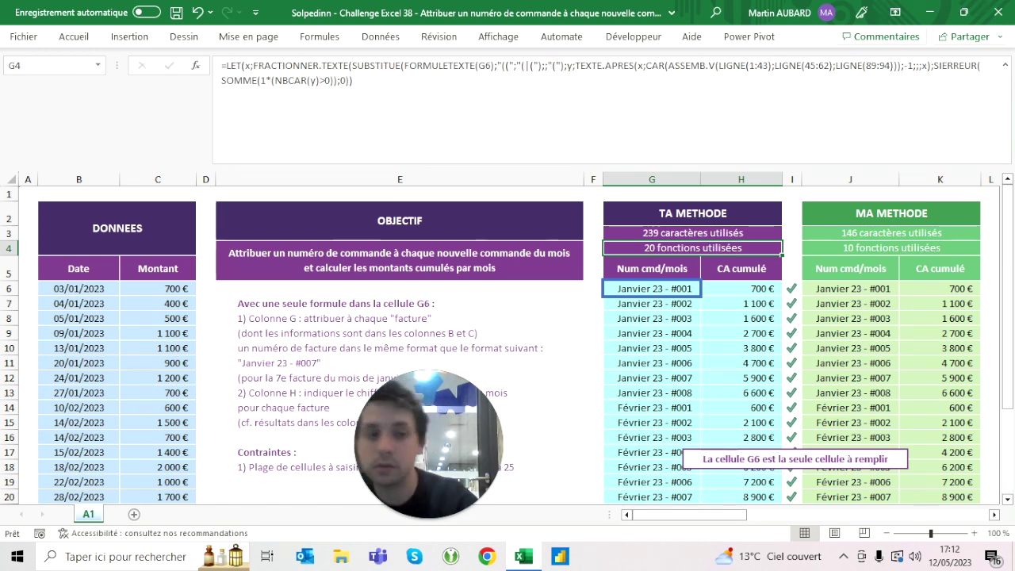
{"action": "mouse_move", "coordinate": [652, 165]}
{"action": "left_mouse_down"}
{"action": "mouse_move", "coordinate": [652, 76]}
{"action": "mouse_move", "coordinate": [645, 94]}
{"action": "left_mouse_up"}
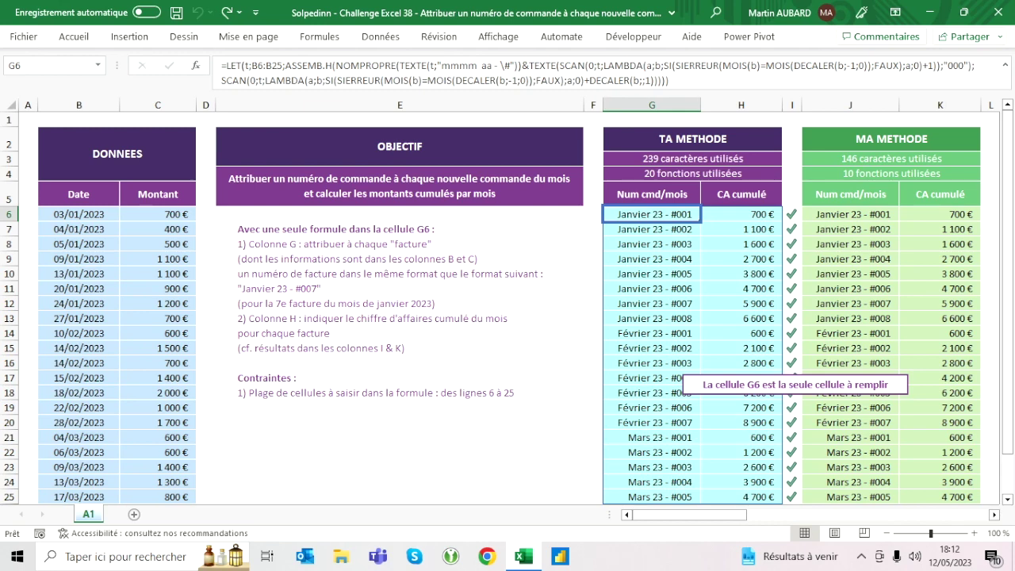
Delete the old formula from cell G6
{"action": "left_click", "coordinate": [652, 193]}
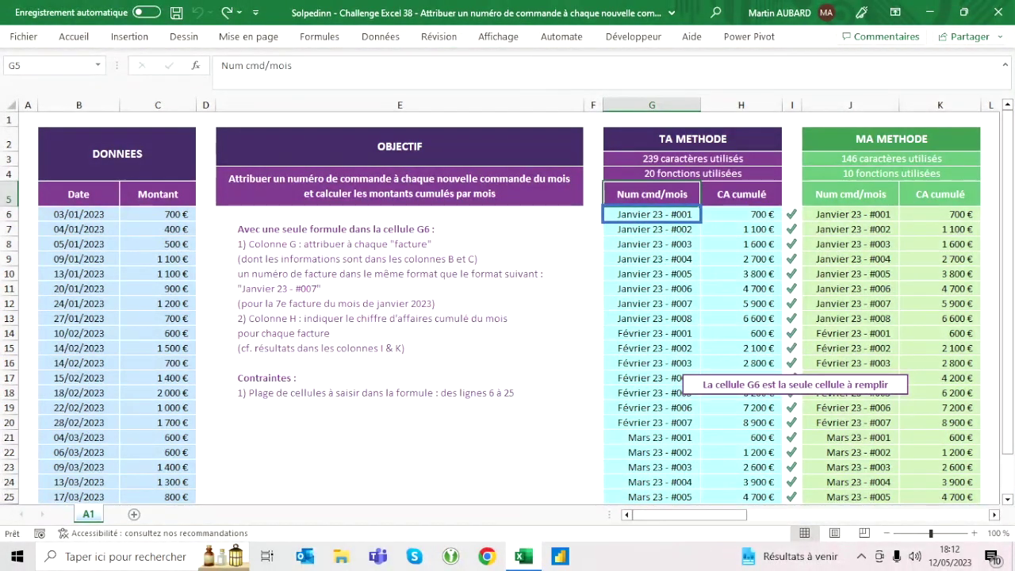
{"action": "left_click", "coordinate": [653, 214]}
{"action": "key", "text": "Delete"}
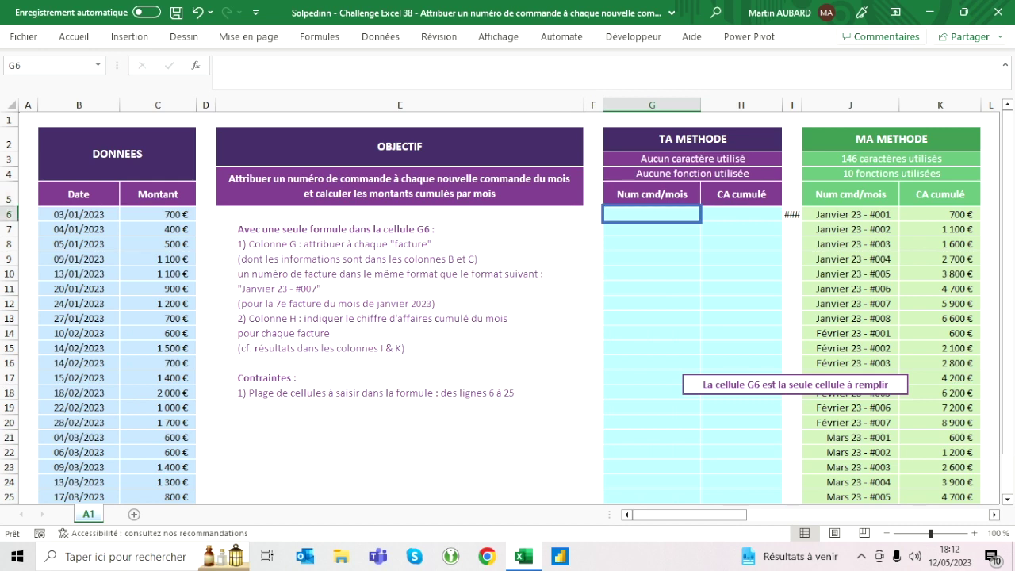
Enter a first draft =LET(d;B5:B6;d) in G6
{"action": "type", "text": "=let("}
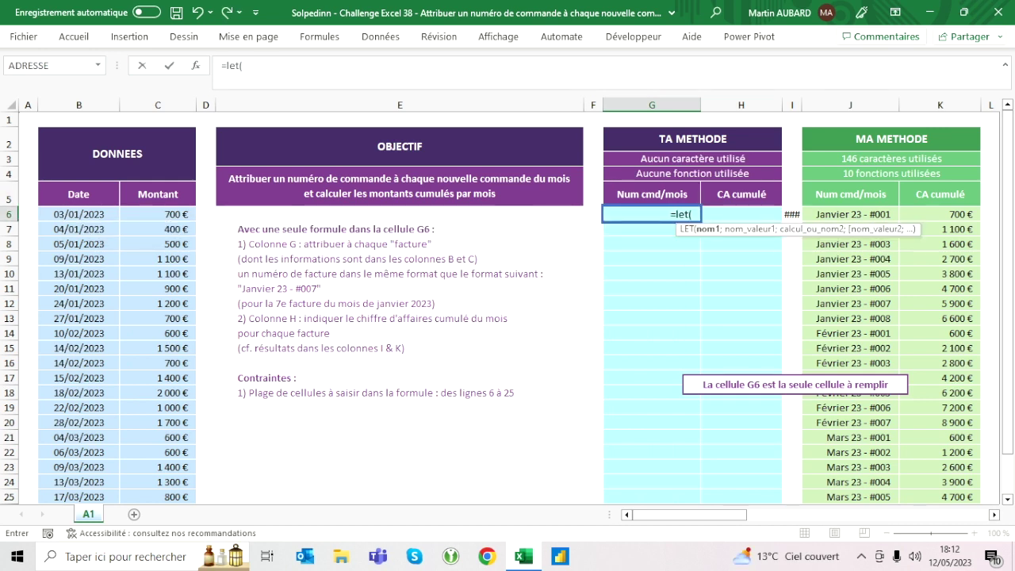
{"action": "type", "text": "d;"}
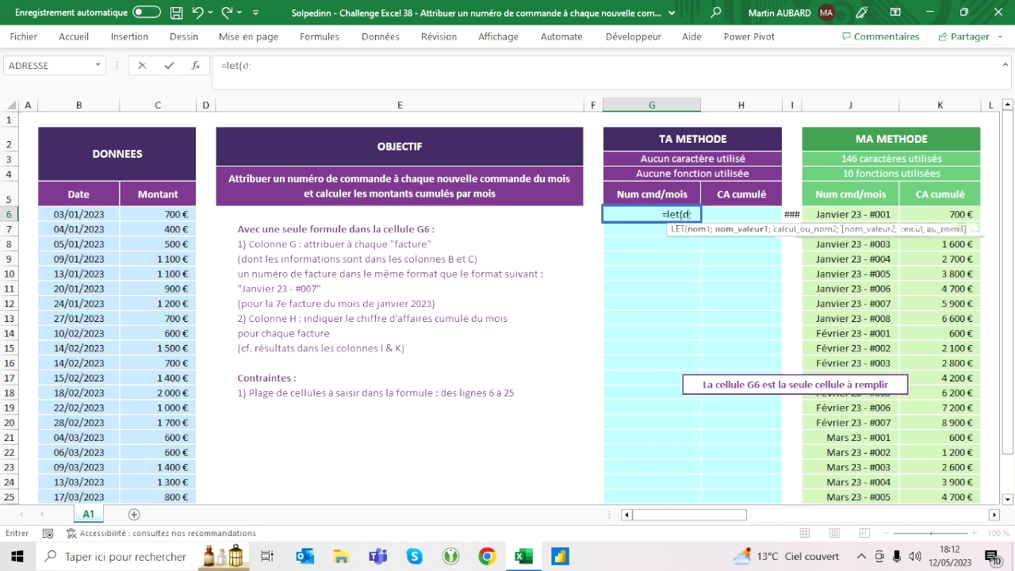
{"action": "left_click_drag", "start_coordinate": [78, 214], "coordinate": [78, 194]}
{"action": "type", "text": ";d"}
{"action": "key", "text": "Escape"}
{"action": "type", "text": ")"}
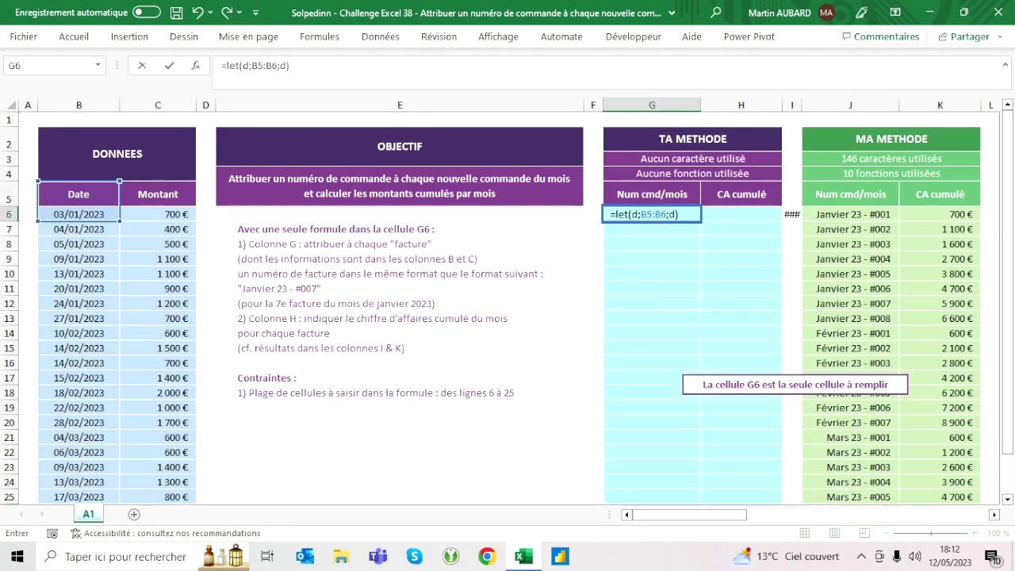
{"action": "key", "text": "Return"}
{"action": "key", "text": "Up"}
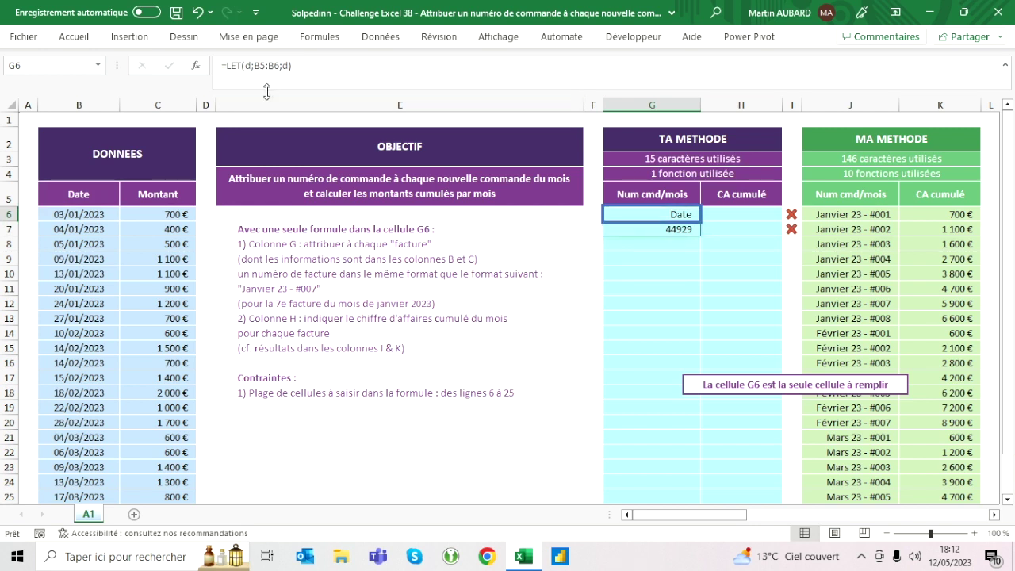
Correct the range to B6:B25 so date serials spill down G6:G25, and expand the formula bar
{"action": "left_click", "coordinate": [264, 66]}
{"action": "key", "text": "BackSpace"}
{"action": "type", "text": "6"}
{"action": "key", "text": "Delete"}
{"action": "key", "text": "Delete"}
{"action": "type", "text": "B25"}
{"action": "key", "text": "Return"}
{"action": "key", "text": "Down"}
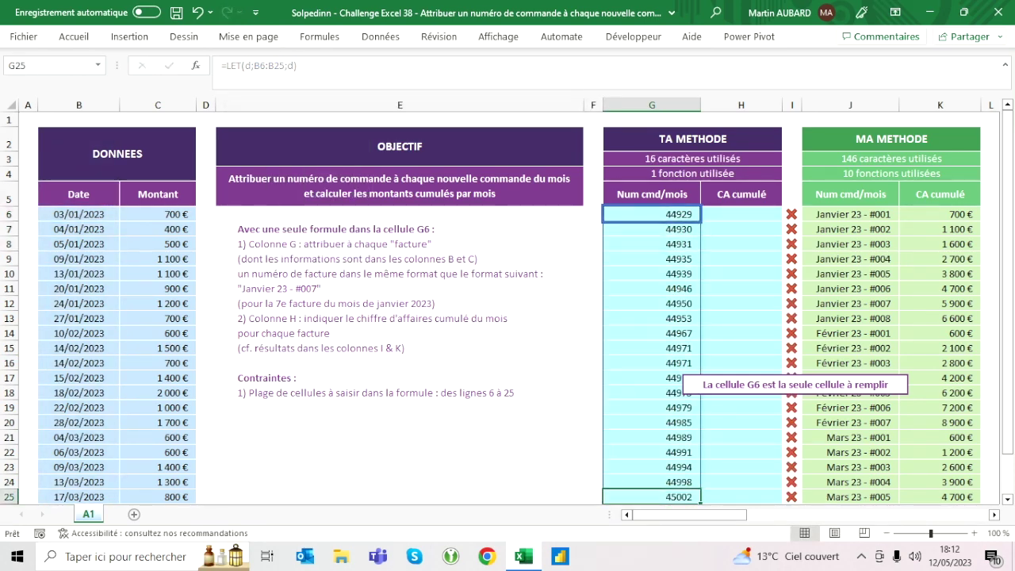
{"action": "left_click", "coordinate": [652, 119]}
{"action": "key", "text": "Down"}
{"action": "key", "text": "Down"}
{"action": "key", "text": "Down"}
{"action": "key", "text": "Down"}
{"action": "key", "text": "Down"}
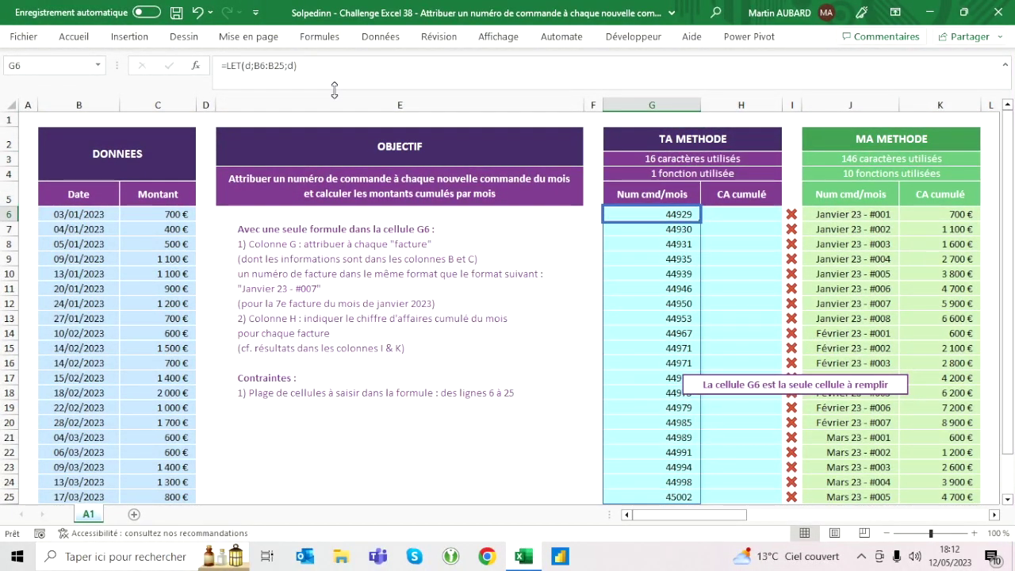
{"action": "key", "text": "ctrl+shift+u"}
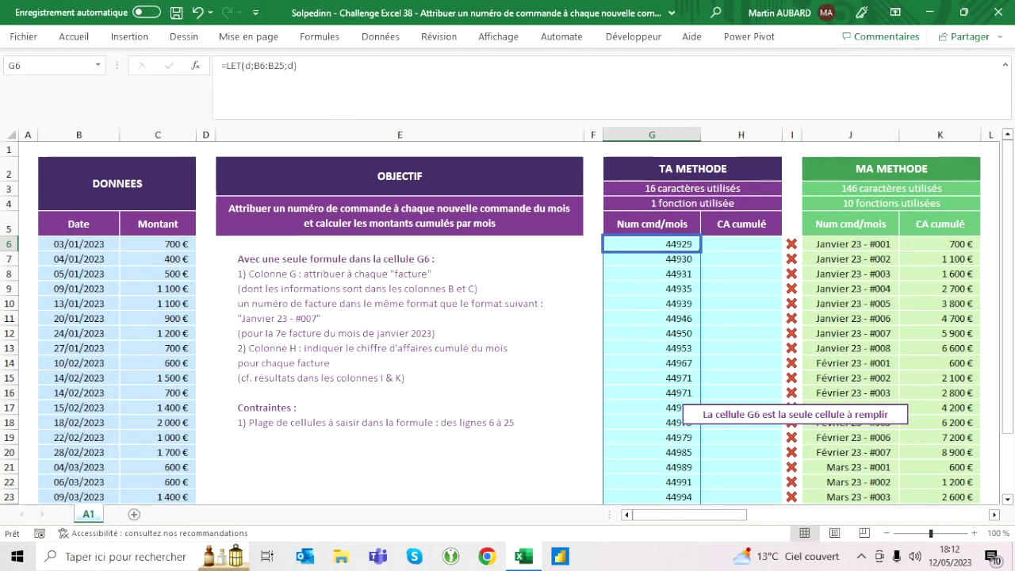
Add a line break and a "x"& prefix so each date is returned with an x
{"action": "key", "text": "F2"}
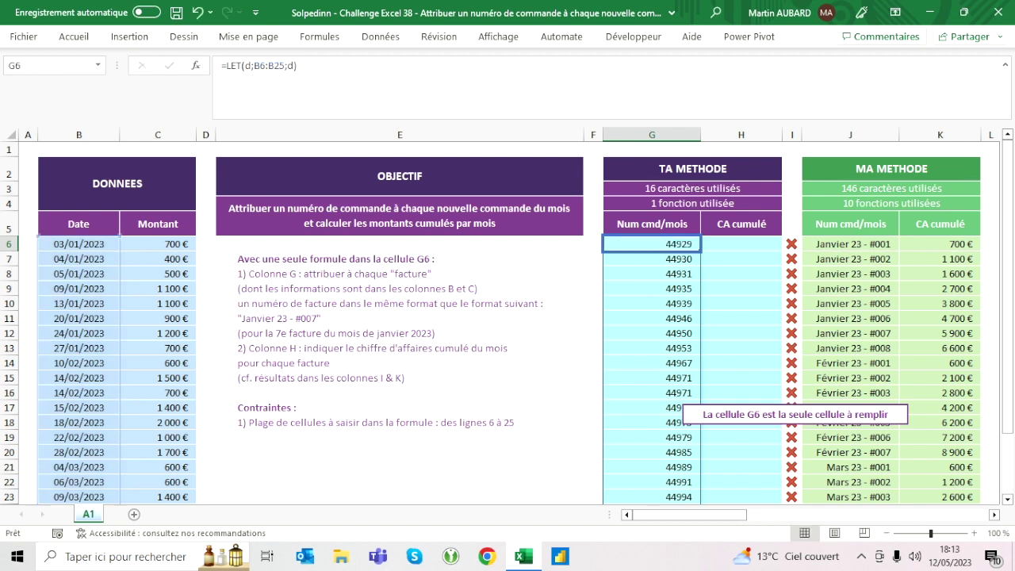
{"action": "key", "text": "Left"}
{"action": "key", "text": "Left"}
{"action": "key", "text": "alt+Return"}
{"action": "type", "text": "é"}
{"action": "key", "text": "BackSpace"}
{"action": "type", "text": "\""}
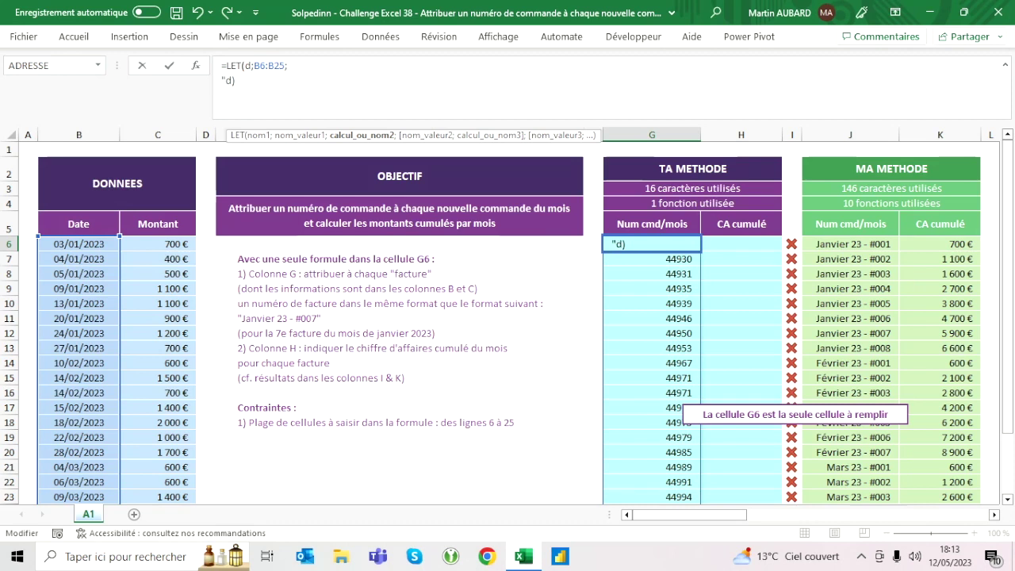
{"action": "type", "text": "x\"&"}
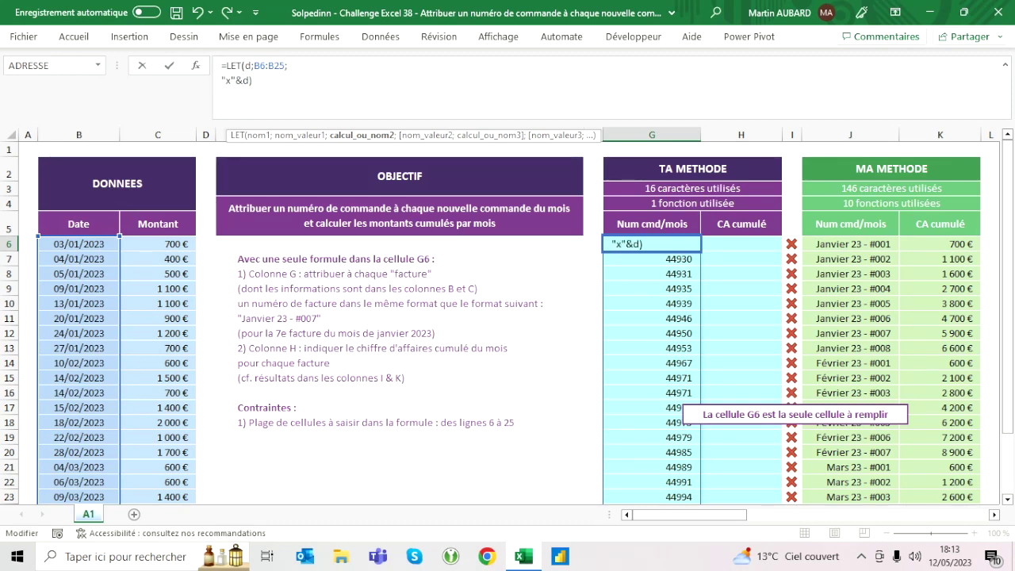
{"action": "key", "text": "ctrl+Return"}
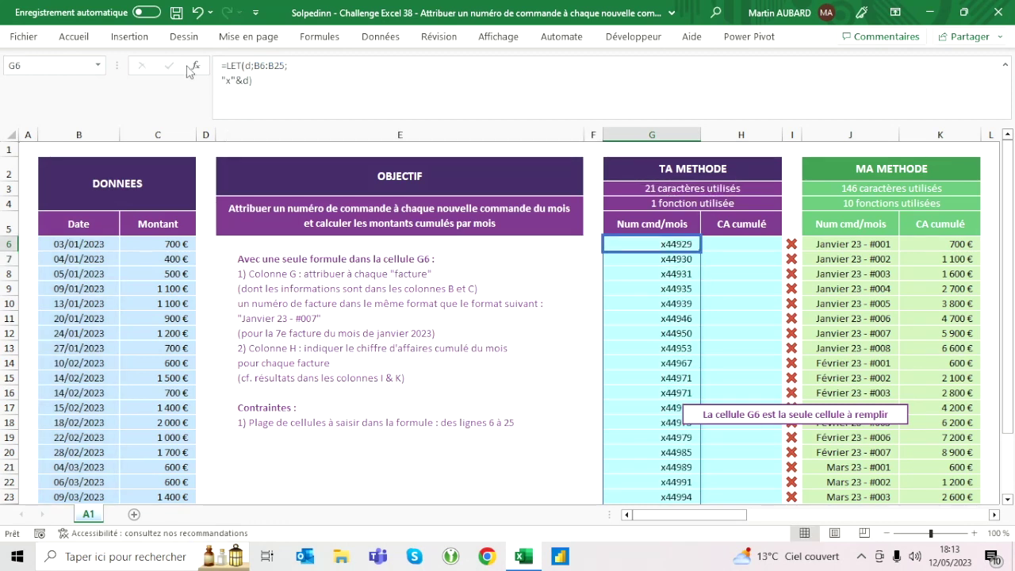
{"action": "left_click_drag", "start_coordinate": [245, 66], "coordinate": [288, 65]}
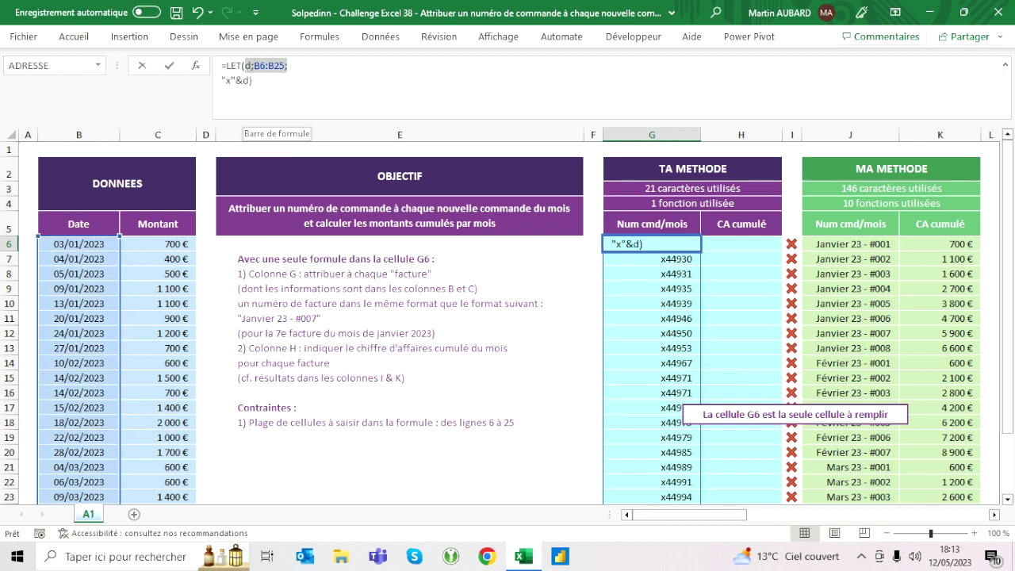
{"action": "left_click", "coordinate": [244, 66]}
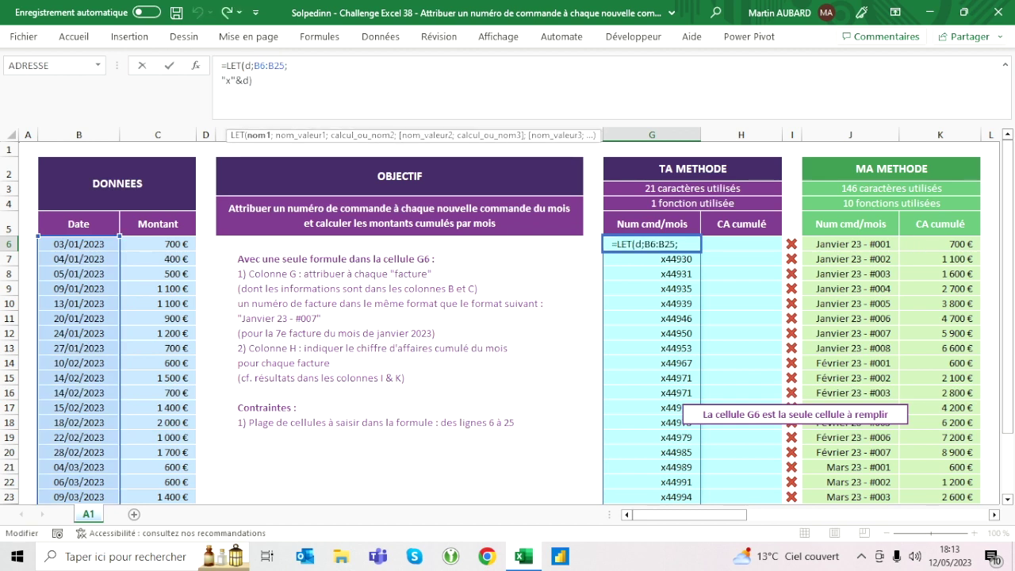
{"action": "key", "text": "ctrl+Return"}
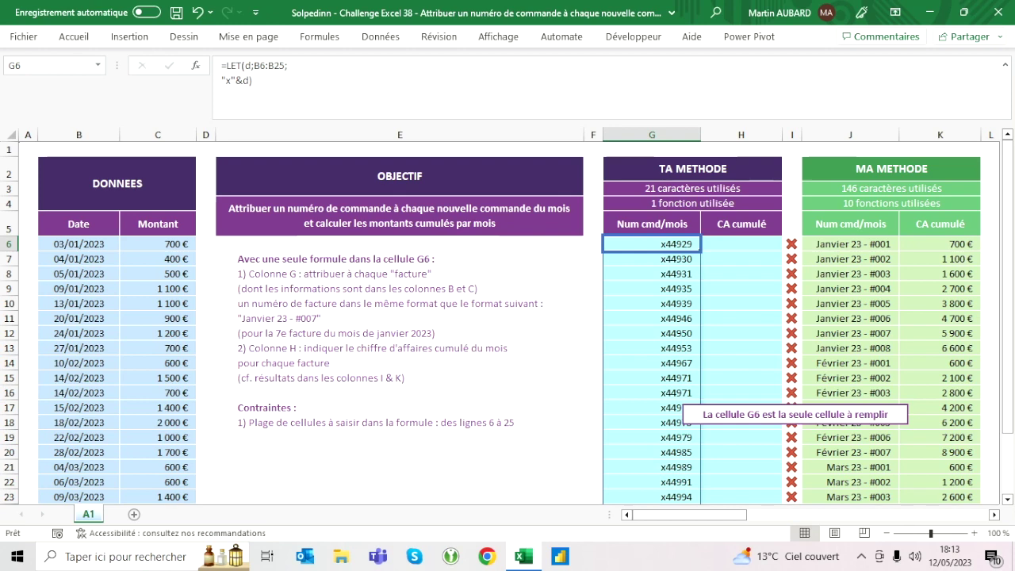
Replace the prefix with MOIS(d) so column G shows month numbers 1–3
{"action": "left_click", "coordinate": [239, 80]}
{"action": "key", "text": "BackSpace"}
{"action": "key", "text": "BackSpace"}
{"action": "key", "text": "BackSpace"}
{"action": "key", "text": "BackSpace"}
{"action": "type", "text": "mois("}
{"action": "key", "text": "Right"}
{"action": "type", "text": ")"}
{"action": "key", "text": "ctrl+Return"}
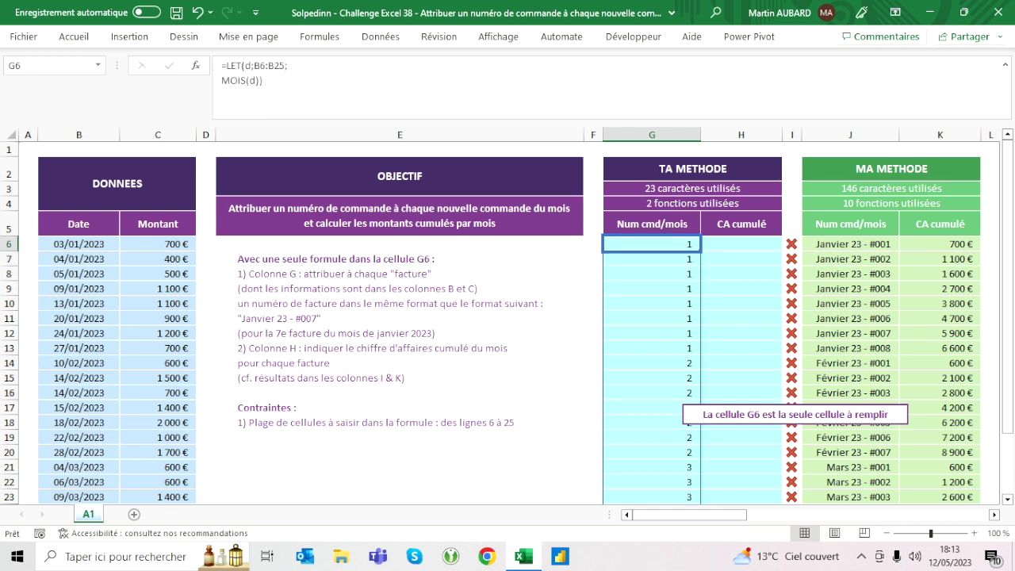
{"action": "left_click", "coordinate": [652, 363]}
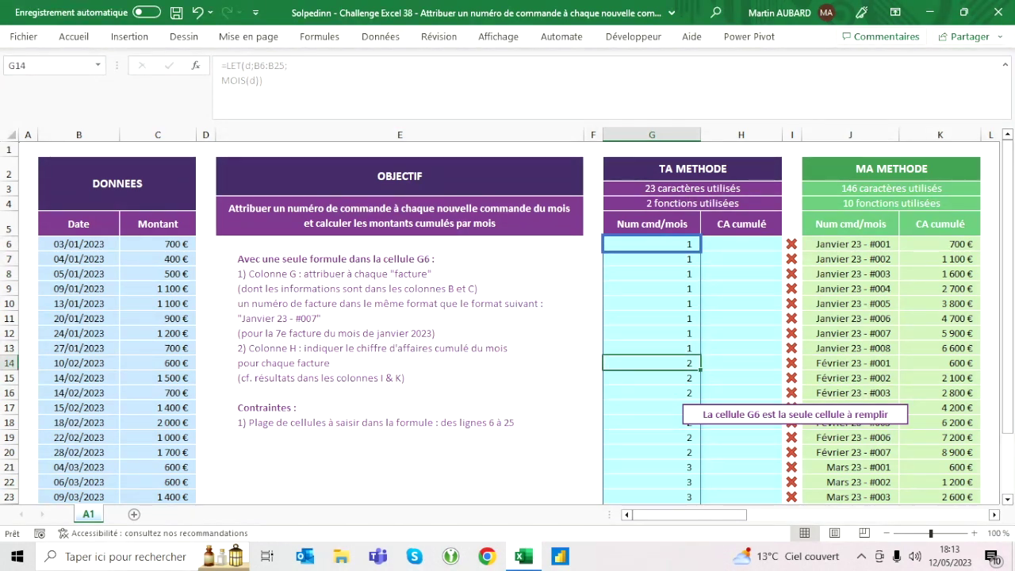
{"action": "left_click", "coordinate": [652, 245]}
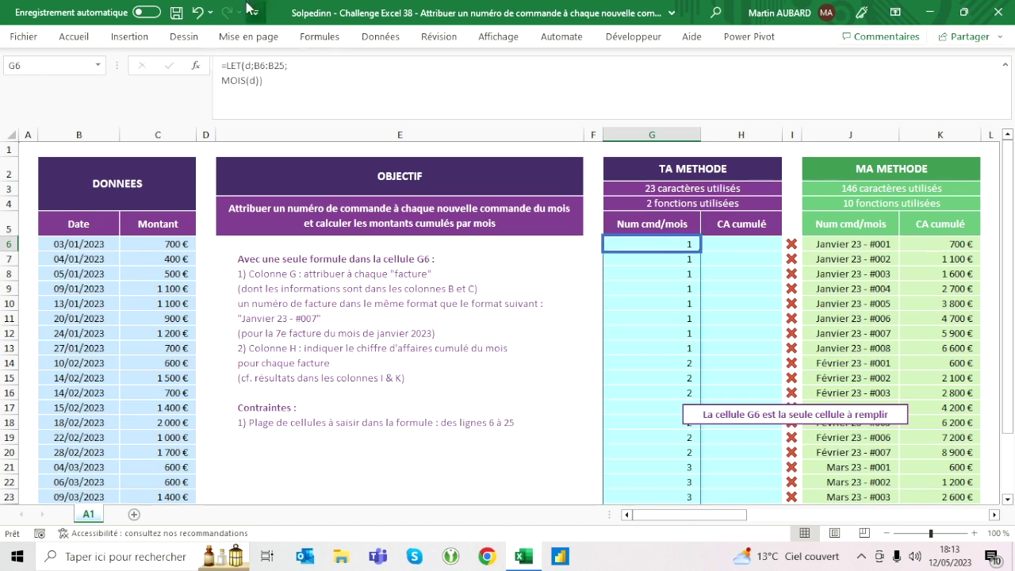
{"action": "key", "text": "F2"}
{"action": "left_click_drag", "start_coordinate": [221, 80], "coordinate": [244, 80]}
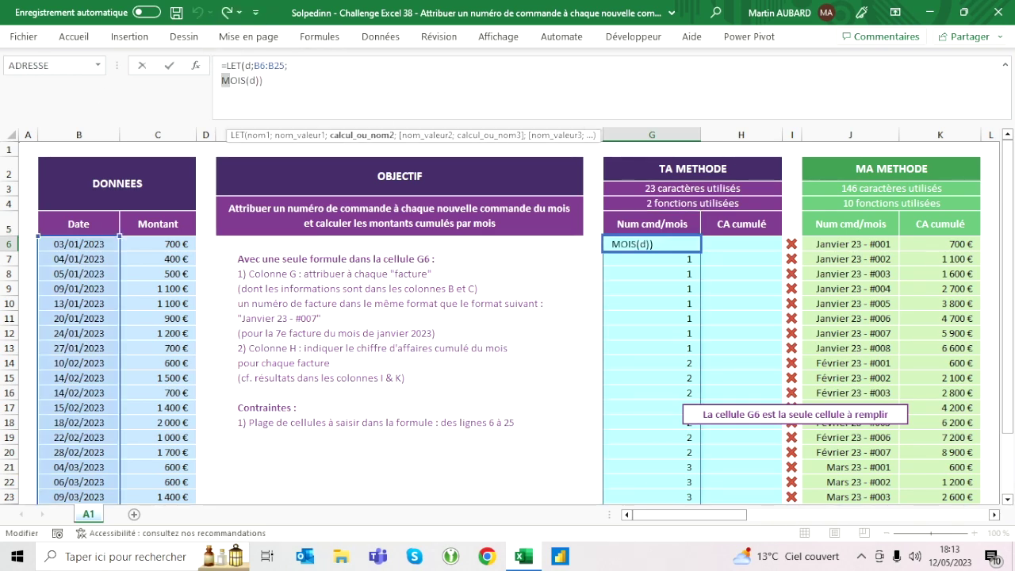
Replace MOIS with TEXTE(d;"mmmm") so column G shows janvier, février and mars
{"action": "type", "text": "texte"}
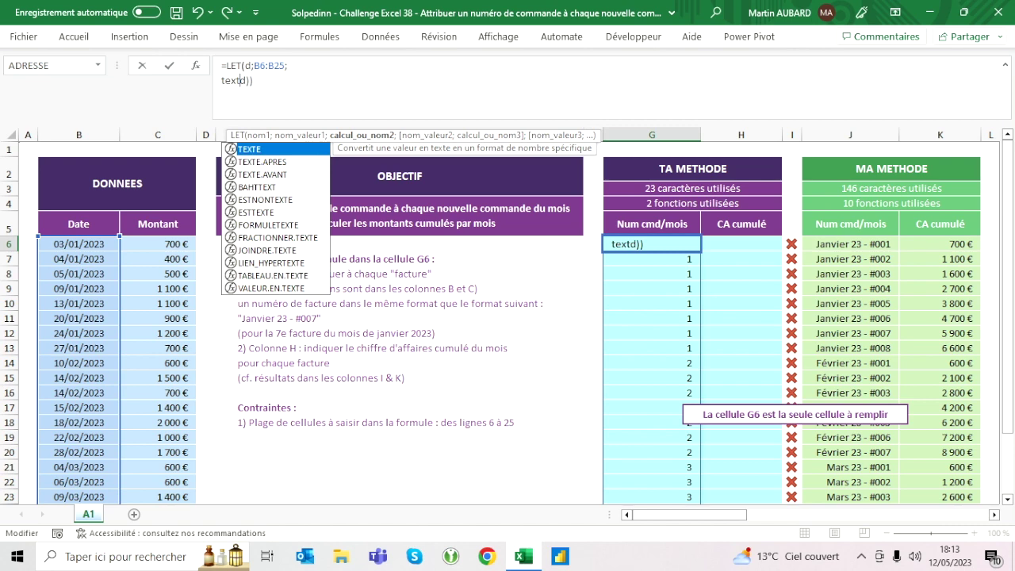
{"action": "type", "text": "(\""}
{"action": "key", "text": "BackSpace"}
{"action": "key", "text": "Right"}
{"action": "type", "text": ";\"mmmm\")"}
{"action": "key", "text": "Return"}
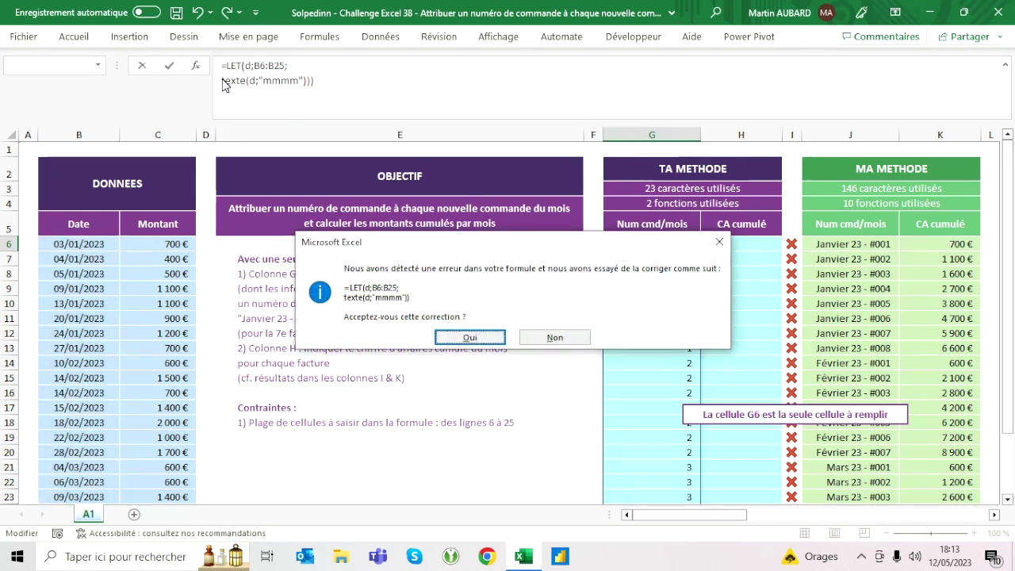
{"action": "key", "text": "n"}
{"action": "key", "text": "Return"}
{"action": "key", "text": "BackSpace"}
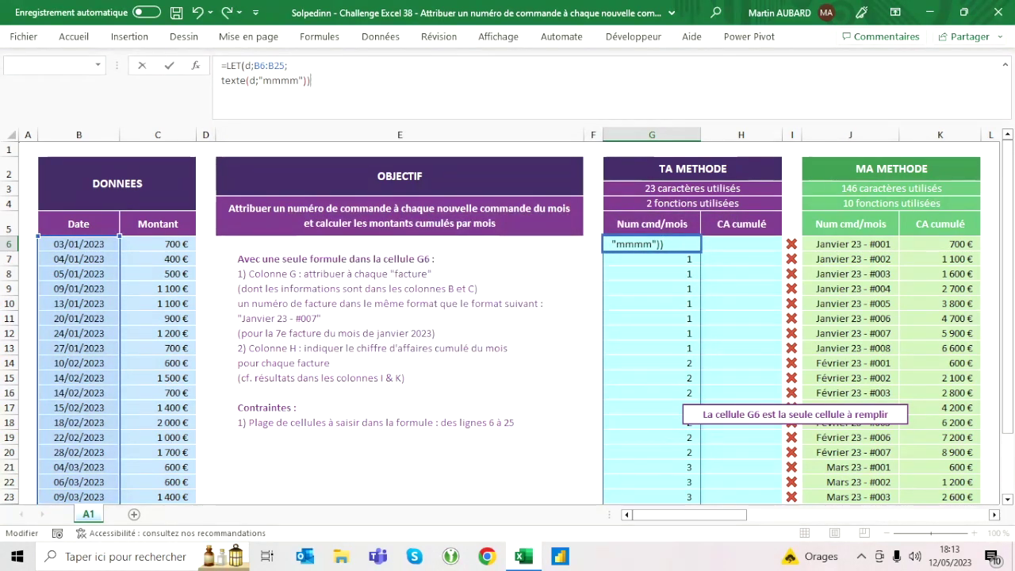
{"action": "key", "text": "Return"}
{"action": "key", "text": "Up"}
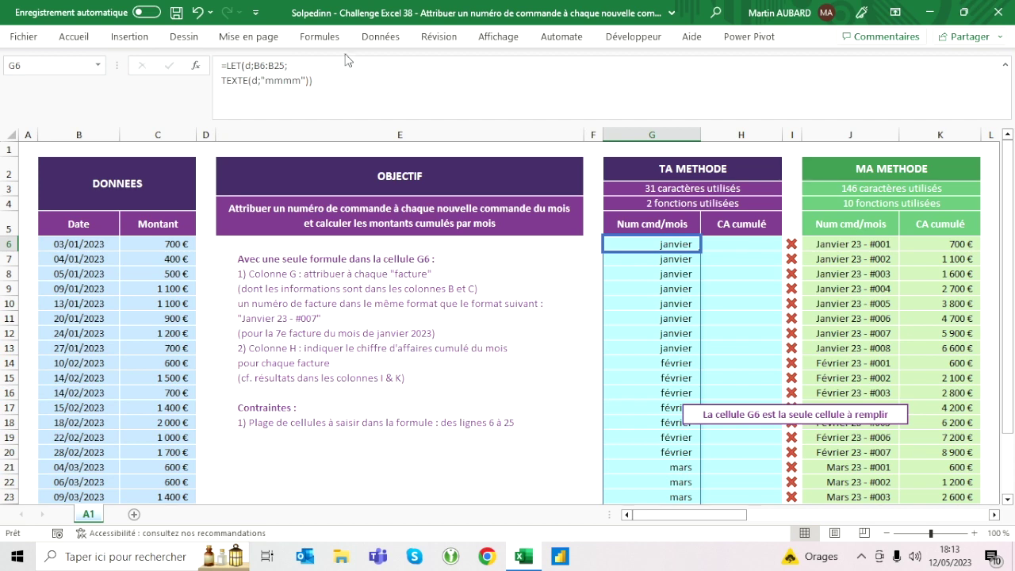
{"action": "left_click", "coordinate": [306, 80]}
Change the format to "mmmm - aa" so labels read "janvier - 23" through "mars - 23"
{"action": "type", "text": "- a"}
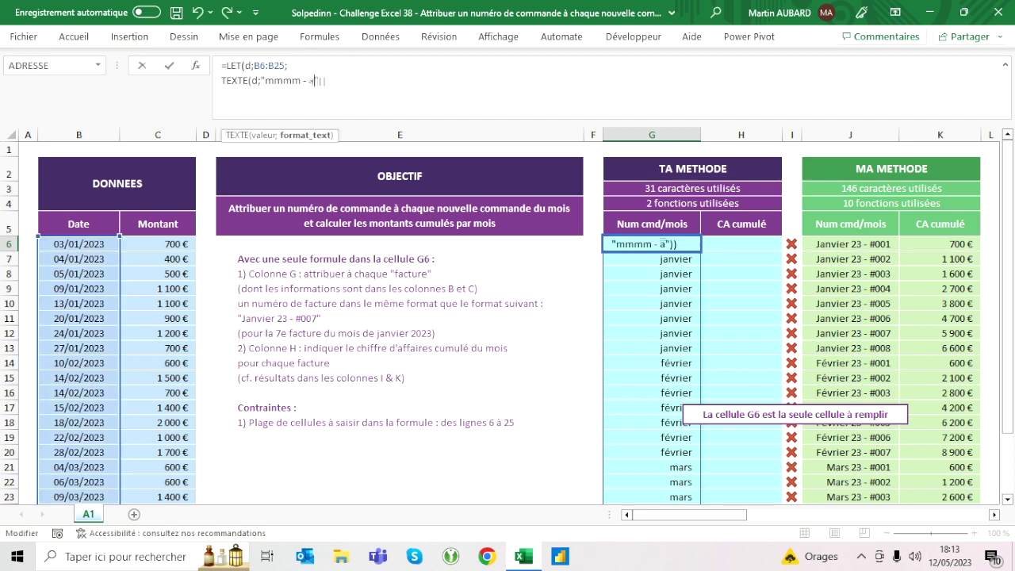
{"action": "type", "text": "a"}
{"action": "key", "text": "ctrl+Return"}
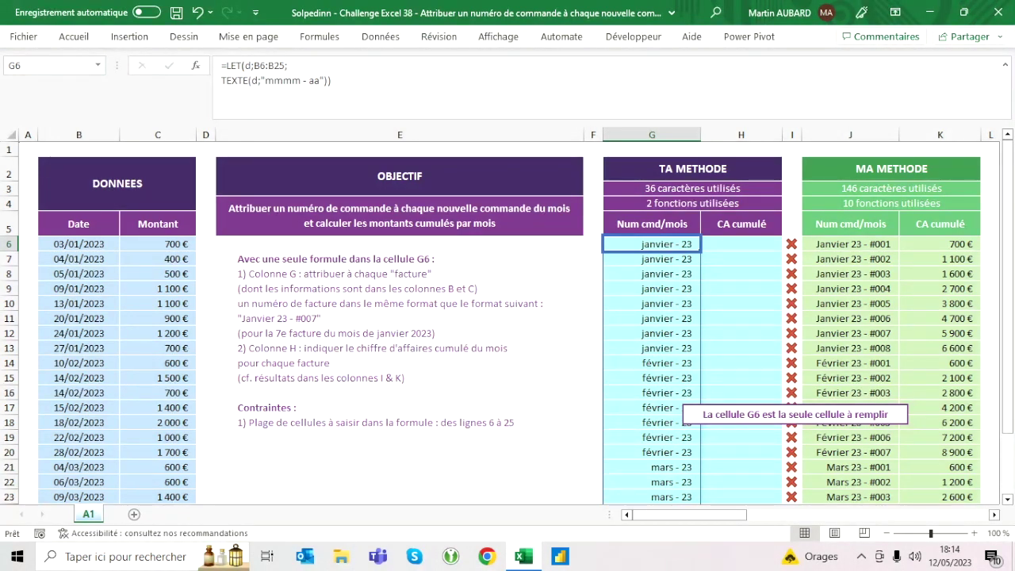
{"action": "key", "text": "F2"}
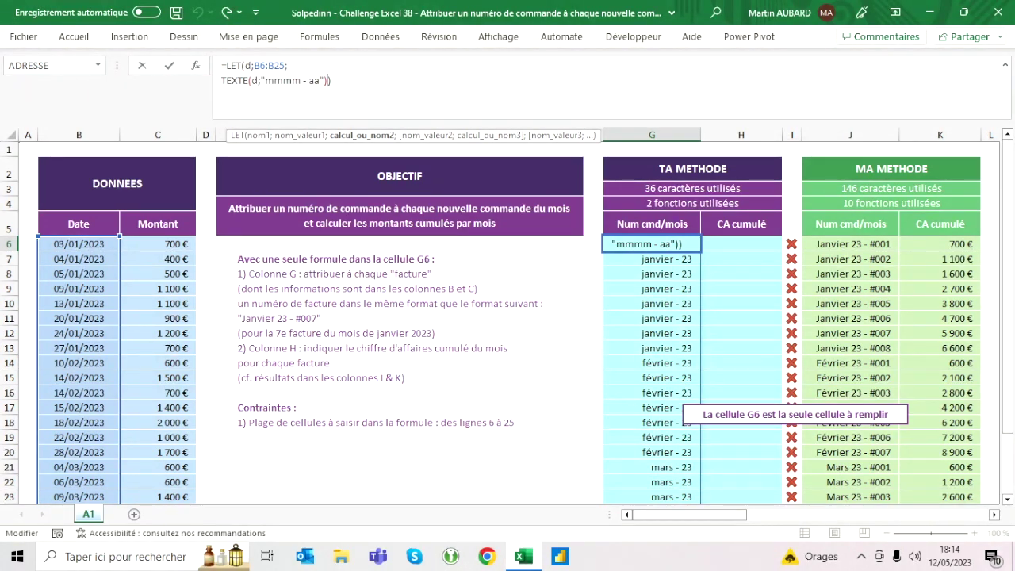
{"action": "type", "text": ";"}
{"action": "key", "text": "alt+Return"}
{"action": "type", "text": "e"}
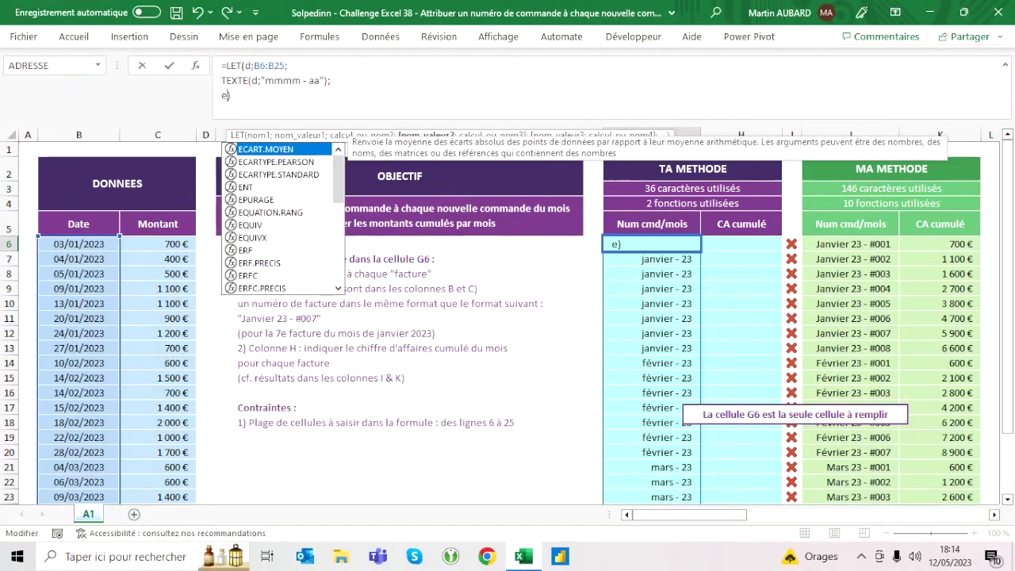
{"action": "key", "text": "BackSpace"}
{"action": "key", "text": "BackSpace"}
{"action": "key", "text": "BackSpace"}
{"action": "key", "text": "ctrl+Return"}
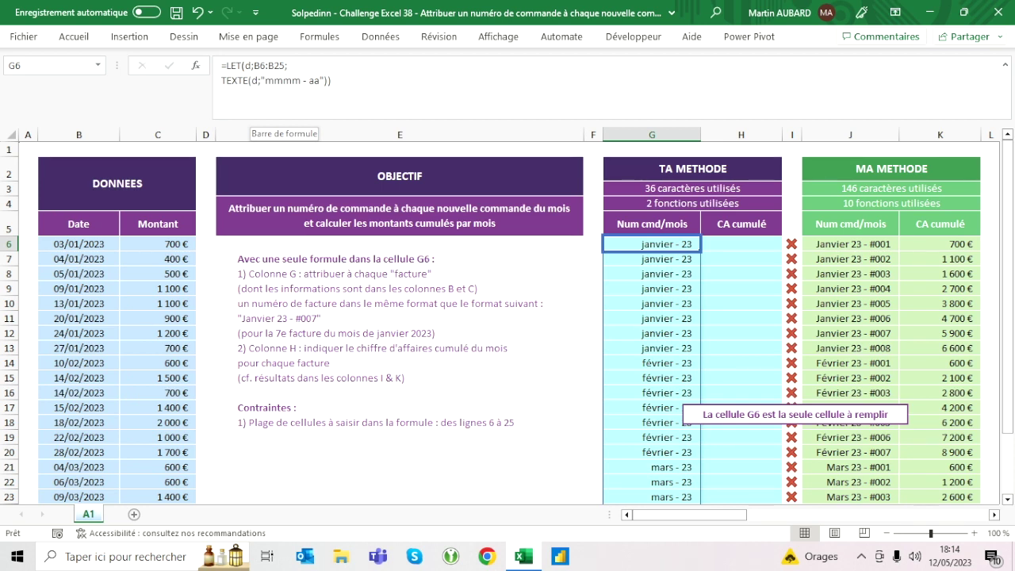
Define d as TEXTE(B6:B25;"mmmm - aa") and return d as the final result
{"action": "left_click_drag", "start_coordinate": [222, 80], "coordinate": [327, 80]}
{"action": "type", "text": "d"}
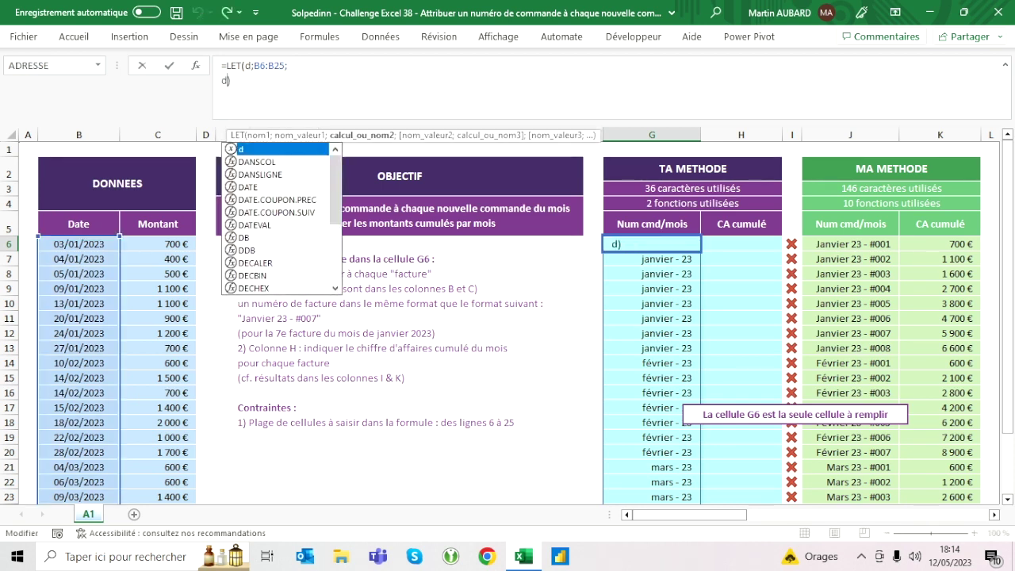
{"action": "left_click", "coordinate": [253, 66]}
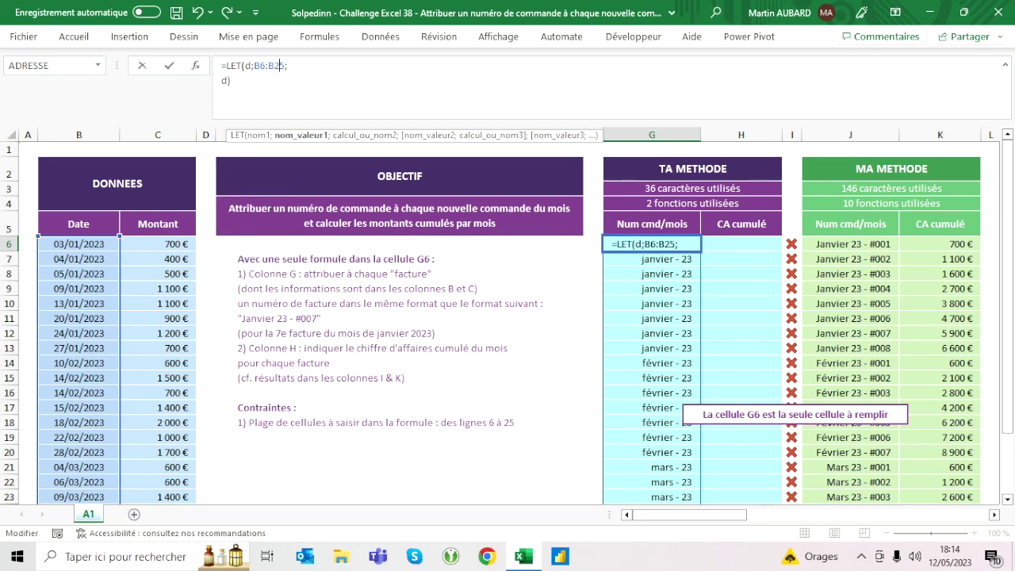
{"action": "type", "text": "texte("}
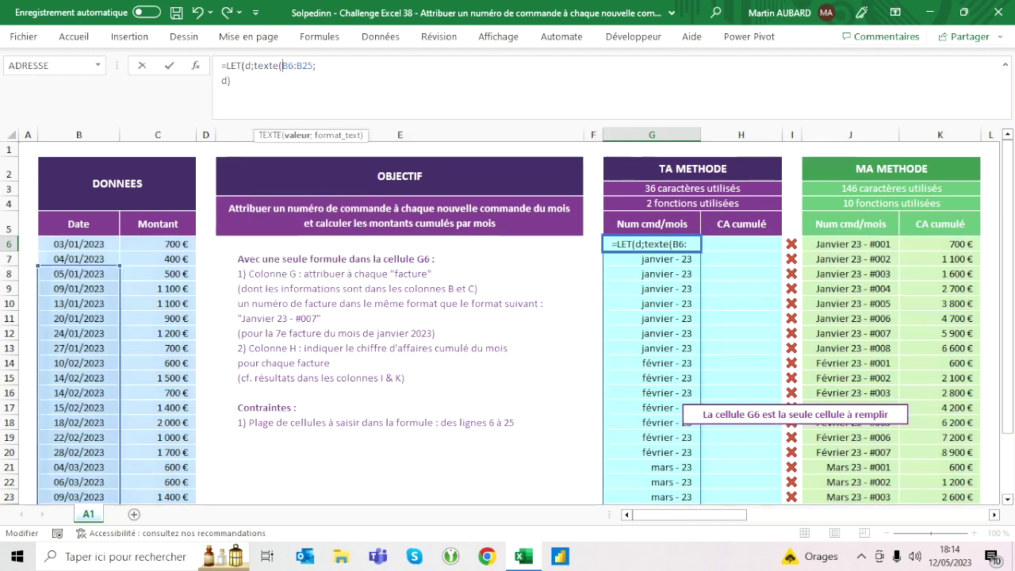
{"action": "left_click", "coordinate": [318, 66]}
{"action": "type", "text": "\"mmmm - aa\""}
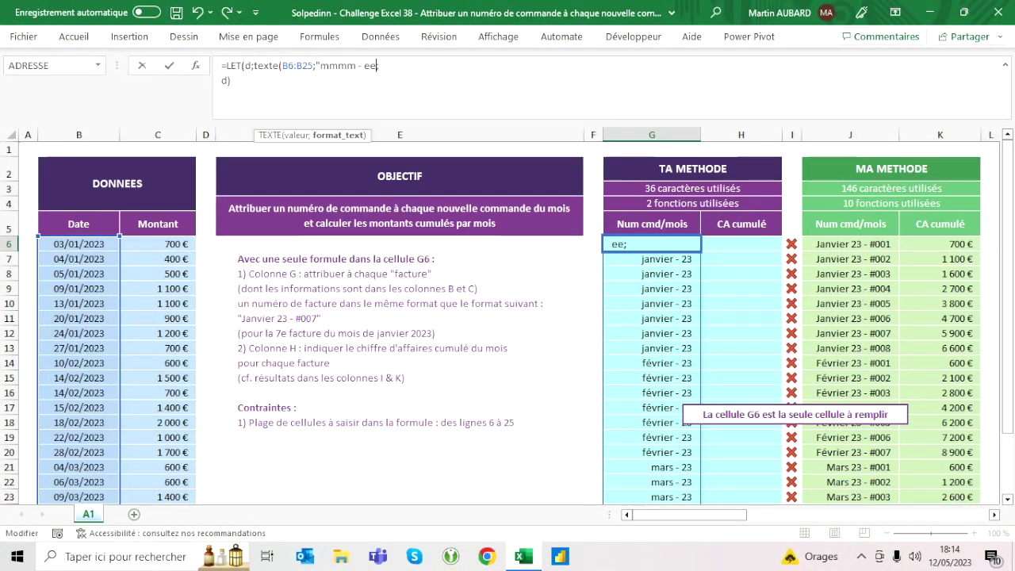
{"action": "type", "text": ")"}
{"action": "key", "text": "ctrl+Return"}
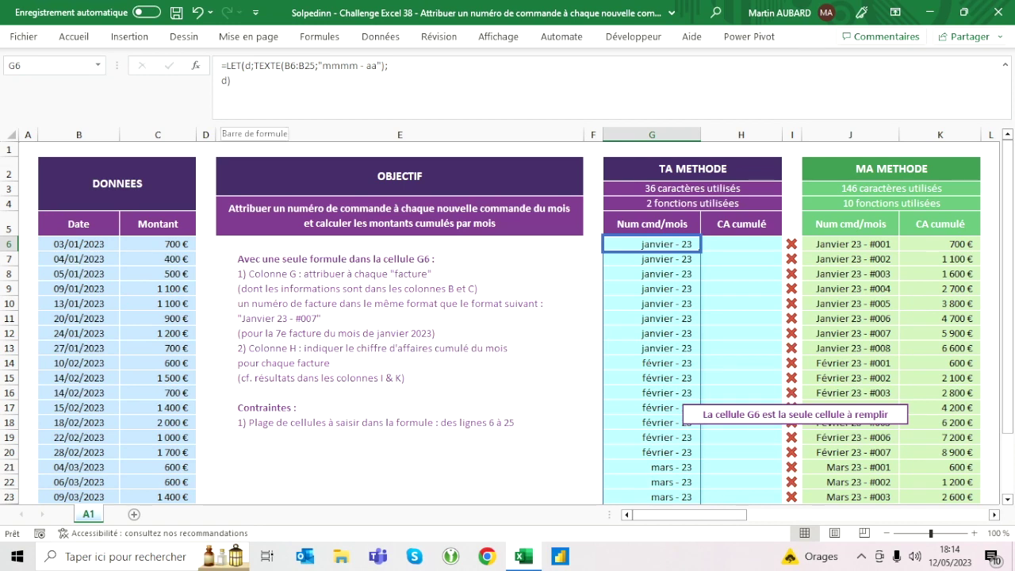
{"action": "left_click", "coordinate": [227, 80]}
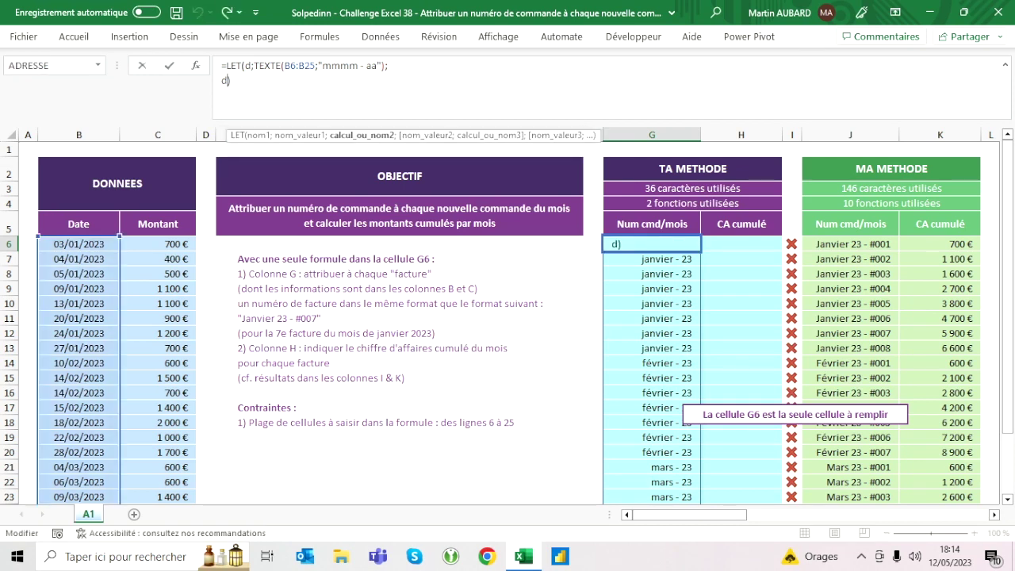
Replace the final d with EQUIVX(d;d) to spill first-order positions 1, 9, 16
{"action": "key", "text": "BackSpace"}
{"action": "type", "text": "equiv("}
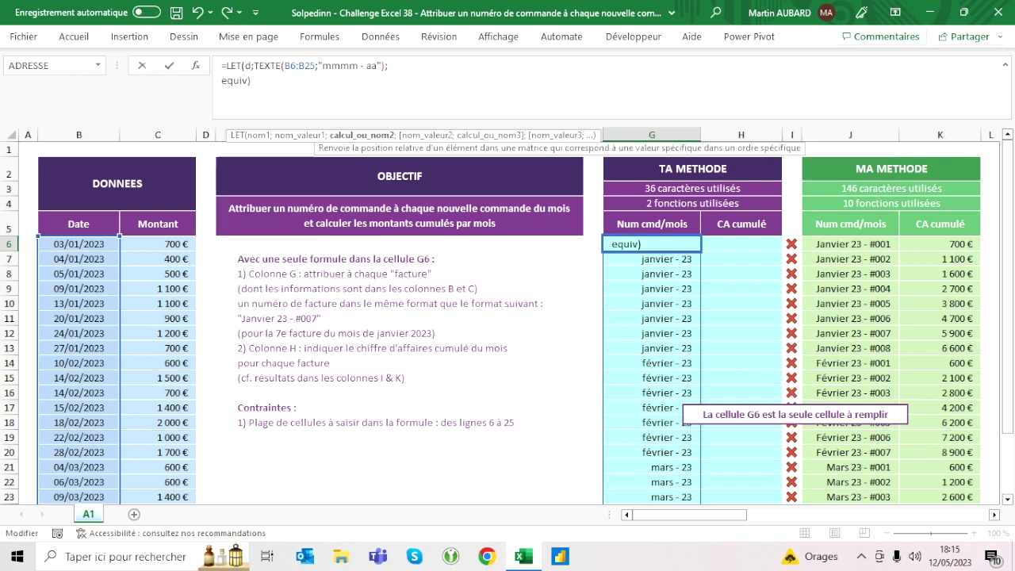
{"action": "key", "text": "Left"}
{"action": "type", "text": "x"}
{"action": "key", "text": "Right"}
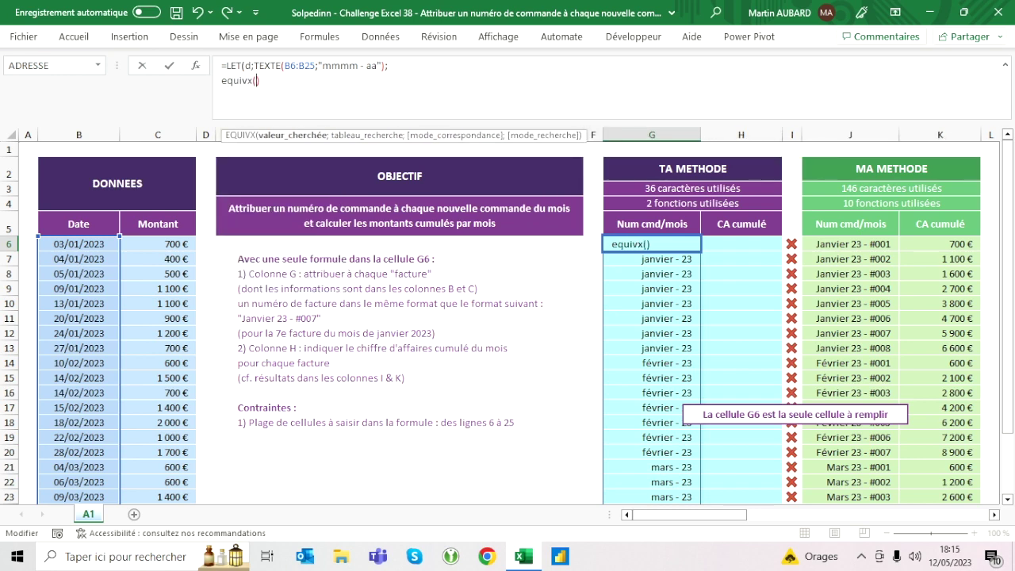
{"action": "type", "text": "d;d)"}
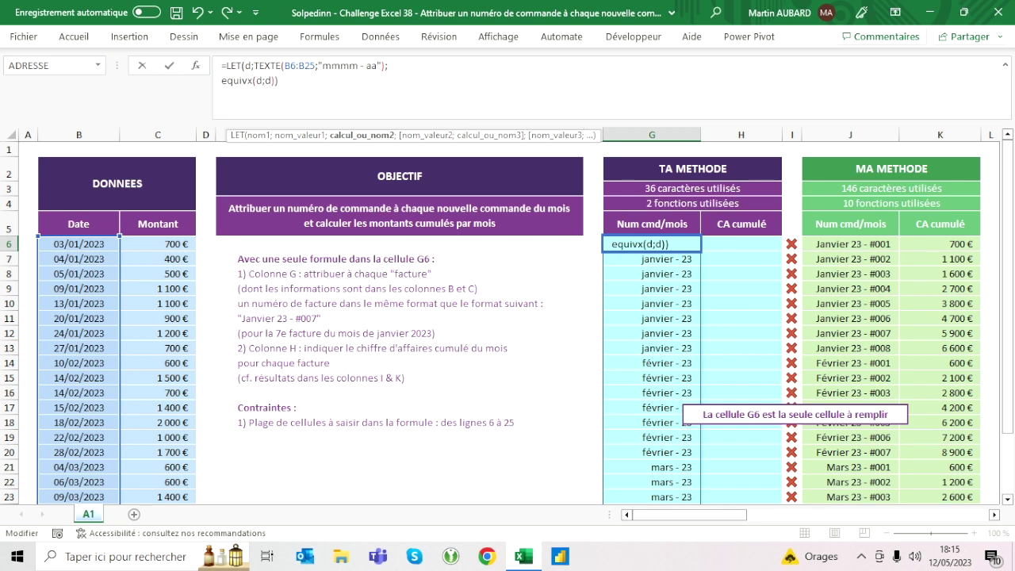
{"action": "key", "text": "Left"}
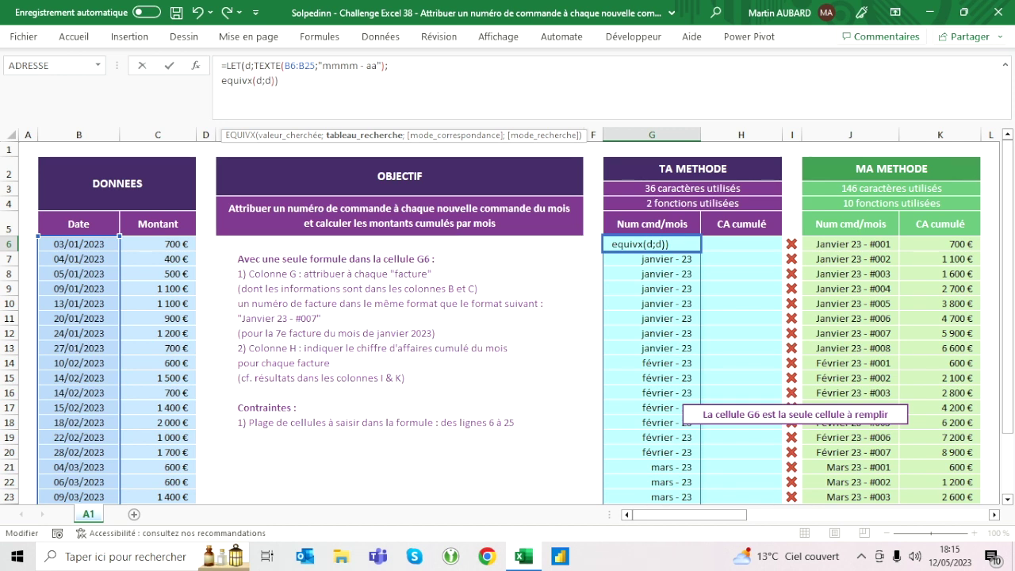
{"action": "key", "text": "Return"}
{"action": "left_click", "coordinate": [652, 243]}
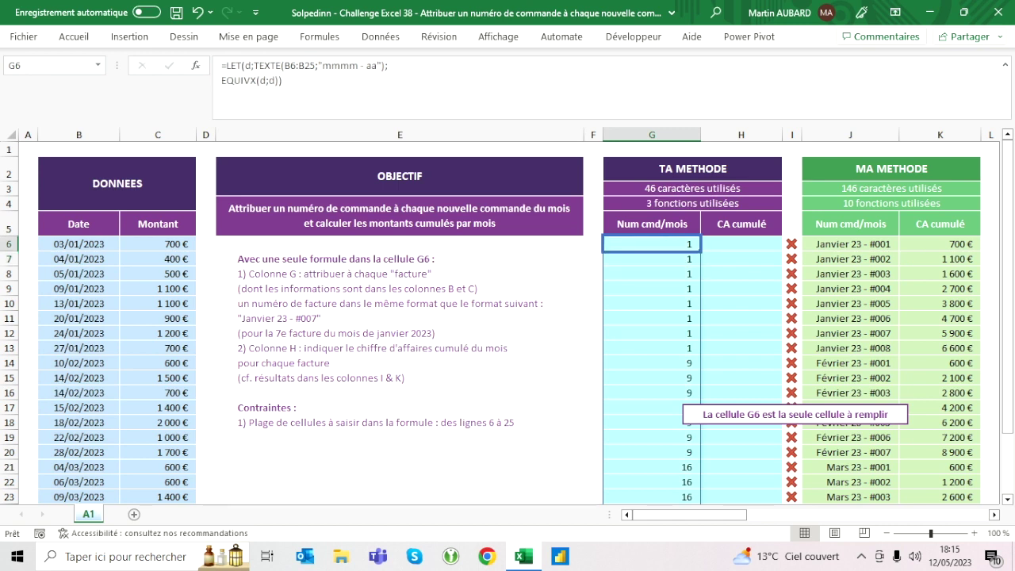
{"action": "left_click", "coordinate": [652, 274]}
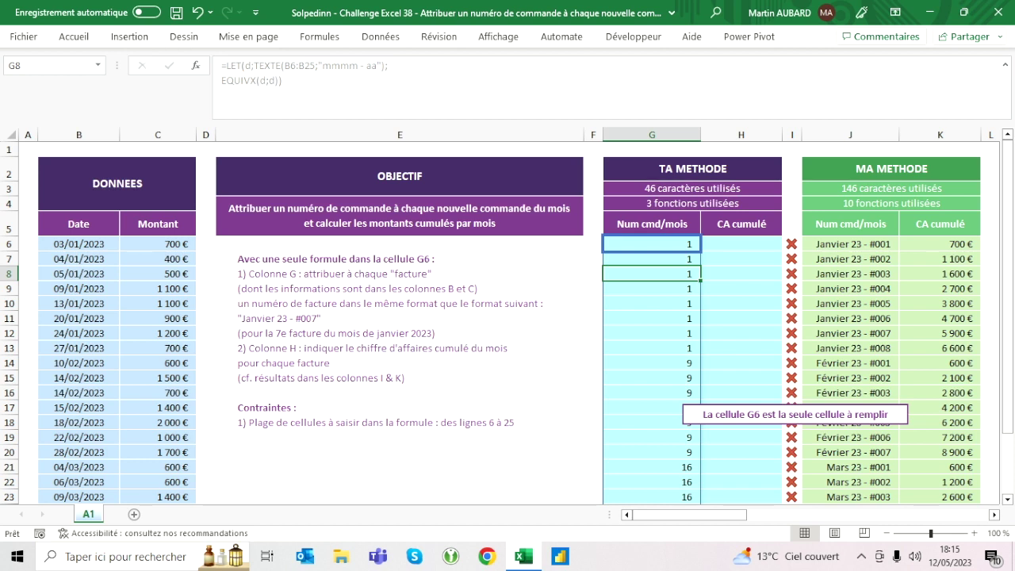
{"action": "left_click", "coordinate": [653, 333]}
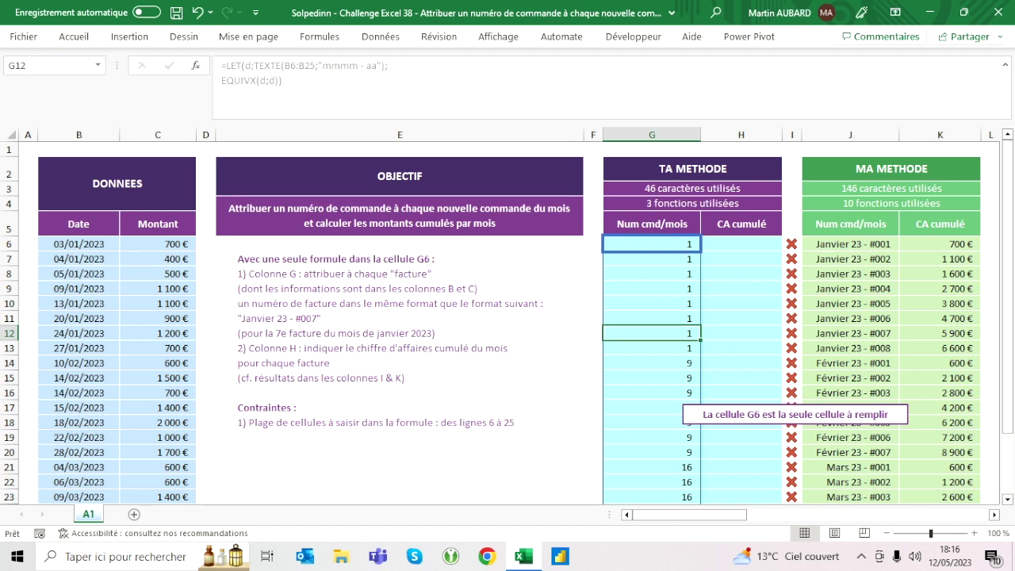
{"action": "key", "text": "Down"}
{"action": "key", "text": "Down"}
{"action": "key", "text": "Down"}
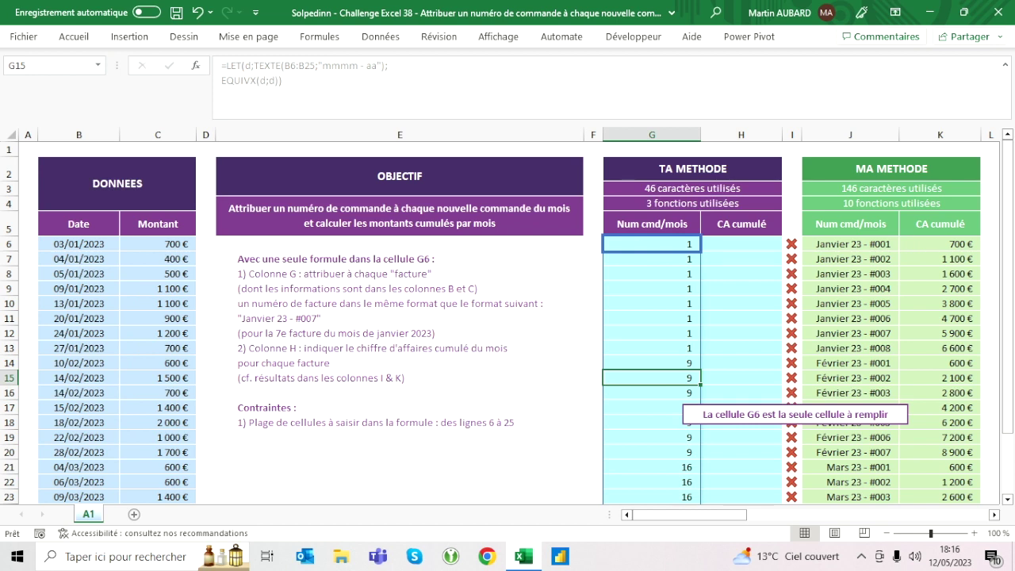
{"action": "left_click", "coordinate": [652, 363]}
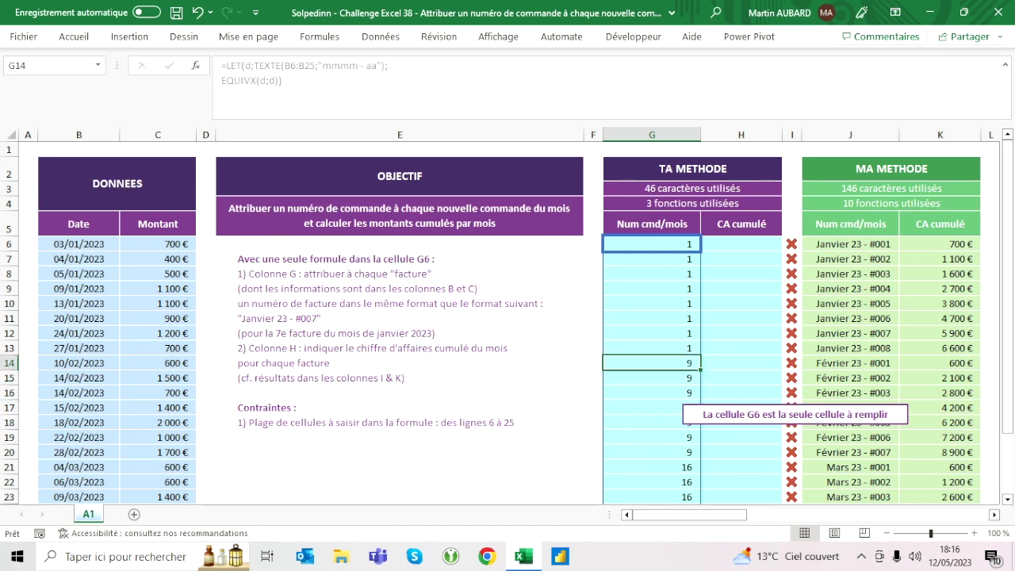
{"action": "key", "text": "Up"}
{"action": "key", "text": "Up"}
{"action": "key", "text": "Up"}
{"action": "key", "text": "Up"}
{"action": "key", "text": "Up"}
{"action": "key", "text": "Up"}
{"action": "key", "text": "Up"}
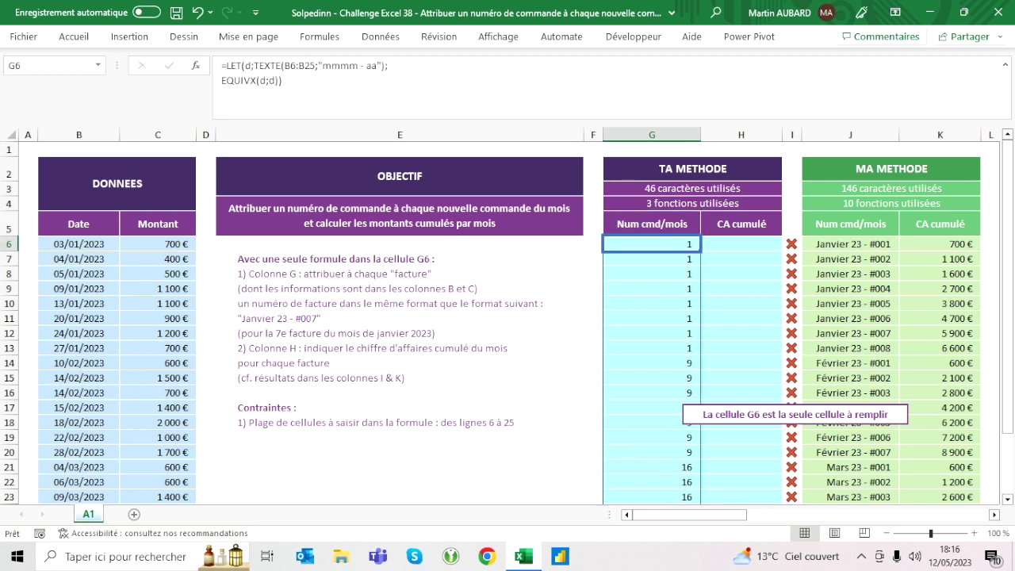
{"action": "key", "text": "F2"}
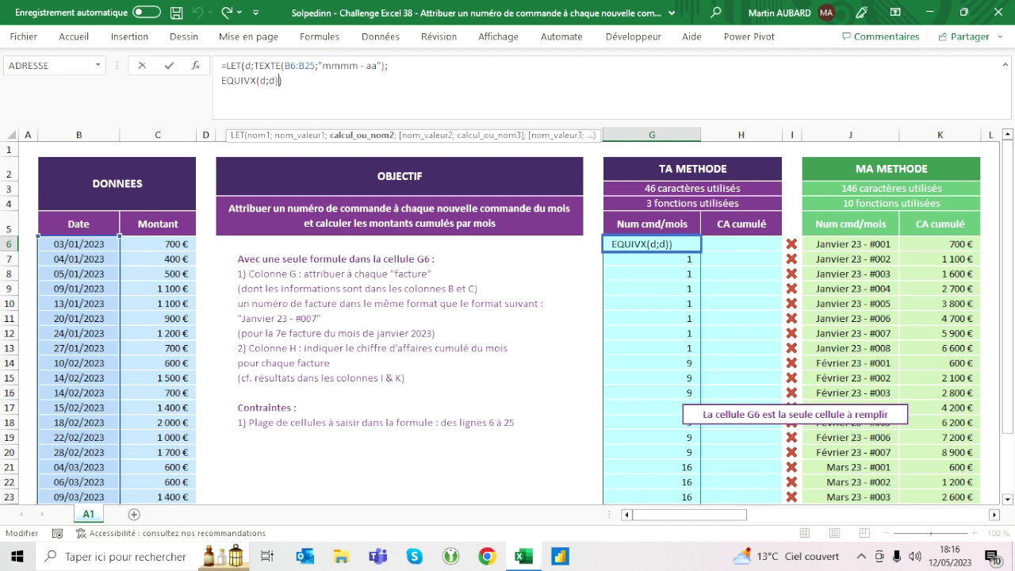
Name EQUIVX(d;d) as variable e and return d&e on a new line
{"action": "left_click", "coordinate": [222, 80]}
{"action": "type", "text": "e;"}
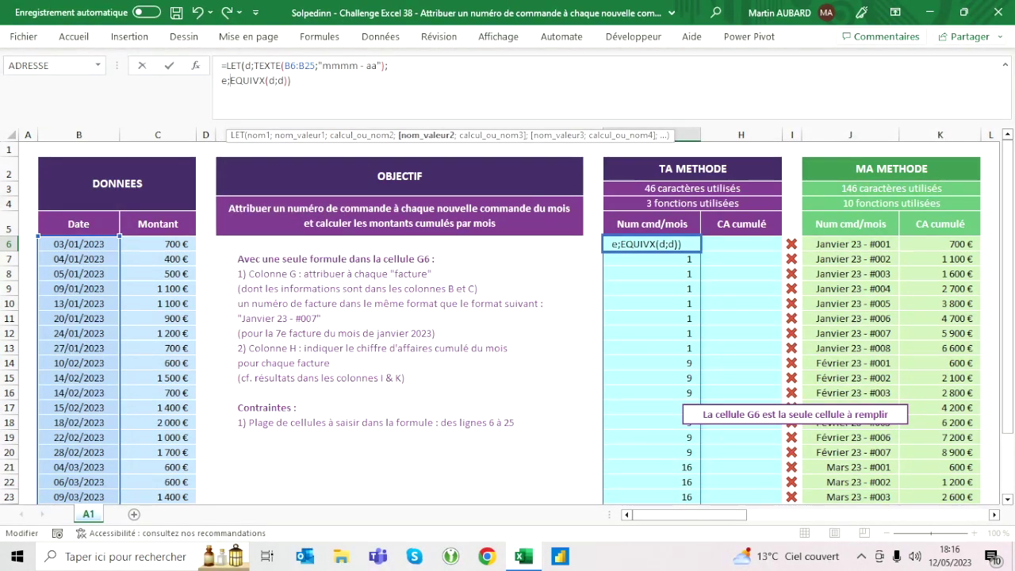
{"action": "type", "text": ";"}
{"action": "key", "text": "alt+Return"}
{"action": "type", "text": "e"}
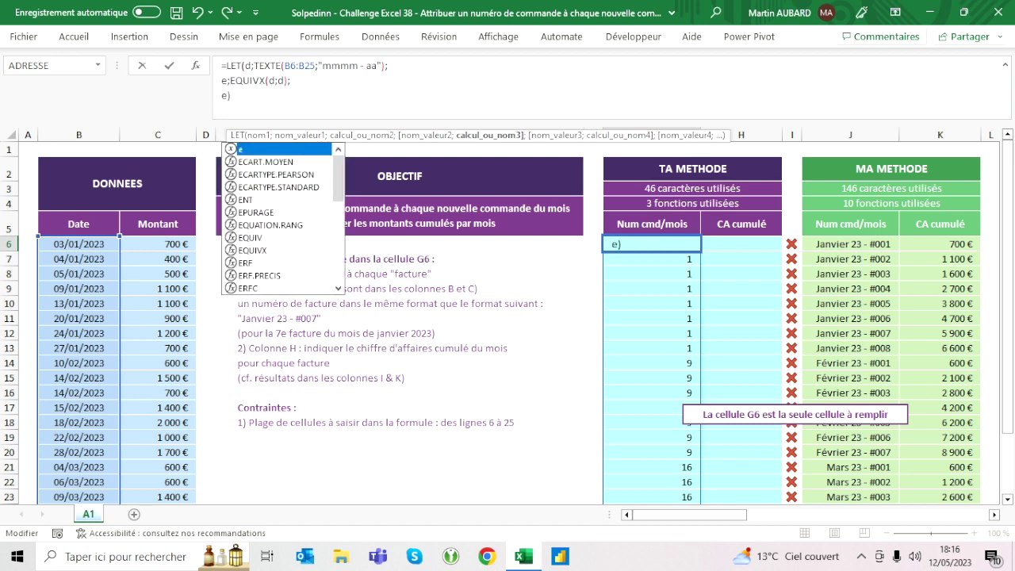
{"action": "key", "text": "Escape"}
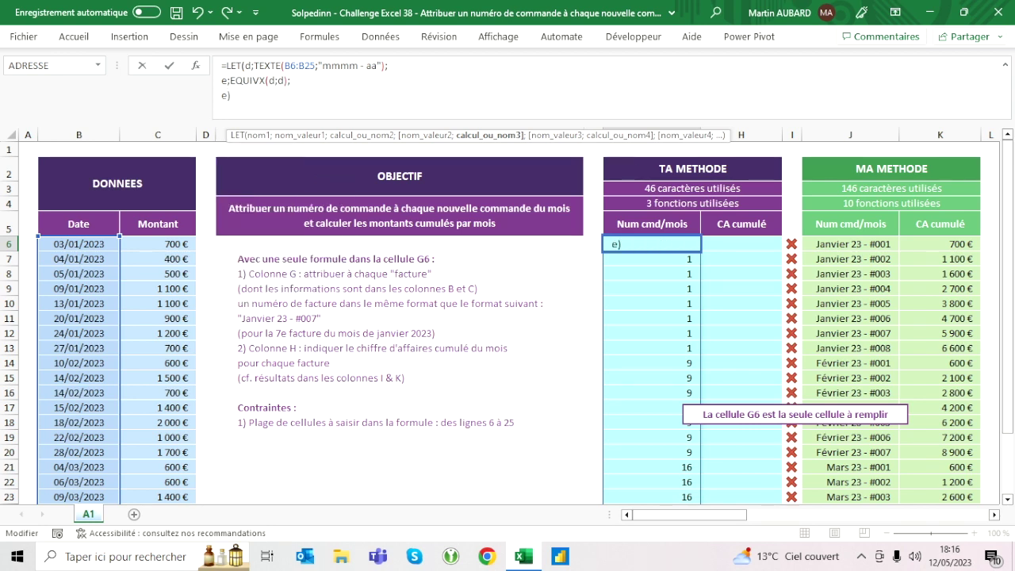
{"action": "type", "text": "d&"}
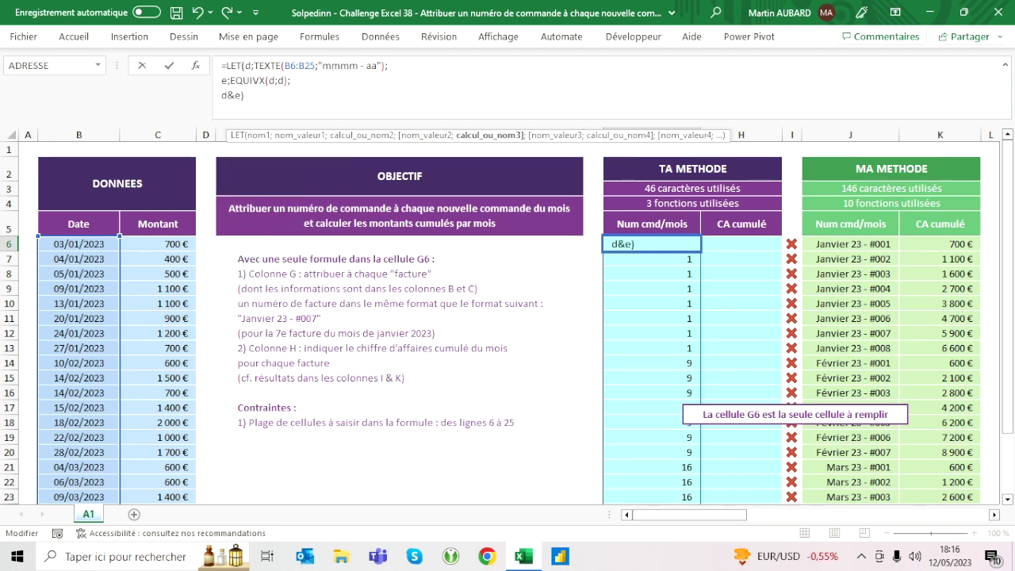
{"action": "key", "text": "ctrl+Return"}
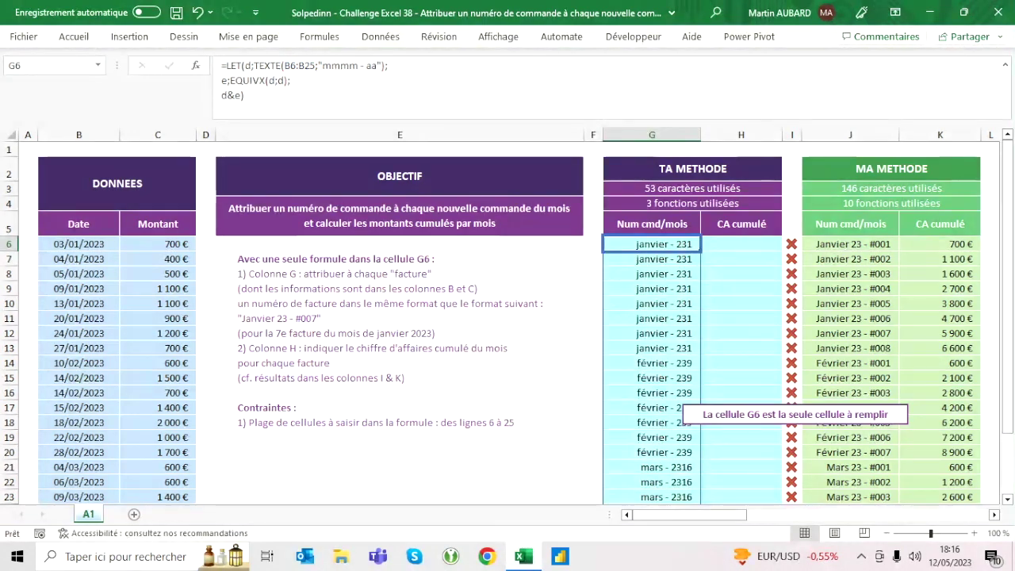
Change the format to "mmmm aa" and join with " - " to give labels like "janvier 23 - 1"
{"action": "key", "text": "F2"}
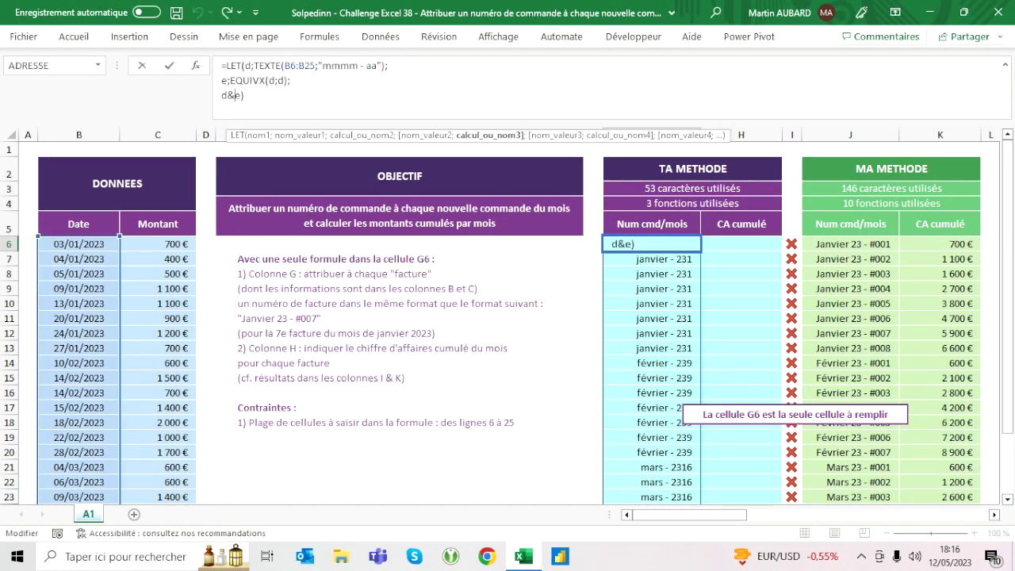
{"action": "key", "text": "Escape"}
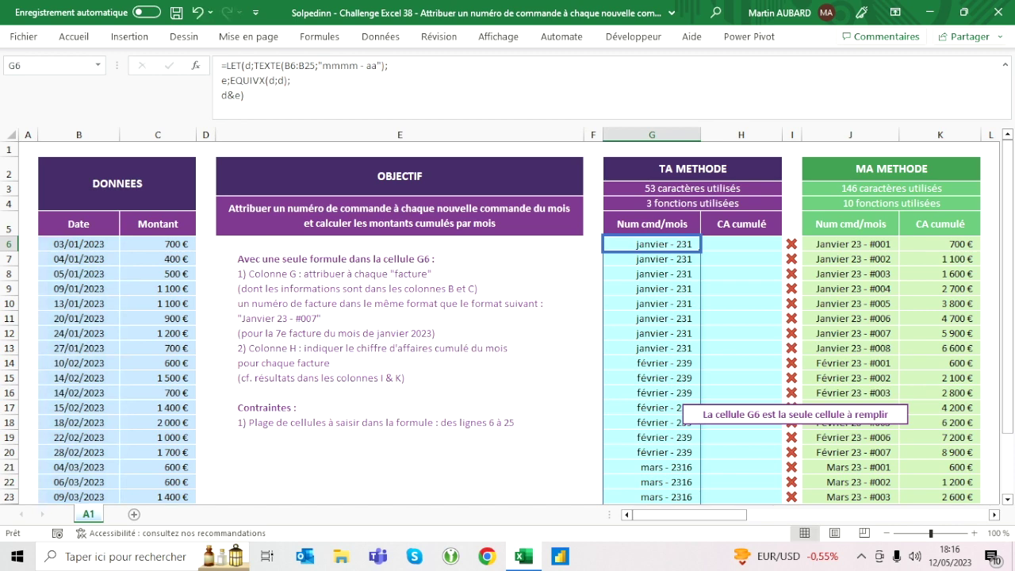
{"action": "left_click", "coordinate": [352, 66]}
{"action": "key", "text": "BackSpace"}
{"action": "key", "text": "BackSpace"}
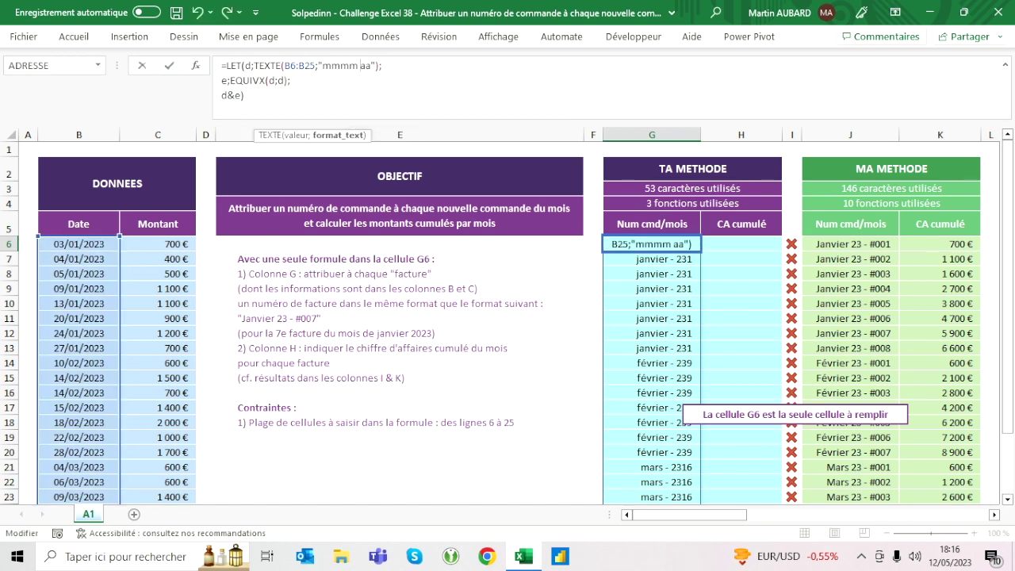
{"action": "key", "text": "ctrl+Return"}
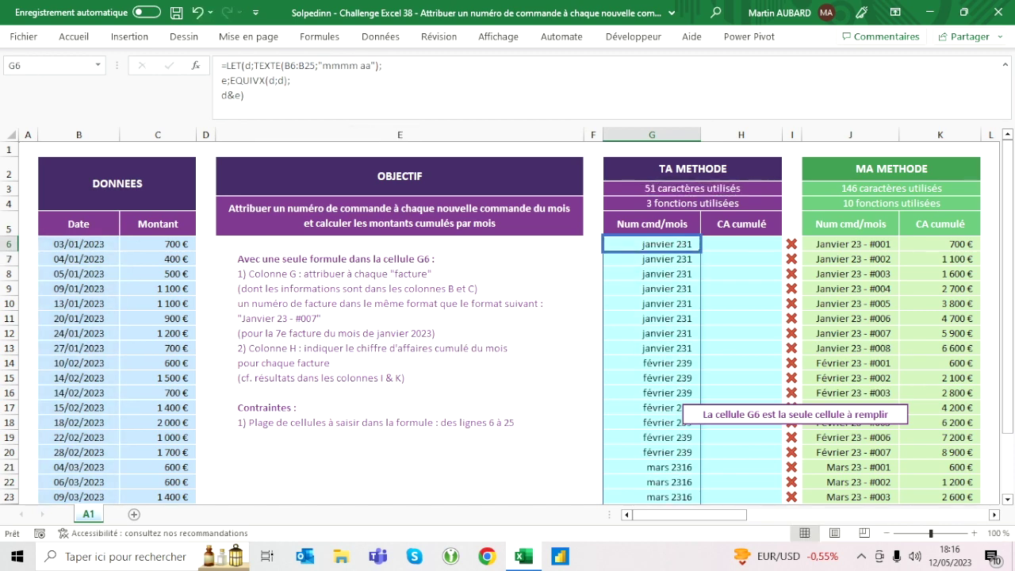
{"action": "left_click", "coordinate": [286, 111]}
{"action": "type", "text": "\" - \""}
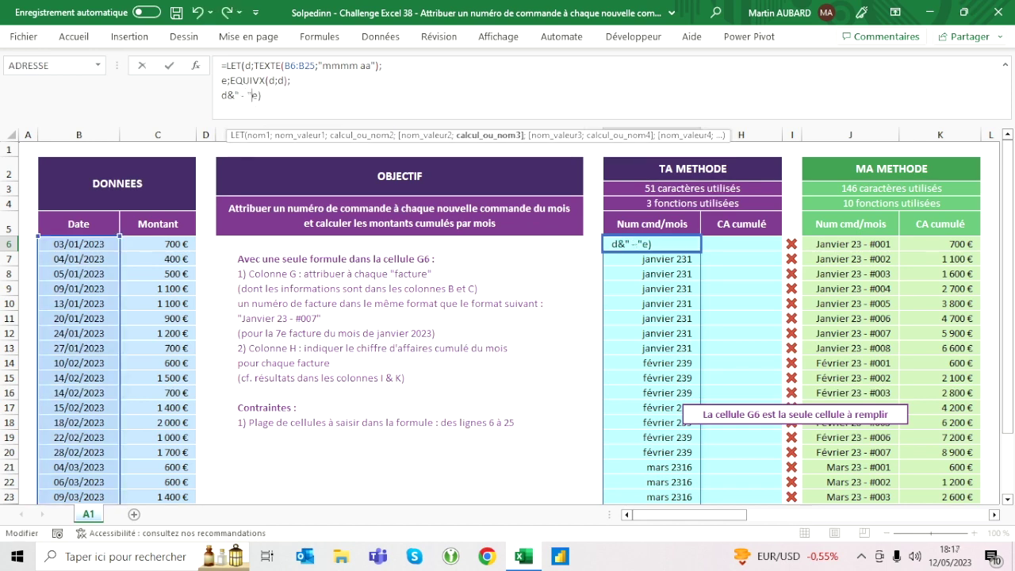
{"action": "type", "text": "&"}
{"action": "key", "text": "Return"}
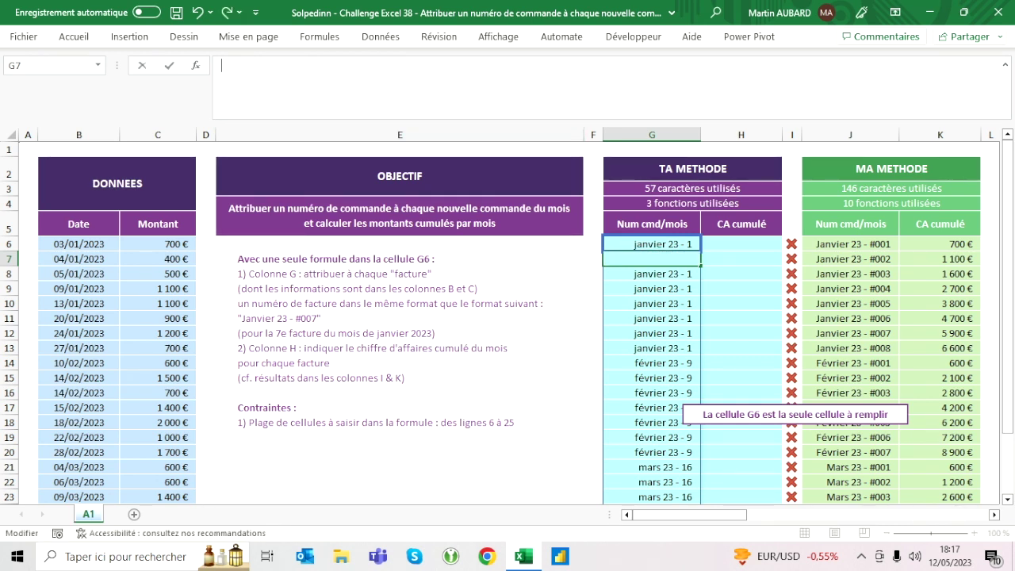
{"action": "left_click", "coordinate": [652, 244]}
Add variable s = SEQUENCE(3) and make s the final result, spilling 1, 2, 3
{"action": "left_click", "coordinate": [291, 80]}
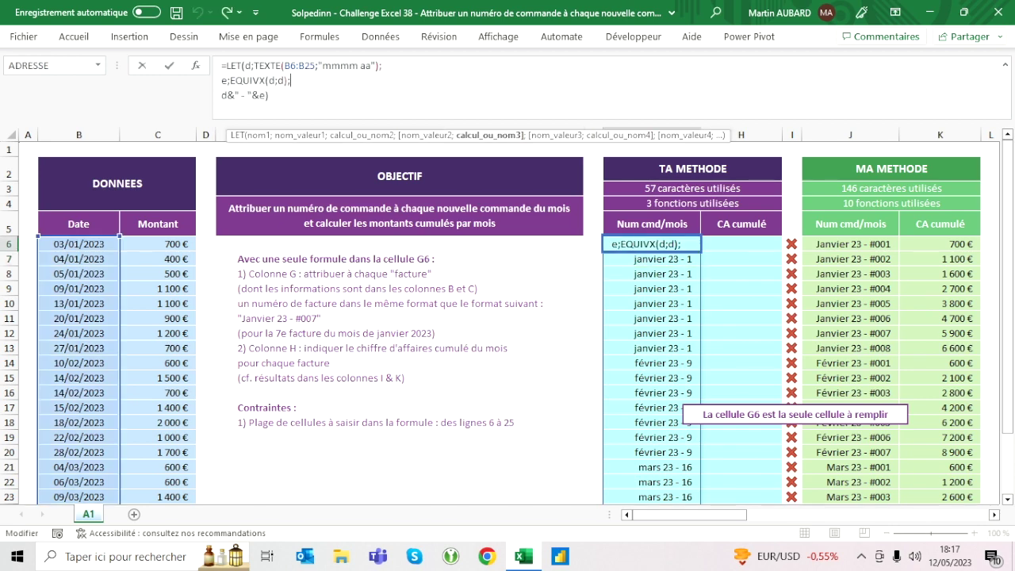
{"action": "key", "text": "alt+Return"}
{"action": "type", "text": "s;"}
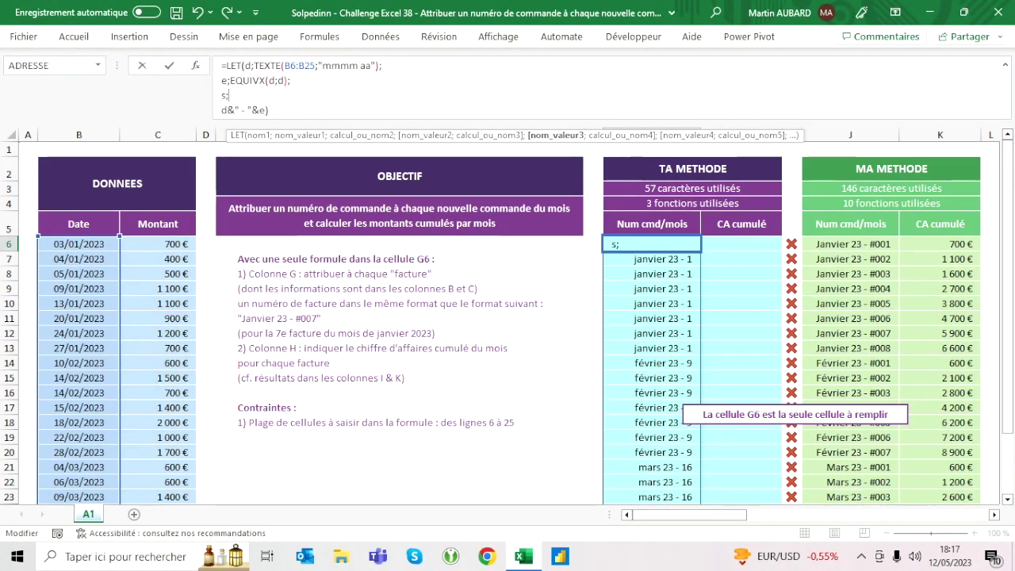
{"action": "type", "text": "sequence(1"}
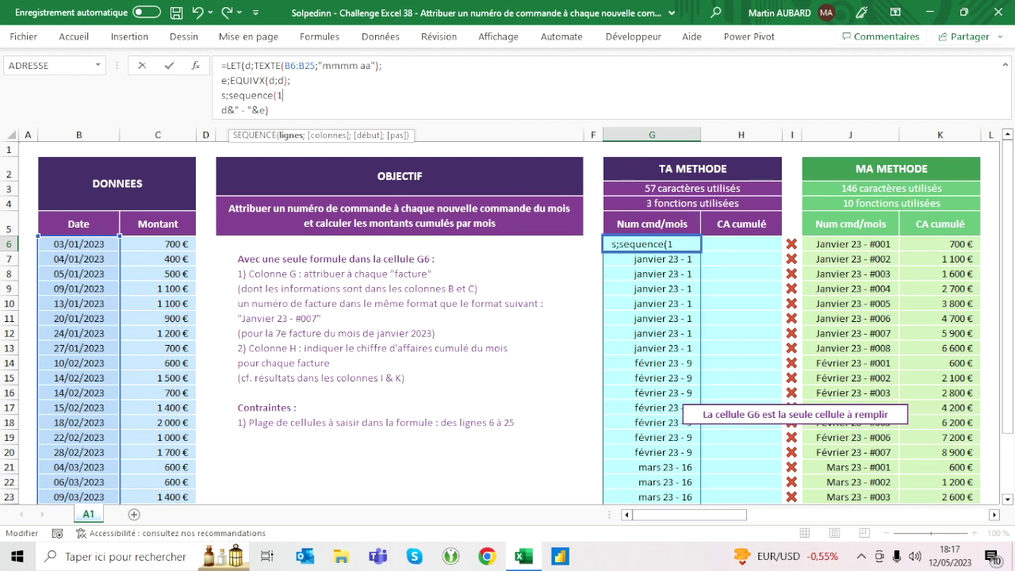
{"action": "key", "text": "BackSpace"}
{"action": "type", "text": "3"}
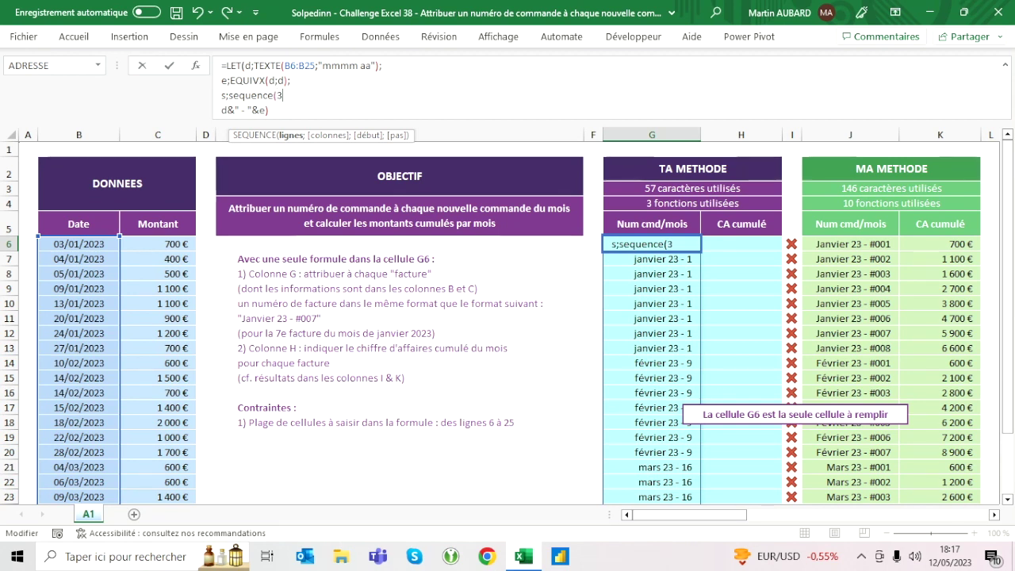
{"action": "type", "text": ");"}
{"action": "key", "text": "Right"}
{"action": "key", "text": "shift+Right"}
{"action": "key", "text": "shift+Right"}
{"action": "key", "text": "shift+Right"}
{"action": "key", "text": "shift+Right"}
{"action": "key", "text": "shift+Right"}
{"action": "key", "text": "shift+Right"}
{"action": "key", "text": "shift+Right"}
{"action": "key", "text": "shift+Right"}
{"action": "type", "text": "s"}
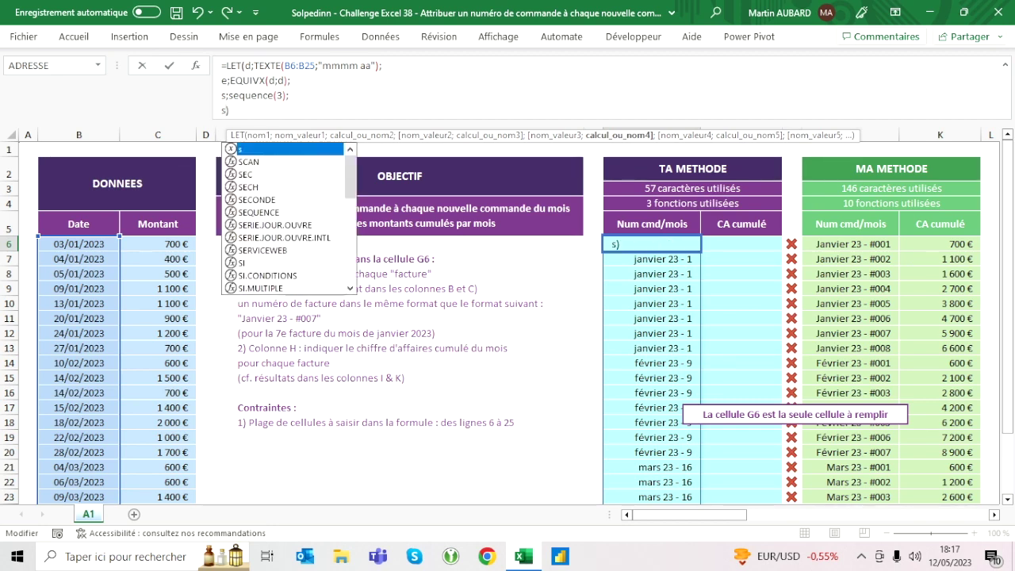
{"action": "key", "text": "ctrl+Return"}
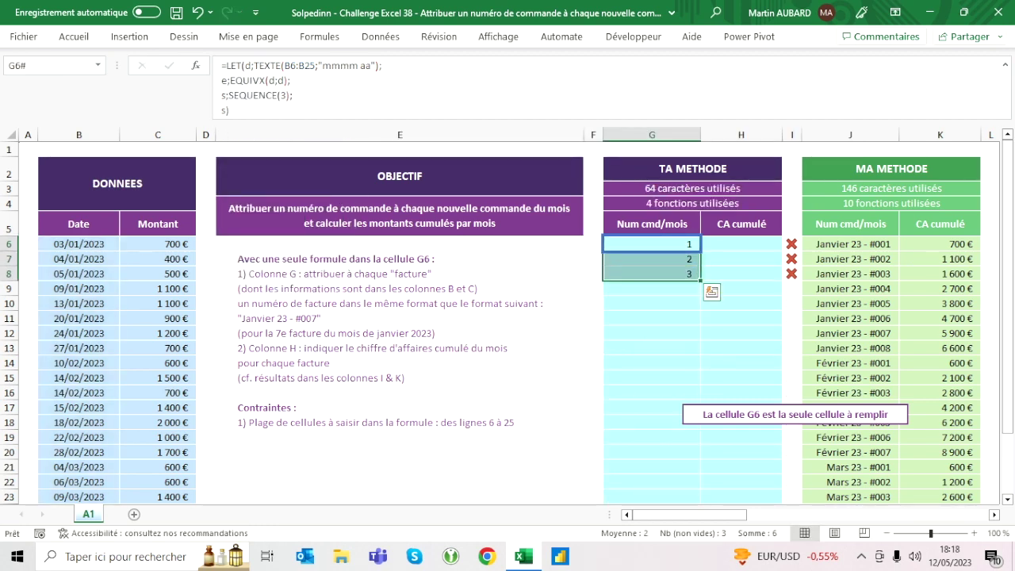
Change the sequence length to NBVAL(d) so the count runs 1 to 20, then check the counters
{"action": "left_click", "coordinate": [287, 95]}
{"action": "key", "text": "BackSpace"}
{"action": "type", "text": "5"}
{"action": "key", "text": "ctrl+Return"}
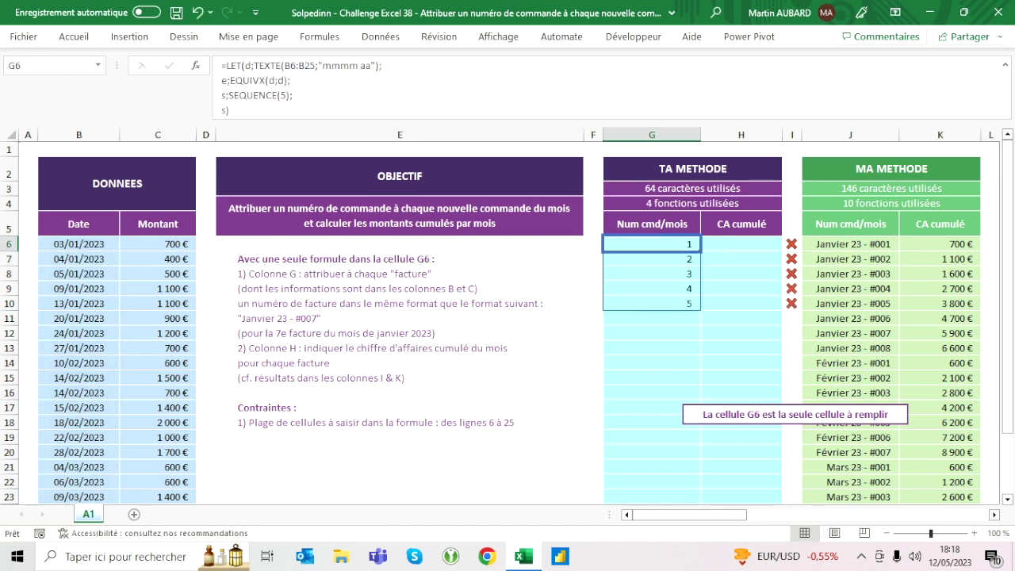
{"action": "left_click", "coordinate": [287, 95]}
{"action": "key", "text": "BackSpace"}
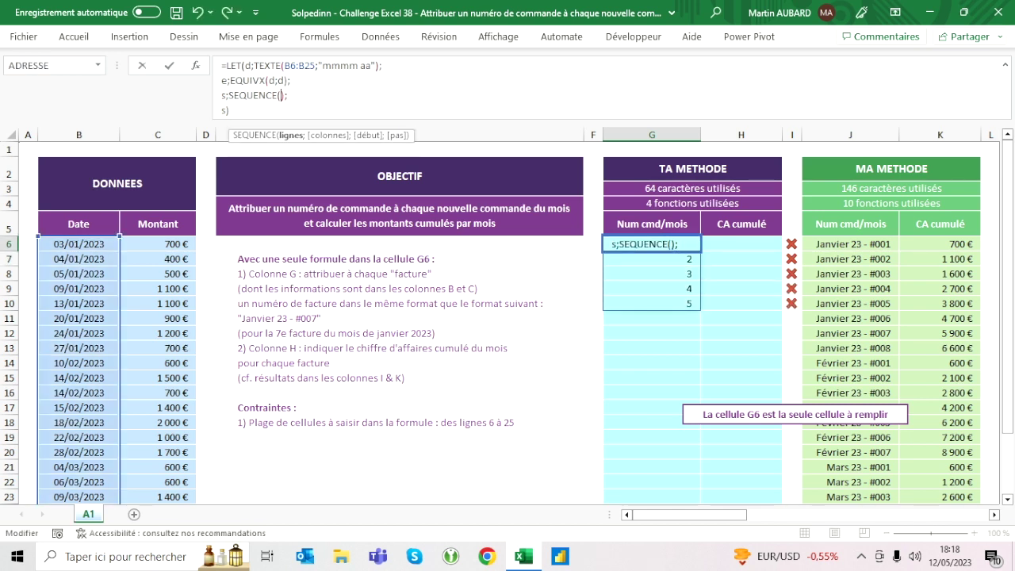
{"action": "type", "text": "nbval("}
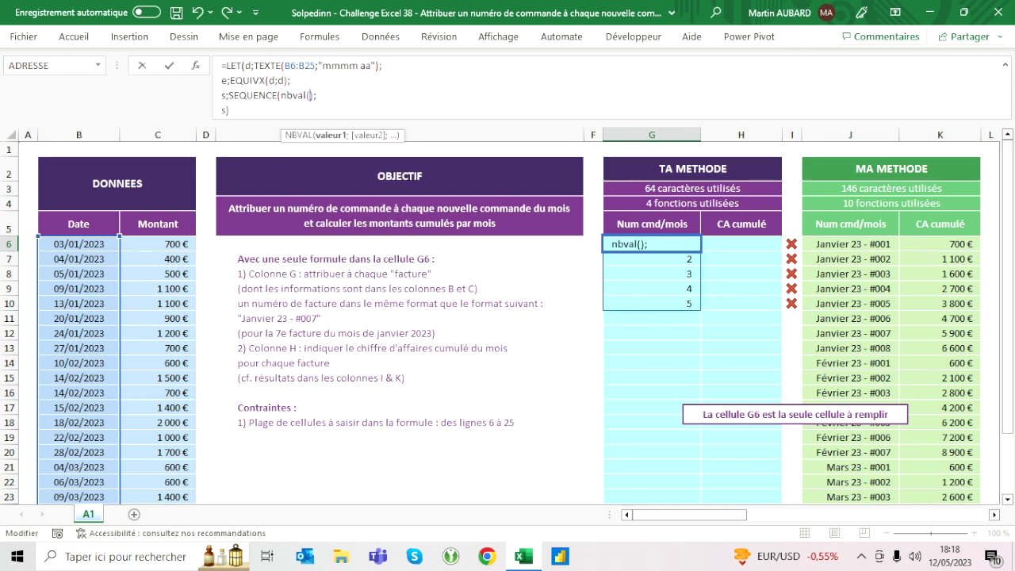
{"action": "type", "text": ")"}
{"action": "left_click", "coordinate": [310, 95]}
{"action": "type", "text": "d"}
{"action": "key", "text": "Return"}
{"action": "key", "text": "Up"}
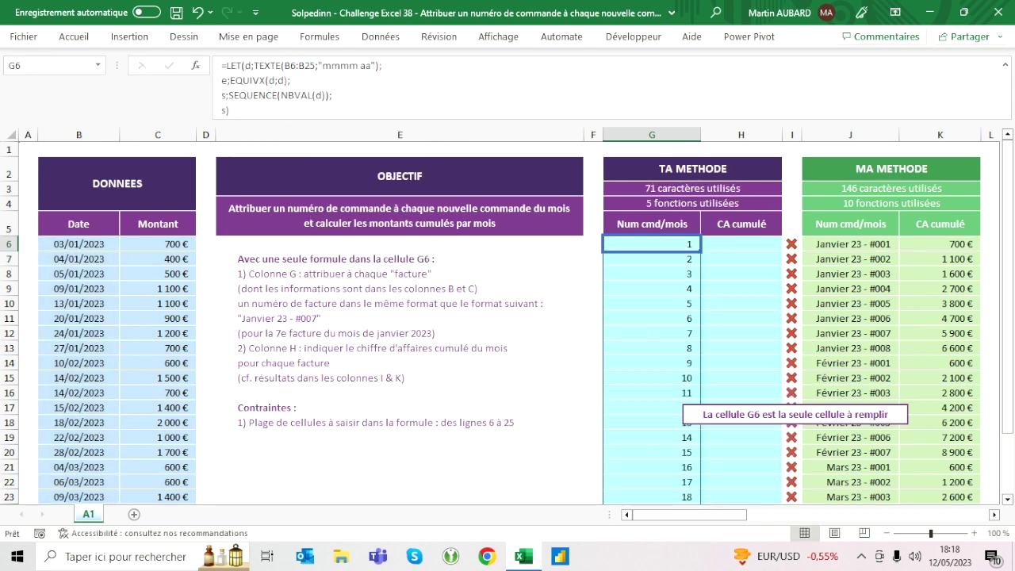
{"action": "scroll", "coordinate": [508, 318], "scroll_direction": "down", "scroll_amount": 1}
{"action": "left_click", "coordinate": [692, 188]}
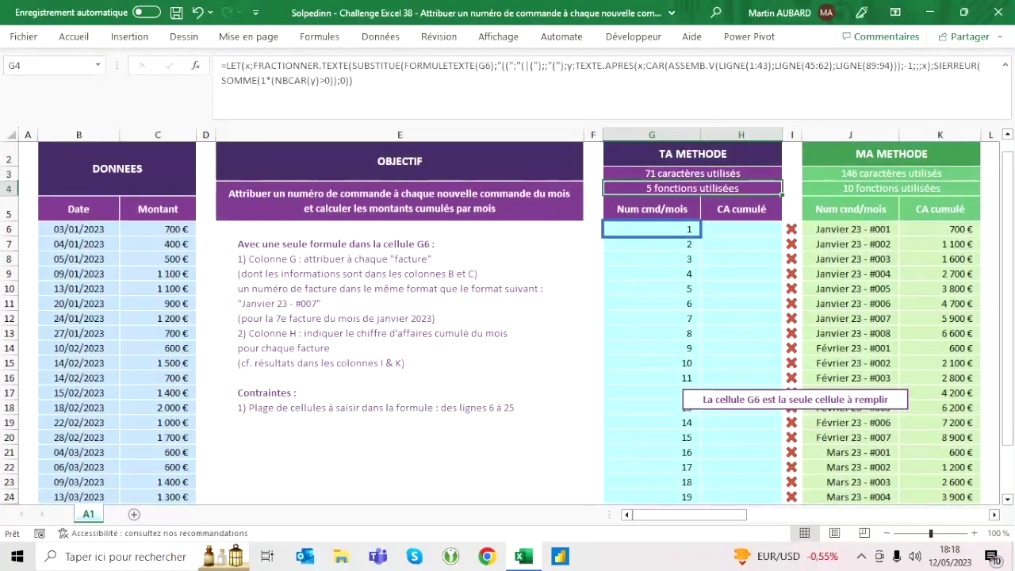
{"action": "left_click", "coordinate": [652, 228]}
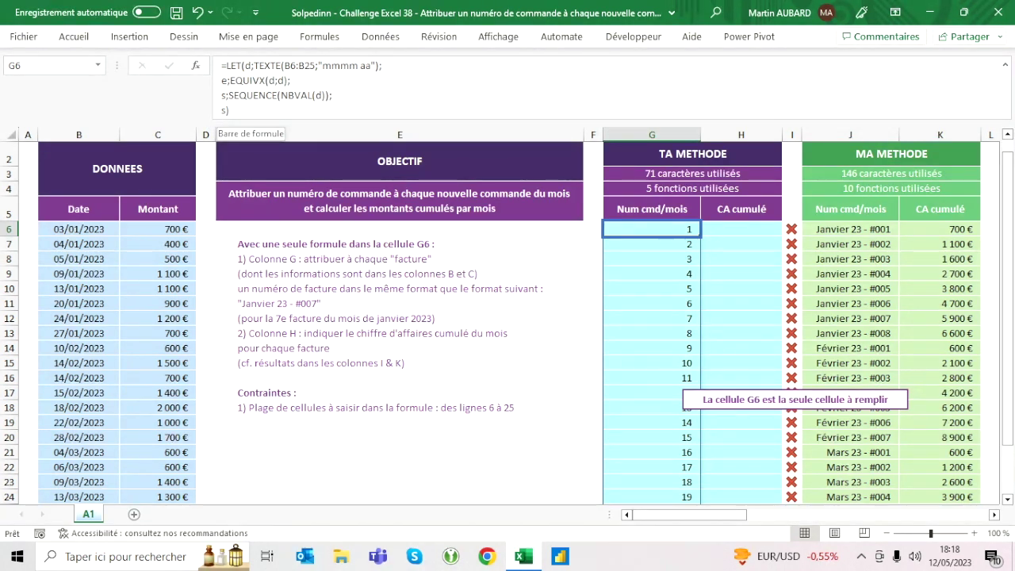
{"action": "left_click", "coordinate": [652, 348]}
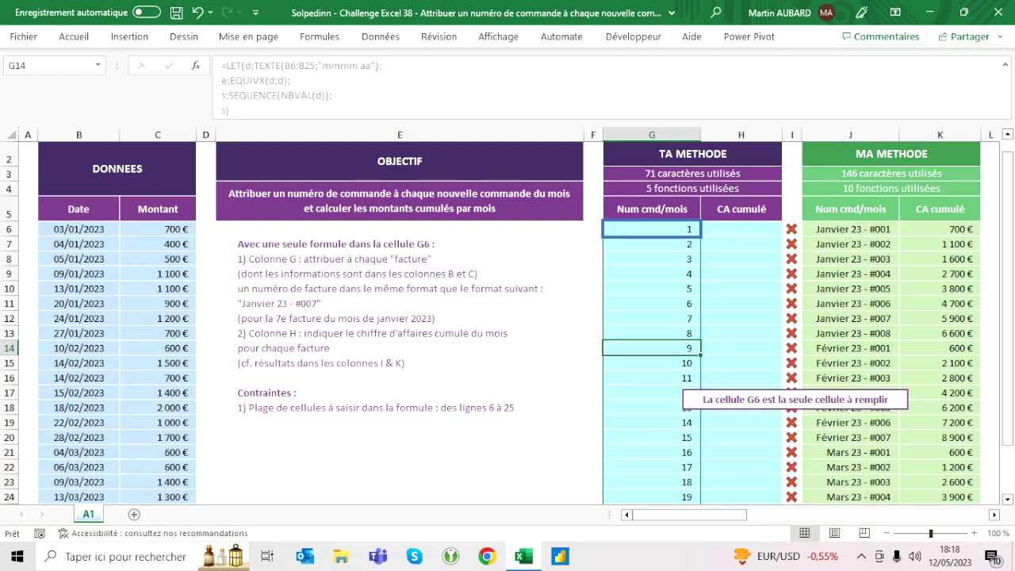
{"action": "left_click", "coordinate": [850, 347]}
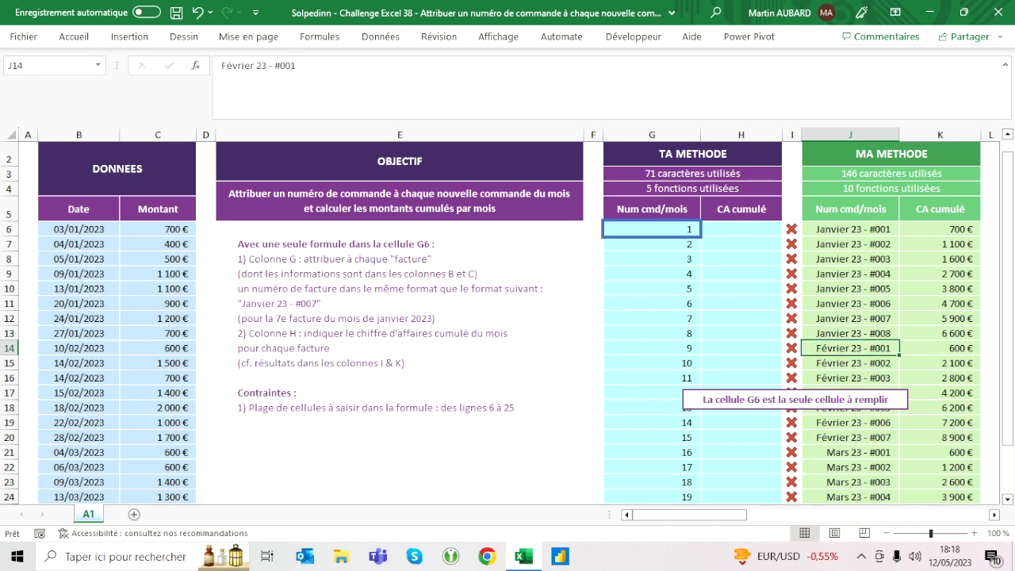
{"action": "left_click", "coordinate": [653, 208]}
{"action": "left_click", "coordinate": [652, 228]}
{"action": "left_click", "coordinate": [652, 209]}
{"action": "left_click", "coordinate": [692, 155]}
{"action": "scroll", "coordinate": [508, 284], "scroll_direction": "up", "scroll_amount": 1}
{"action": "left_click", "coordinate": [652, 244]}
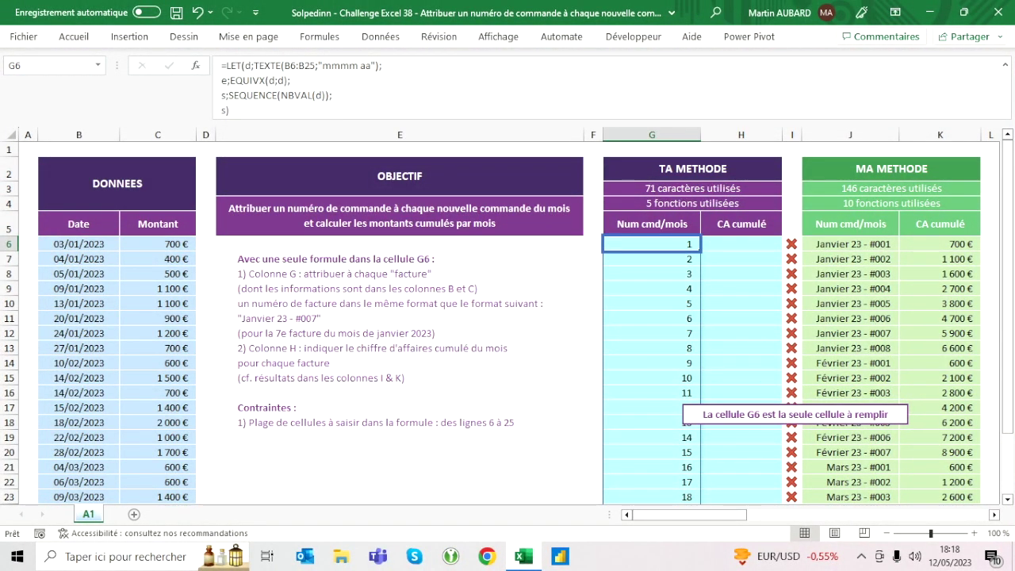
{"action": "left_click", "coordinate": [227, 110]}
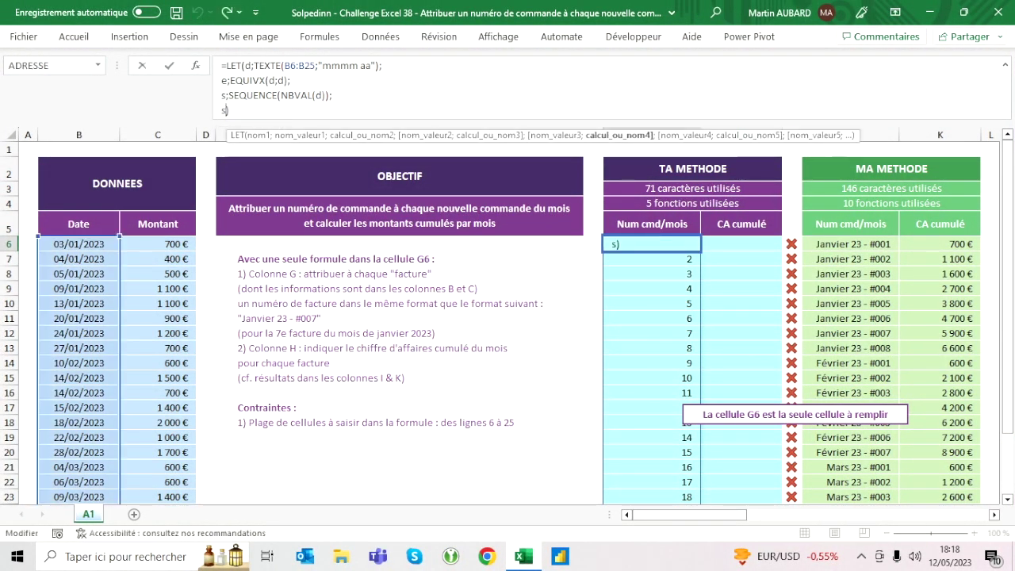
End the LET formula with s-e so each month's first position is subtracted, checking G14
{"action": "type", "text": "-e"}
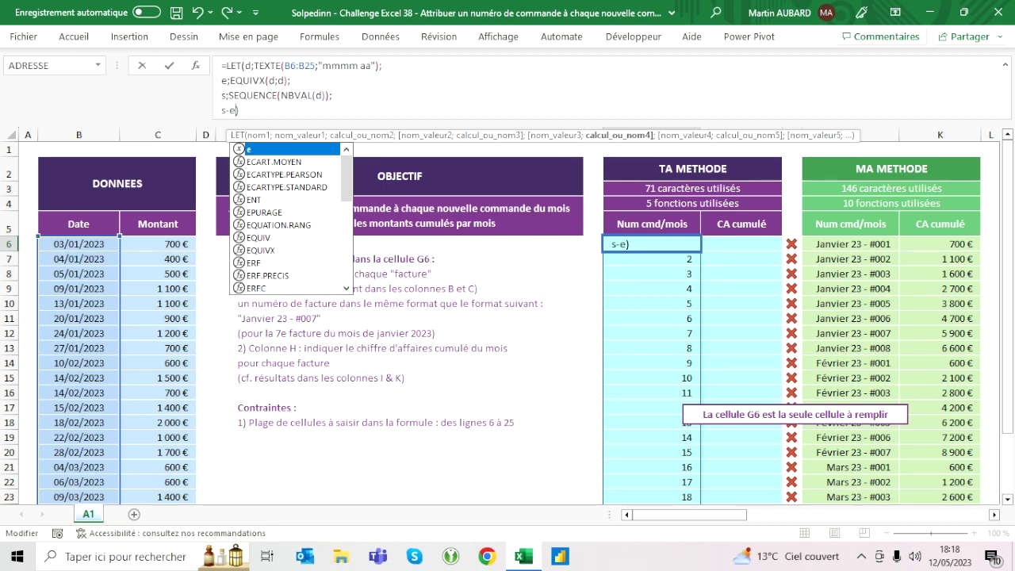
{"action": "key", "text": "ctrl+Return"}
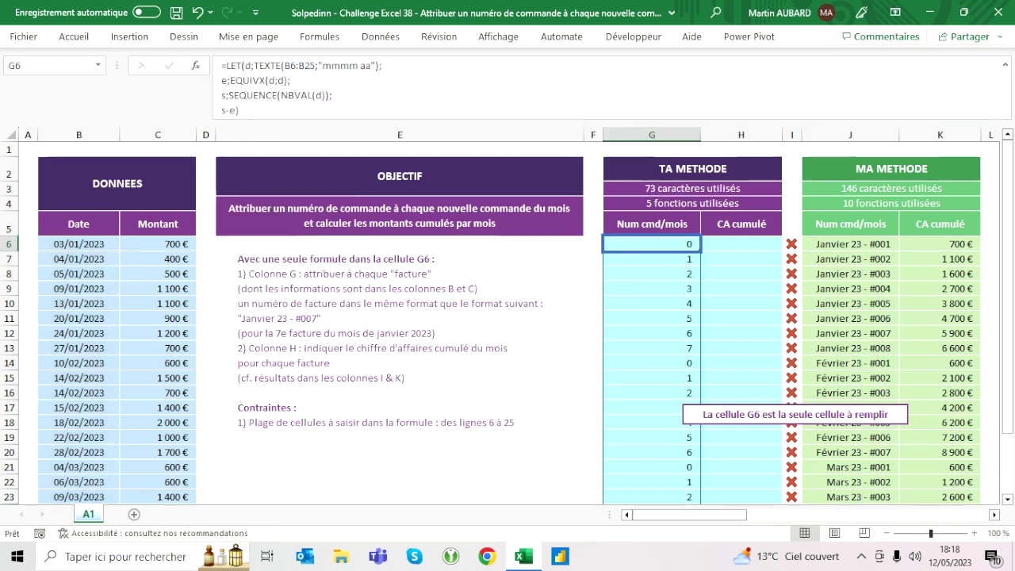
{"action": "key", "text": "Down"}
{"action": "key", "text": "Down"}
{"action": "key", "text": "Down"}
{"action": "key", "text": "Down"}
{"action": "key", "text": "Down"}
{"action": "key", "text": "Down"}
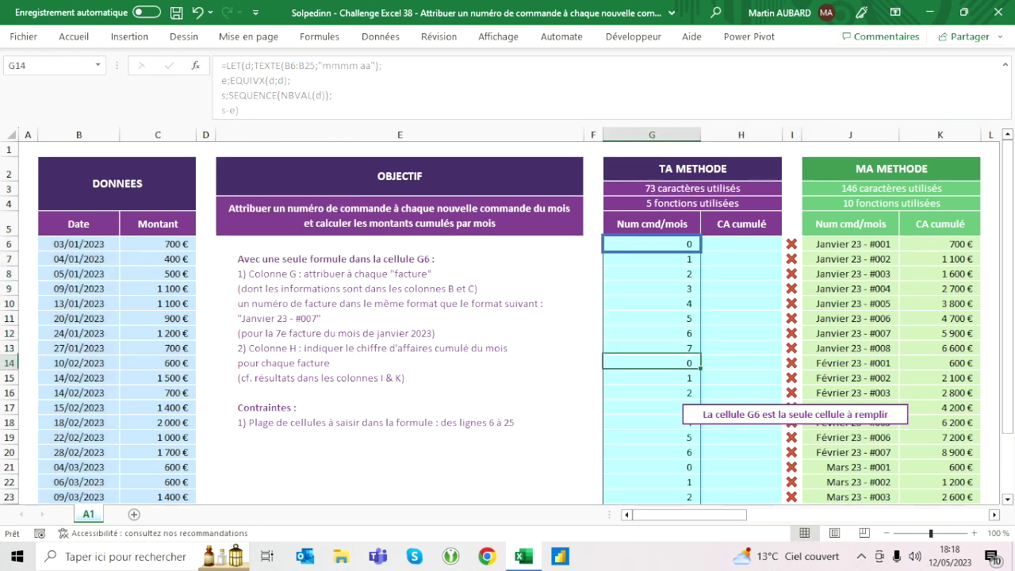
{"action": "left_click", "coordinate": [652, 243]}
Change the final expression to s-e+1 so January orders number 1–8
{"action": "key", "text": "F2"}
{"action": "key", "text": "Left"}
{"action": "type", "text": "+1"}
{"action": "key", "text": "Return"}
{"action": "key", "text": "Up"}
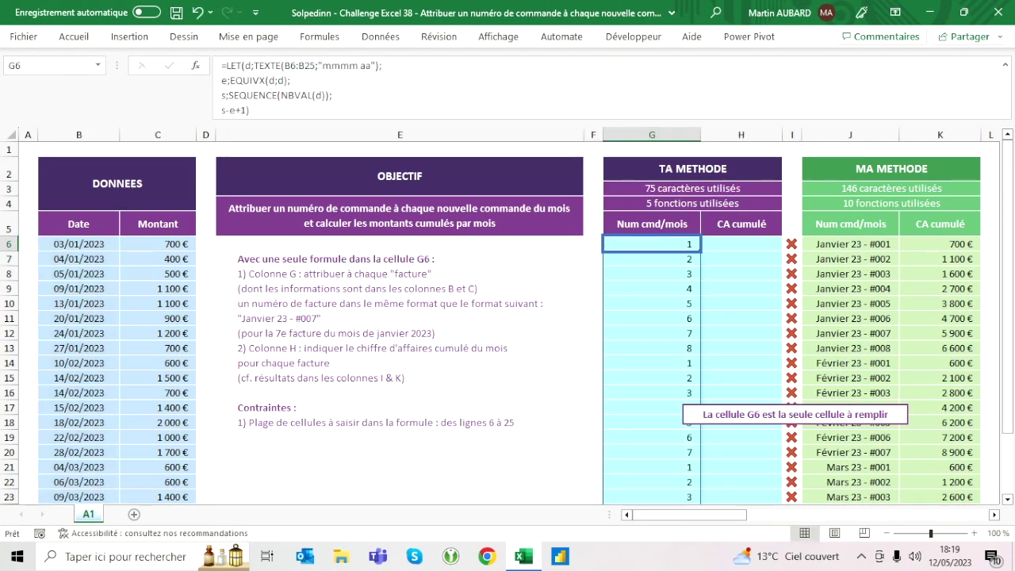
{"action": "key", "text": "shift+Down"}
{"action": "key", "text": "shift+Down"}
{"action": "key", "text": "shift+Down"}
{"action": "key", "text": "shift+Down"}
{"action": "key", "text": "shift+Down"}
{"action": "key", "text": "shift+Down"}
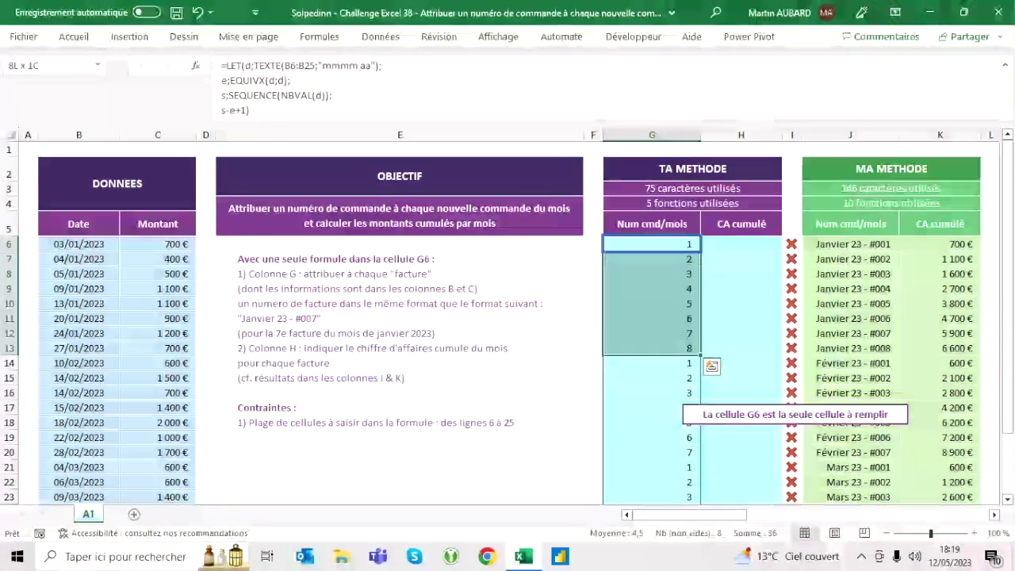
{"action": "key", "text": "Up"}
{"action": "key", "text": "Down"}
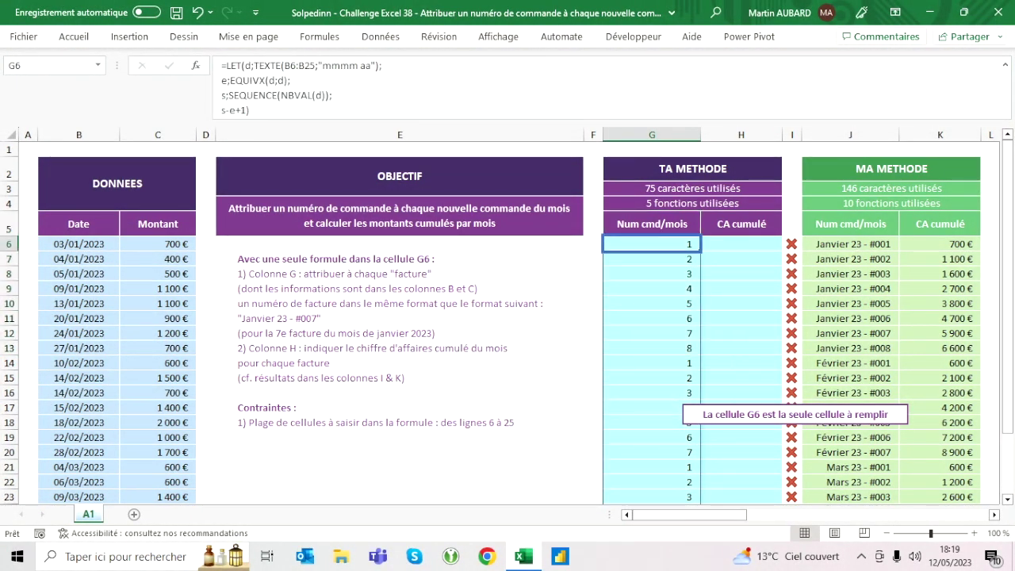
Review the objective text, then delete the final s-e+1 expression from G6's formula
{"action": "key", "text": "Left"}
{"action": "key", "text": "Left"}
{"action": "key", "text": "Up"}
{"action": "key", "text": "Up"}
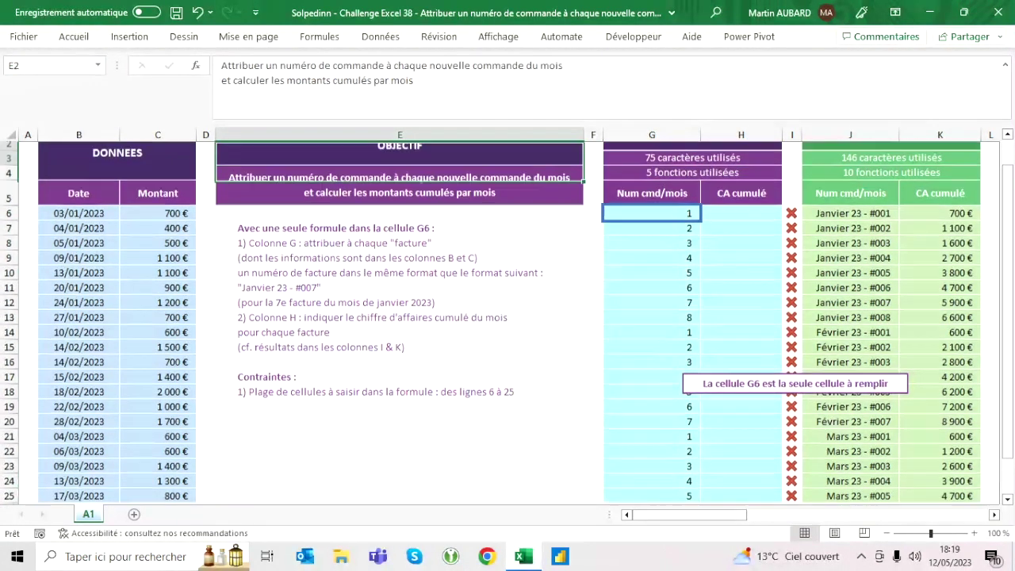
{"action": "key", "text": "Down"}
{"action": "key", "text": "Down"}
{"action": "key", "text": "Right"}
{"action": "key", "text": "Right"}
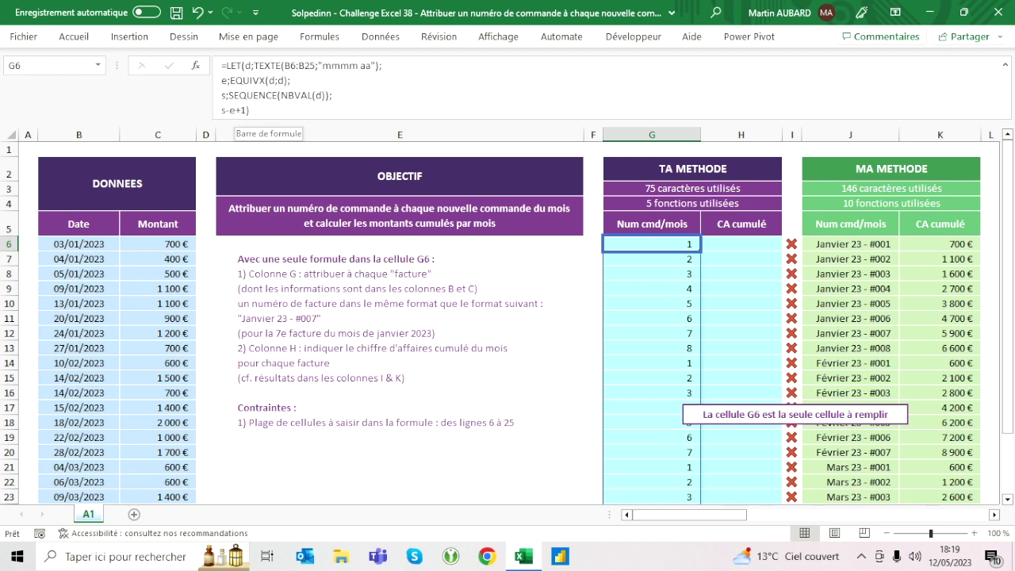
{"action": "key", "text": "F2"}
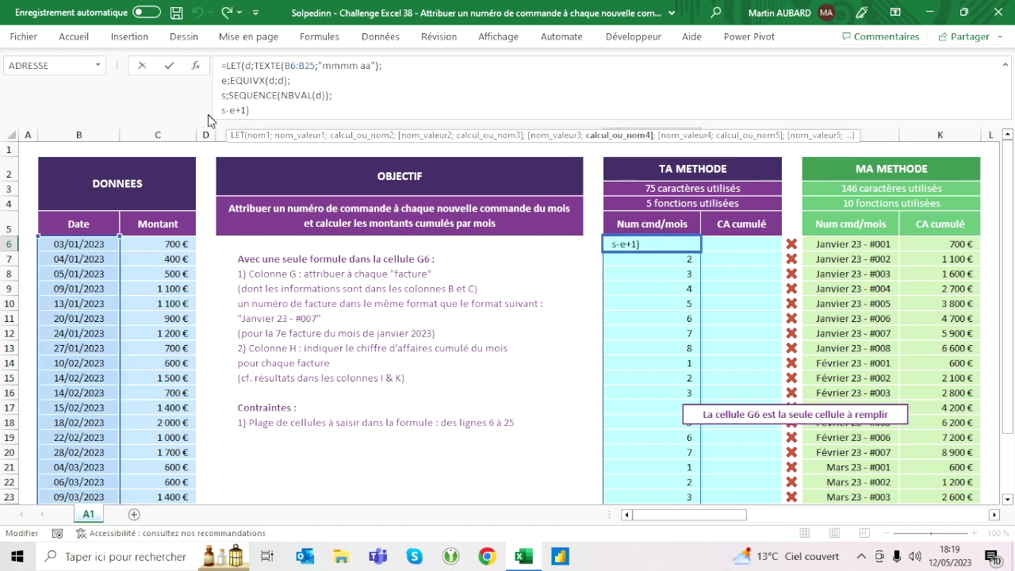
{"action": "key", "text": "BackSpace"}
{"action": "key", "text": "BackSpace"}
{"action": "key", "text": "BackSpace"}
End the LET with DECALER(C5;1;), fixing the too-few-arguments warning
{"action": "type", "text": "decaler("}
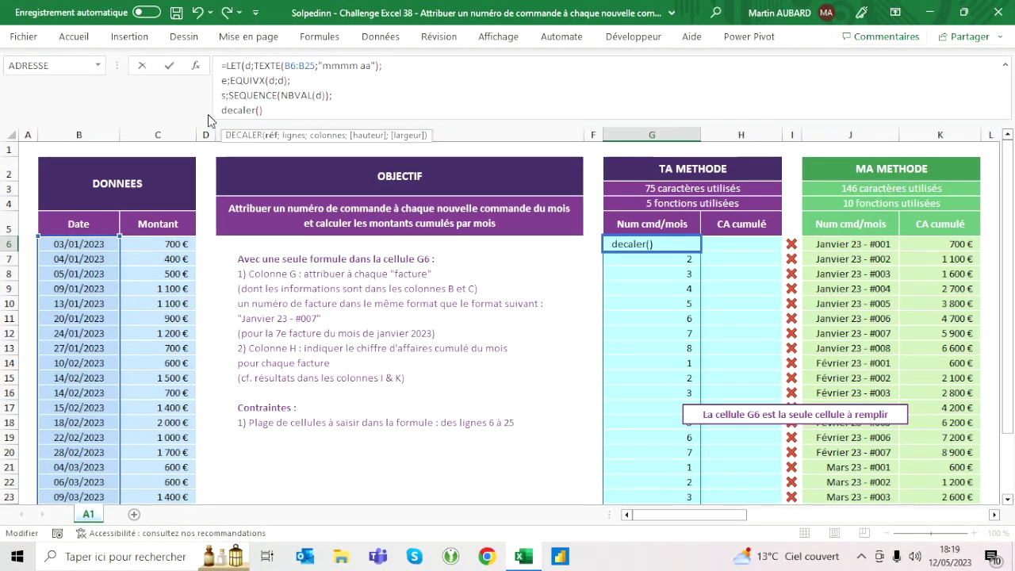
{"action": "left_click", "coordinate": [158, 224]}
{"action": "type", "text": ";"}
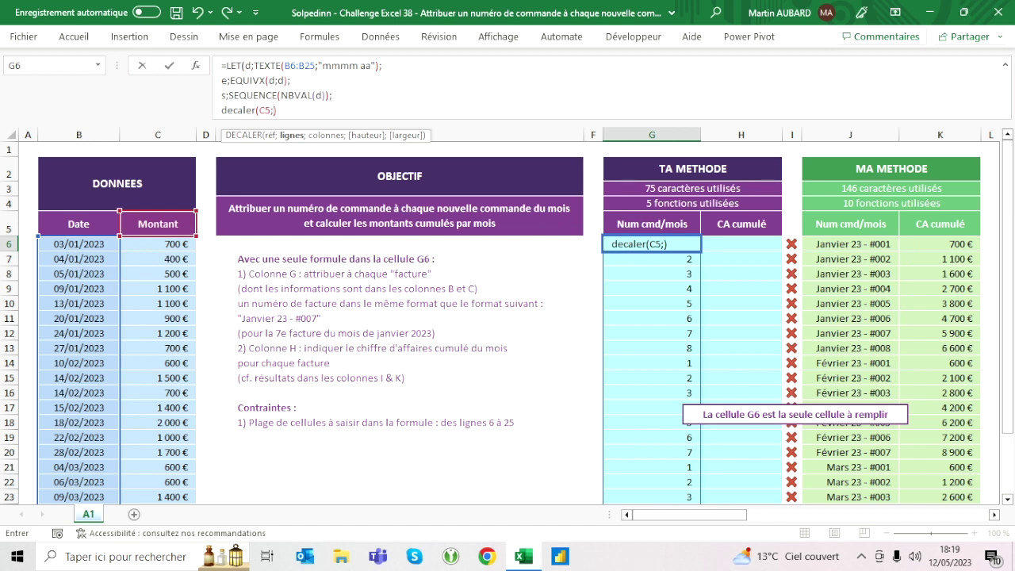
{"action": "type", "text": "1)"}
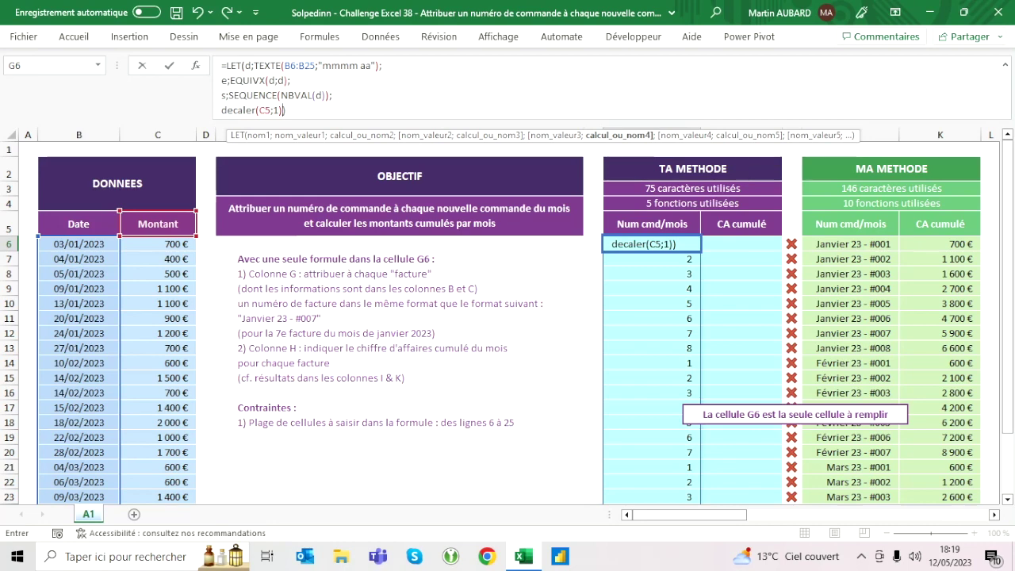
{"action": "key", "text": "Return"}
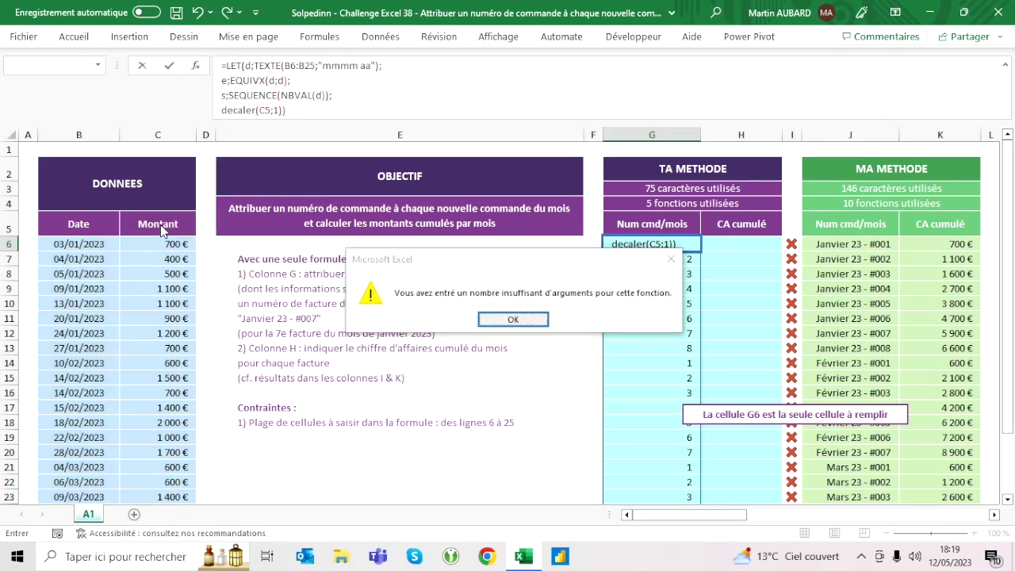
{"action": "key", "text": "Return"}
{"action": "type", "text": ";"}
{"action": "key", "text": "Return"}
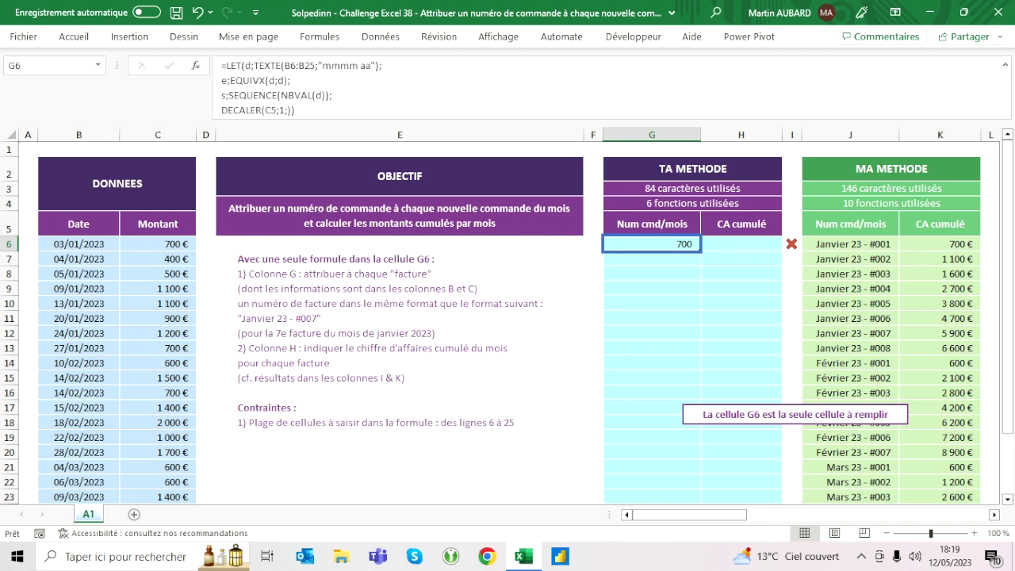
Compare G6 with the amount in C6 and try a DECALER row offset of -1
{"action": "left_click", "coordinate": [271, 110]}
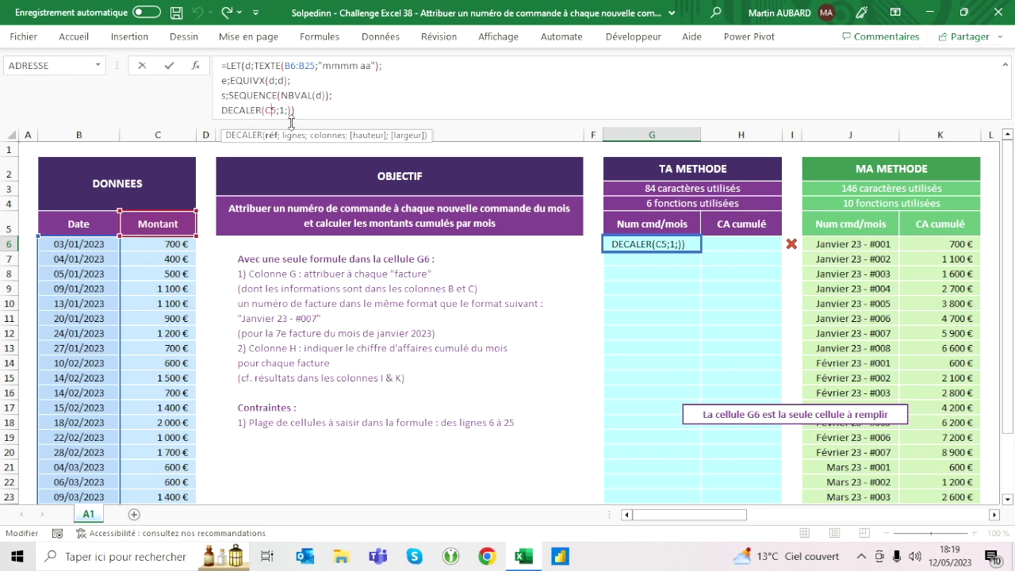
{"action": "key", "text": "Escape"}
{"action": "left_click", "coordinate": [158, 244]}
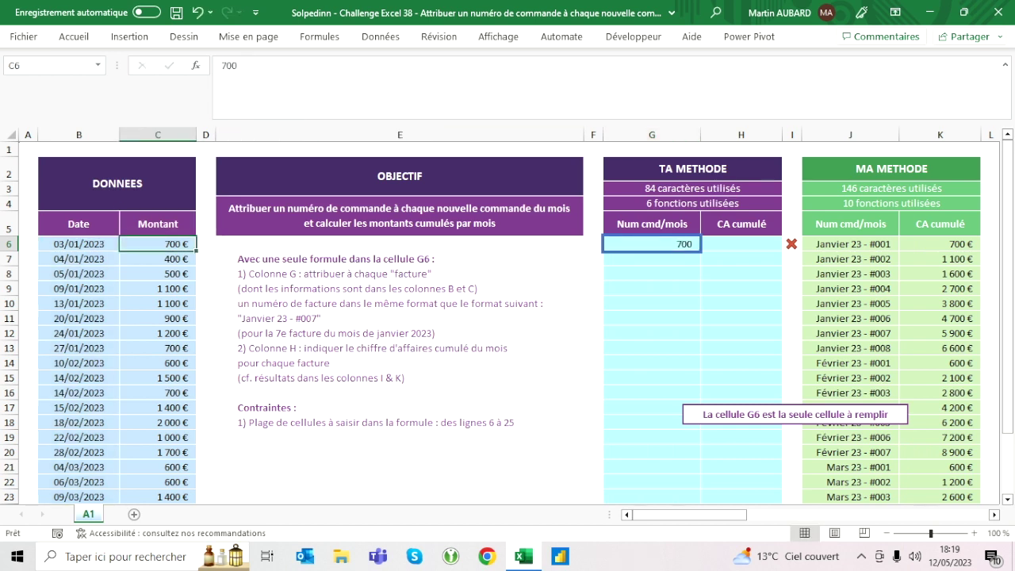
{"action": "left_click", "coordinate": [652, 224]}
{"action": "left_click", "coordinate": [652, 244]}
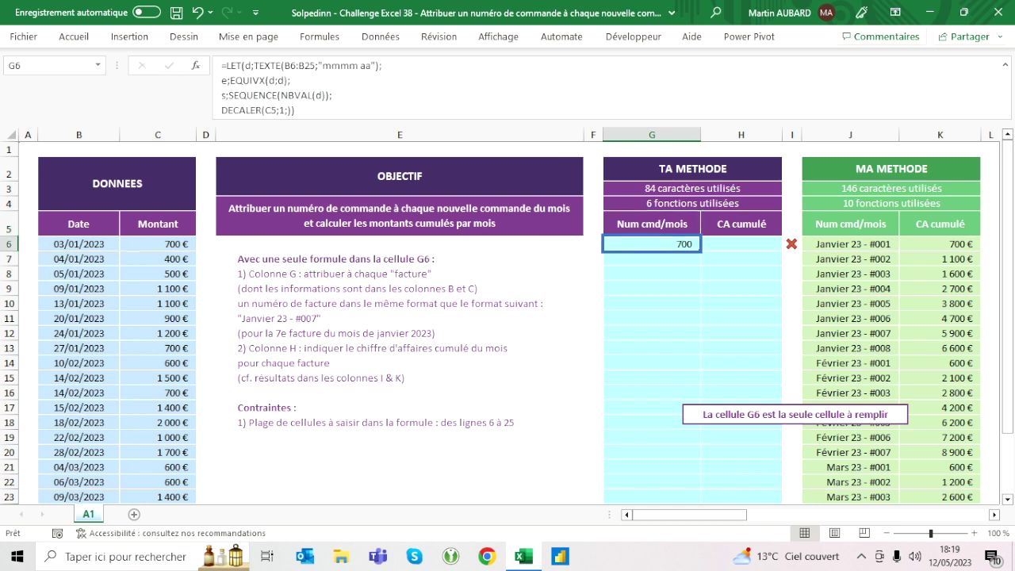
{"action": "left_click", "coordinate": [325, 119]}
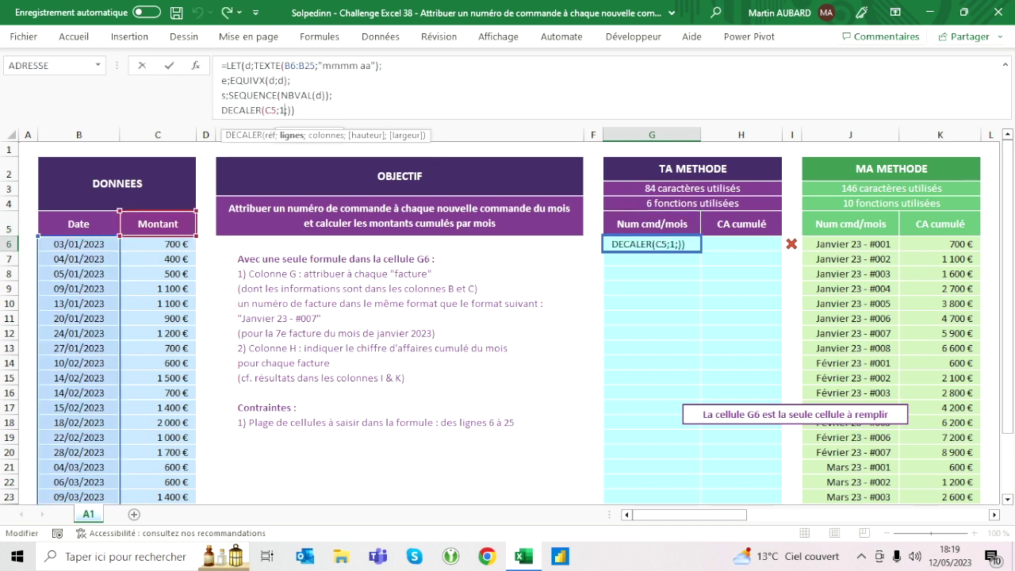
{"action": "key", "text": "BackSpace"}
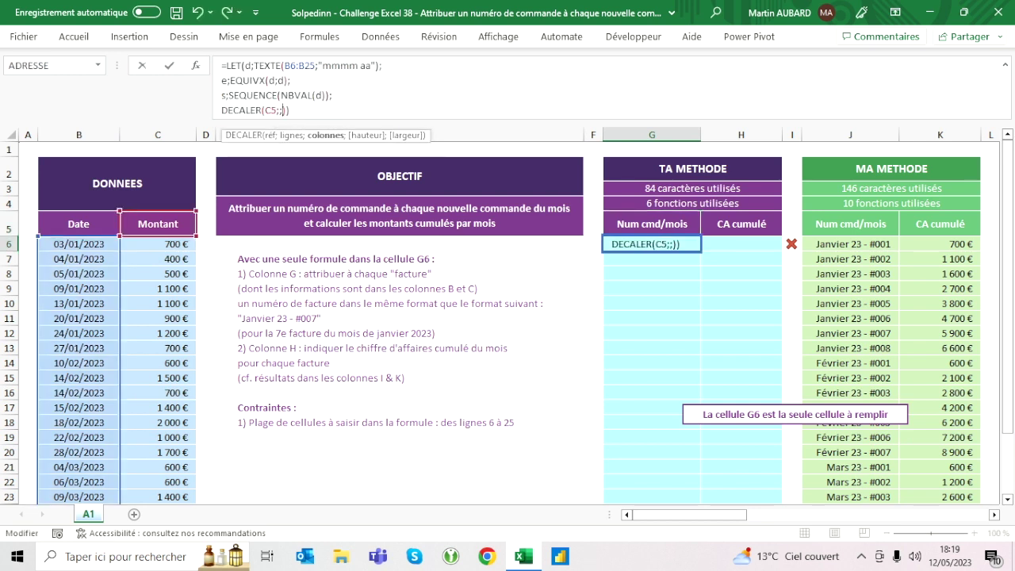
{"action": "type", "text": "-1"}
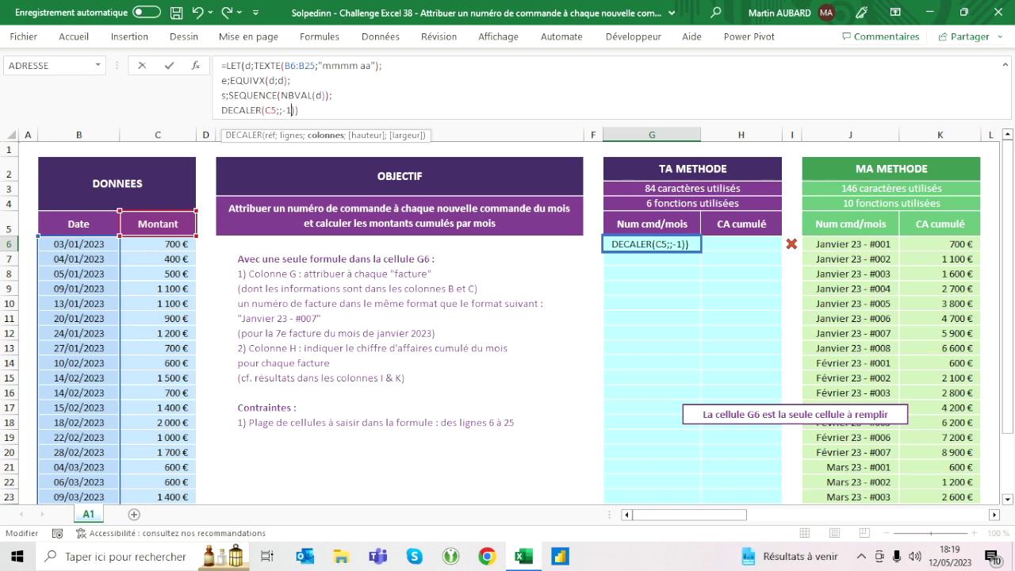
{"action": "key", "text": "Return"}
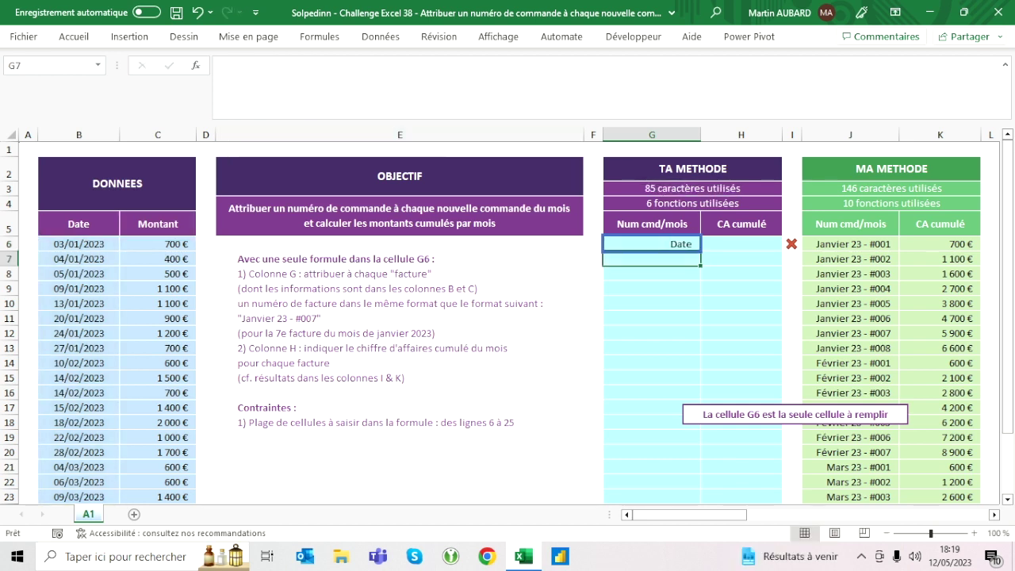
Set the DECALER row offset back to 1 so G6 shows 700
{"action": "left_click", "coordinate": [653, 244]}
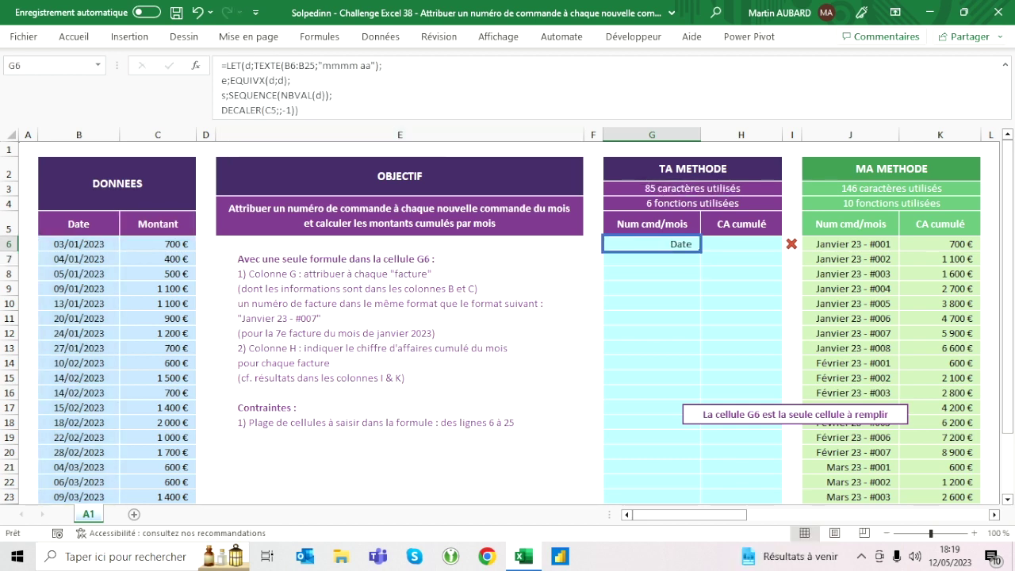
{"action": "left_click", "coordinate": [279, 110]}
{"action": "key", "text": "BackSpace"}
{"action": "type", "text": "1"}
{"action": "key", "text": "Right"}
{"action": "key", "text": "Delete"}
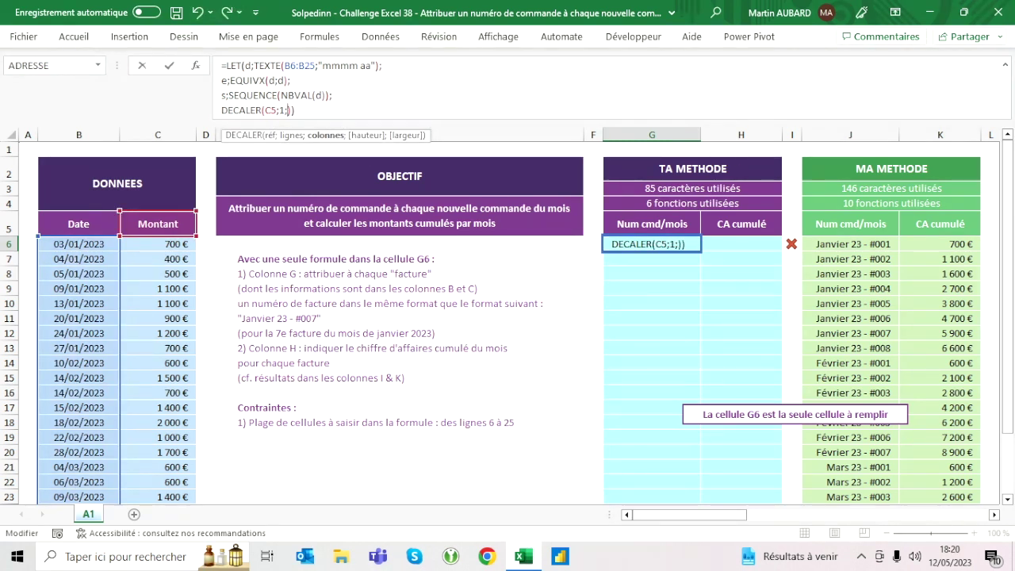
{"action": "key", "text": "ctrl+Return"}
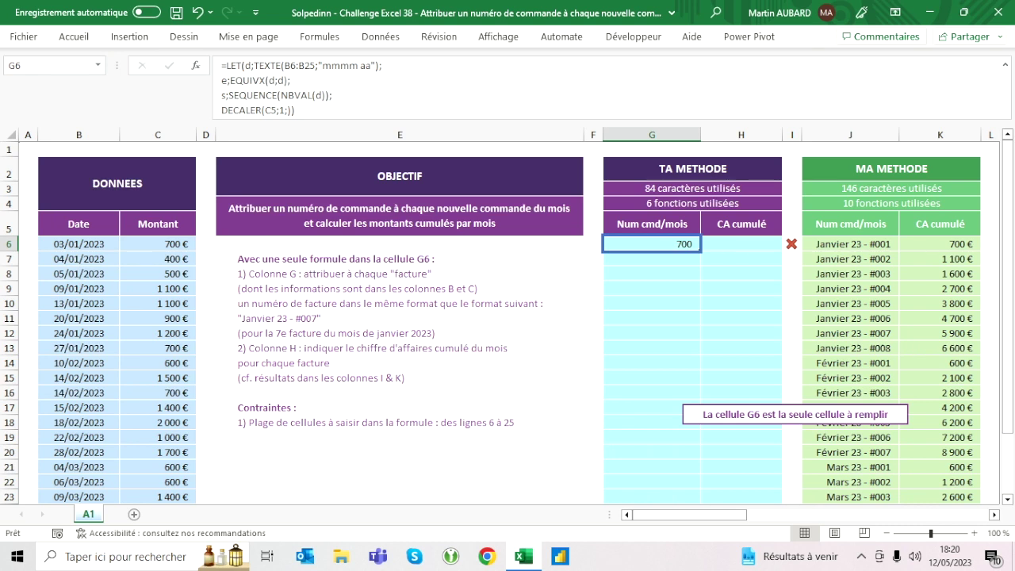
Try s as the row offset, then revert to 1 to clear the errors
{"action": "key", "text": "F2"}
{"action": "key", "text": "Left"}
{"action": "key", "text": "Left"}
{"action": "key", "text": "Left"}
{"action": "key", "text": "BackSpace"}
{"action": "type", "text": "s"}
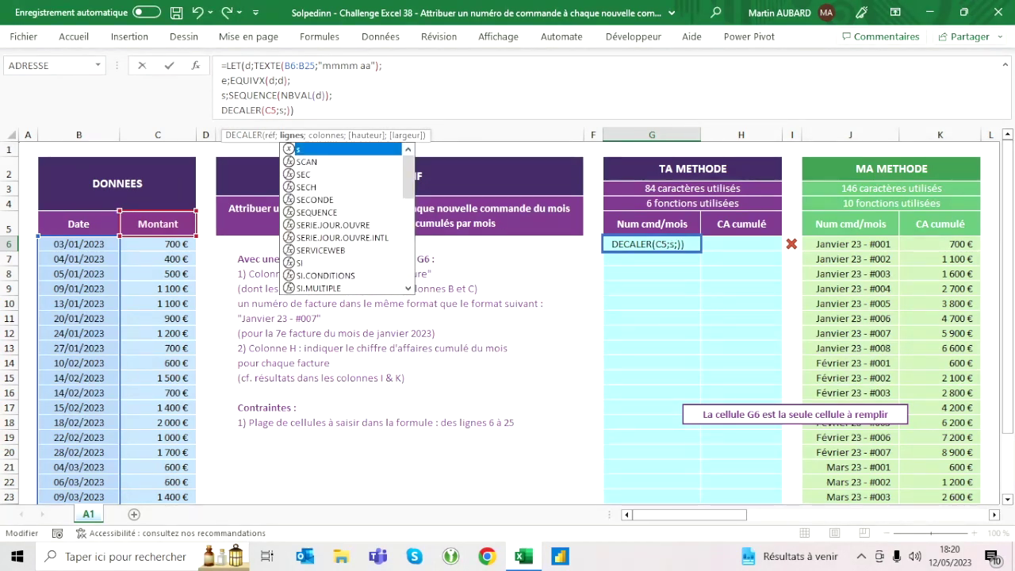
{"action": "key", "text": "ctrl+Return"}
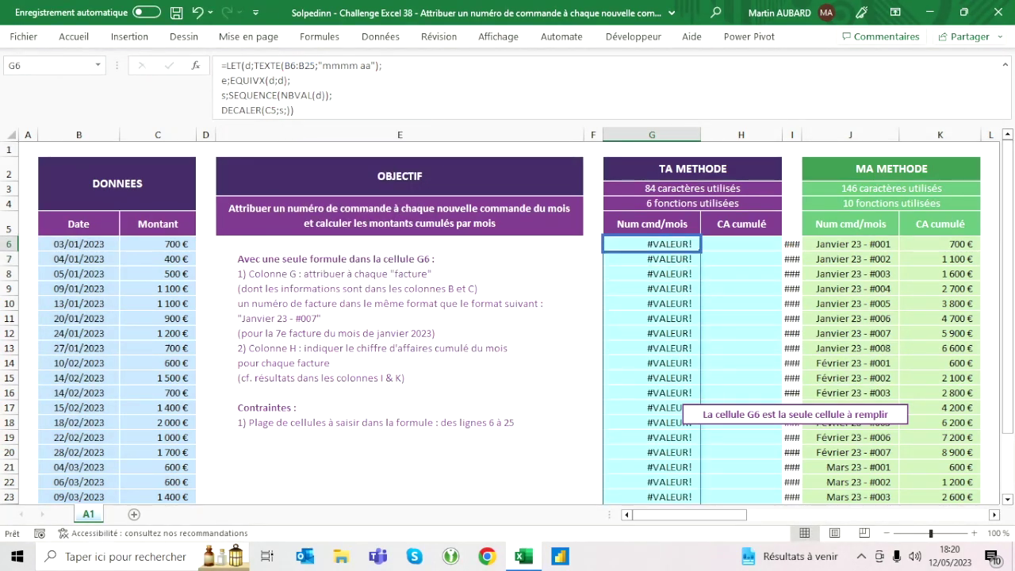
{"action": "key", "text": "F2"}
{"action": "key", "text": "Left"}
{"action": "key", "text": "Left"}
{"action": "key", "text": "Left"}
{"action": "key", "text": "BackSpace"}
{"action": "type", "text": "1"}
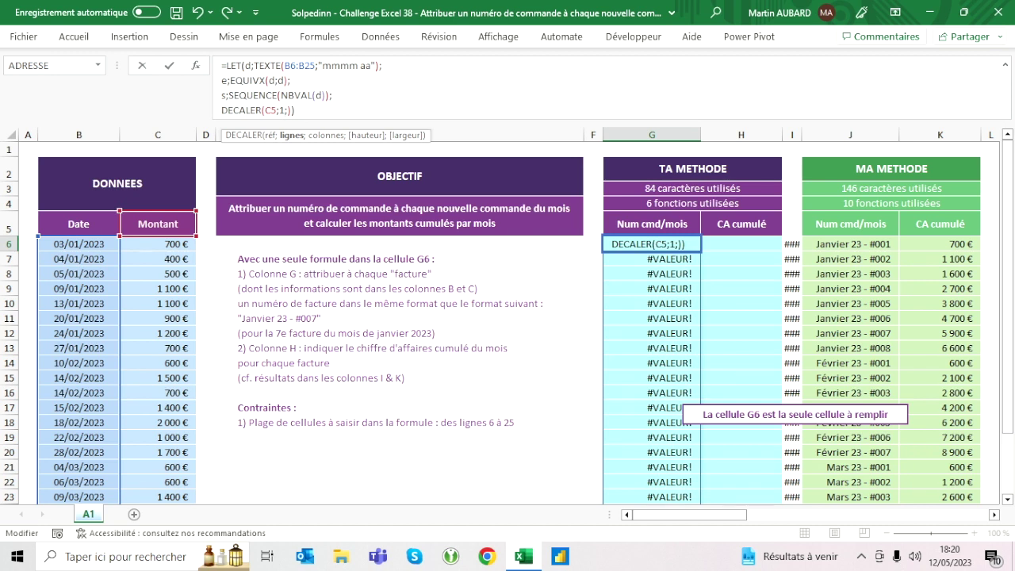
{"action": "key", "text": "ctrl+Return"}
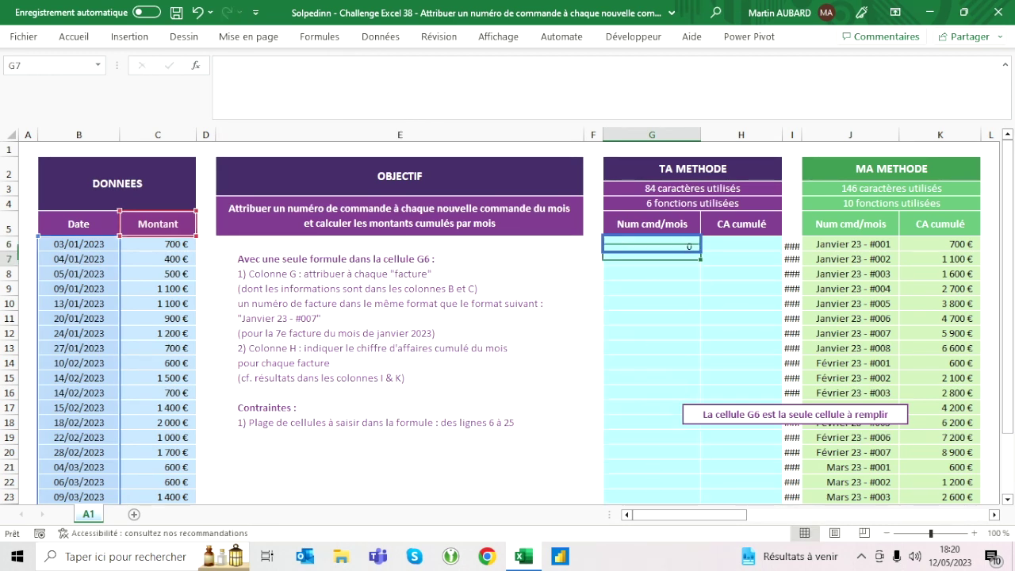
Change the row offset to 2 so G6 shows 400, checking against C7
{"action": "left_click", "coordinate": [286, 109]}
{"action": "key", "text": "BackSpace"}
{"action": "type", "text": "2"}
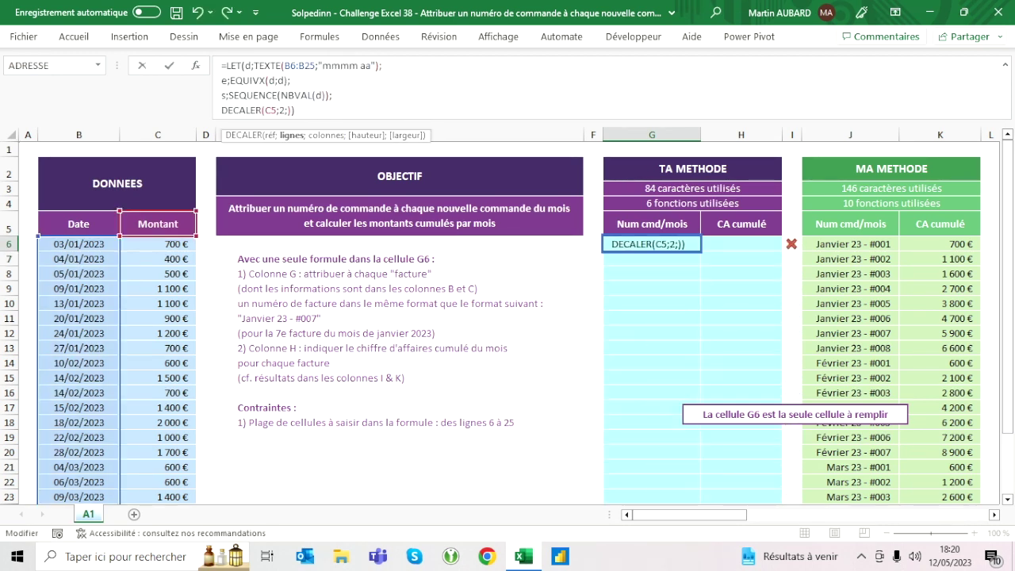
{"action": "key", "text": "Return"}
{"action": "key", "text": "Up"}
{"action": "left_click", "coordinate": [157, 259]}
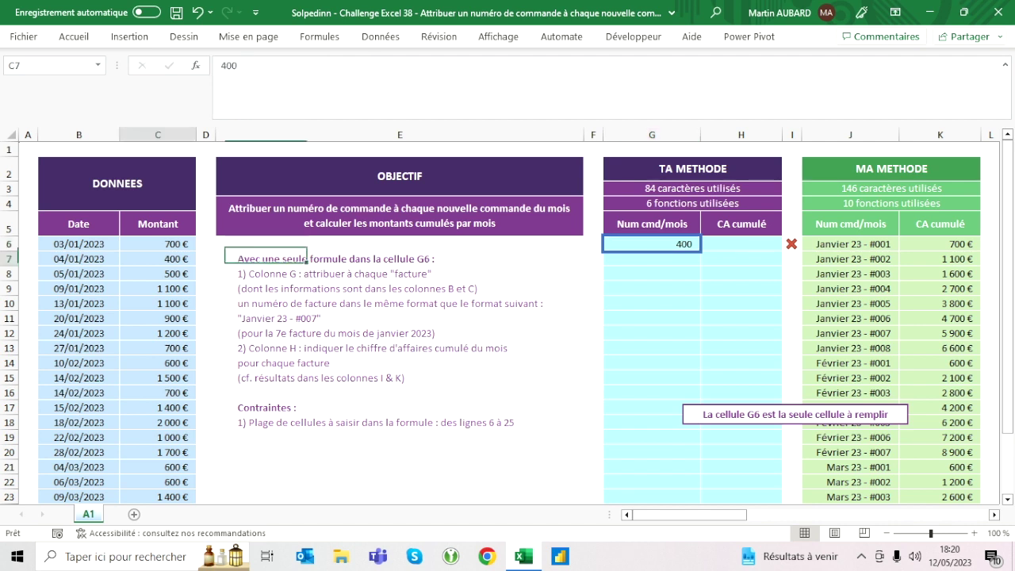
{"action": "left_click", "coordinate": [652, 223]}
{"action": "left_click", "coordinate": [652, 243]}
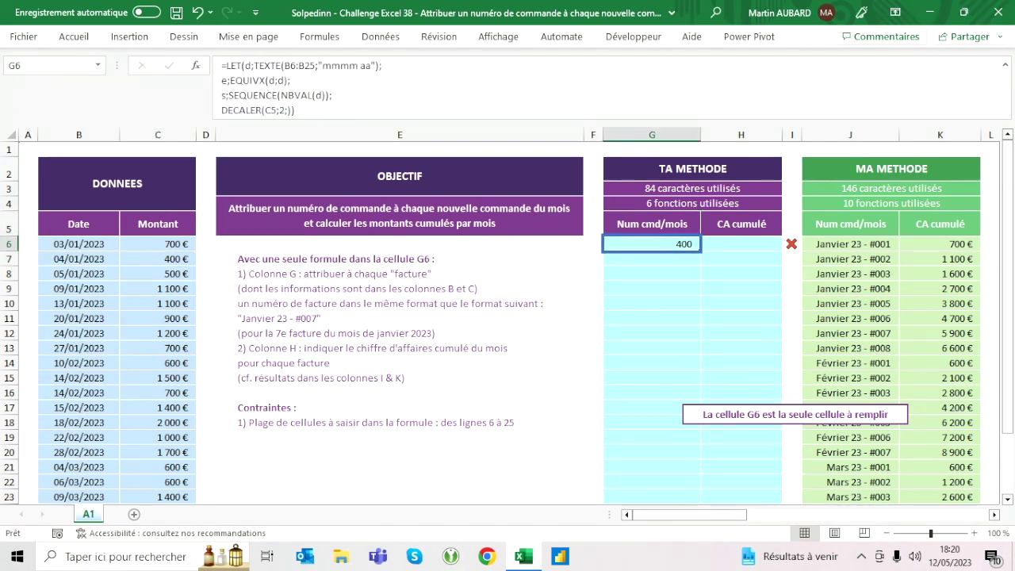
Set the row offset to 4 so G6 shows 1100, comparing with amounts C6:C9
{"action": "left_click", "coordinate": [279, 111]}
{"action": "key", "text": "BackSpace"}
{"action": "key", "text": "Return"}
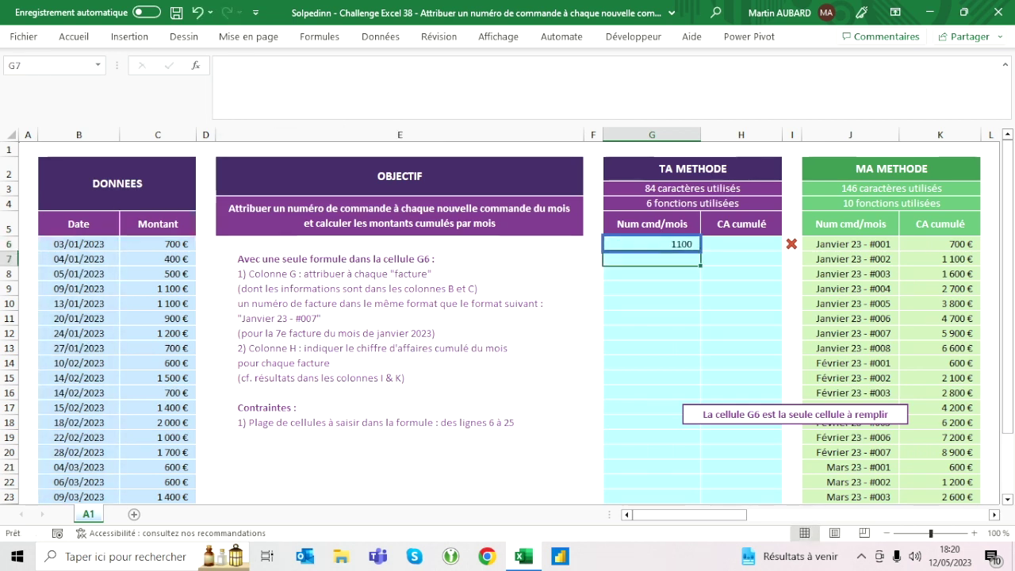
{"action": "left_click", "coordinate": [158, 224]}
{"action": "left_click_drag", "start_coordinate": [158, 243], "coordinate": [158, 288]}
{"action": "left_click", "coordinate": [158, 288]}
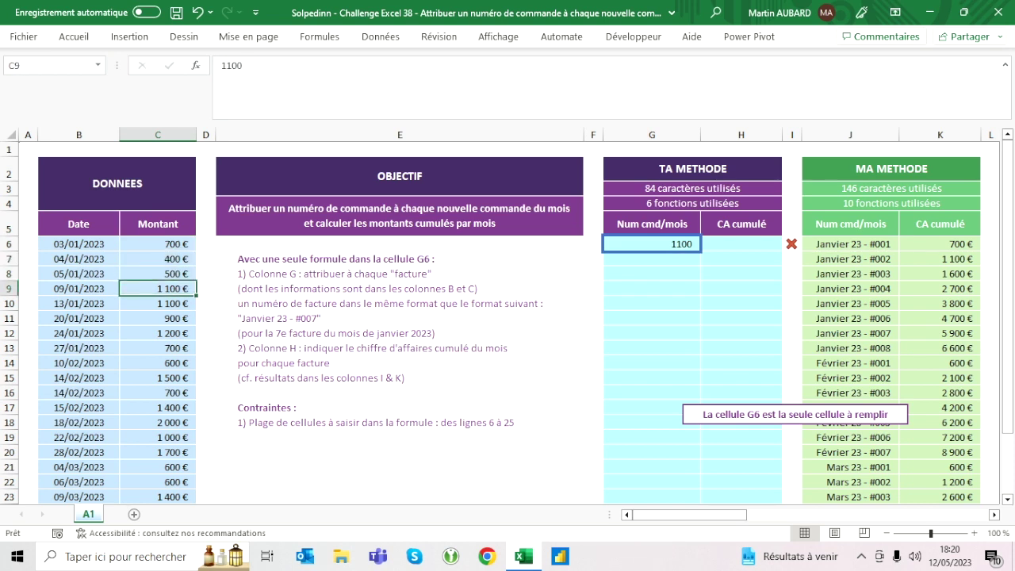
{"action": "left_click", "coordinate": [652, 224]}
{"action": "left_click", "coordinate": [652, 244]}
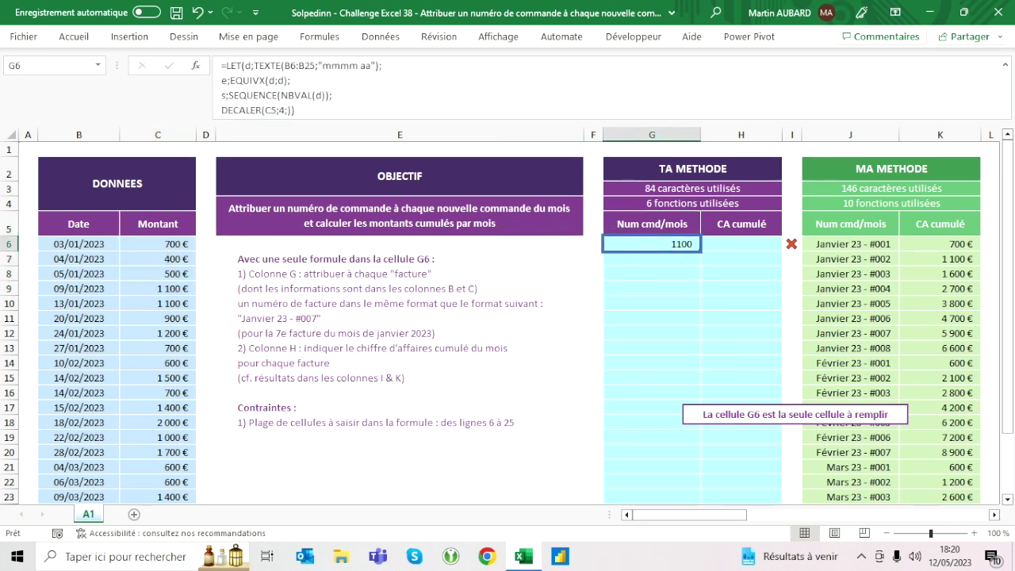
Wrap the offset in SOMME, giving SOMME(DECALER(C5;4;))
{"action": "left_click", "coordinate": [223, 109]}
{"action": "type", "text": "somme("}
{"action": "type", "text": ")"}
{"action": "key", "text": "Return"}
{"action": "key", "text": "Up"}
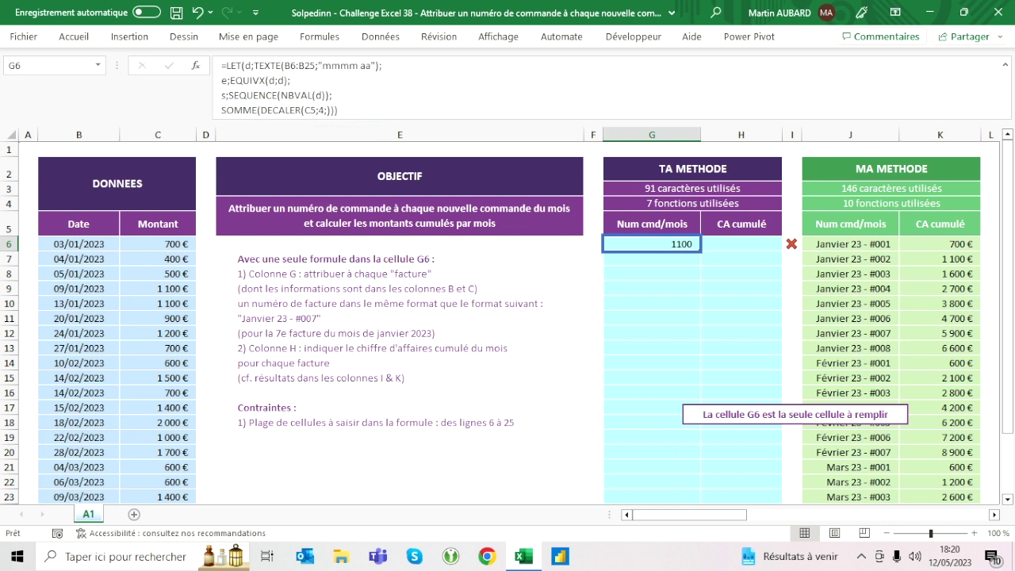
{"action": "left_click", "coordinate": [320, 110]}
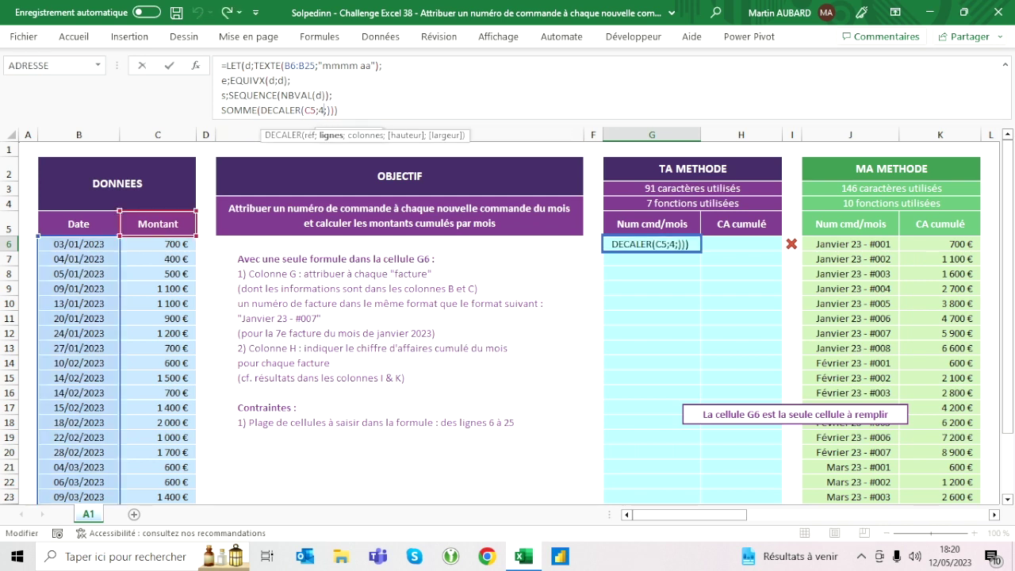
{"action": "key", "text": "BackSpace"}
{"action": "type", "text": "1"}
{"action": "key", "text": "Right"}
{"action": "type", "text": ";"}
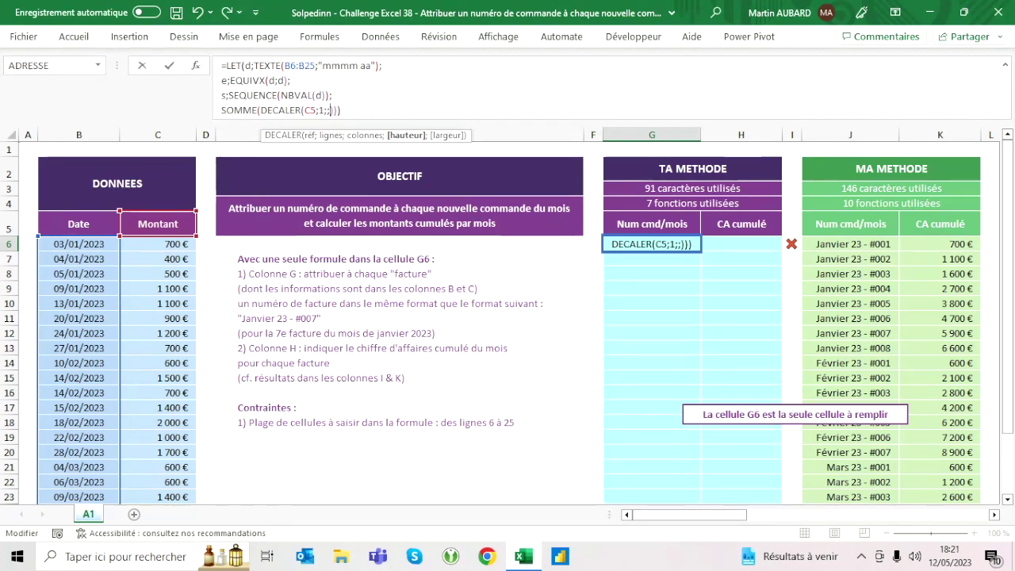
{"action": "type", "text": "4"}
{"action": "key", "text": "Return"}
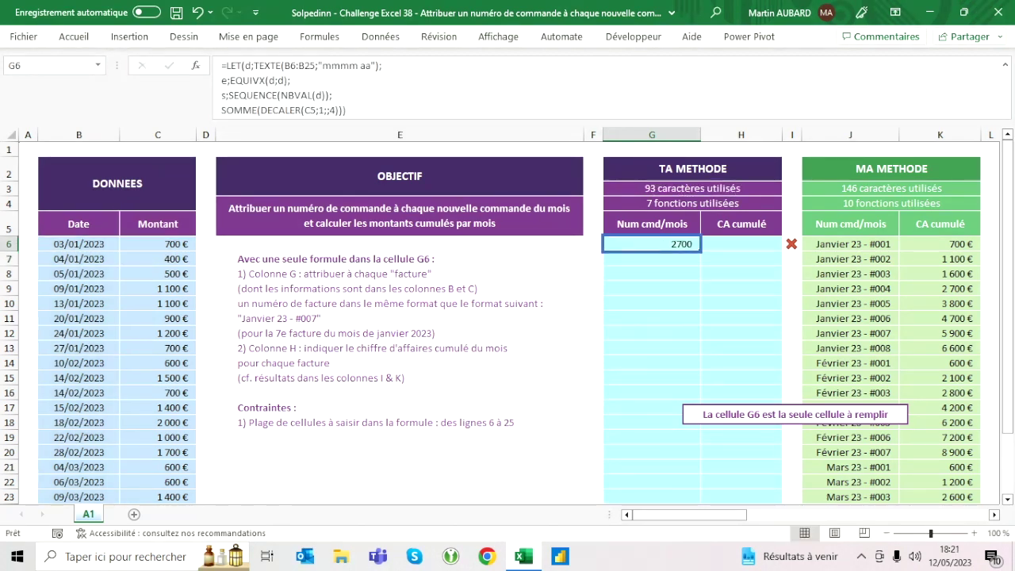
{"action": "left_click", "coordinate": [158, 224]}
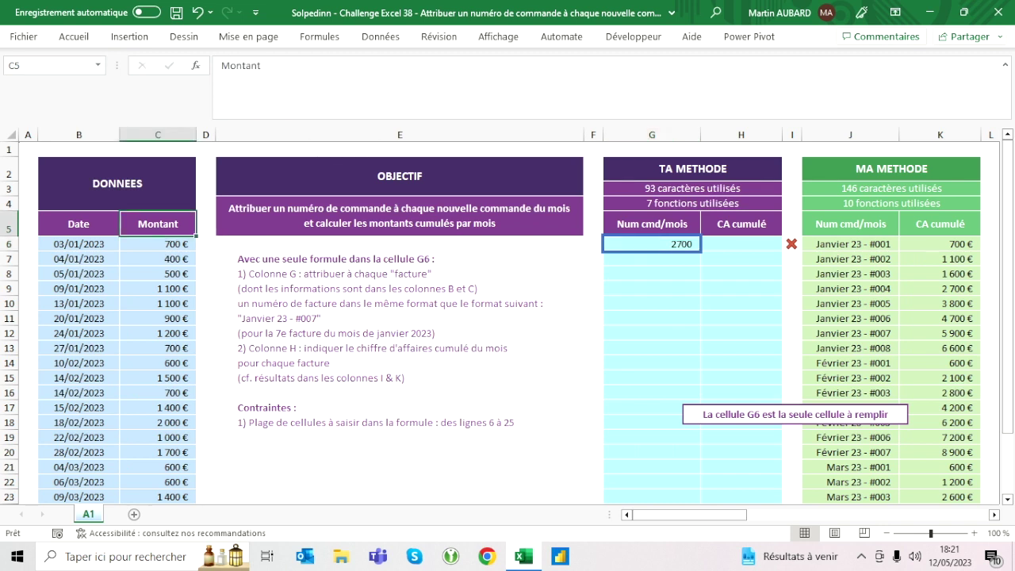
{"action": "left_click", "coordinate": [157, 244]}
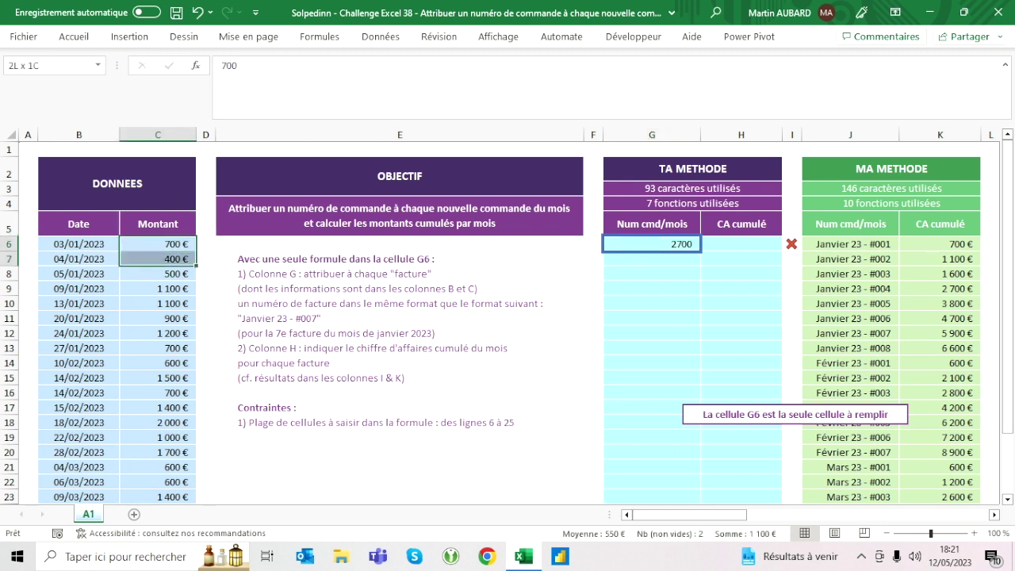
{"action": "left_click_drag", "start_coordinate": [158, 244], "coordinate": [158, 289]}
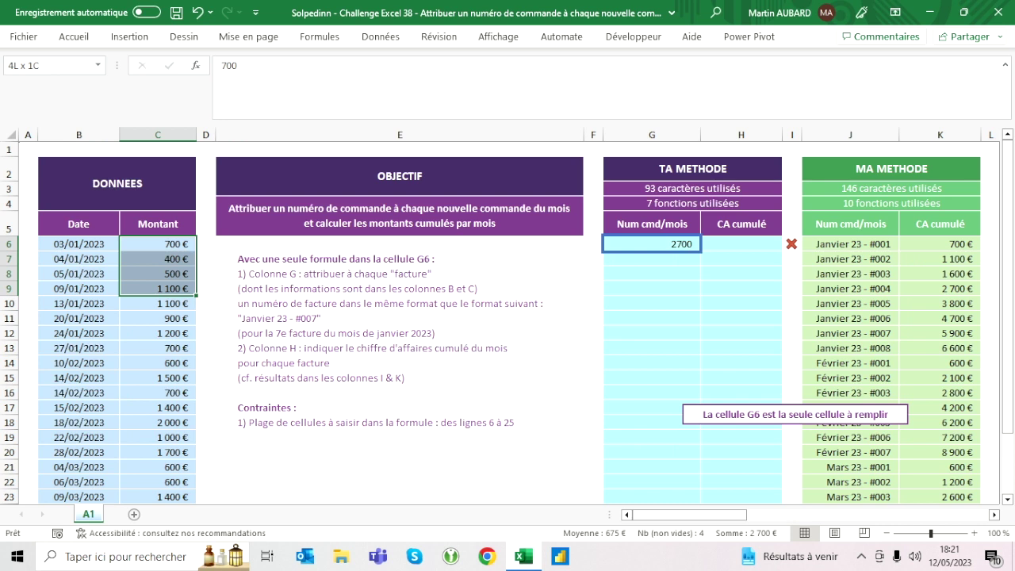
{"action": "left_click_drag", "start_coordinate": [157, 289], "coordinate": [158, 289]}
{"action": "left_click", "coordinate": [652, 243]}
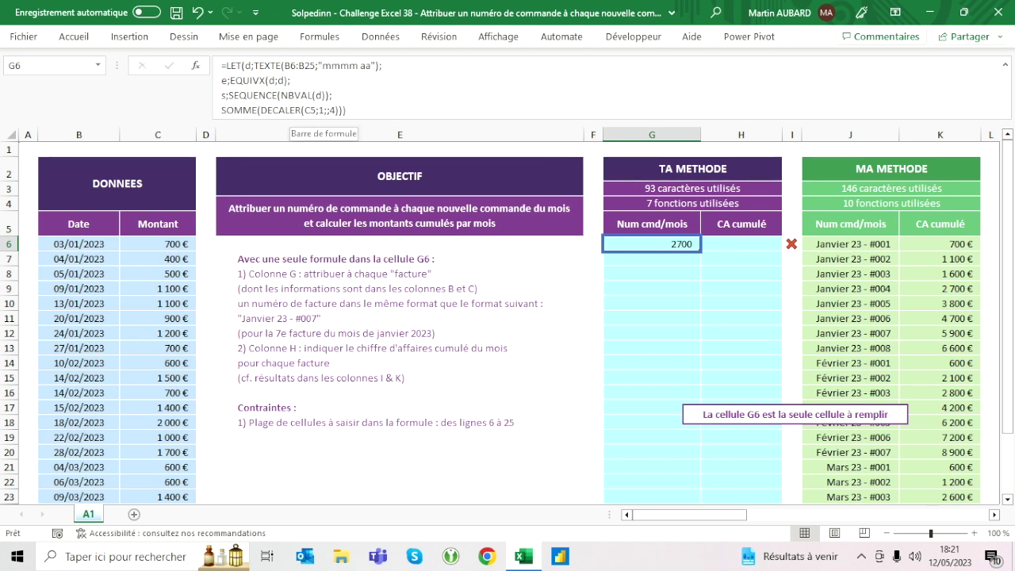
{"action": "left_click", "coordinate": [291, 109]}
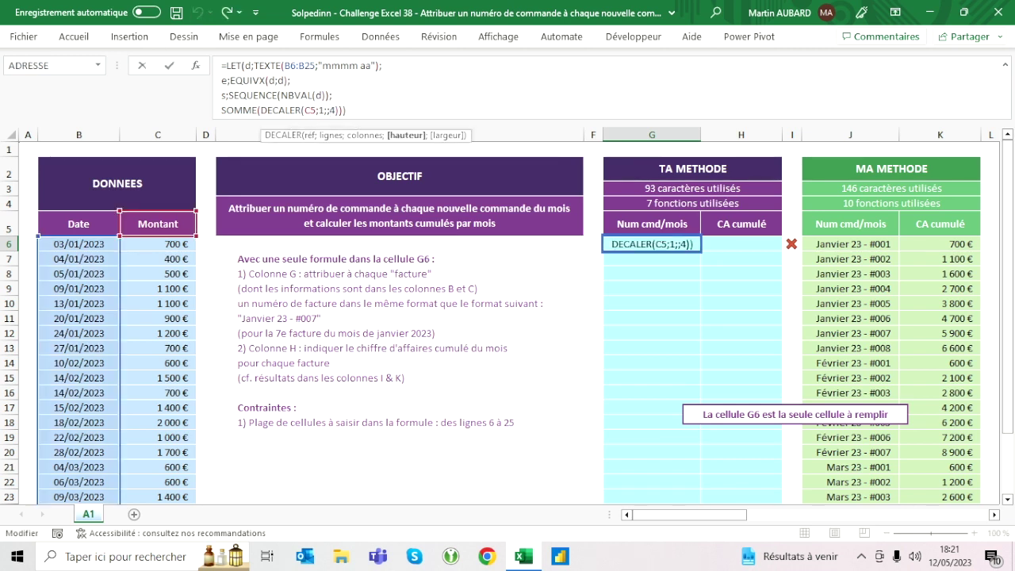
{"action": "type", "text": "seque"}
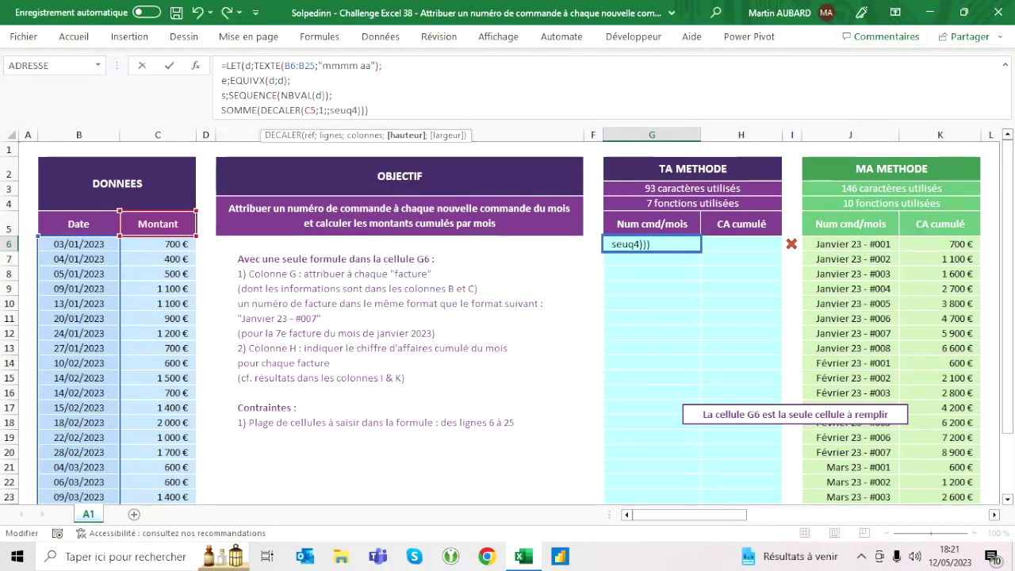
{"action": "type", "text": "nce("}
{"action": "key", "text": "Right"}
{"action": "type", "text": ")"}
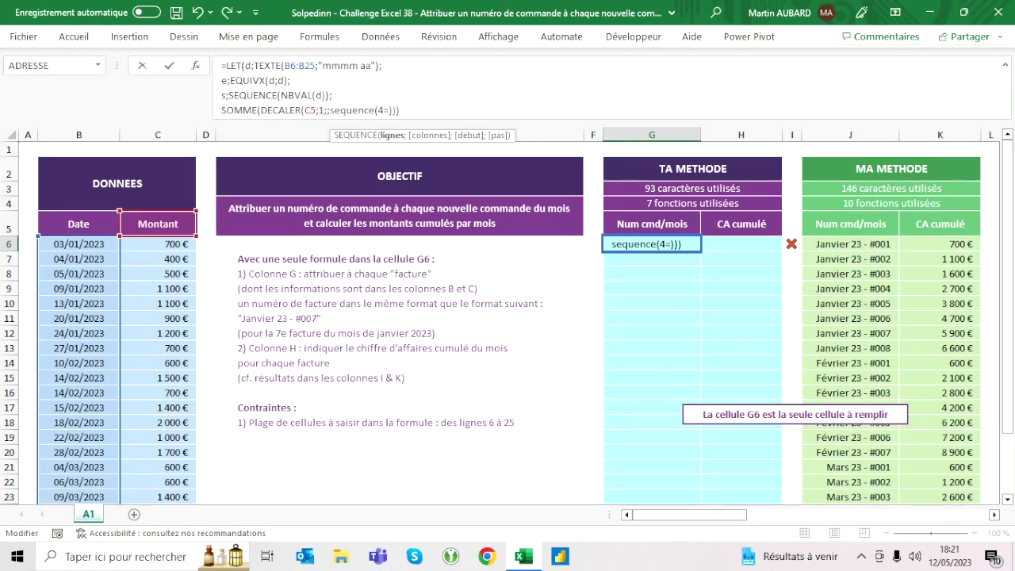
{"action": "key", "text": "ctrl+Return"}
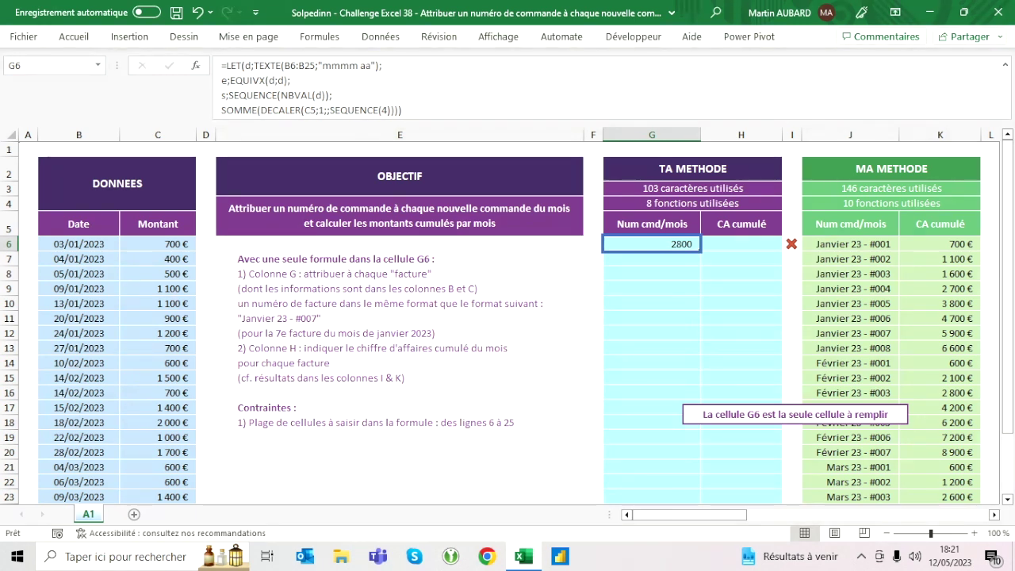
{"action": "left_click", "coordinate": [158, 243]}
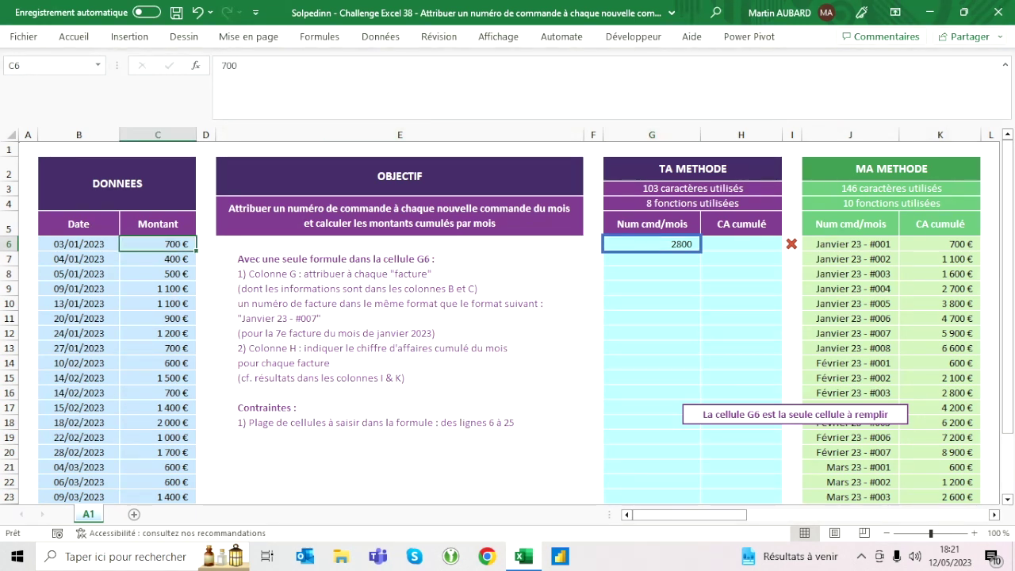
{"action": "key", "text": "shift+Down"}
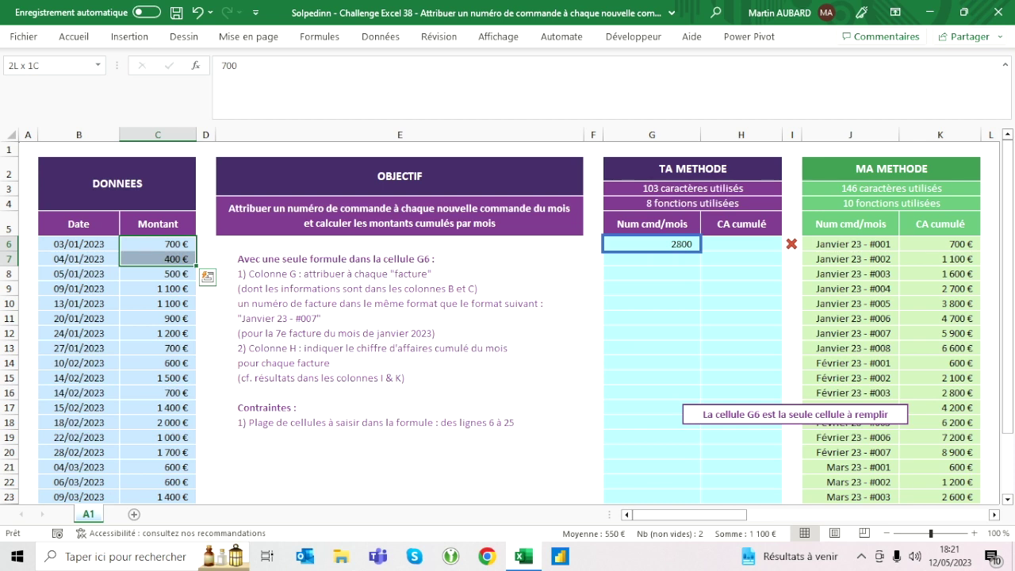
{"action": "key", "text": "shift+Down"}
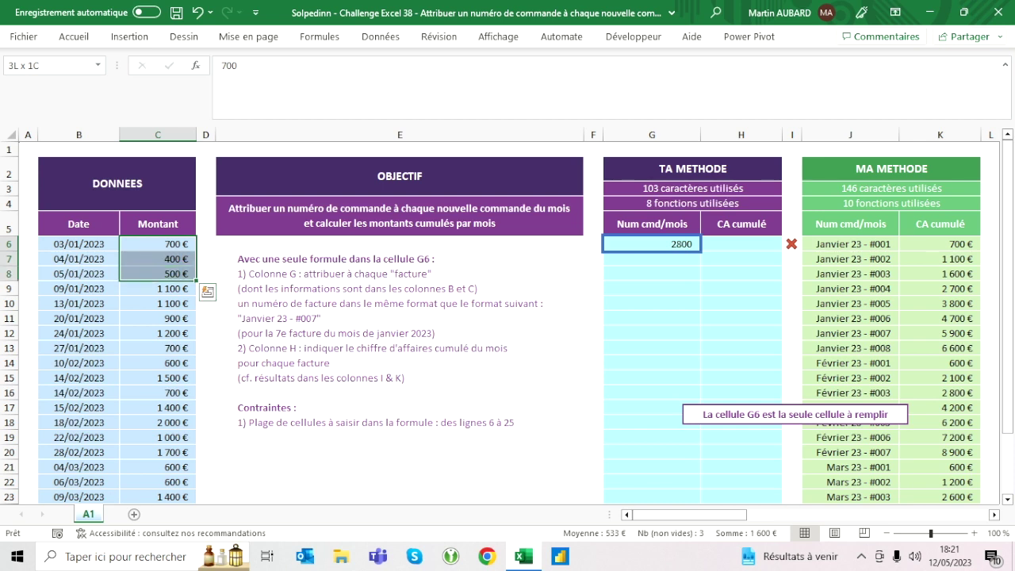
{"action": "left_click", "coordinate": [158, 244]}
{"action": "scroll", "coordinate": [508, 317], "scroll_direction": "down", "scroll_amount": 1}
{"action": "key", "text": "shift+Down"}
{"action": "key", "text": "shift+Down"}
{"action": "key", "text": "shift+Down"}
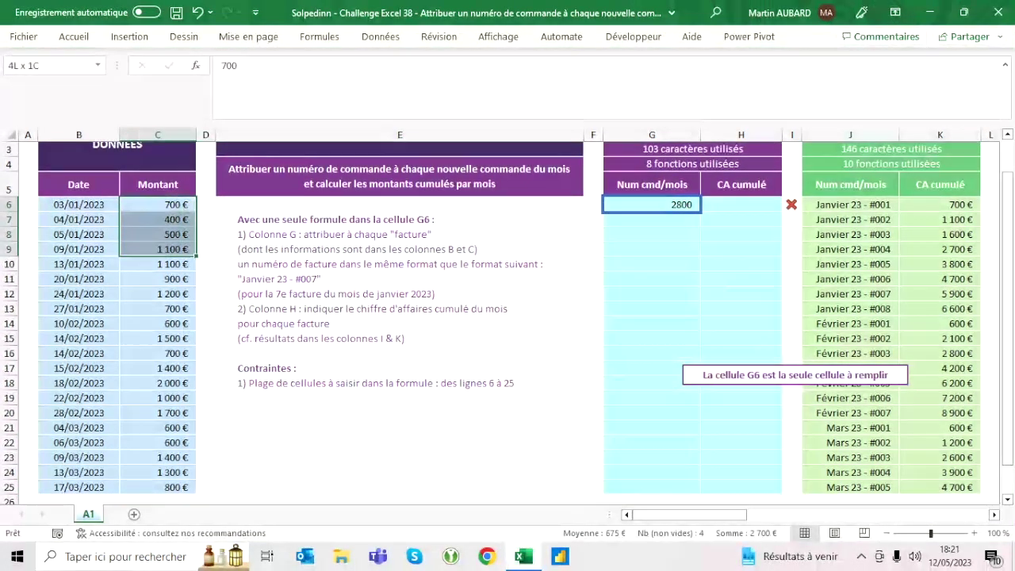
{"action": "key", "text": "Up"}
{"action": "key", "text": "ctrl+Up"}
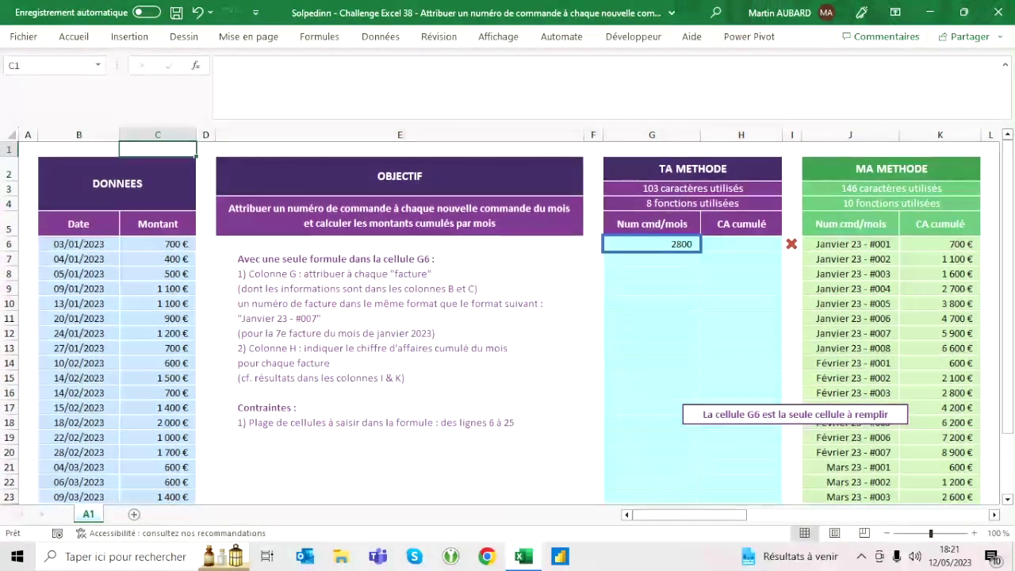
{"action": "left_click", "coordinate": [652, 244]}
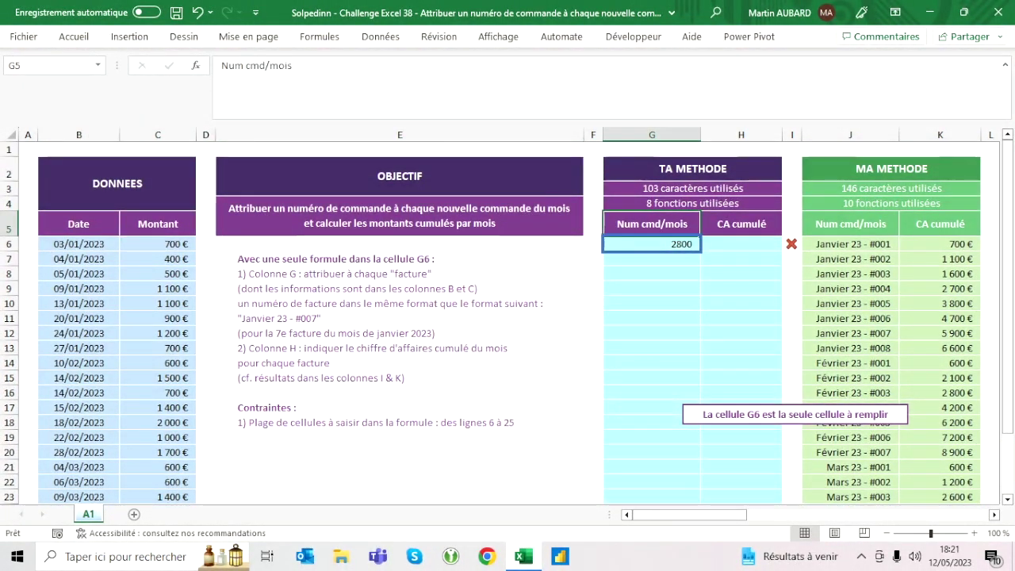
Replace SOMME with SOUS.TOTAL(9; so G6:G9 spill running totals 700, 1100, 1600, 2700
{"action": "double_click", "coordinate": [234, 111]}
{"action": "type", "text": "S"}
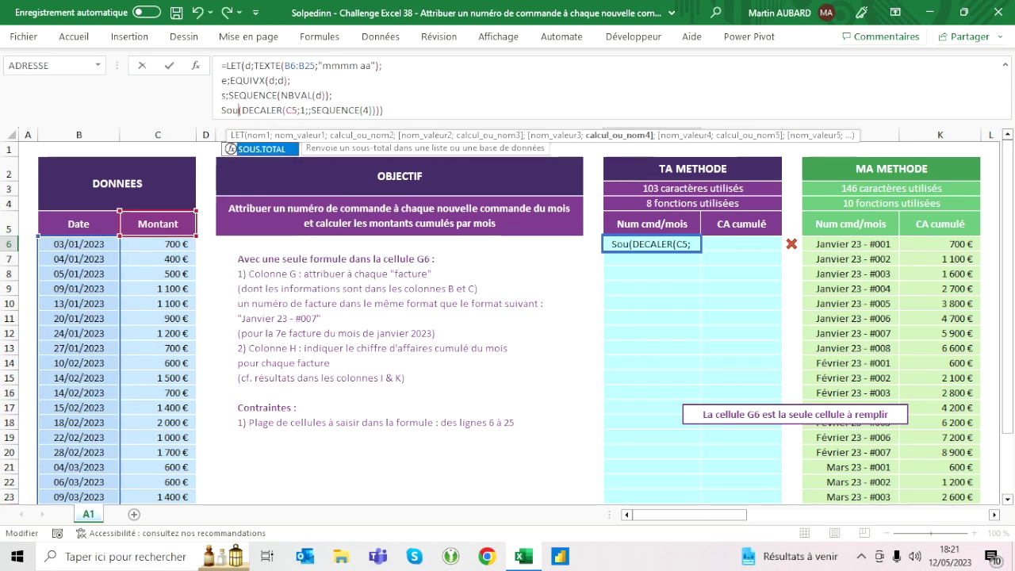
{"action": "type", "text": "OUS.TOTAL("}
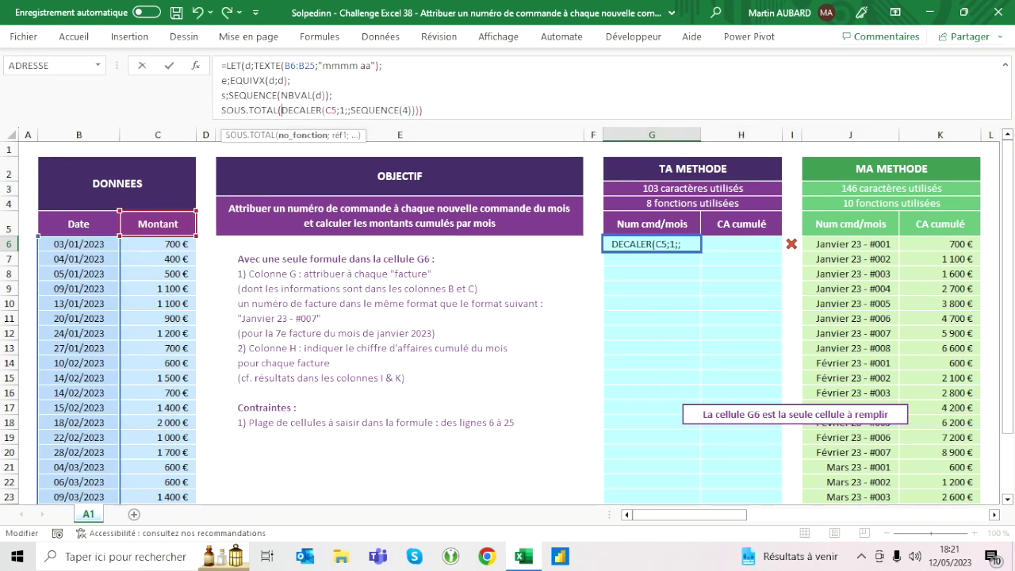
{"action": "type", "text": "9;"}
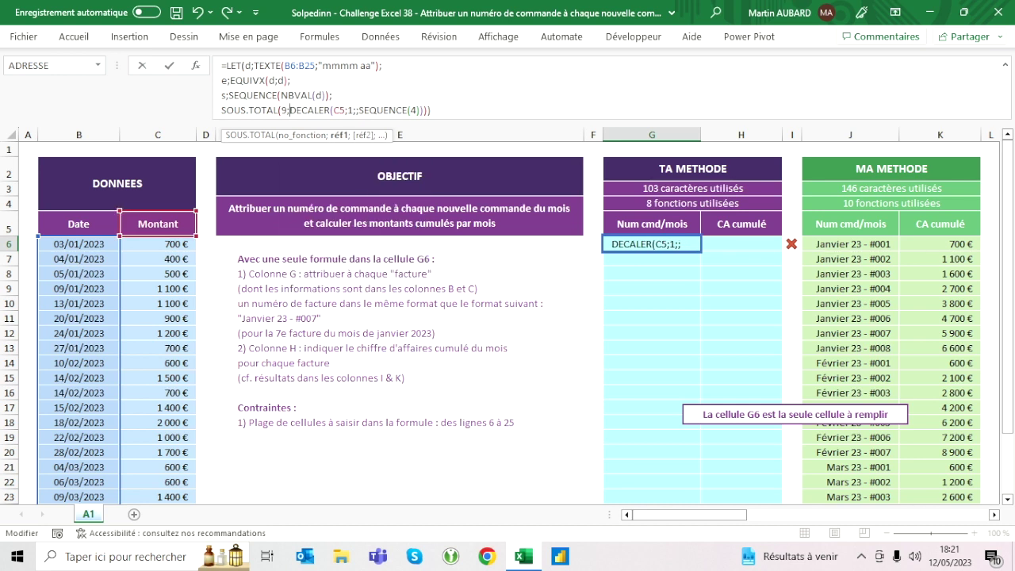
{"action": "key", "text": "Return"}
{"action": "key", "text": "Up"}
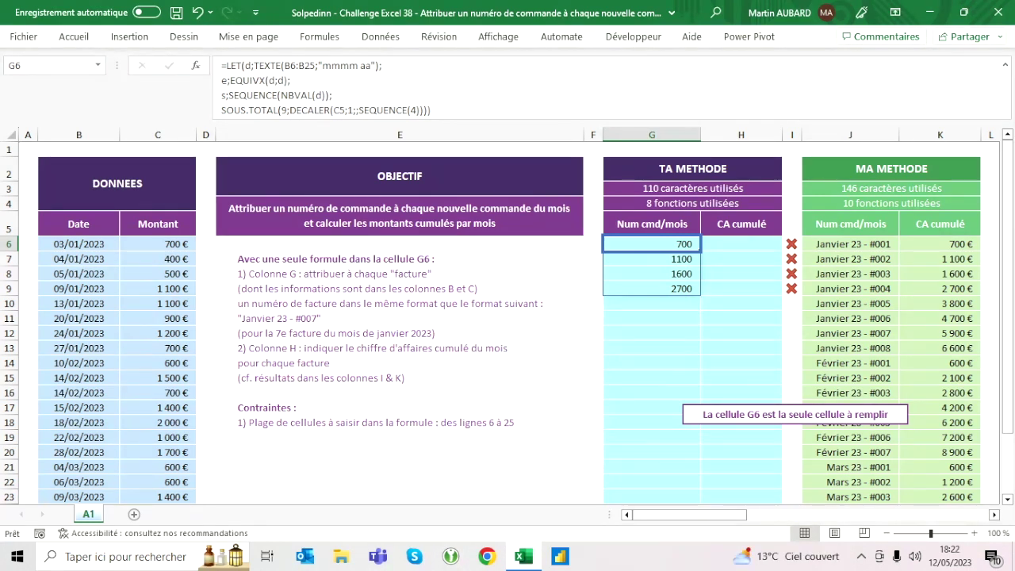
{"action": "key", "text": "shift+Down"}
{"action": "key", "text": "shift+Down"}
{"action": "key", "text": "shift+Down"}
{"action": "key", "text": "shift+Up"}
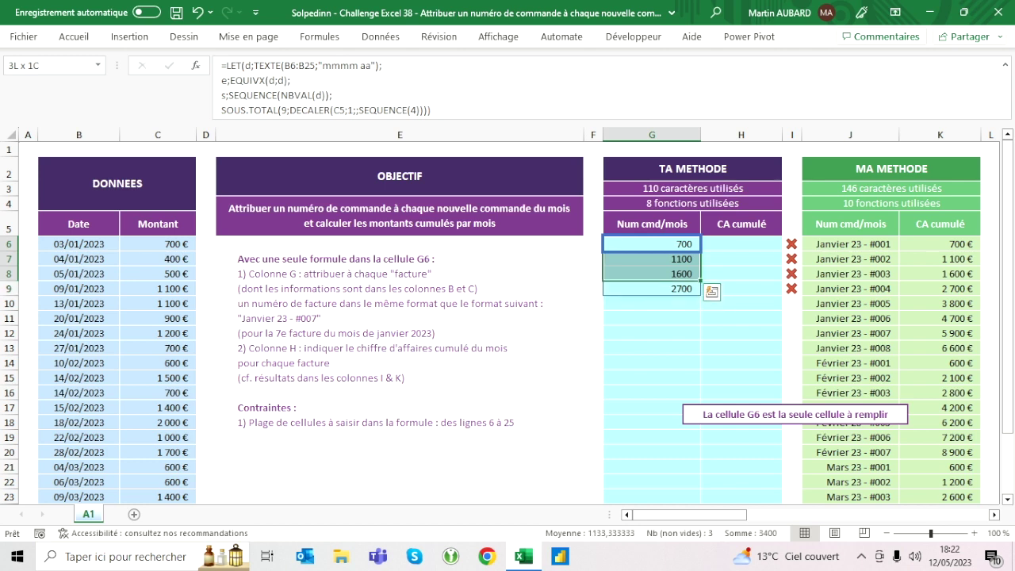
{"action": "key", "text": "shift+Up"}
{"action": "key", "text": "shift+Up"}
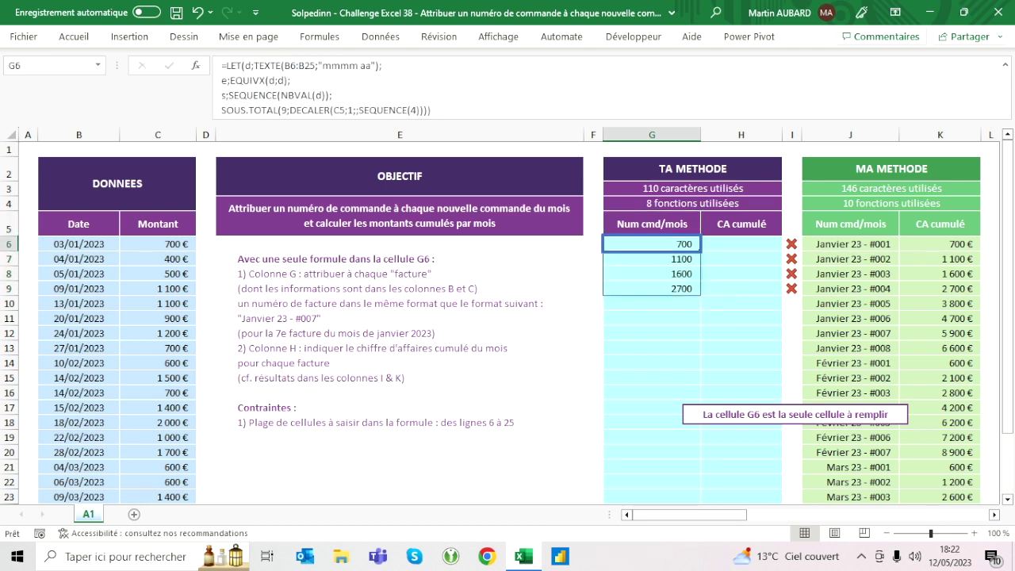
{"action": "left_click", "coordinate": [417, 109]}
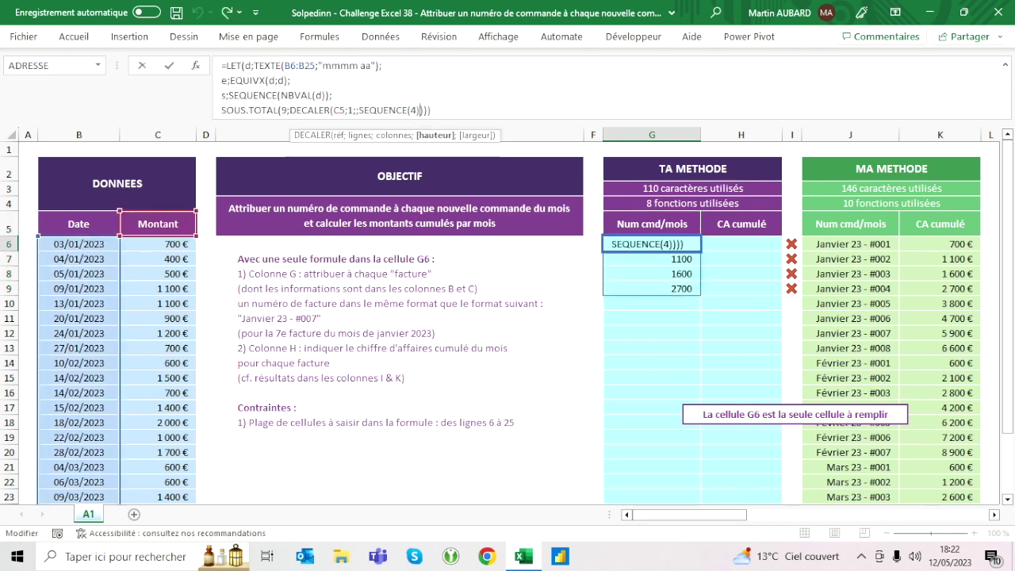
Use s instead of SEQUENCE(4) as the DECALER height, spilling totals 700 through 18100
{"action": "key", "text": "BackSpace"}
{"action": "key", "text": "BackSpace"}
{"action": "key", "text": "BackSpace"}
{"action": "key", "text": "BackSpace"}
{"action": "key", "text": "Return"}
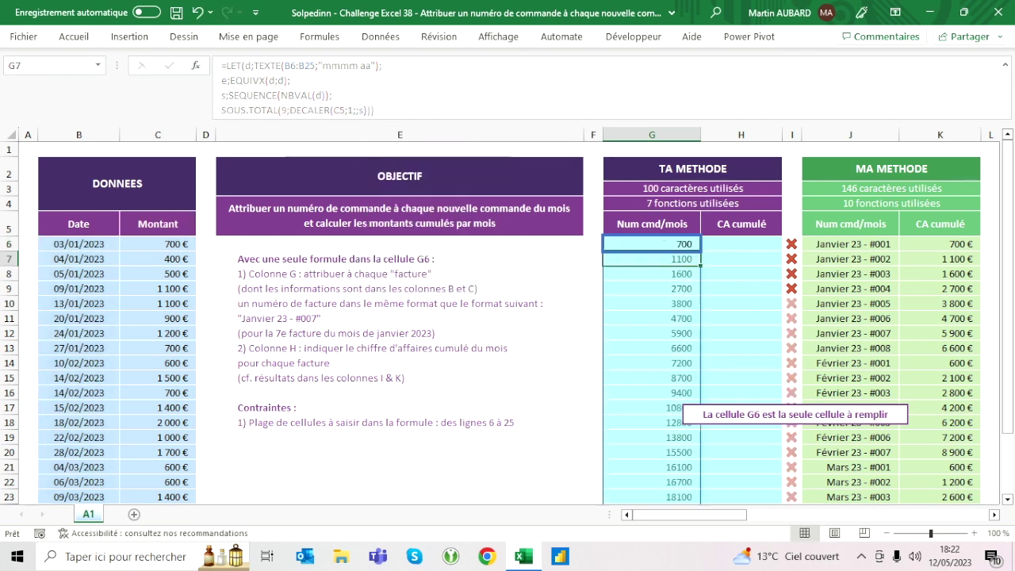
{"action": "key", "text": "Up"}
{"action": "key", "text": "shift+Down"}
{"action": "key", "text": "shift+Down"}
{"action": "key", "text": "shift+Down"}
{"action": "key", "text": "shift+Up"}
{"action": "key", "text": "shift+Up"}
{"action": "key", "text": "shift+Up"}
{"action": "key", "text": "shift+Down"}
{"action": "key", "text": "shift+Down"}
Compare column G totals with the reference columns and check the character count in G3
{"action": "key", "text": "shift+Down"}
{"action": "key", "text": "shift+Down"}
{"action": "key", "text": "shift+Down"}
{"action": "key", "text": "shift+Down"}
{"action": "key", "text": "shift+Down"}
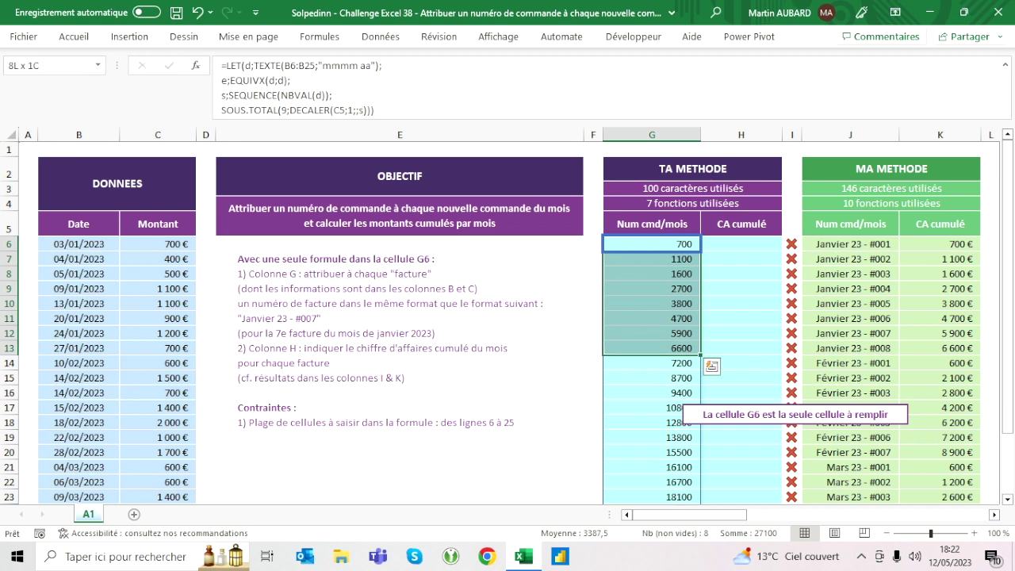
{"action": "key", "text": "shift+Right"}
{"action": "key", "text": "shift+Right"}
{"action": "key", "text": "shift+Right"}
{"action": "key", "text": "shift+Right"}
{"action": "key", "text": "shift+Left"}
{"action": "key", "text": "shift+Left"}
{"action": "key", "text": "shift+Left"}
{"action": "key", "text": "shift+Left"}
{"action": "key", "text": "shift+Down"}
{"action": "key", "text": "Down"}
{"action": "key", "text": "Down"}
{"action": "key", "text": "Down"}
{"action": "key", "text": "Down"}
{"action": "key", "text": "Down"}
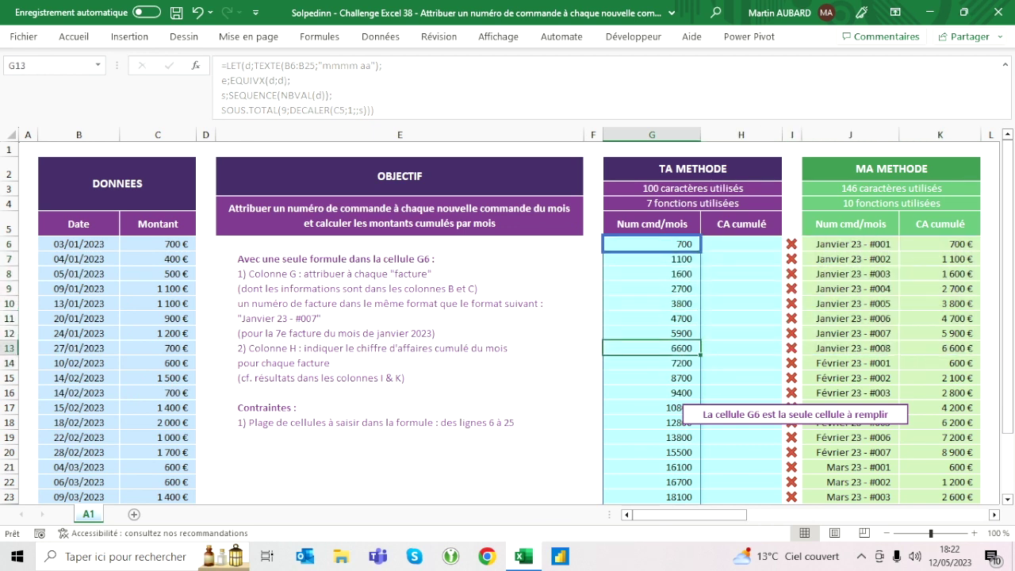
{"action": "key", "text": "Down"}
{"action": "key", "text": "Down"}
{"action": "key", "text": "shift+Down"}
{"action": "key", "text": "shift+Down"}
{"action": "key", "text": "shift+Up"}
{"action": "key", "text": "shift+Up"}
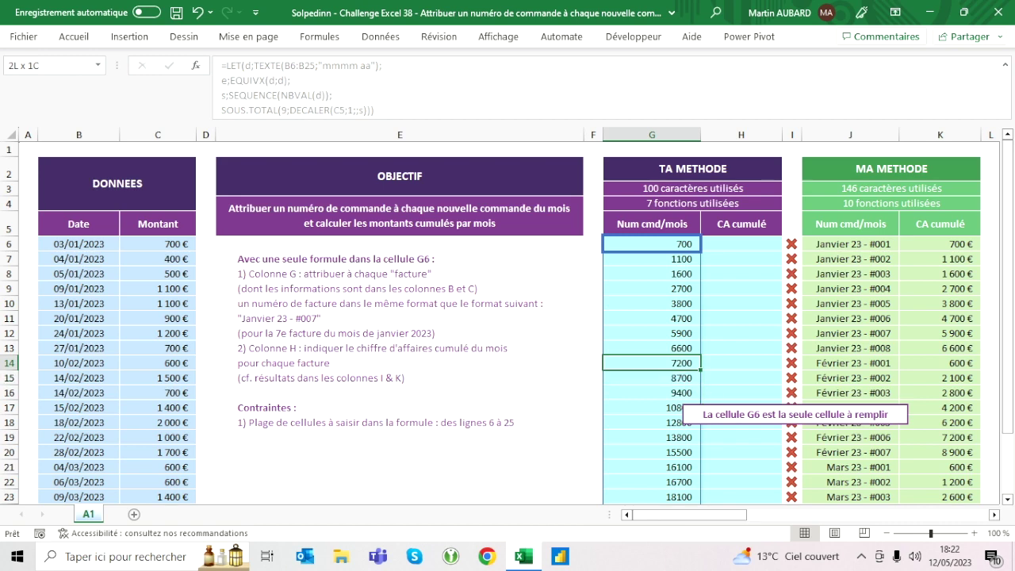
{"action": "left_click", "coordinate": [693, 188]}
{"action": "key", "text": "Down"}
{"action": "key", "text": "Down"}
{"action": "key", "text": "Down"}
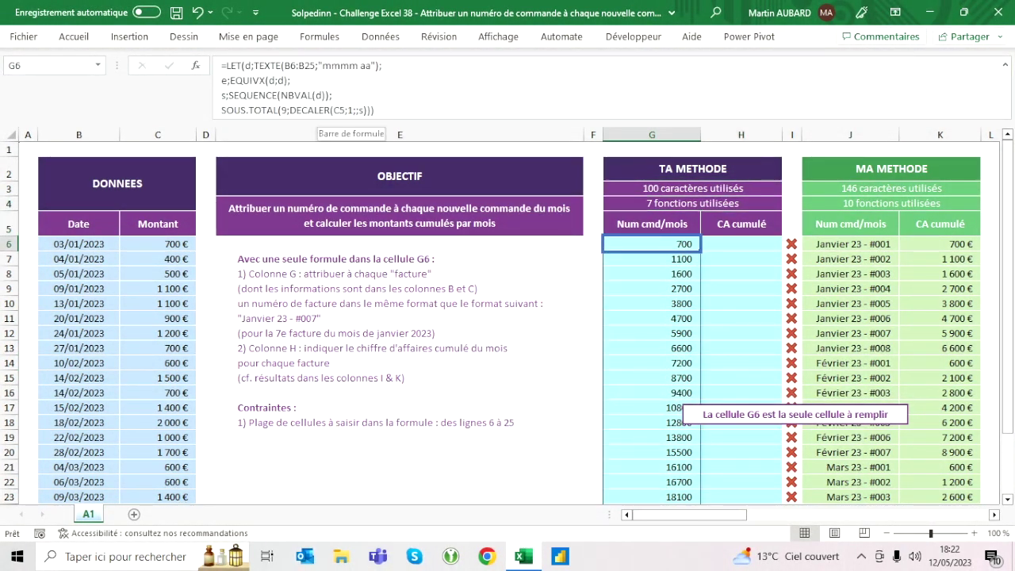
{"action": "left_click", "coordinate": [331, 110]}
{"action": "key", "text": "BackSpace"}
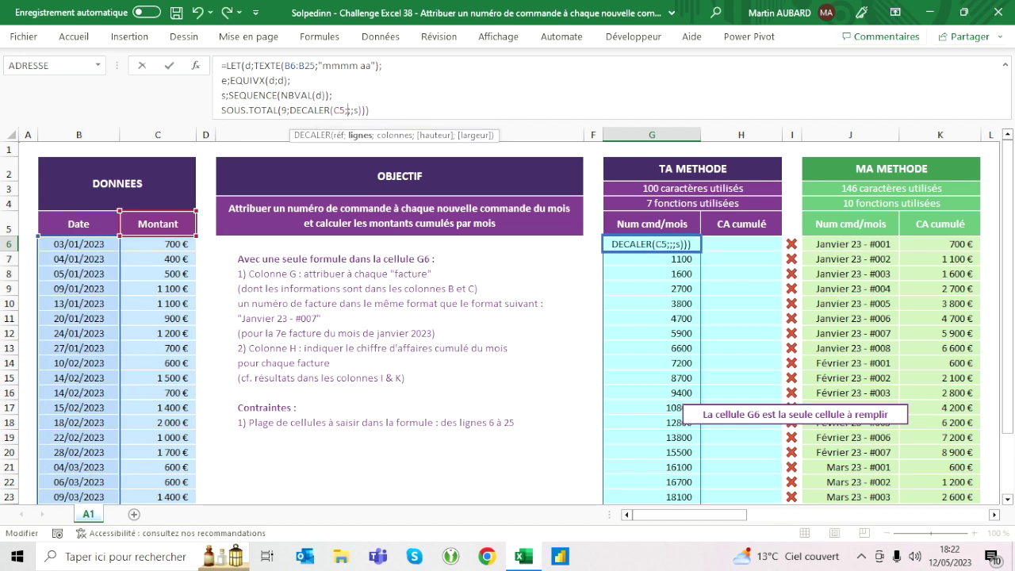
Use e as the DECALER row offset, then check the total beside the first February amount, 600
{"action": "type", "text": "e"}
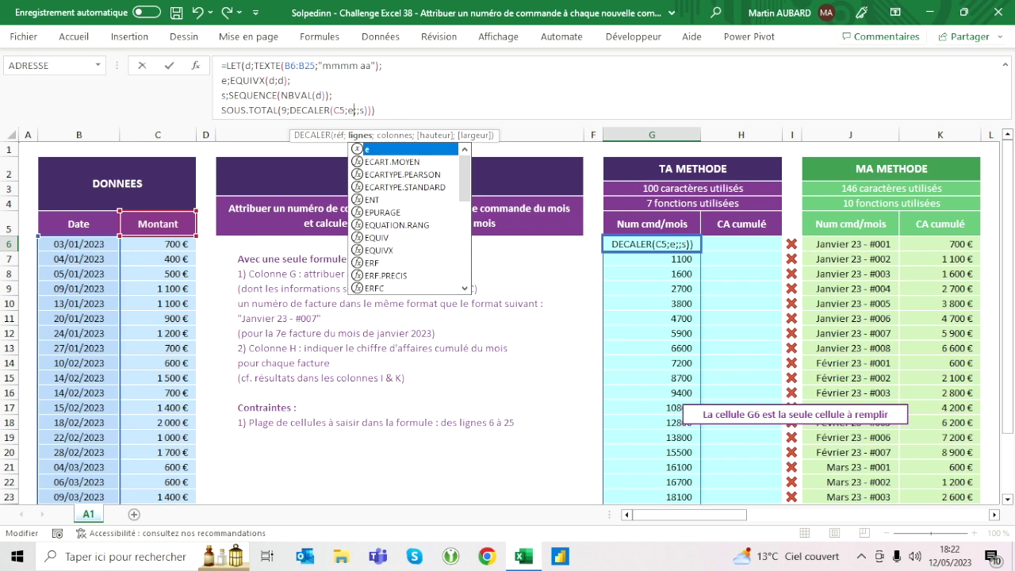
{"action": "key", "text": "ctrl+Return"}
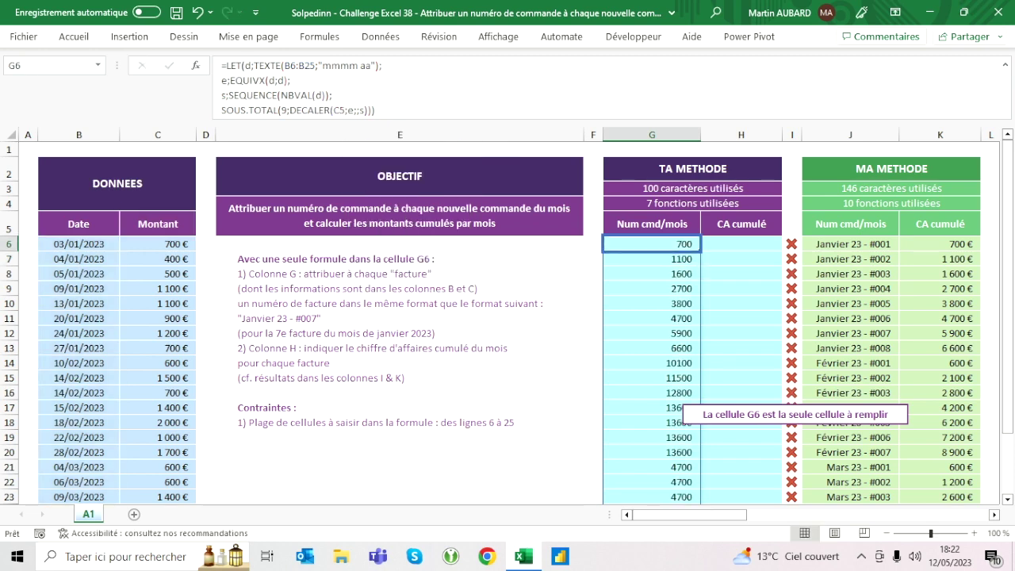
{"action": "key", "text": "F2"}
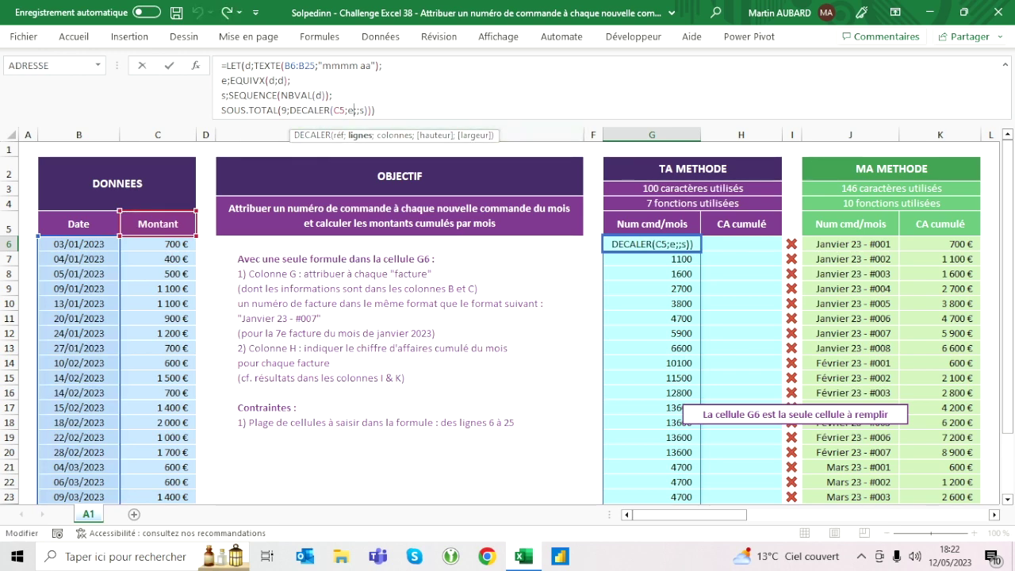
{"action": "key", "text": "Escape"}
{"action": "left_click", "coordinate": [593, 363]}
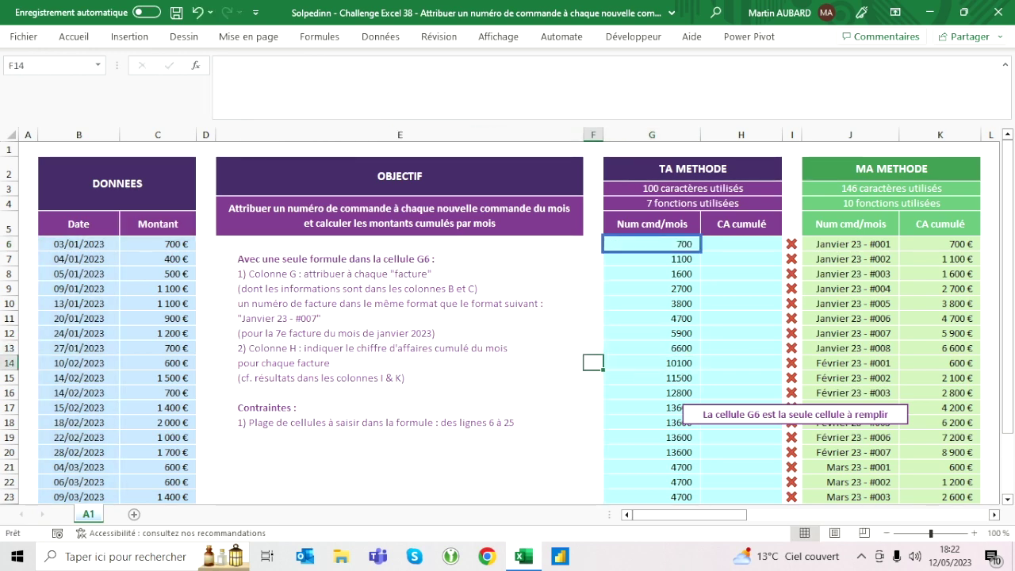
{"action": "scroll", "coordinate": [508, 317], "scroll_direction": "down", "scroll_amount": 1}
{"action": "left_click", "coordinate": [158, 324]}
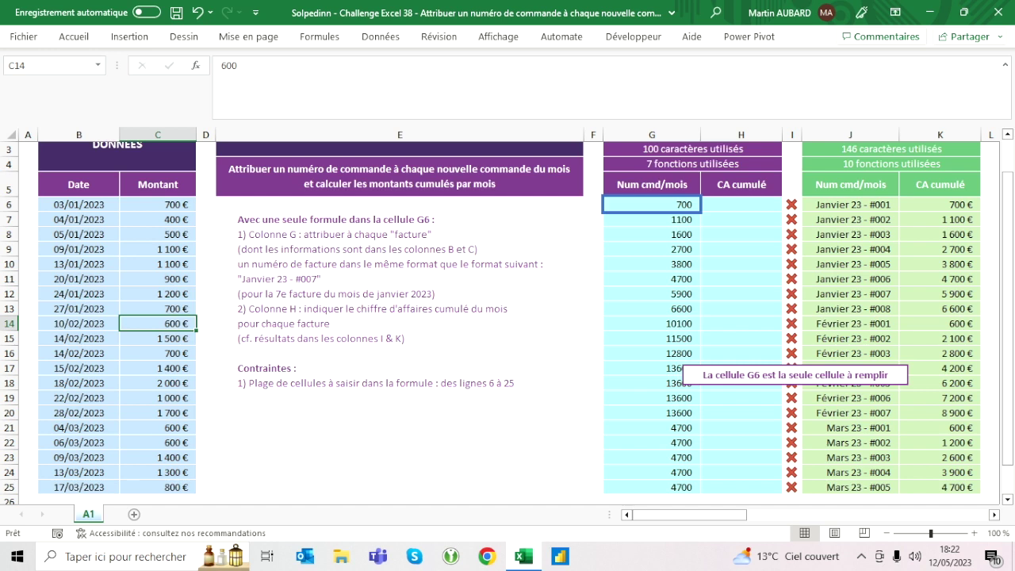
{"action": "left_click_drag", "start_coordinate": [158, 324], "coordinate": [158, 442]}
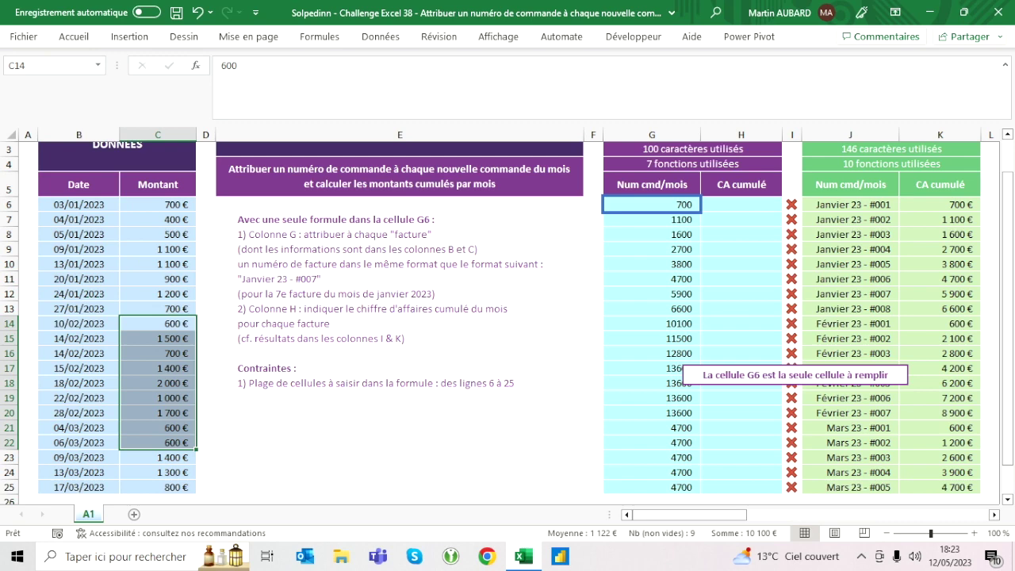
{"action": "scroll", "coordinate": [491, 322], "scroll_direction": "up", "scroll_amount": 1}
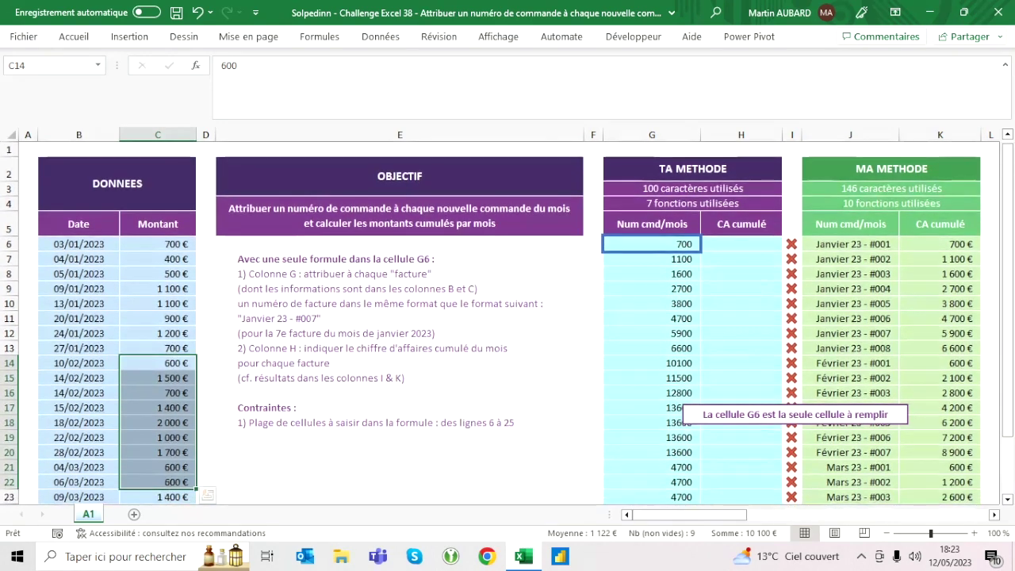
{"action": "left_click", "coordinate": [158, 362]}
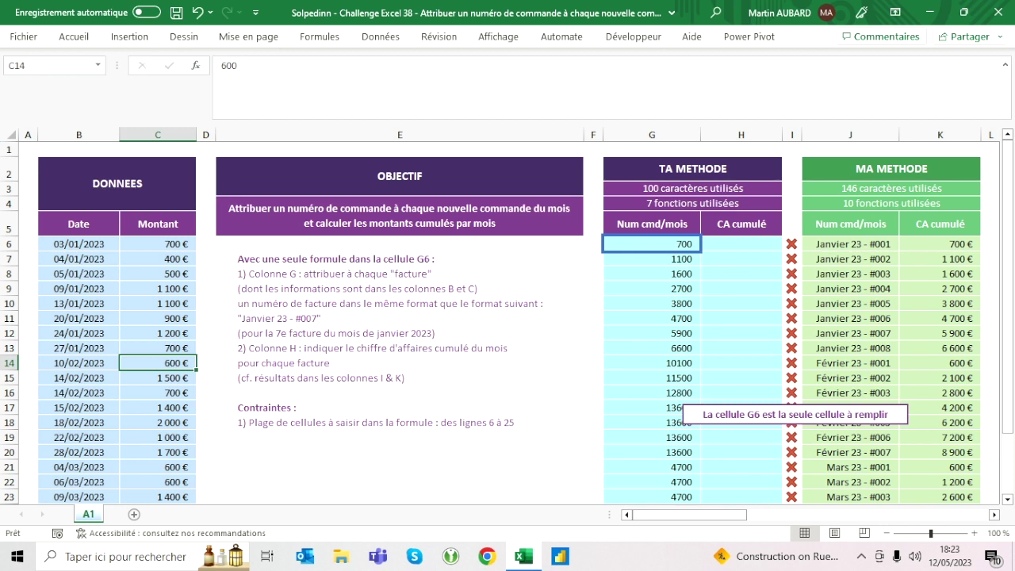
{"action": "left_click", "coordinate": [652, 243]}
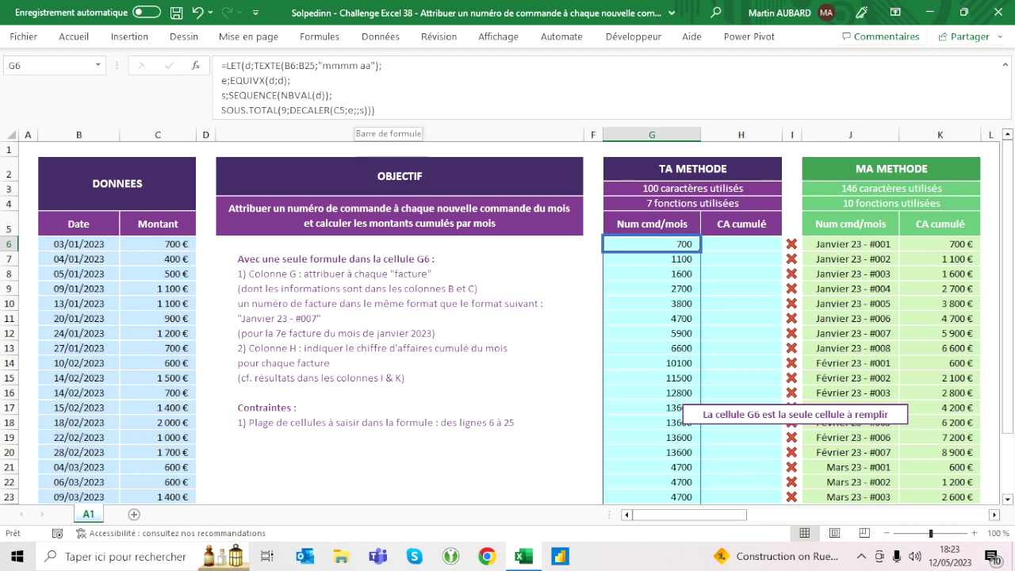
Change the DECALER height to s-e+1 and compare February totals in G14 with the reference
{"action": "left_click", "coordinate": [359, 111]}
{"action": "type", "text": "-e"}
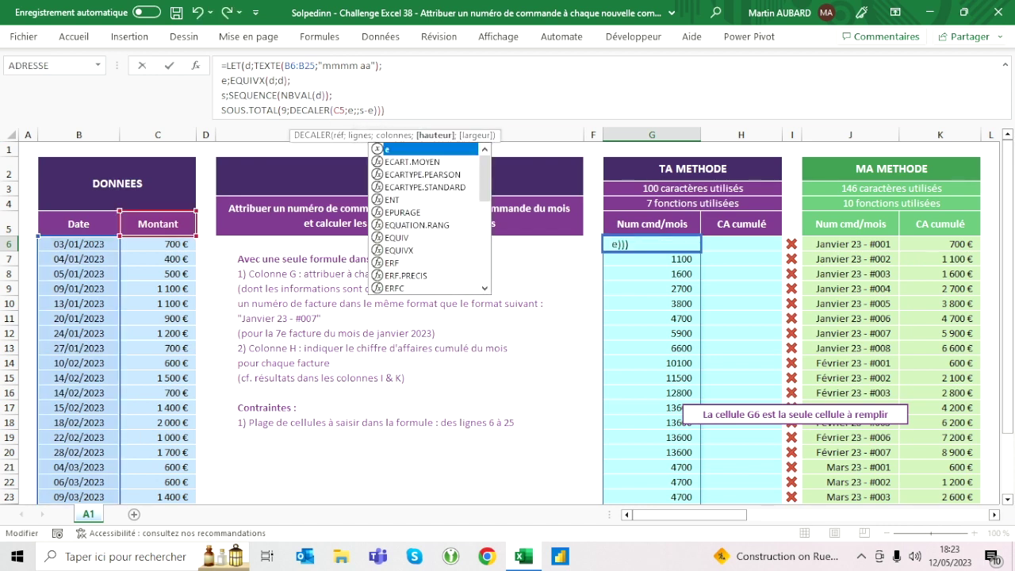
{"action": "type", "text": "+1"}
{"action": "key", "text": "ctrl+Return"}
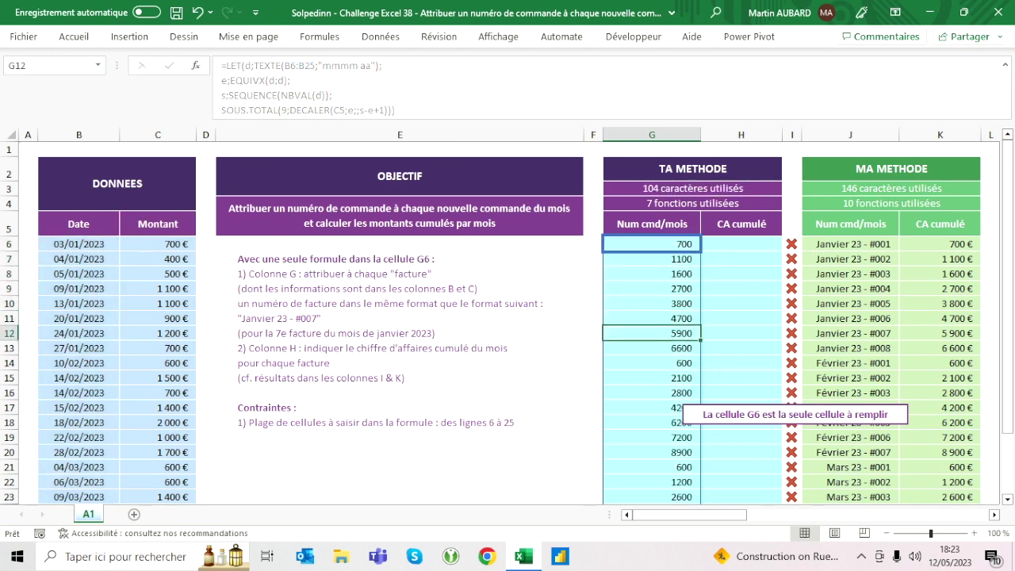
{"action": "left_click", "coordinate": [850, 363]}
{"action": "key", "text": "Right"}
{"action": "key", "text": "Left"}
{"action": "key", "text": "Left"}
{"action": "key", "text": "Left"}
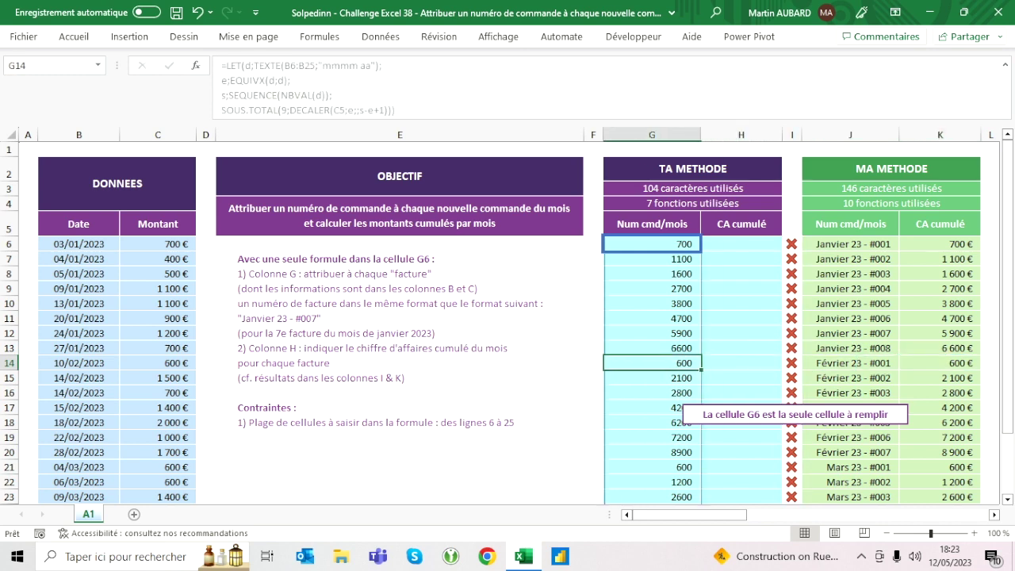
{"action": "key", "text": "Up"}
{"action": "key", "text": "Up"}
{"action": "key", "text": "Up"}
{"action": "key", "text": "Down"}
{"action": "key", "text": "Down"}
{"action": "key", "text": "Down"}
{"action": "key", "text": "Down"}
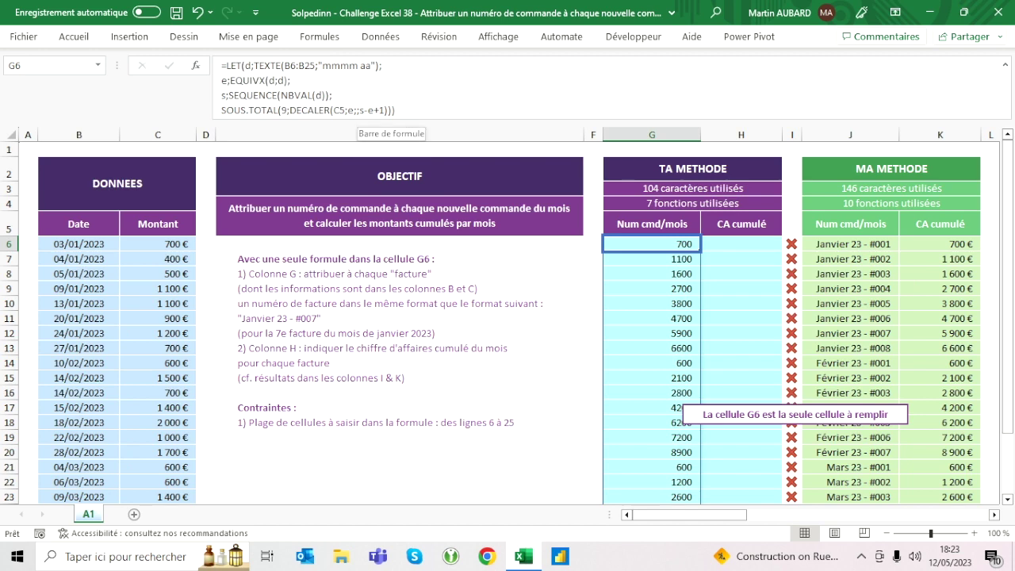
Wrap the totals in ASSEMB.H with a placeholder 1 column, moving cumulative amounts into column H
{"action": "left_click", "coordinate": [222, 110]}
{"action": "type", "text": "ASSEMB.H("}
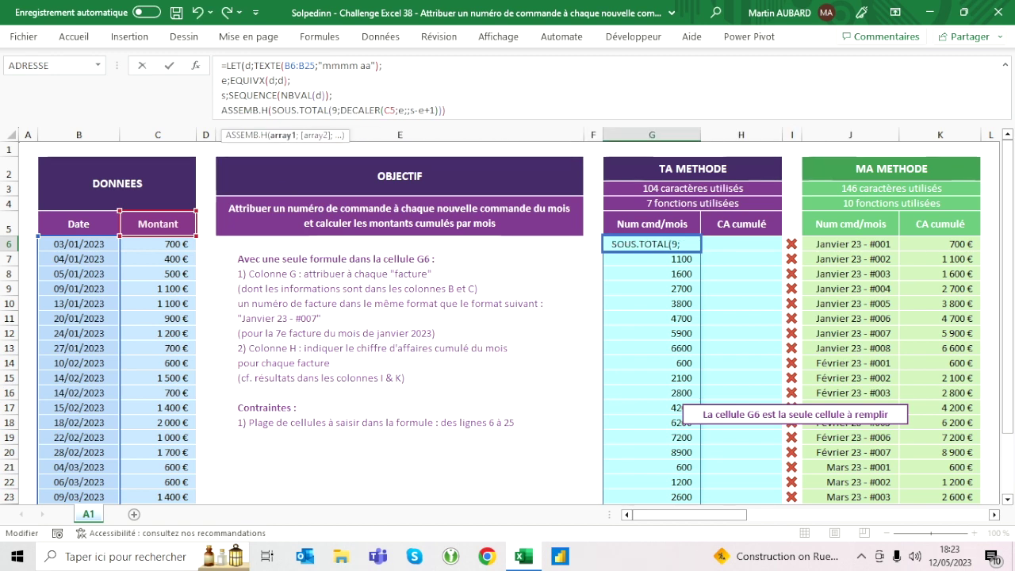
{"action": "type", "text": "1;"}
{"action": "key", "text": "End"}
{"action": "type", "text": ")"}
{"action": "key", "text": "Return"}
{"action": "key", "text": "Up"}
{"action": "key", "text": "Right"}
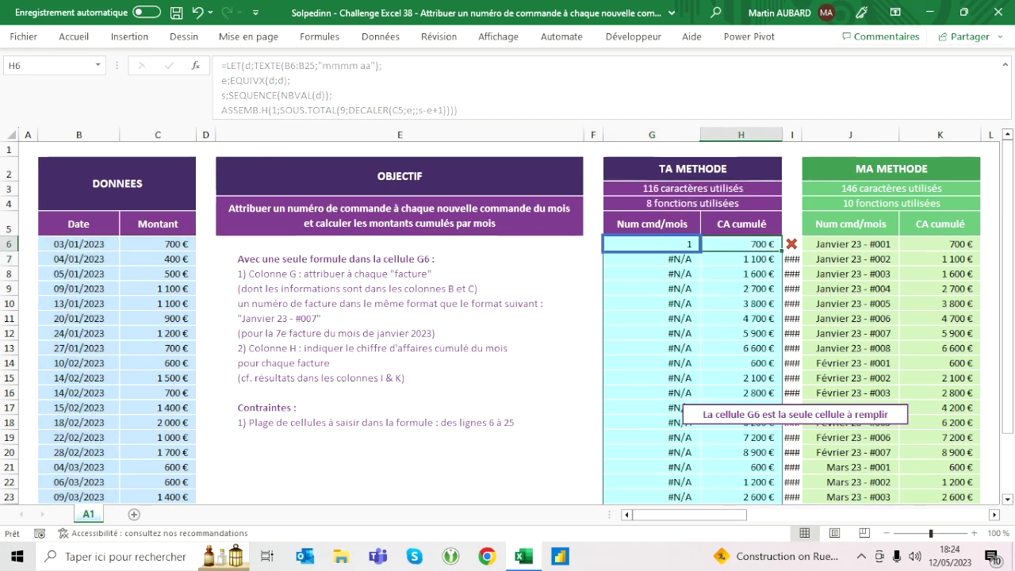
{"action": "key", "text": "shift+Down"}
{"action": "key", "text": "shift+Down"}
{"action": "key", "text": "shift+Down"}
{"action": "key", "text": "shift+Down"}
{"action": "key", "text": "shift+Down"}
{"action": "key", "text": "shift+Down"}
{"action": "key", "text": "shift+Down"}
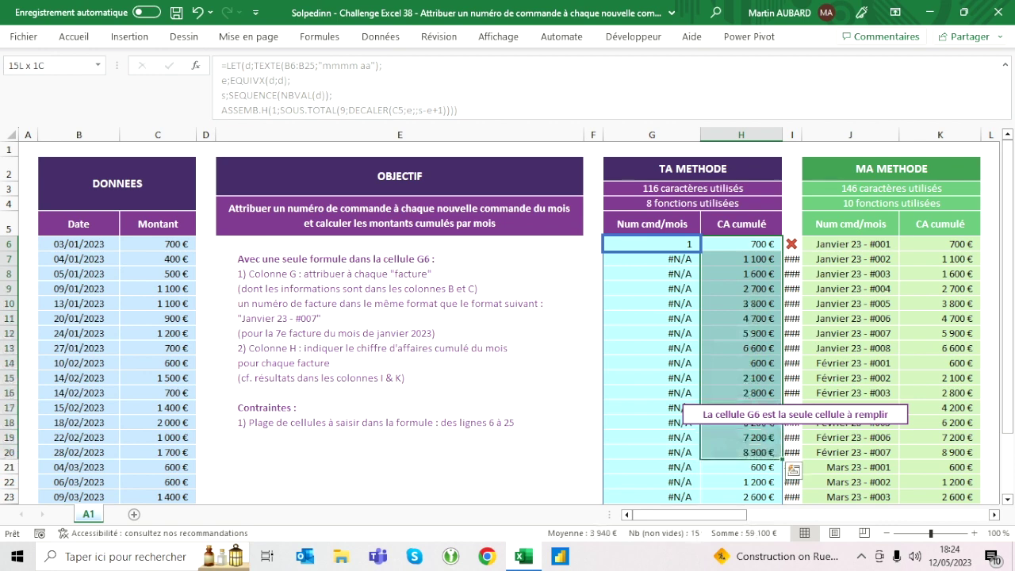
{"action": "key", "text": "Left"}
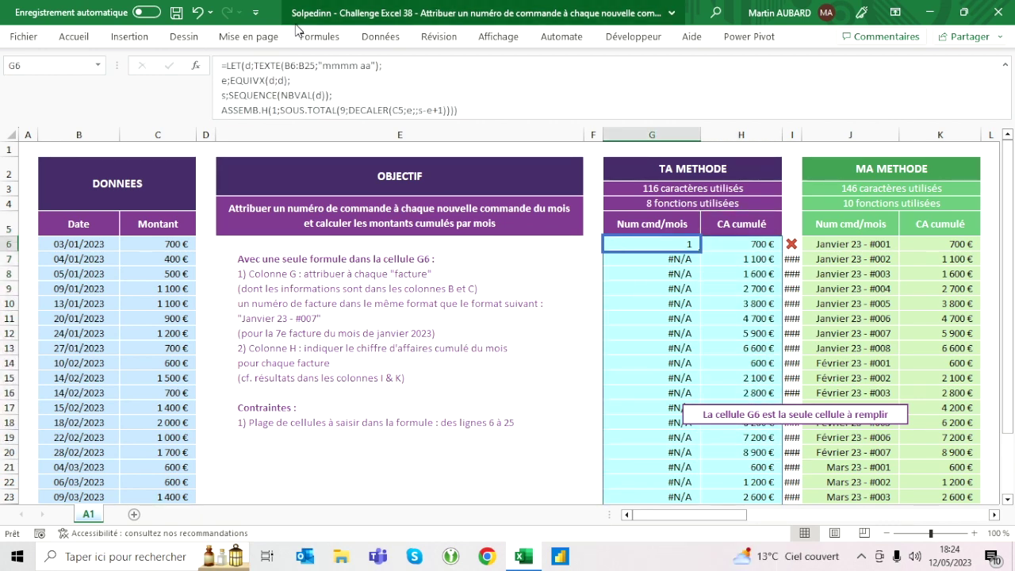
Replace the placeholder 1 with d so column G shows the month labels
{"action": "left_click", "coordinate": [275, 110]}
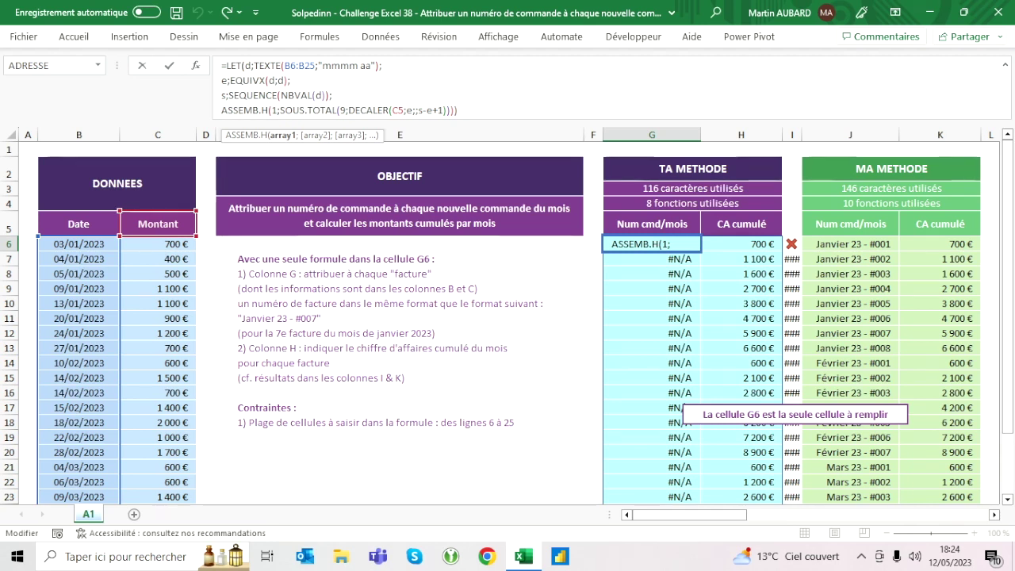
{"action": "key", "text": "Left"}
{"action": "key", "text": "BackSpace"}
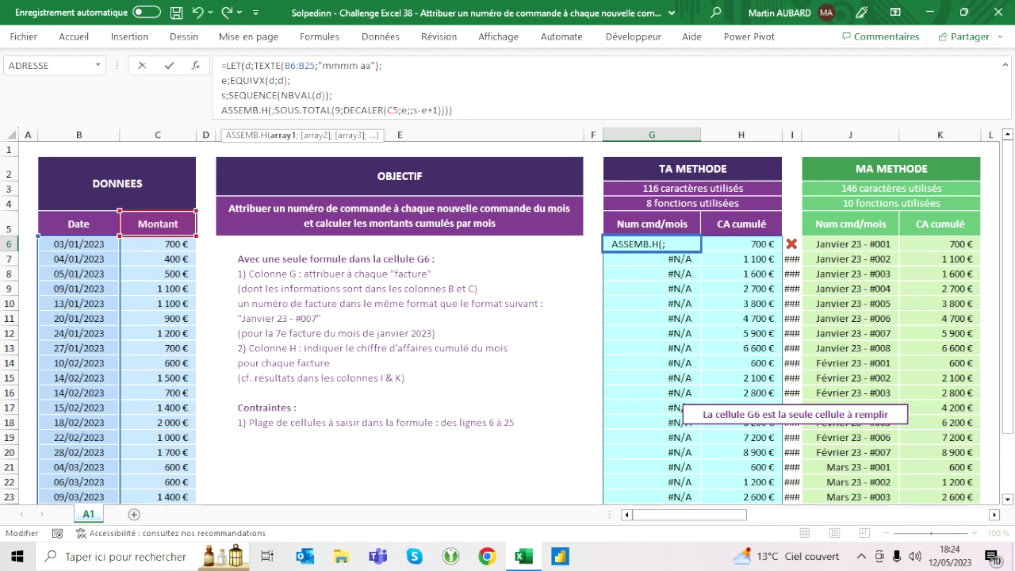
{"action": "type", "text": "d"}
{"action": "key", "text": "ctrl+Return"}
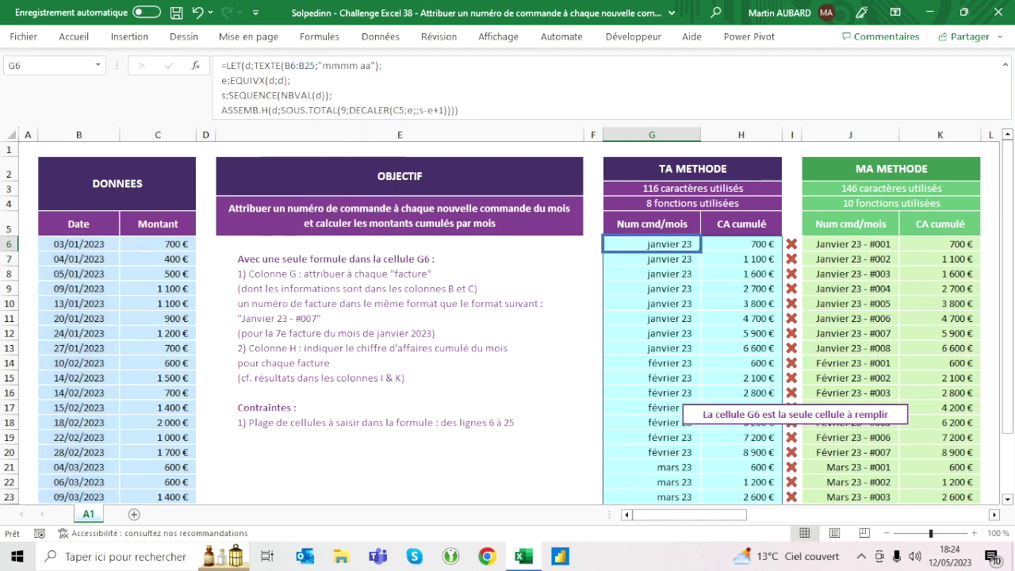
Wrap d in NOMPROPRE to capitalise the labels as Janvier 23
{"action": "left_click", "coordinate": [272, 109]}
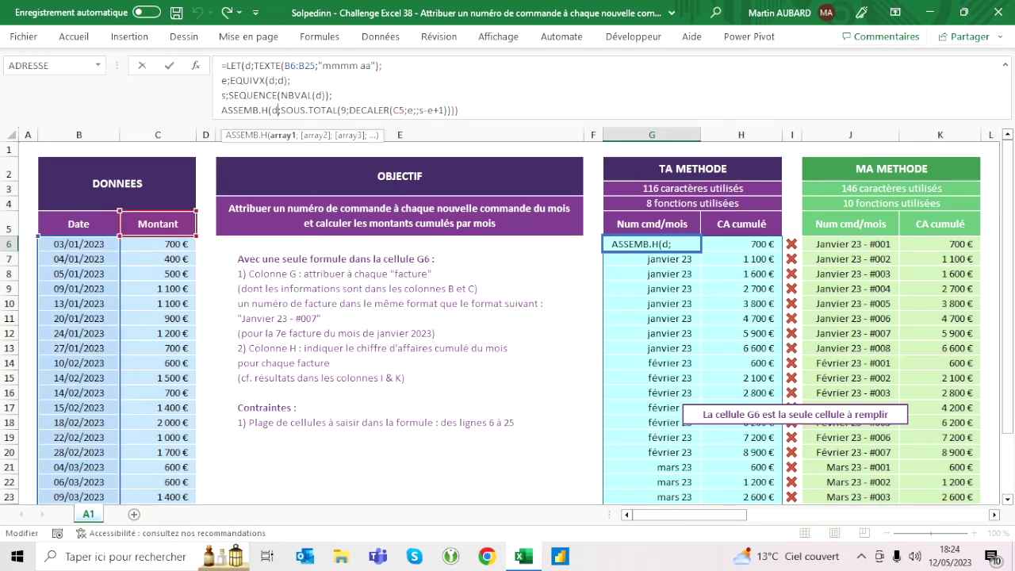
{"action": "type", "text": "nom"}
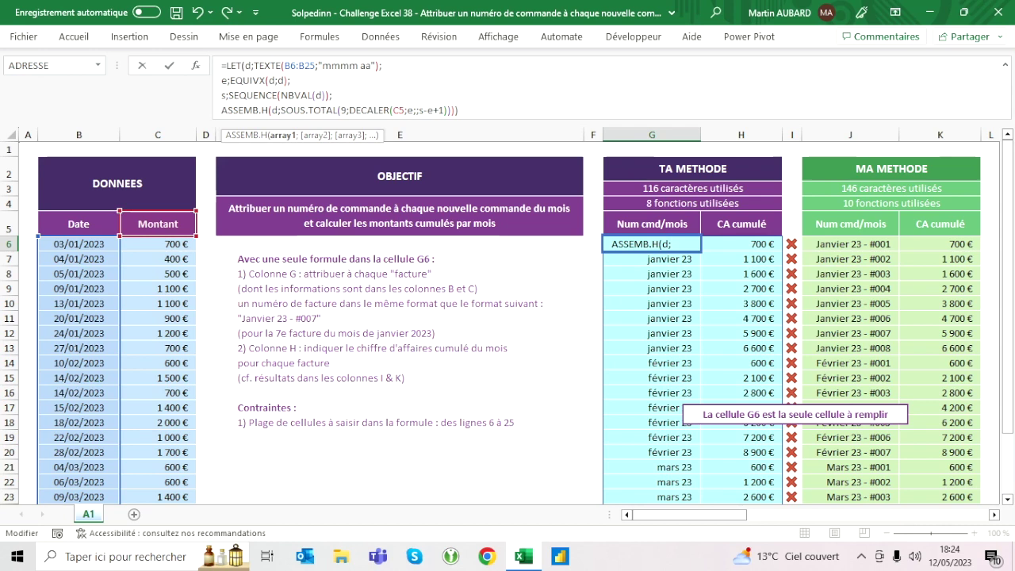
{"action": "key", "text": "Tab"}
{"action": "key", "text": "Right"}
{"action": "type", "text": ")"}
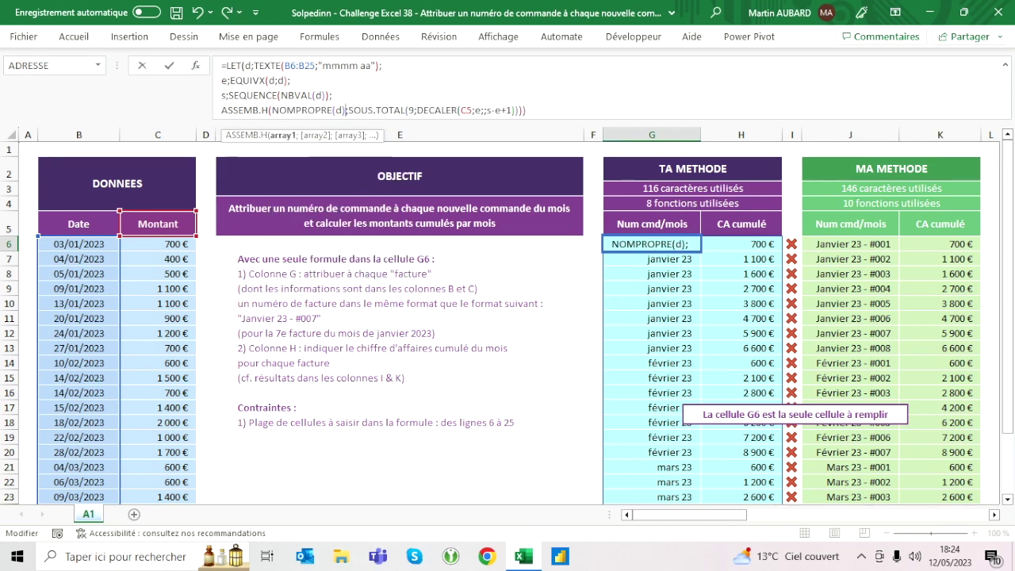
{"action": "key", "text": "Return"}
{"action": "left_click", "coordinate": [652, 244]}
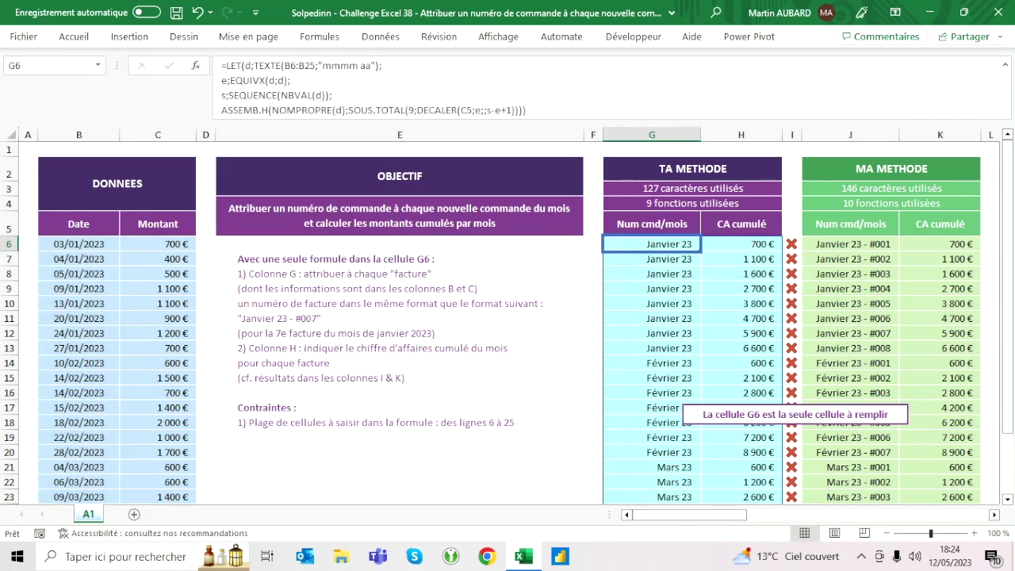
{"action": "left_click", "coordinate": [372, 66]}
Change the TEXTE format in G6 to "mmmm aa - \#" so each label ends with a hash
{"action": "type", "text": "- \\"}
{"action": "key", "text": "BackSpace"}
{"action": "type", "text": "\\"}
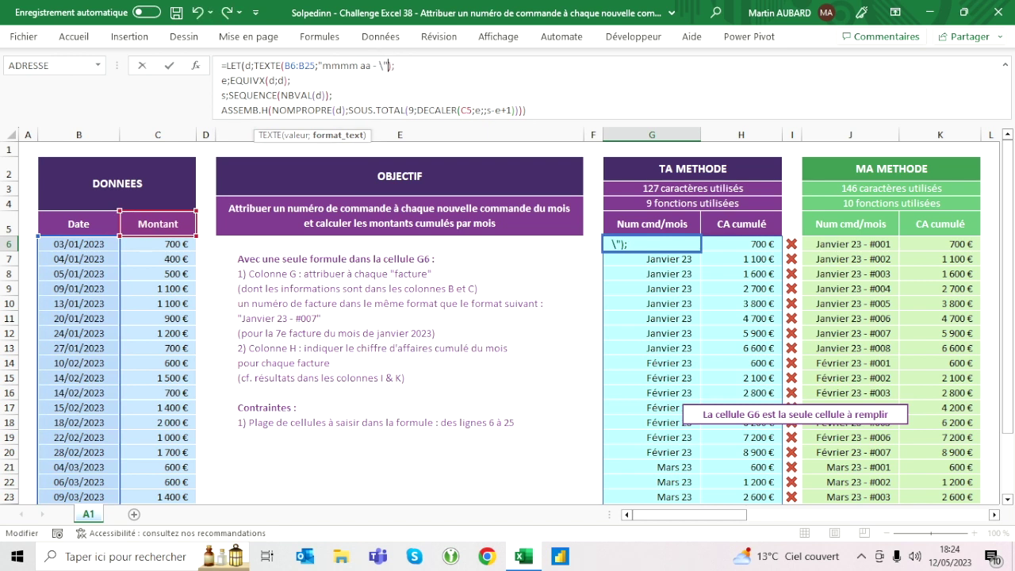
{"action": "type", "text": "#"}
{"action": "key", "text": "ctrl+Return"}
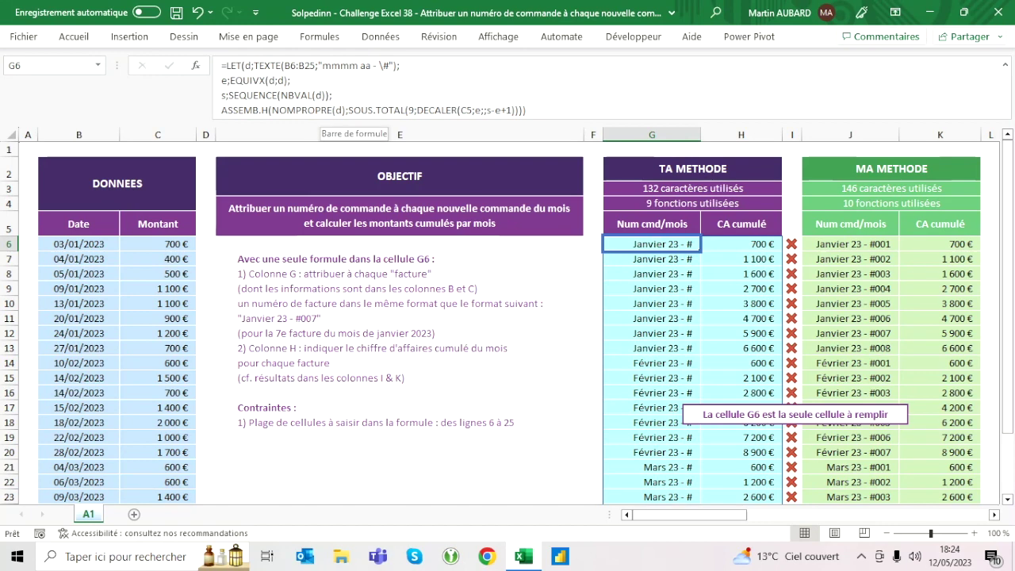
Append &TEXTE(s-e+1;"000") after NOMPROPRE(d) to number orders within each month as 001, 002…
{"action": "left_click", "coordinate": [327, 110]}
{"action": "type", "text": "&"}
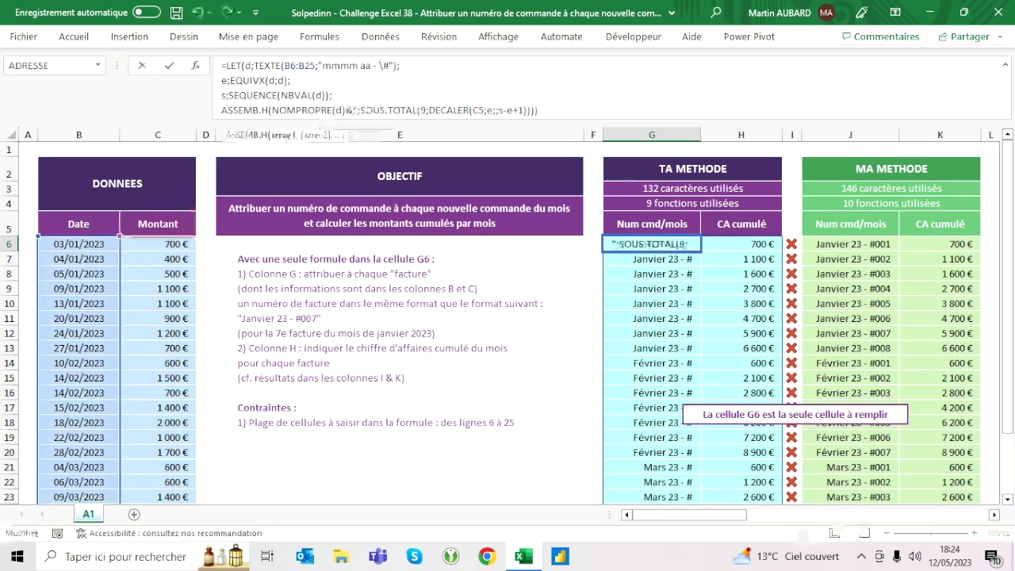
{"action": "type", "text": "e"}
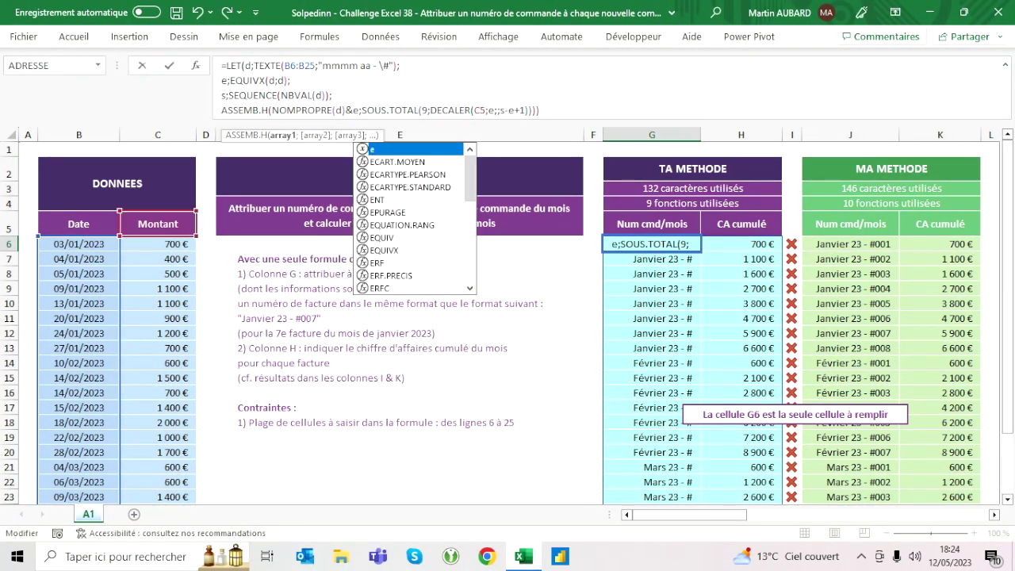
{"action": "key", "text": "ctrl+Return"}
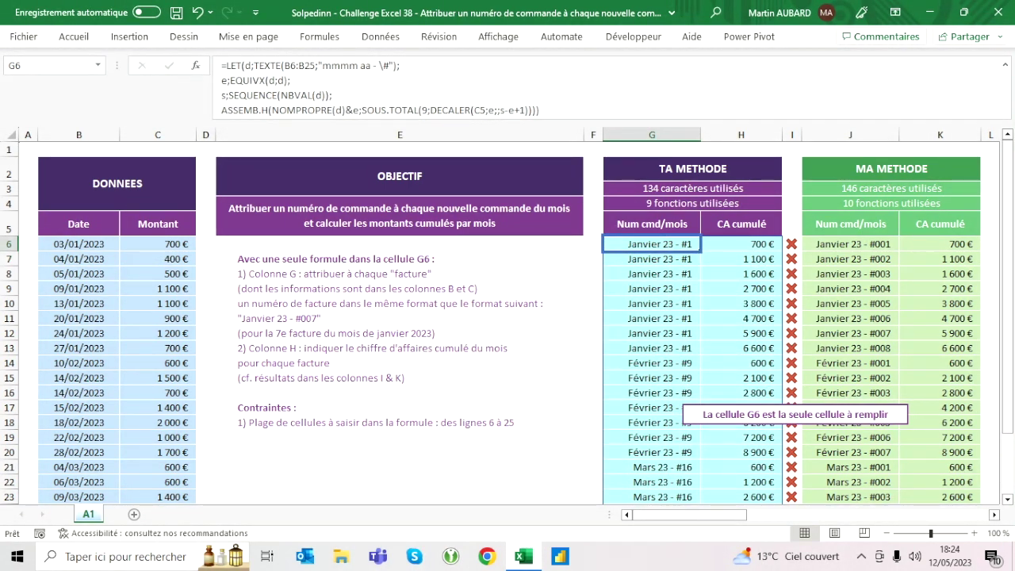
{"action": "double_click", "coordinate": [358, 110]}
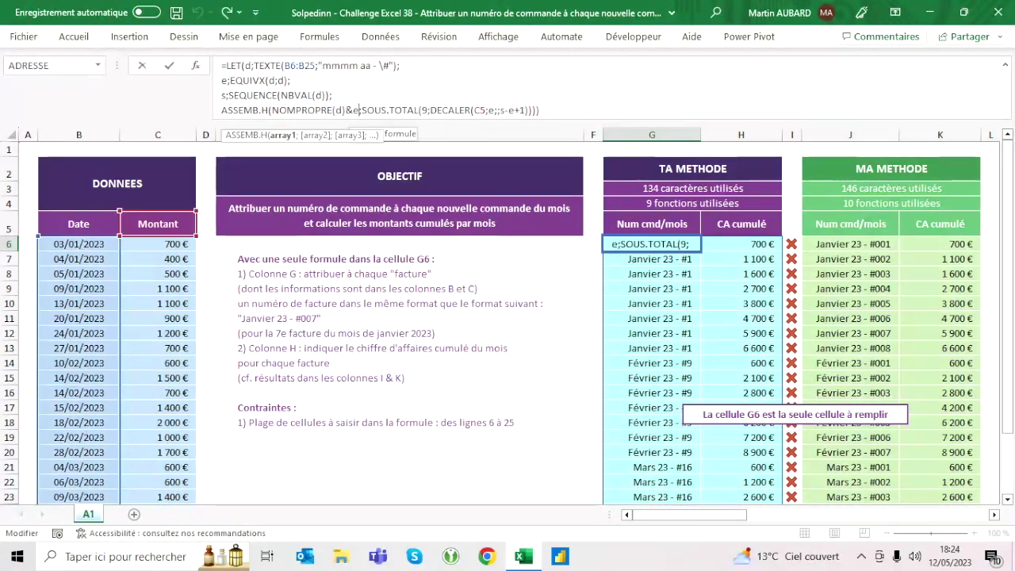
{"action": "type", "text": "s-e"}
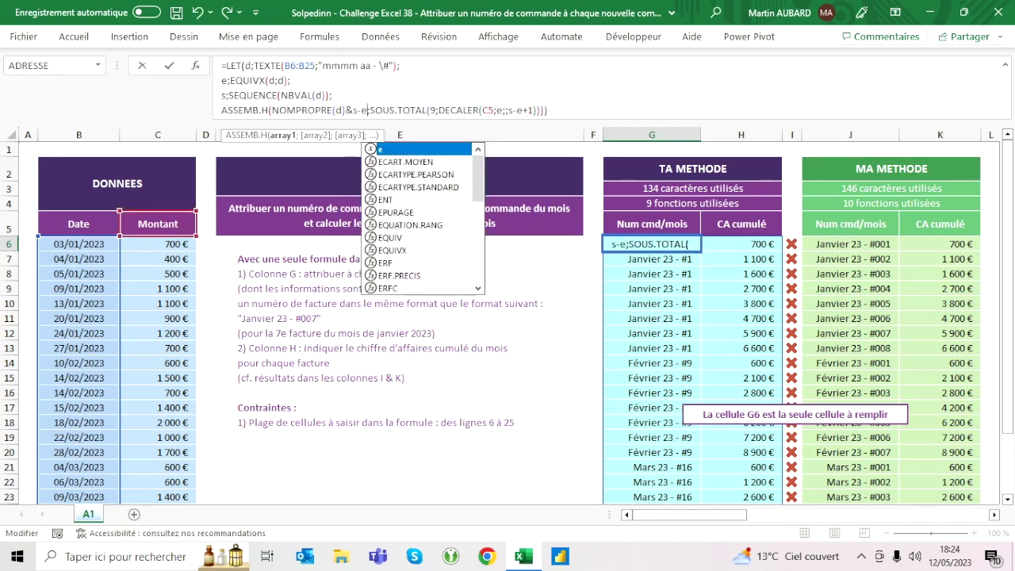
{"action": "type", "text": "+1"}
{"action": "key", "text": "ctrl+Return"}
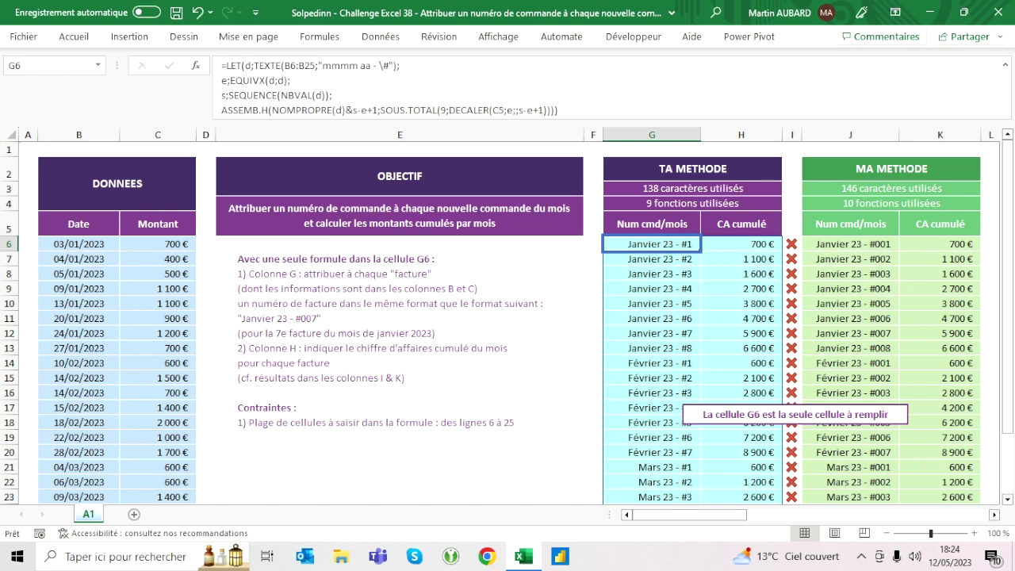
{"action": "left_click", "coordinate": [349, 110]}
{"action": "type", "text": "texte(s-e+1;"}
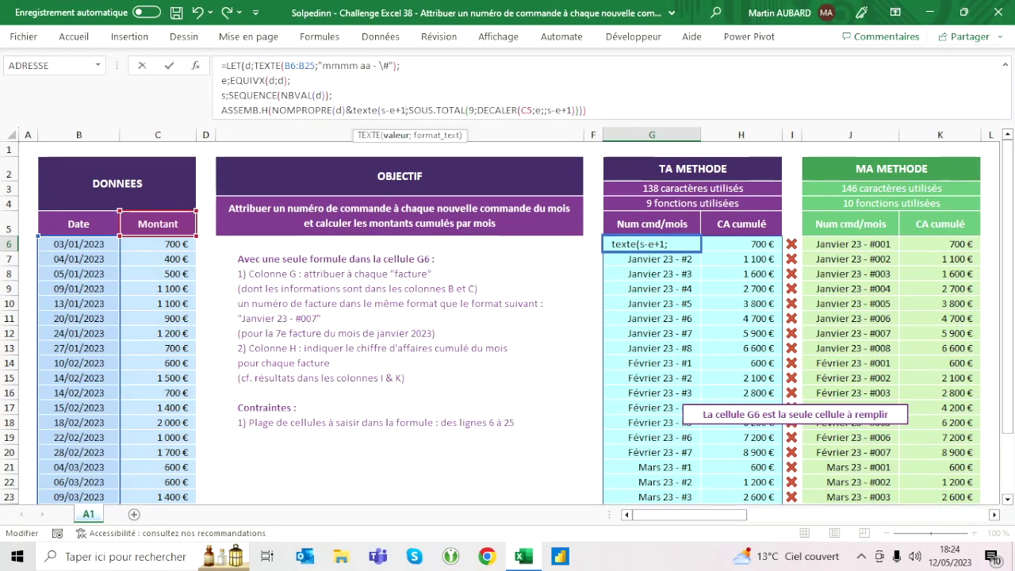
{"action": "type", "text": "\"000\");"}
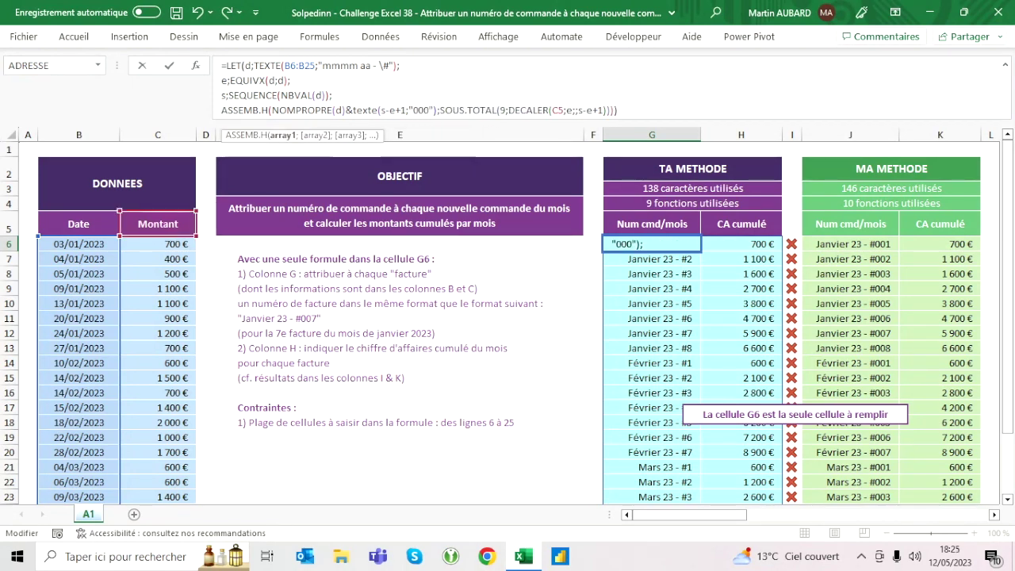
{"action": "key", "text": "ctrl+Return"}
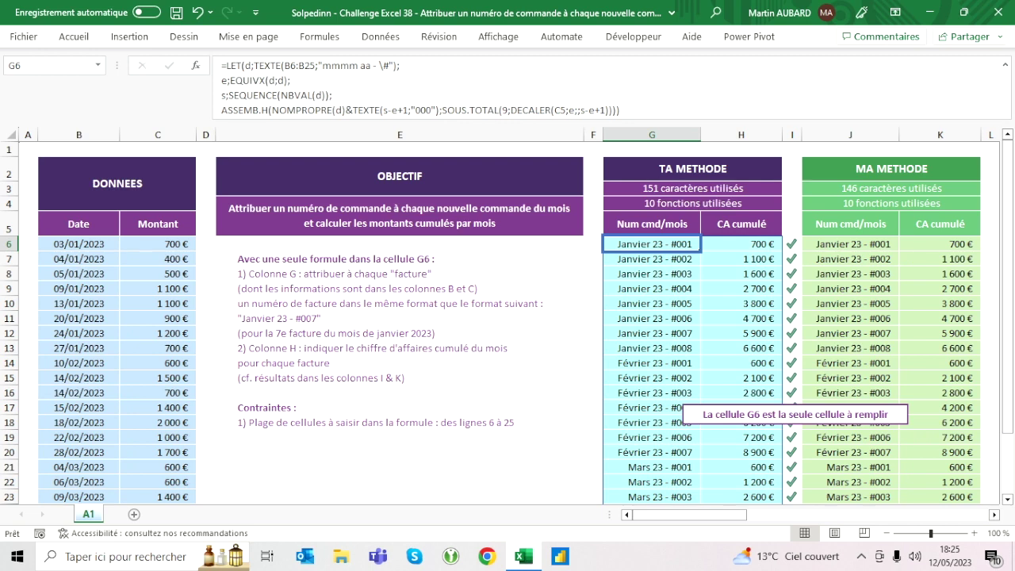
Try LIGNES instead of NBVAL inside SEQUENCE, then undo the change
{"action": "left_click", "coordinate": [310, 95]}
{"action": "key", "text": "BackSpace"}
{"action": "key", "text": "BackSpace"}
{"action": "key", "text": "BackSpace"}
{"action": "type", "text": "l"}
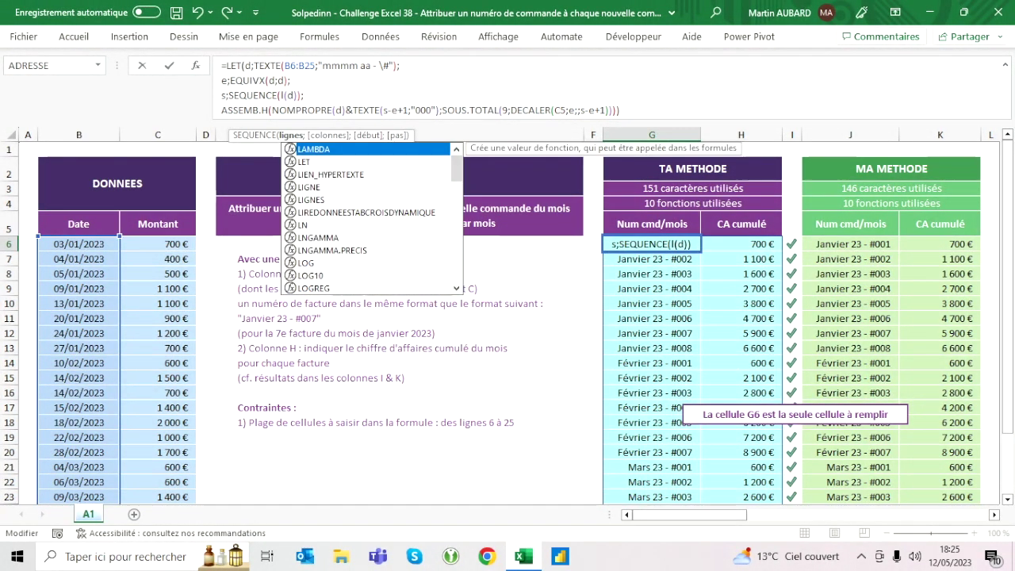
{"action": "type", "text": "ignes"}
{"action": "key", "text": "Return"}
{"action": "key", "text": "Up"}
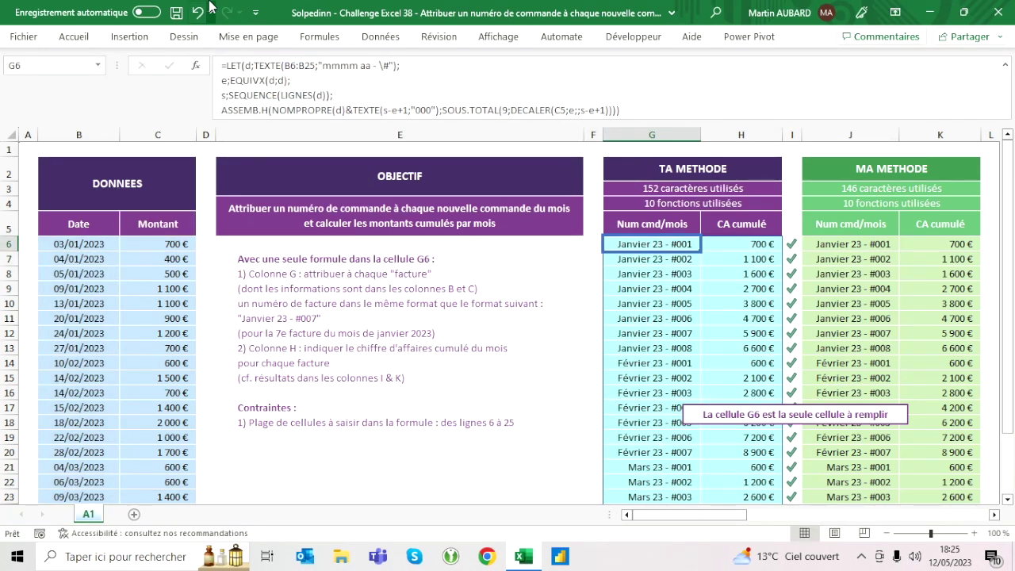
{"action": "left_click", "coordinate": [198, 12]}
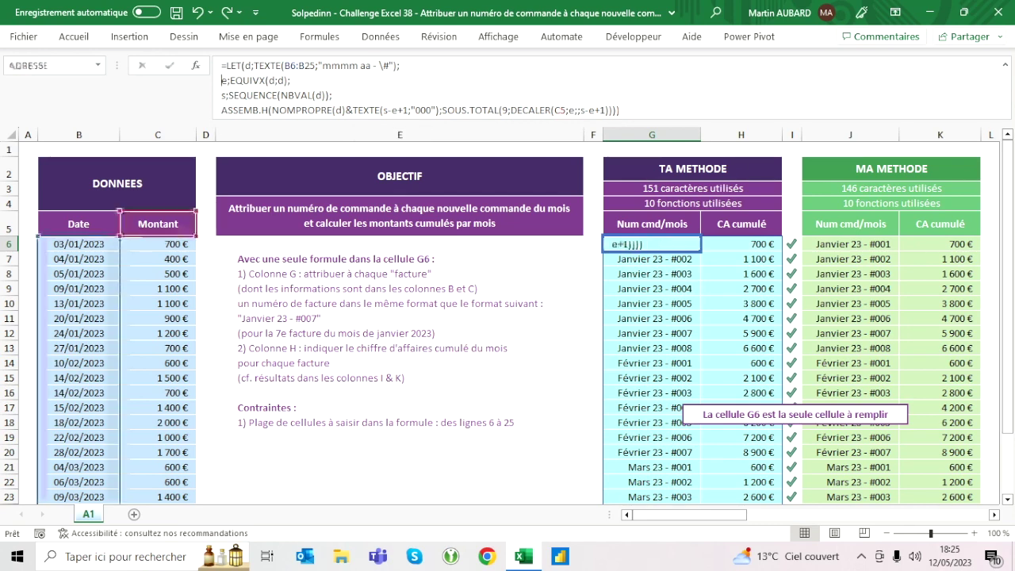
Remove the line breaks so the G6 formula sits on one line at 148 characters
{"action": "key", "text": "F2"}
{"action": "key", "text": "BackSpace"}
{"action": "key", "text": "BackSpace"}
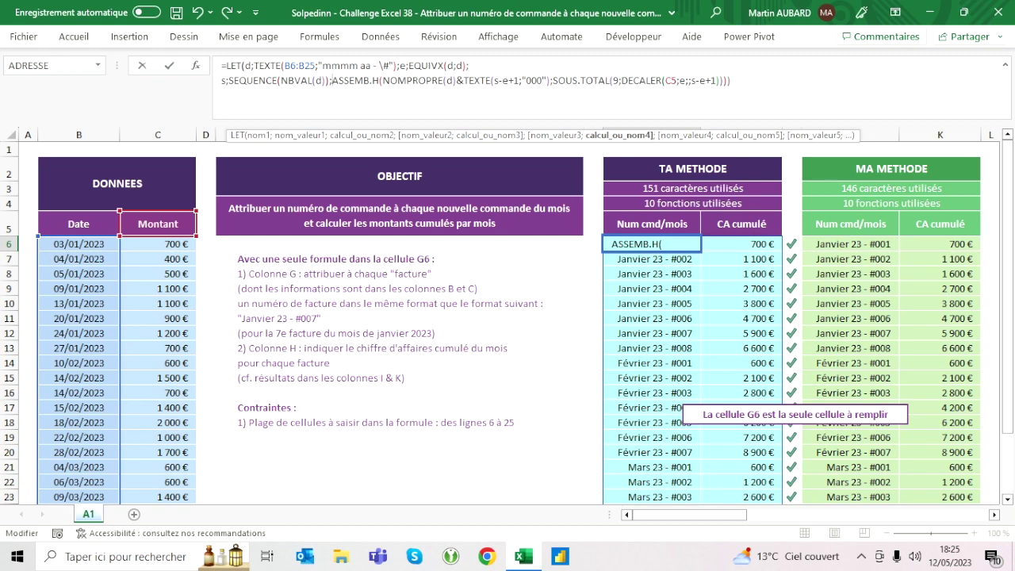
{"action": "key", "text": "Home"}
{"action": "key", "text": "BackSpace"}
{"action": "key", "text": "Return"}
{"action": "key", "text": "Up"}
{"action": "key", "text": "Up"}
{"action": "key", "text": "Up"}
{"action": "key", "text": "Up"}
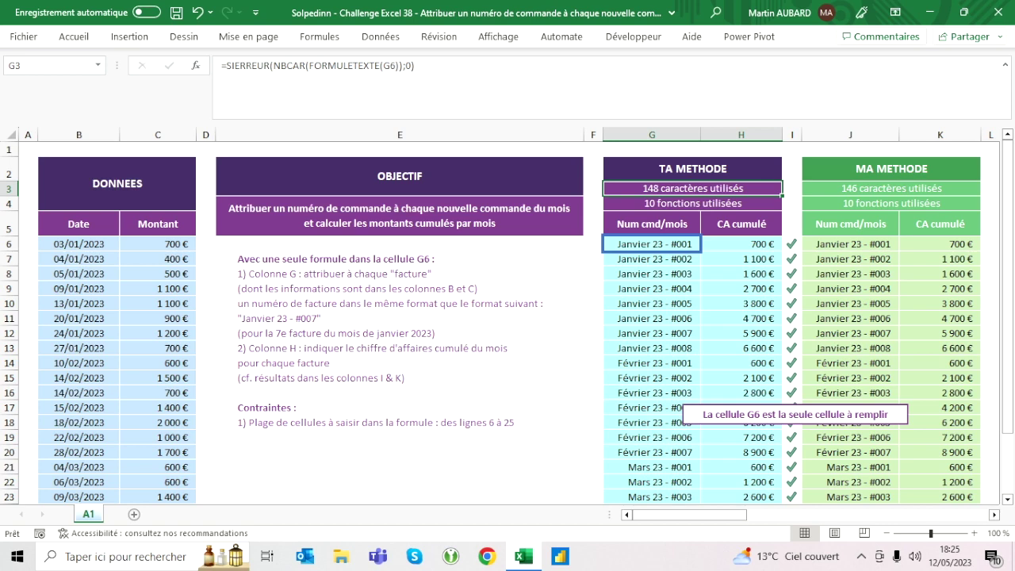
{"action": "key", "text": "Down"}
{"action": "key", "text": "Down"}
{"action": "key", "text": "Down"}
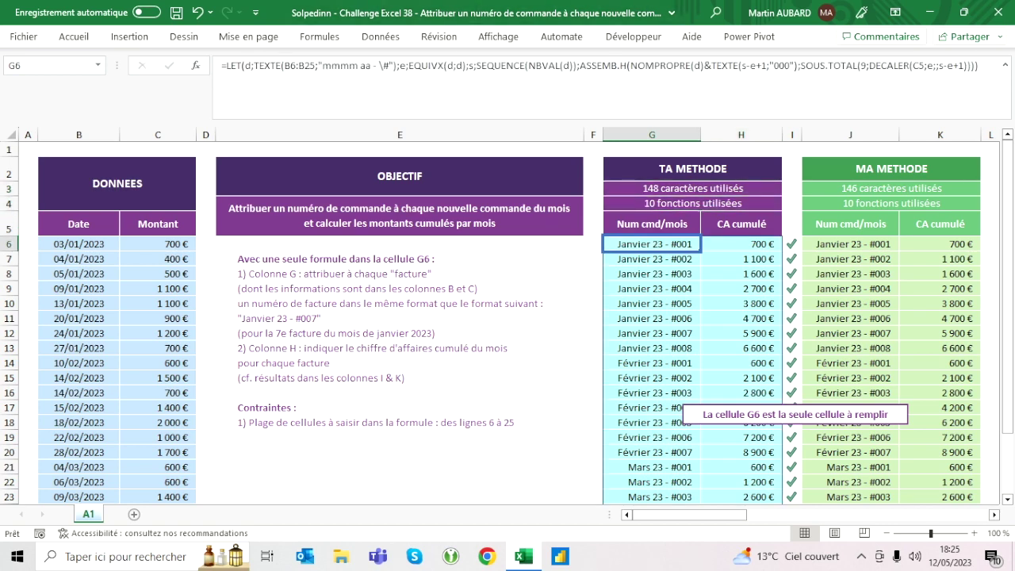
Finish editing G6 and collapse the formula bar to reveal all rows 6 to 25
{"action": "left_click_drag", "start_coordinate": [742, 66], "coordinate": [767, 66]}
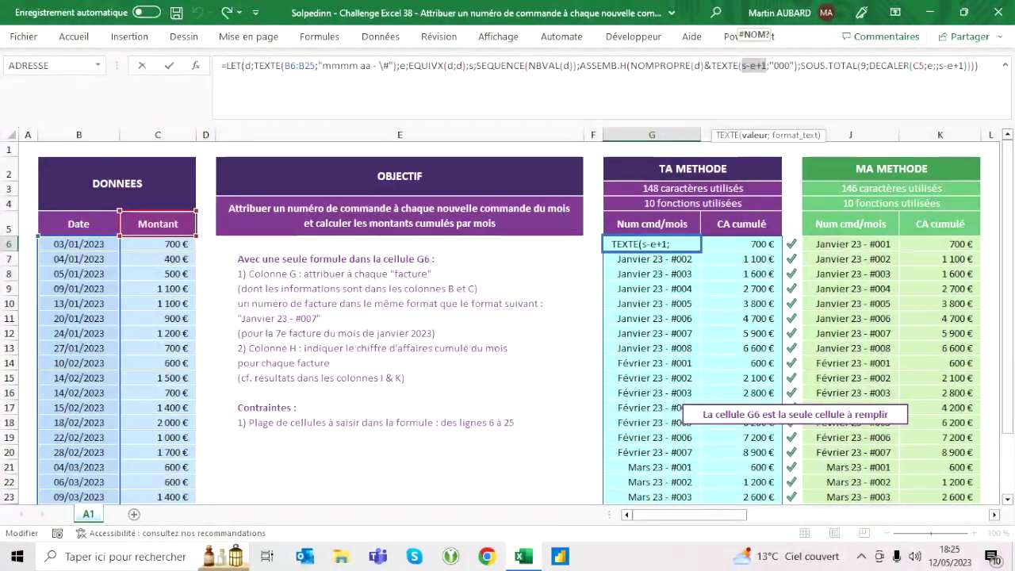
{"action": "key", "text": "ctrl+Return"}
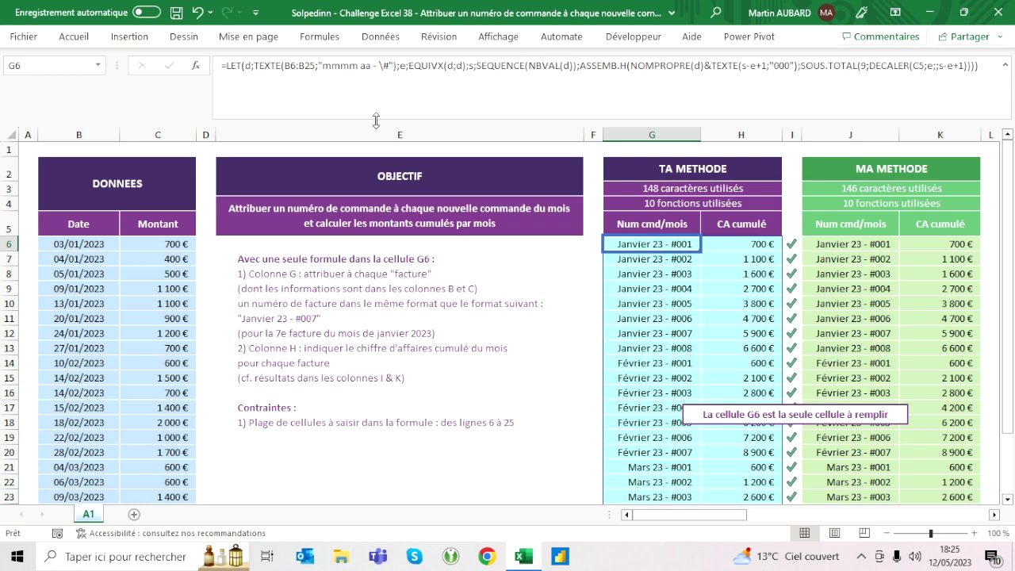
{"action": "left_click_drag", "start_coordinate": [362, 122], "coordinate": [361, 76]}
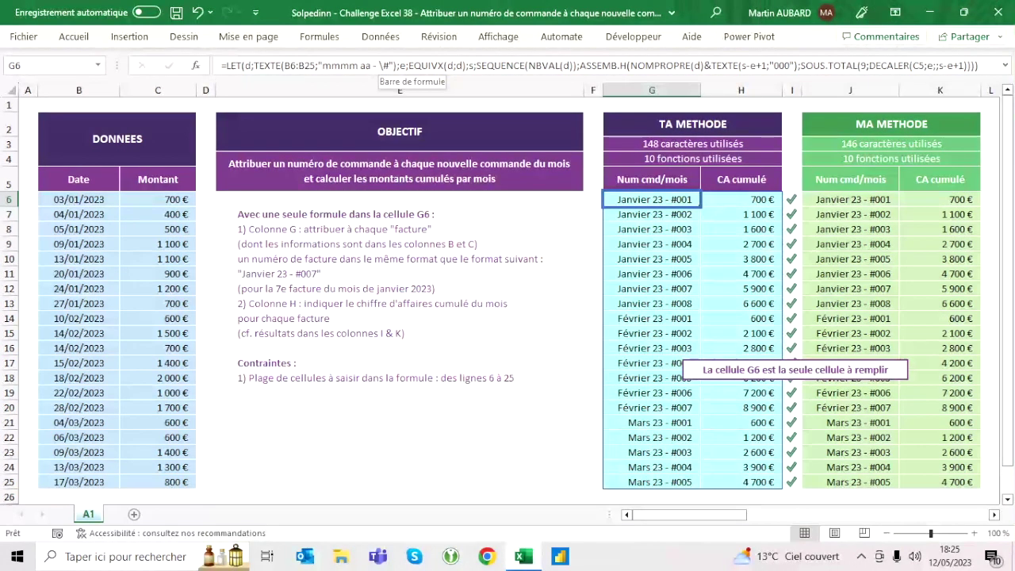